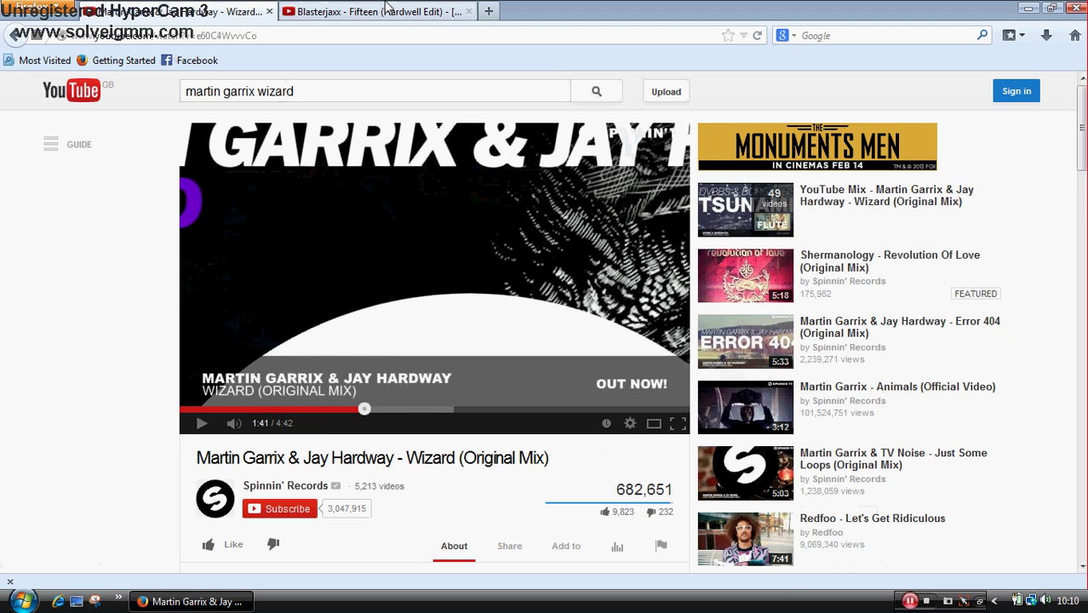
# - Look over the Martin Garrix Wizard and Blasterjaxx Fifteen YouTube pages, then close the browser with both tabs
pyautogui.click(385, 7)
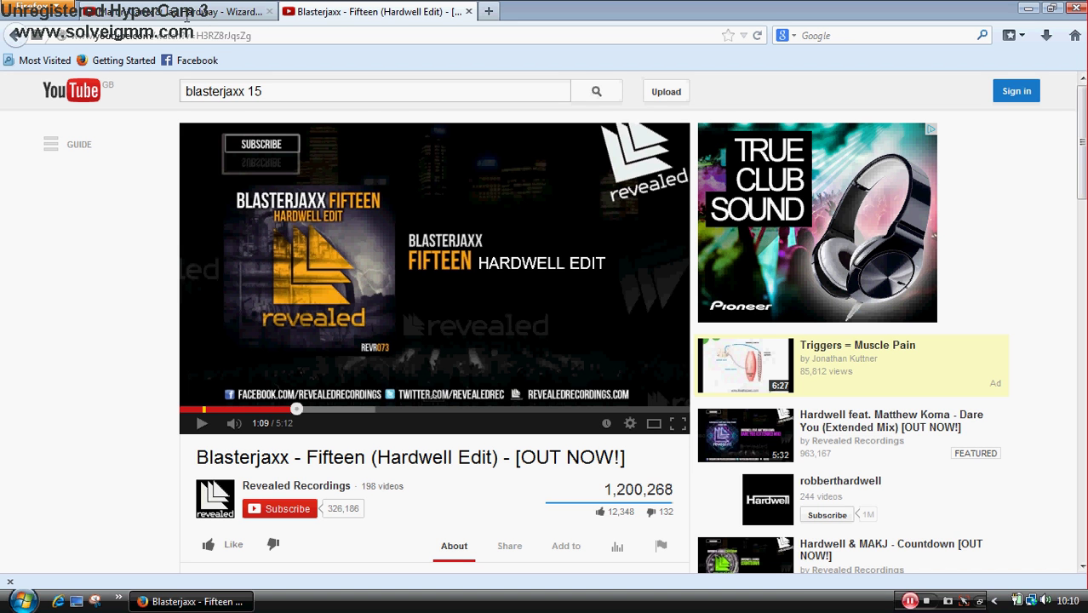
pyautogui.hotkey('ctrl', 'Tab')
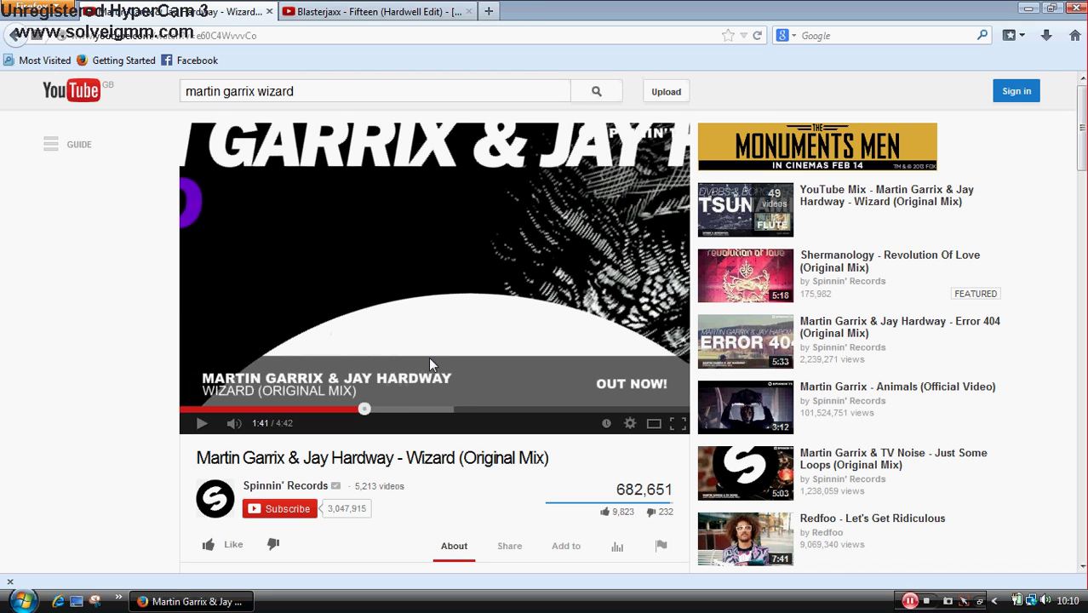
pyautogui.click(395, 17)
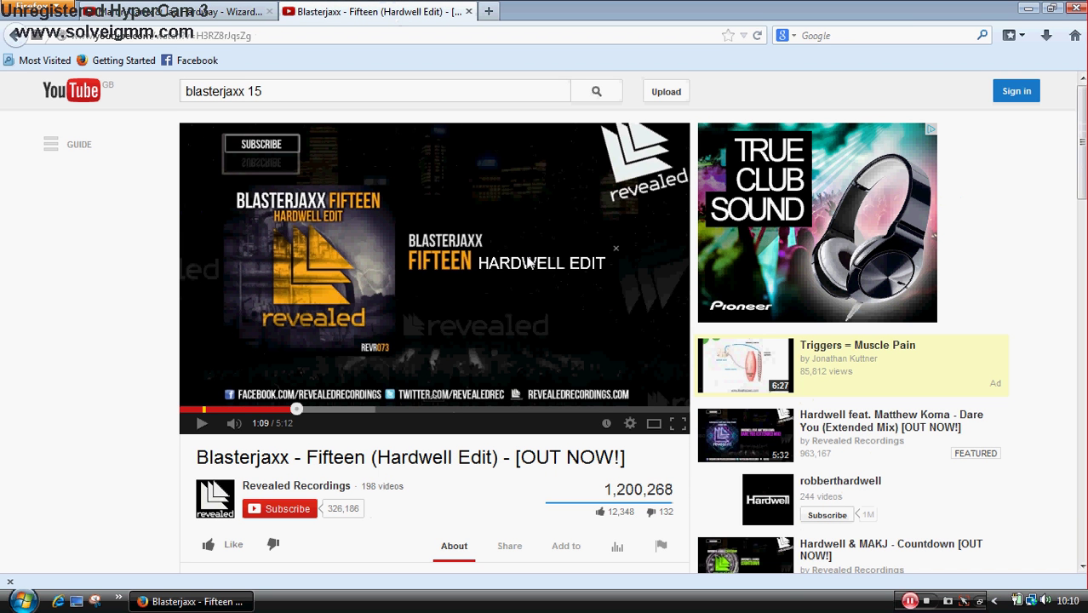
pyautogui.click(1074, 9)
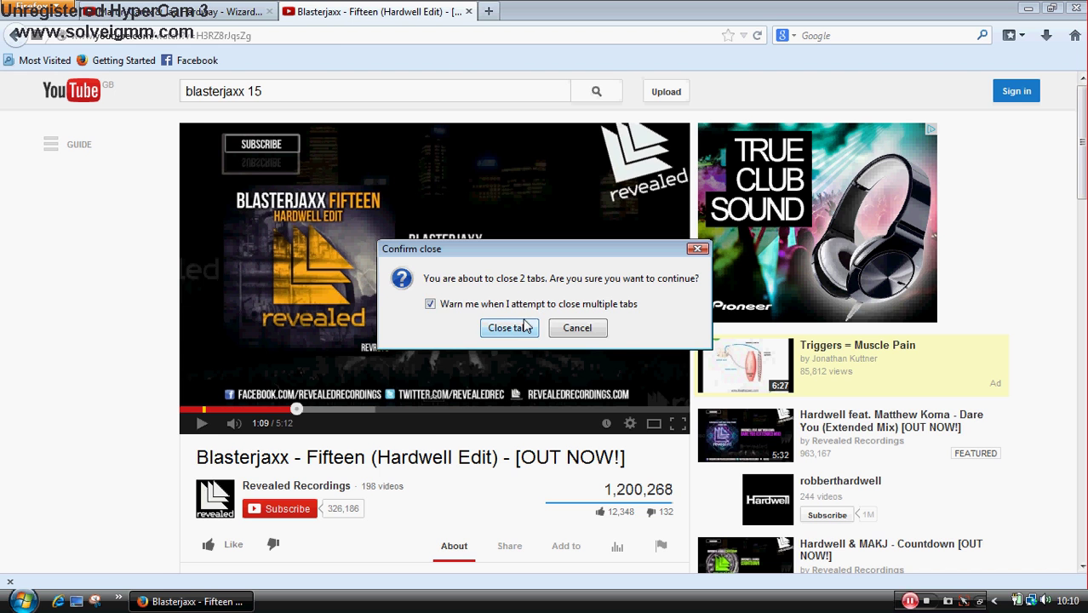
pyautogui.click(511, 328)
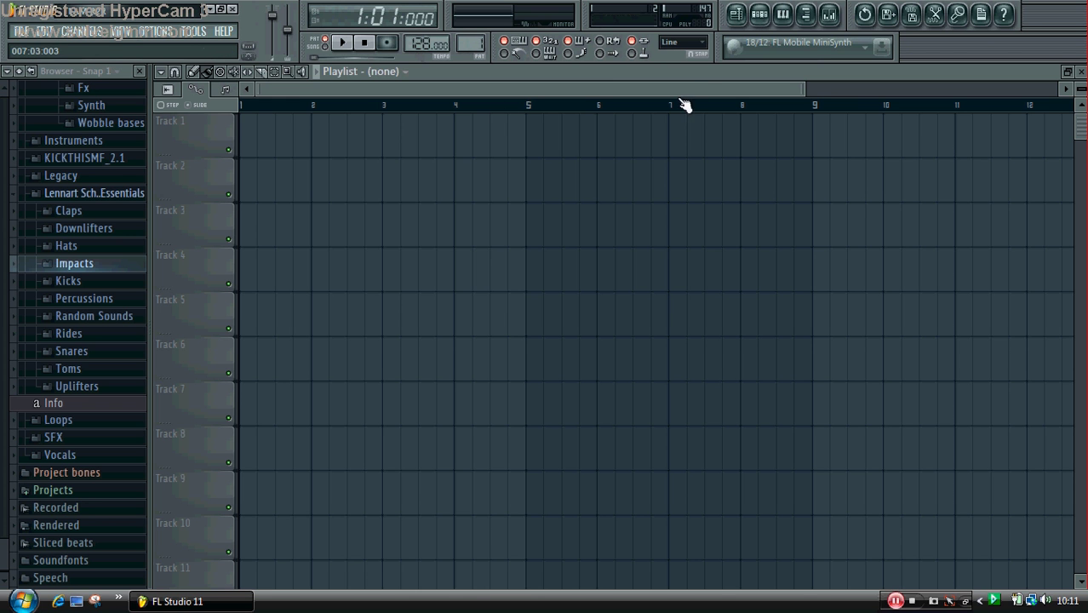
# - Show the step sequencer and replace the Kick channel with the Sylenth1 Dark Blue synthesizer
pyautogui.click(760, 17)
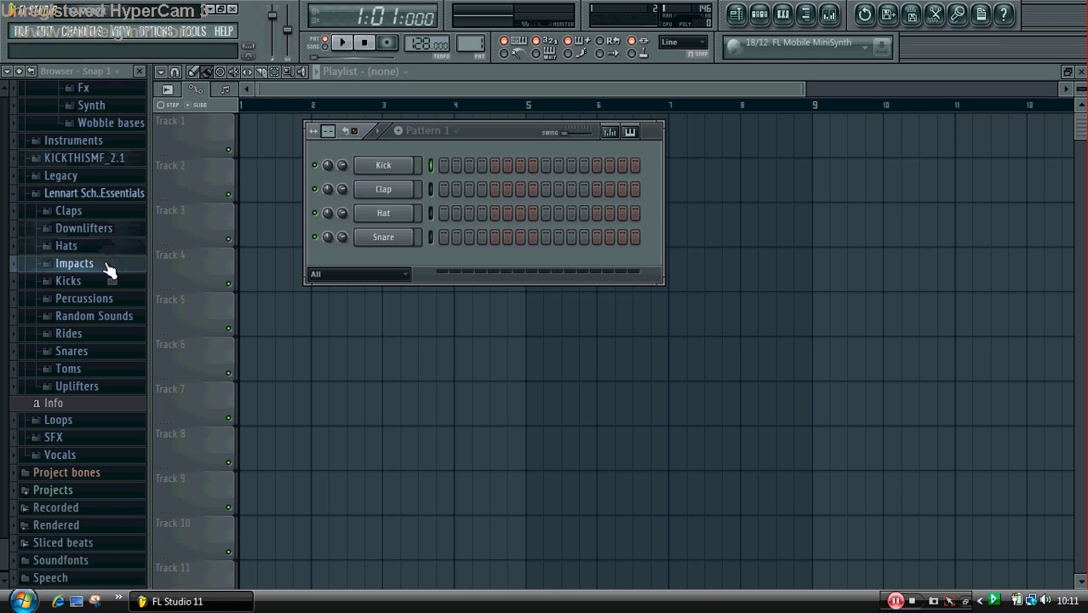
pyautogui.rightClick(397, 168)
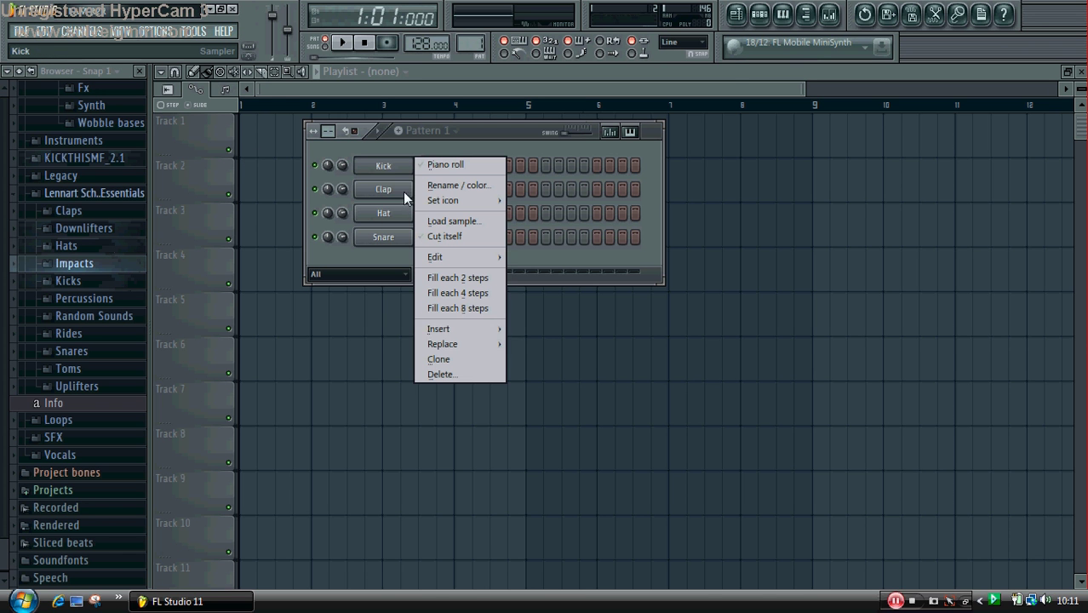
pyautogui.moveTo(466, 343)
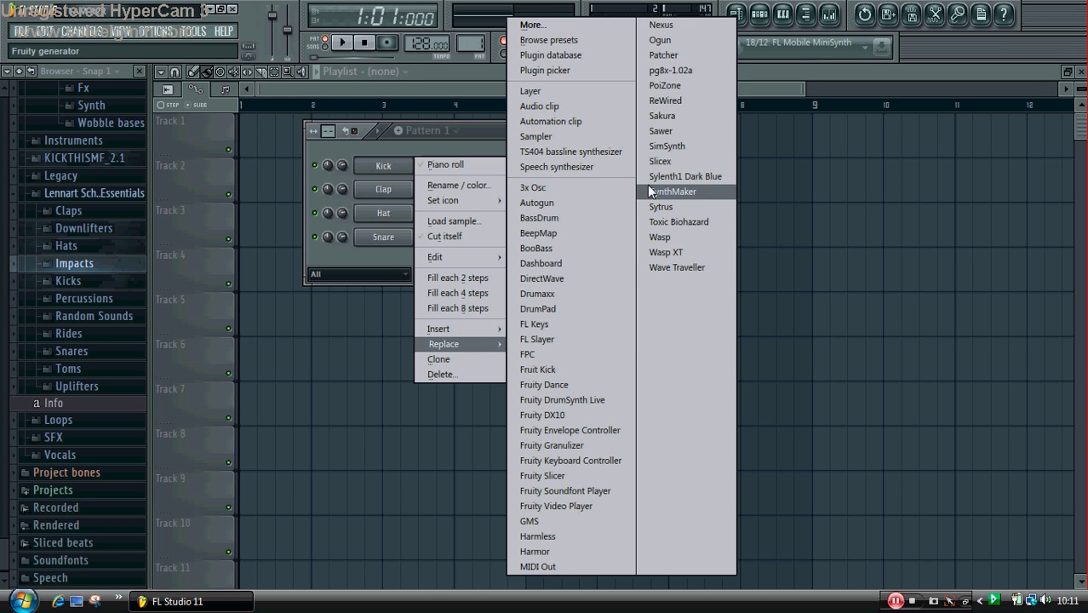
pyautogui.click(695, 176)
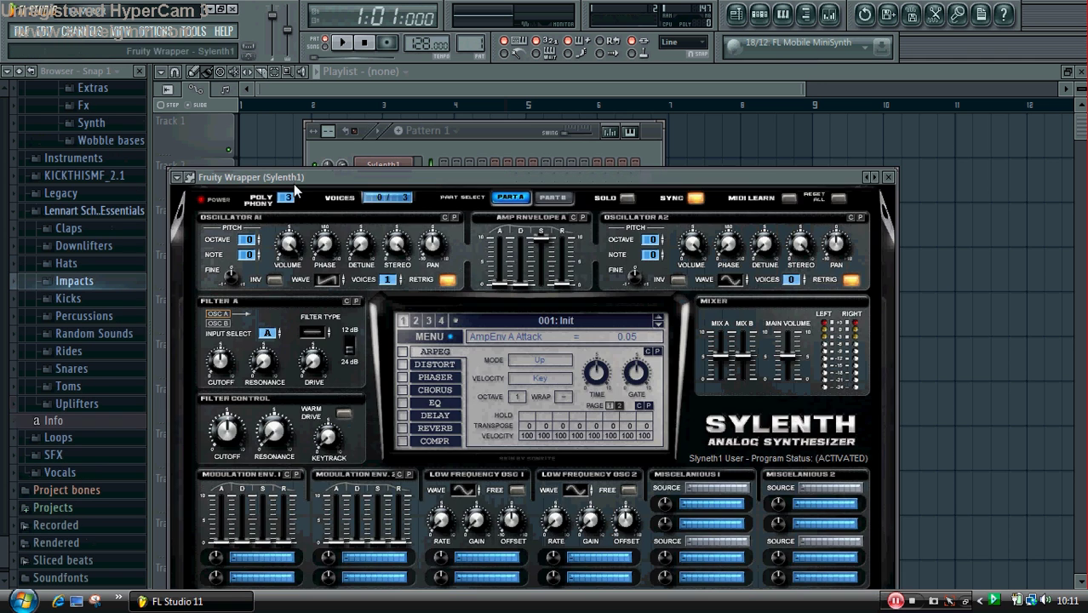
# - Load the bank Ummet Ozcan Sylenth1 Soundset.fxb into Sylenth1 from the desktop's LennarDigital folder, under Sylenth1 and SoundBank
pyautogui.click(189, 177)
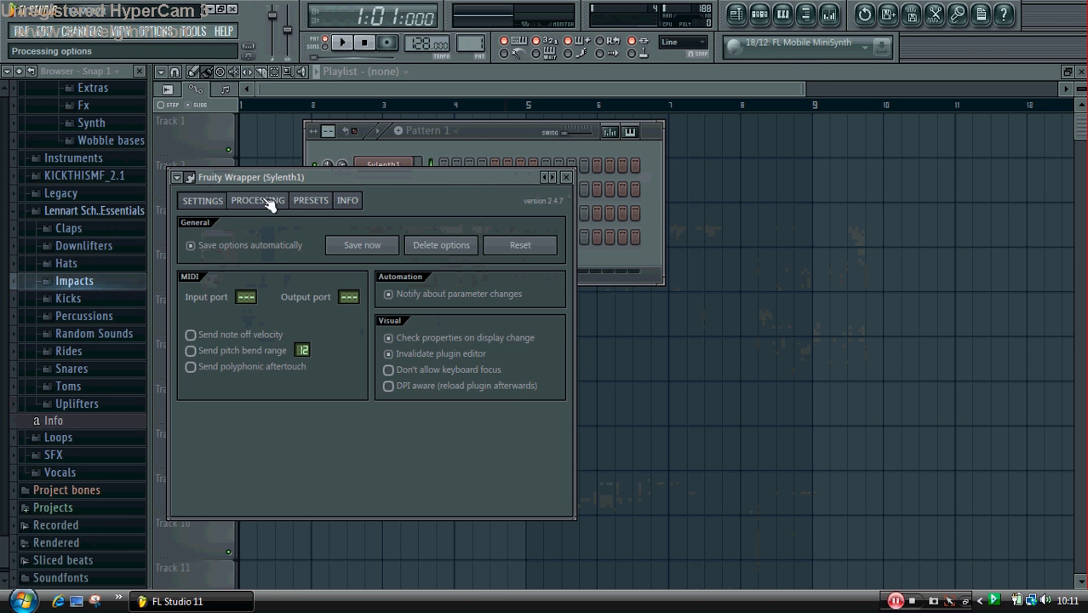
pyautogui.click(269, 202)
pyautogui.click(310, 206)
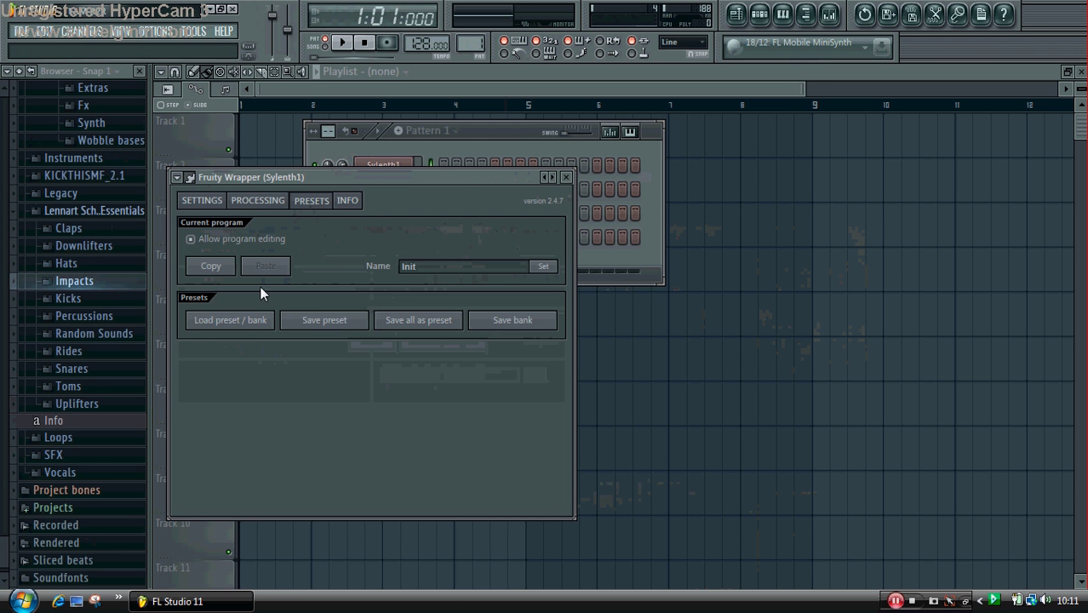
pyautogui.click(265, 320)
pyautogui.click(385, 218)
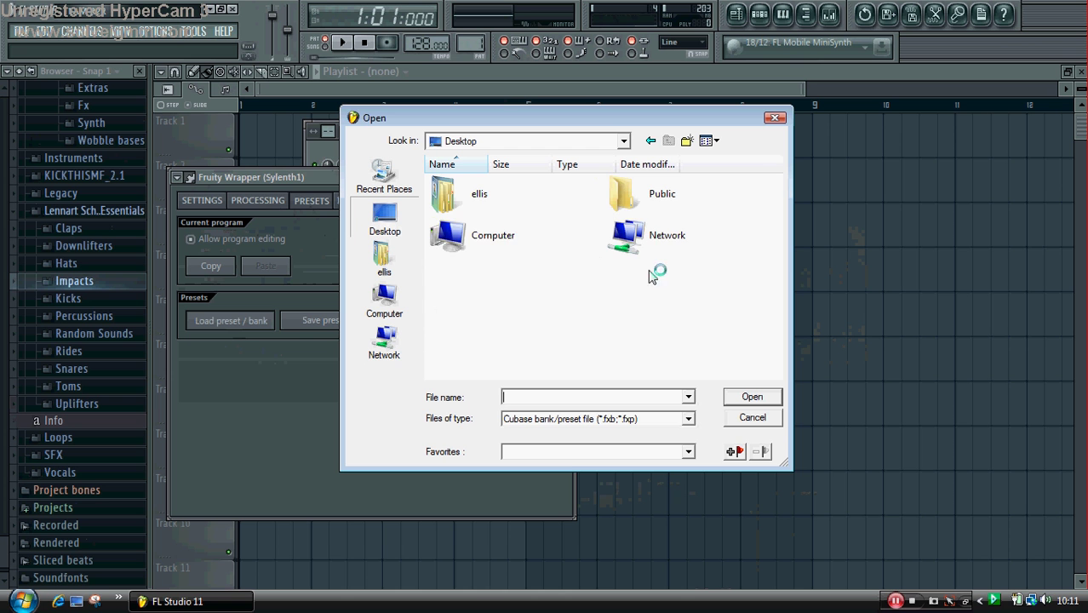
pyautogui.moveTo(776, 220); pyautogui.dragTo(776, 260)
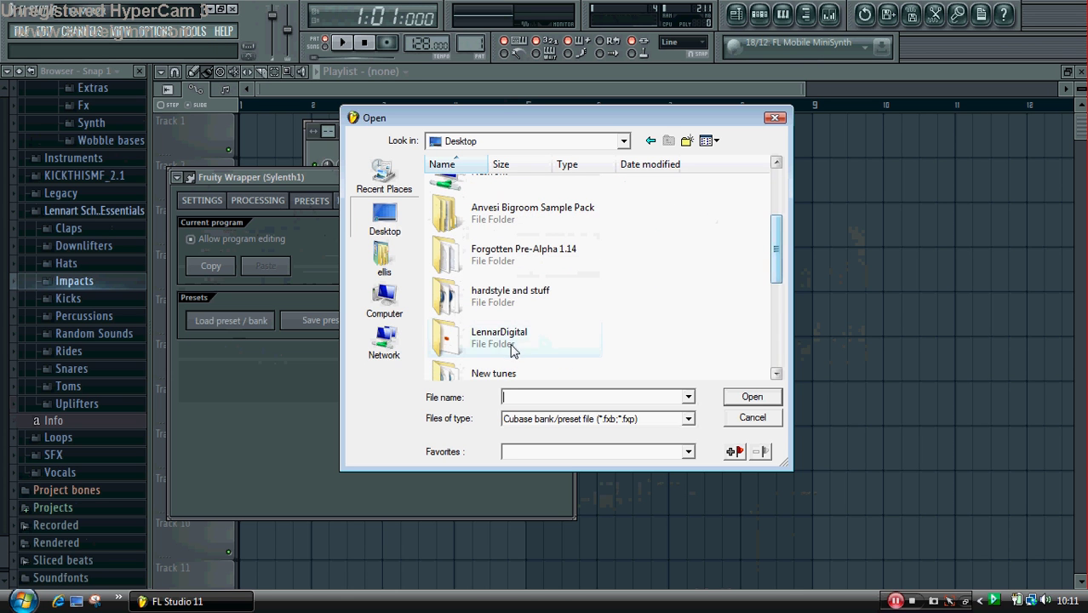
pyautogui.doubleClick(513, 352)
pyautogui.doubleClick(477, 183)
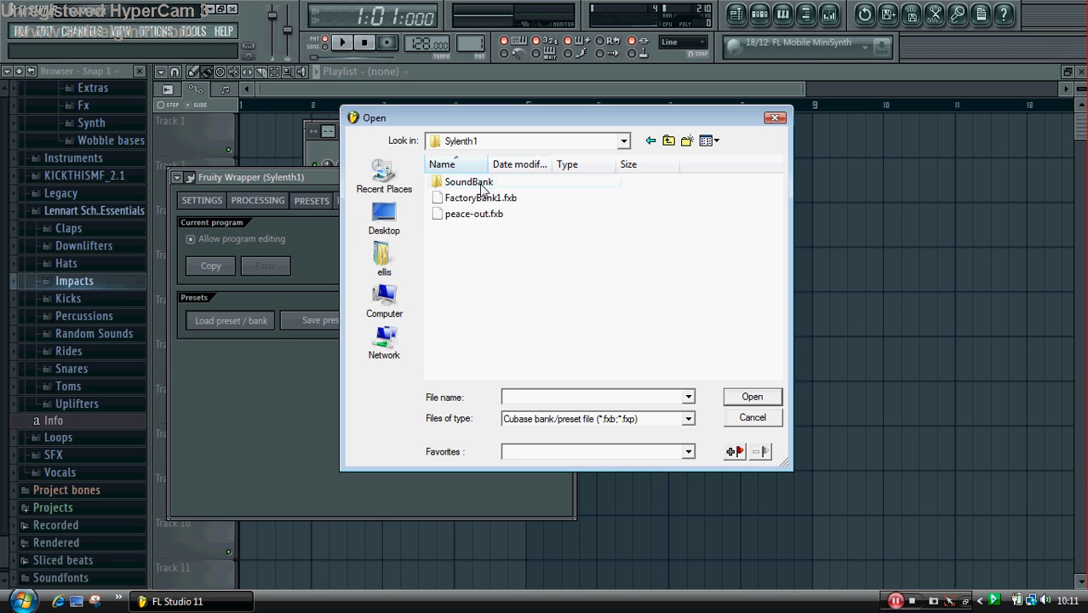
pyautogui.doubleClick(498, 181)
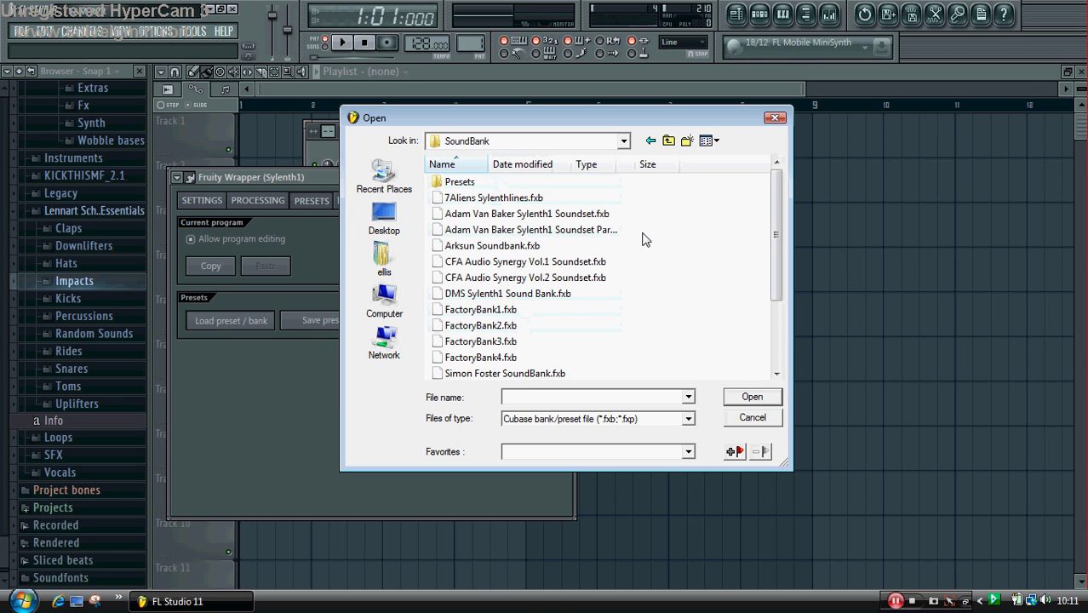
pyautogui.moveTo(776, 254); pyautogui.dragTo(776, 345)
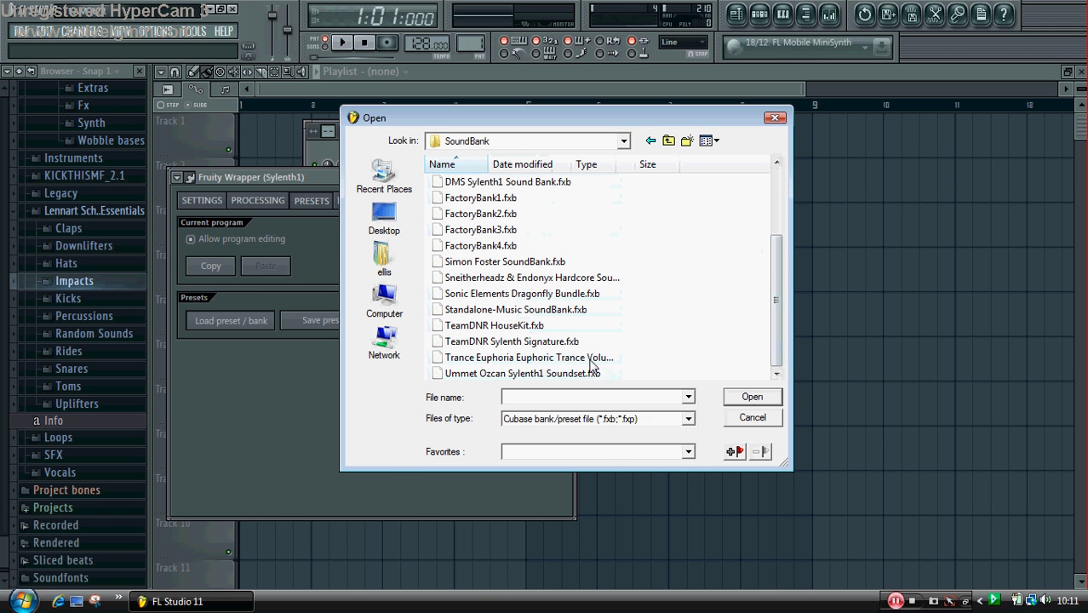
pyautogui.doubleClick(573, 375)
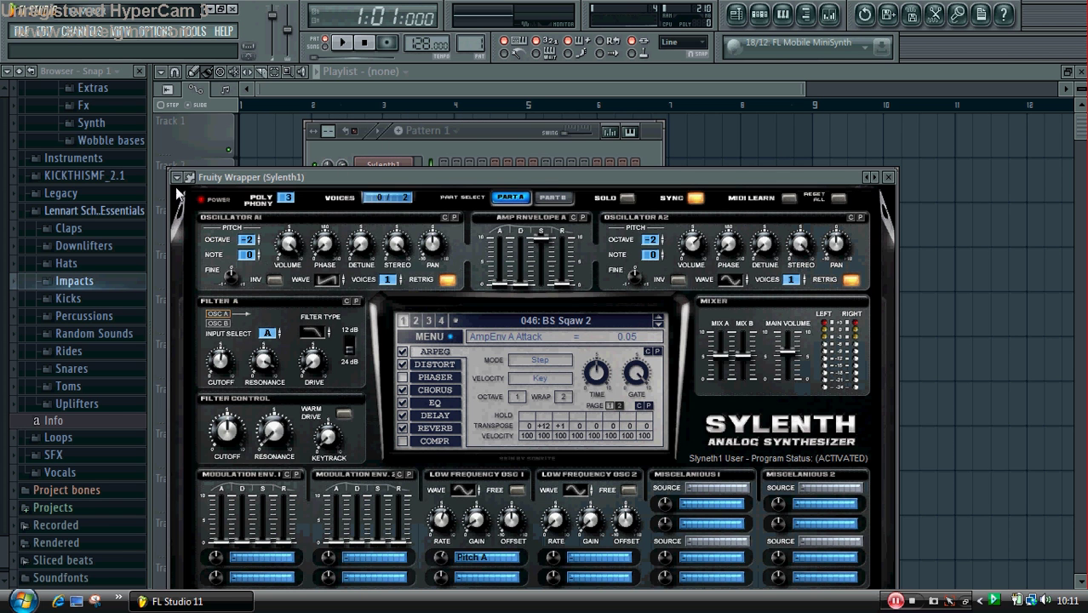
# - Select the LD Harder Mach 1 preset from the loaded Sylenth1 bank
pyautogui.click(177, 177)
pyautogui.moveTo(204, 216)
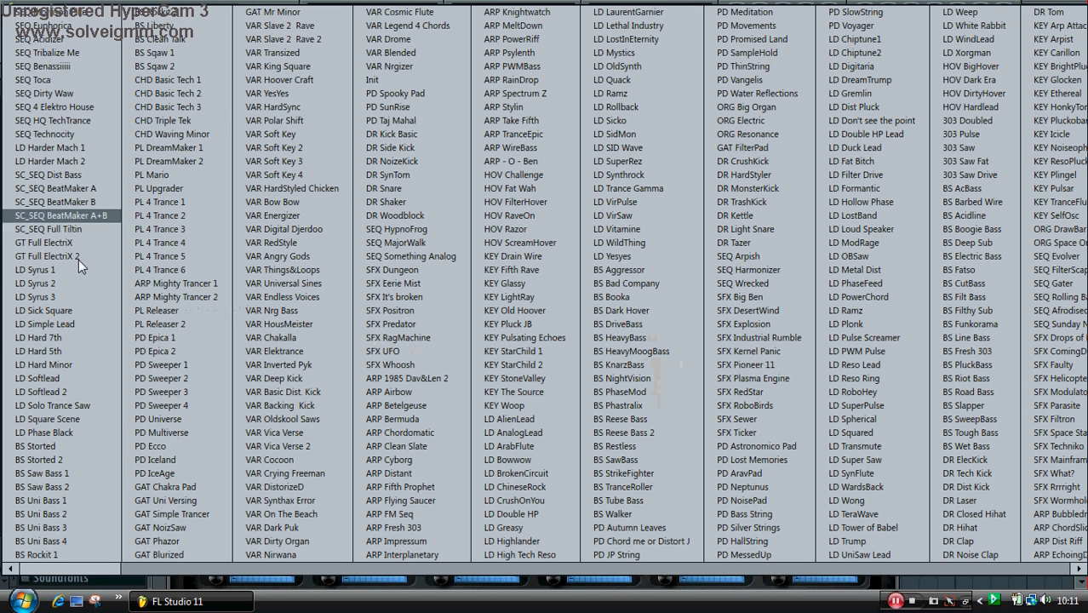
pyautogui.click(83, 147)
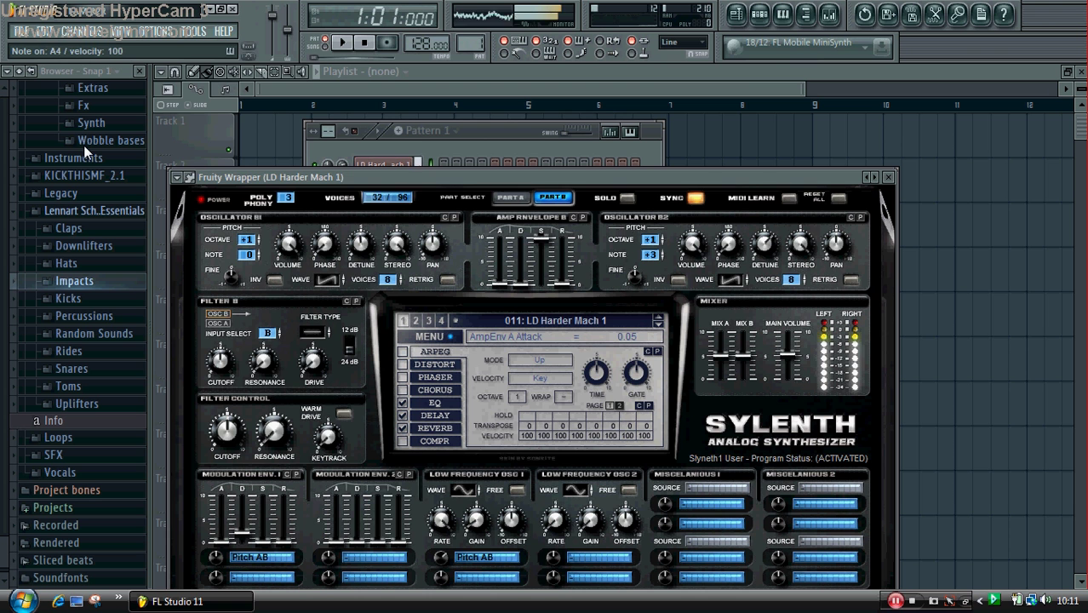
# - Open the audio settings and show the ASIO4ALL control panel
pyautogui.click(153, 32)
pyautogui.click(171, 75)
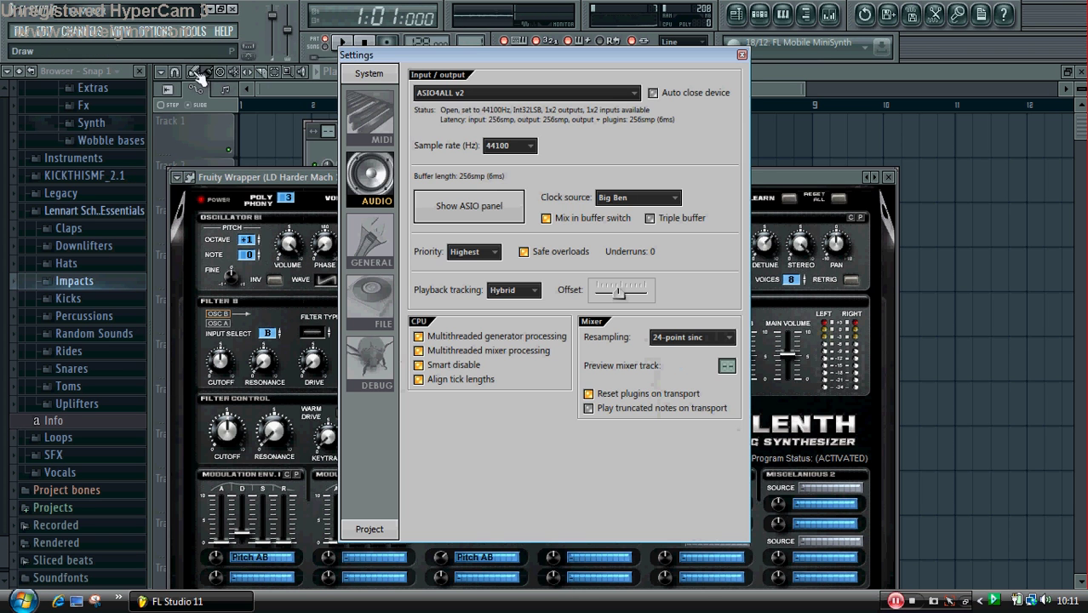
pyautogui.click(482, 198)
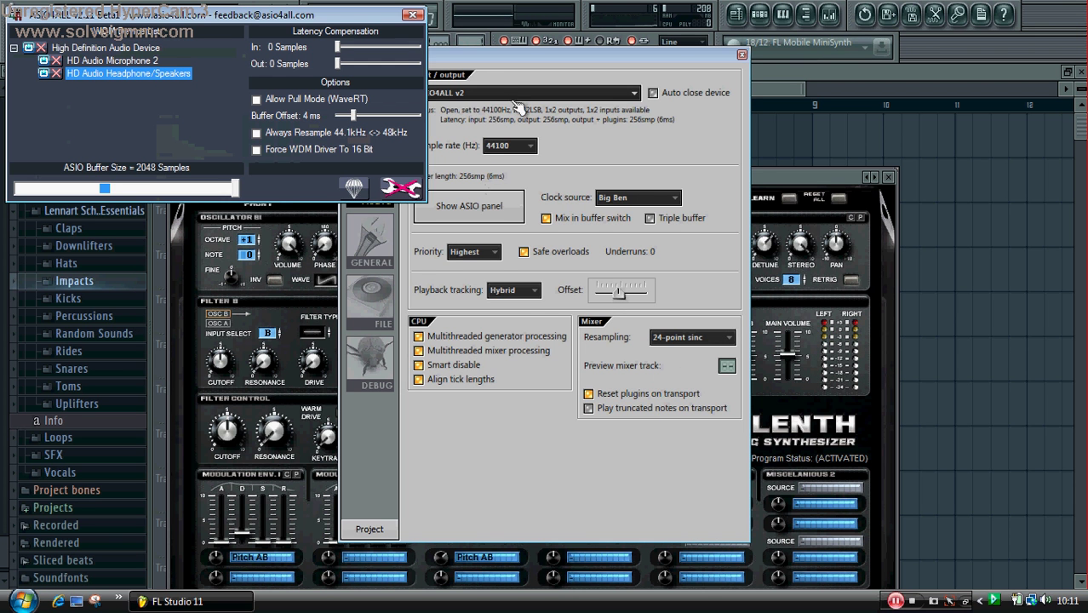
# - Try Speakers (High Definition Audio Device) as the audio output, then switch back to ASIO4ALL v2
pyautogui.click(520, 93)
pyautogui.click(507, 147)
pyautogui.click(504, 94)
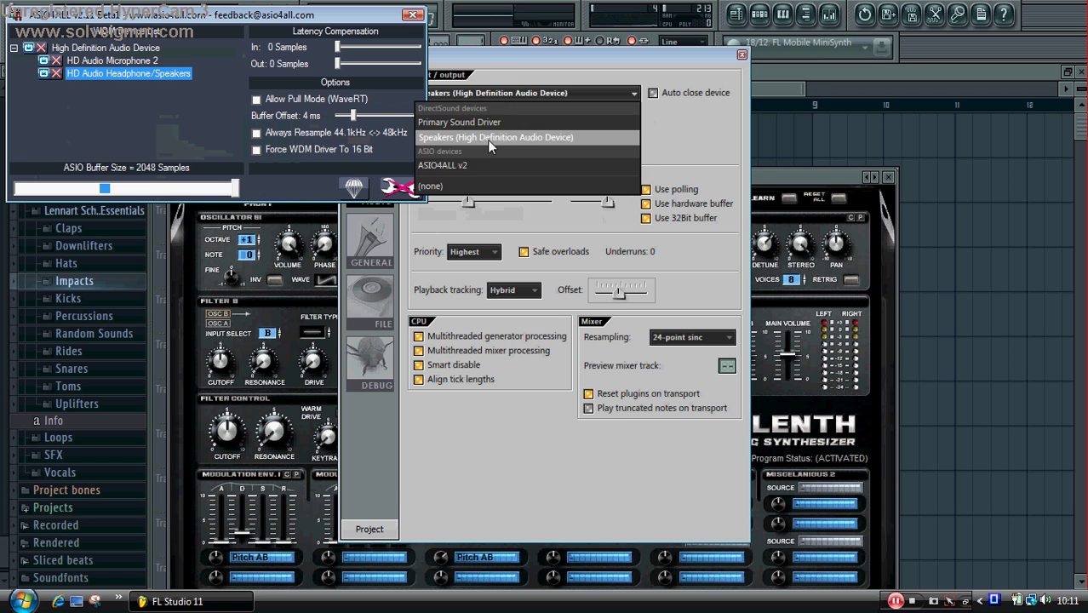
pyautogui.click(472, 169)
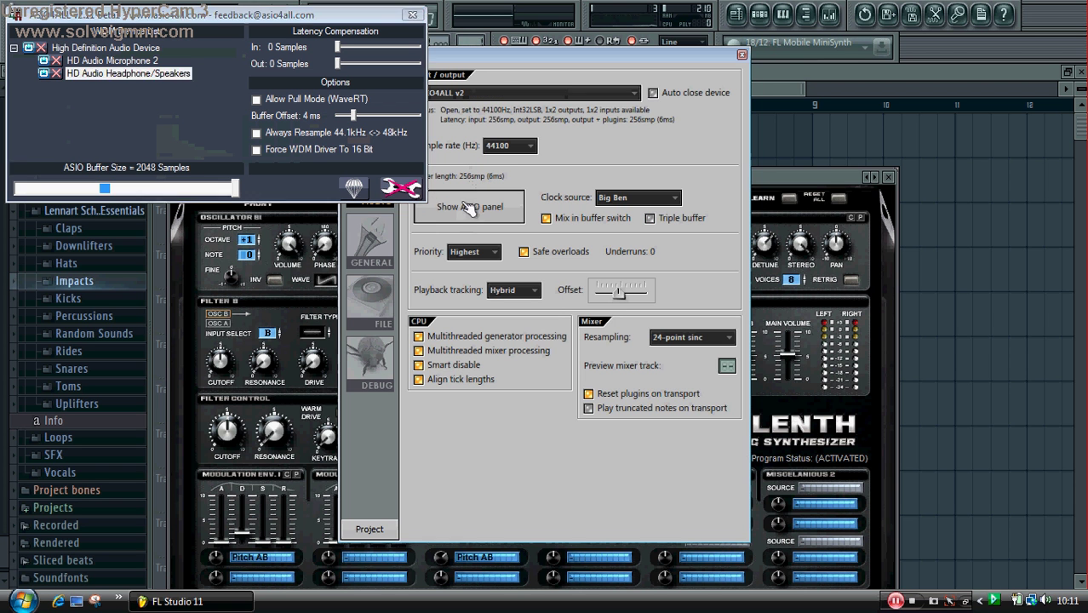
# - Set the audio output device to Speakers (High Definition Audio Device) and close the settings
pyautogui.moveTo(467, 56); pyautogui.dragTo(448, 10)
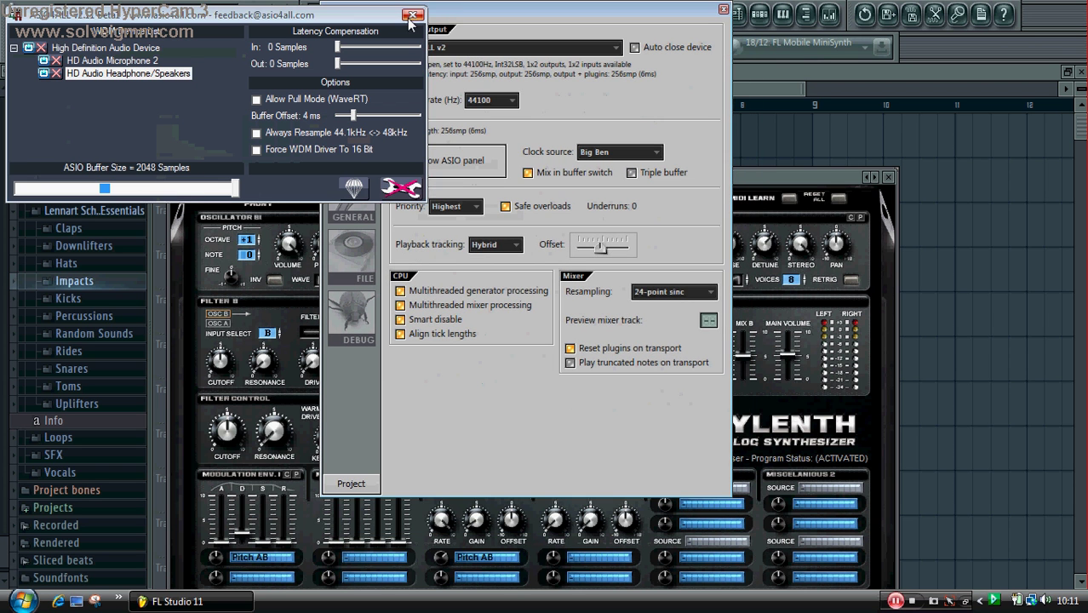
pyautogui.click(477, 48)
pyautogui.click(476, 92)
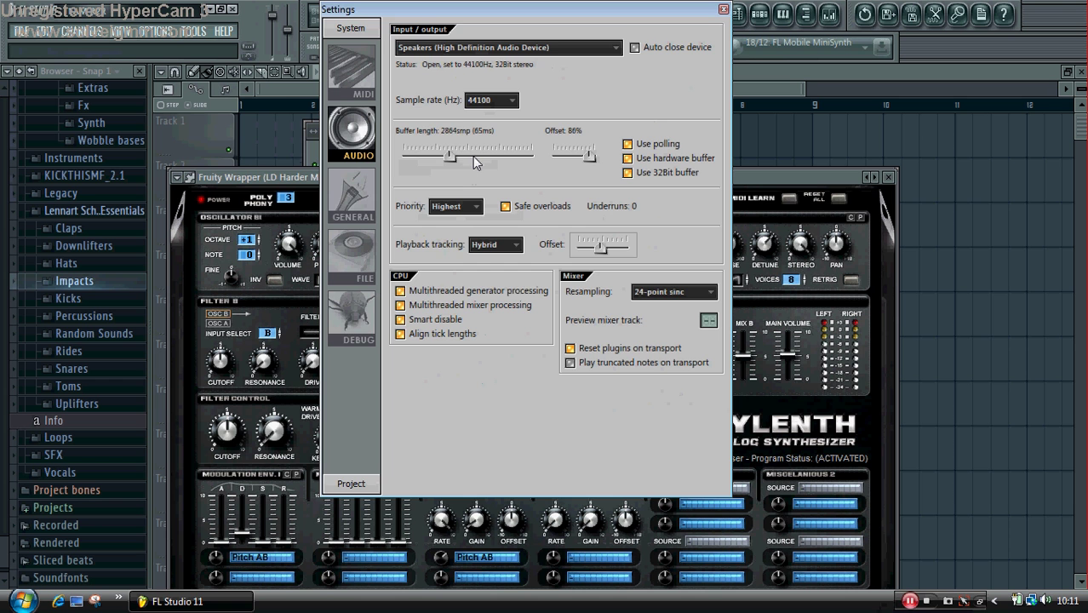
pyautogui.click(723, 9)
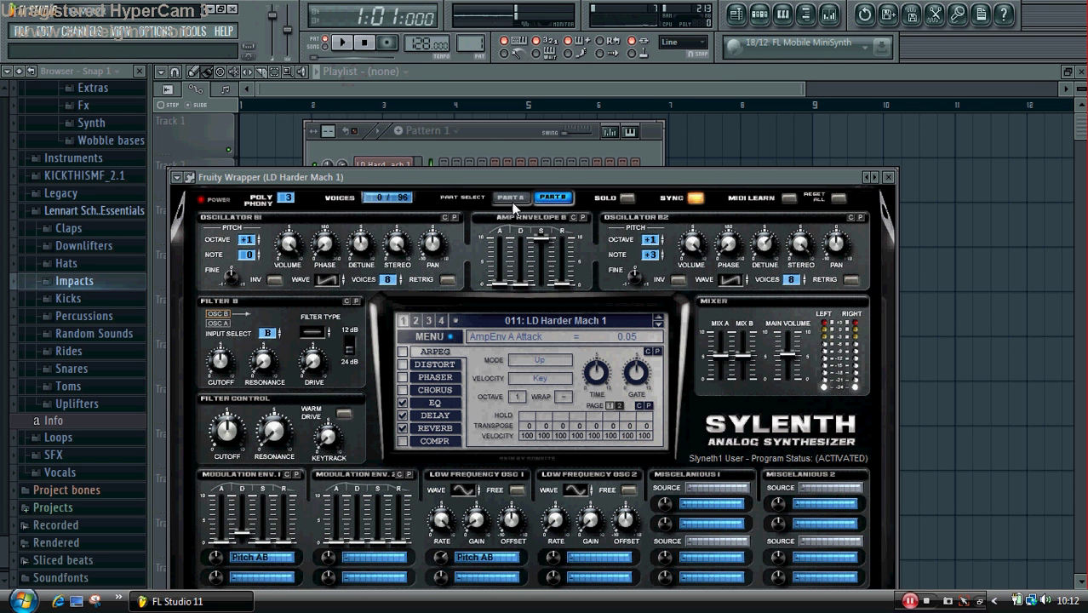
# - Step forward through the Sylenth1 bank's presets, auditioning sounds, up to LD Syrus 3
pyautogui.click(658, 325)
pyautogui.click(659, 326)
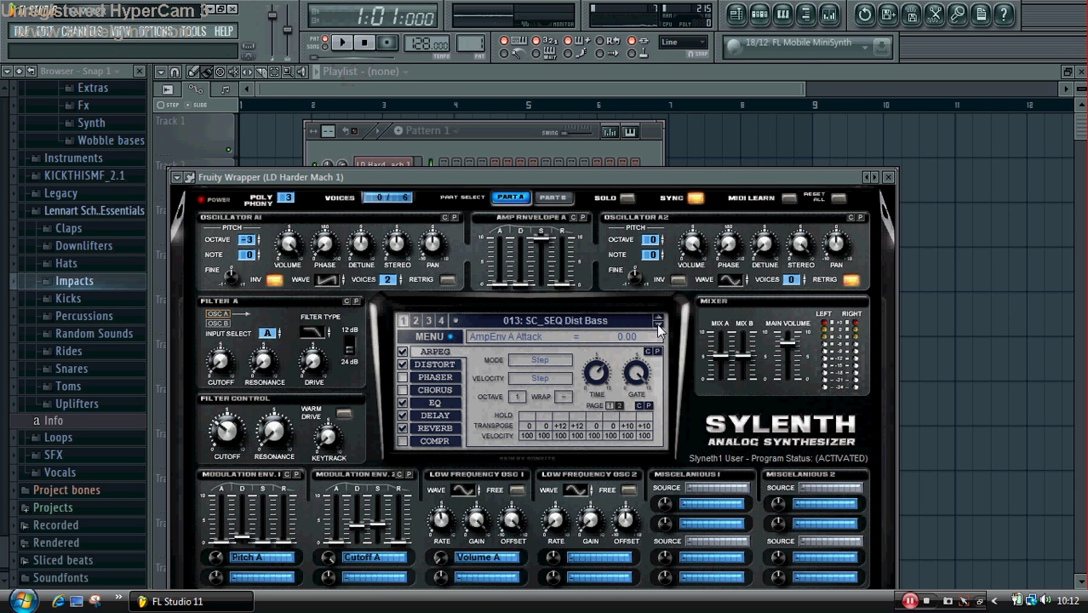
pyautogui.click(658, 327)
pyautogui.click(659, 326)
pyautogui.click(658, 326)
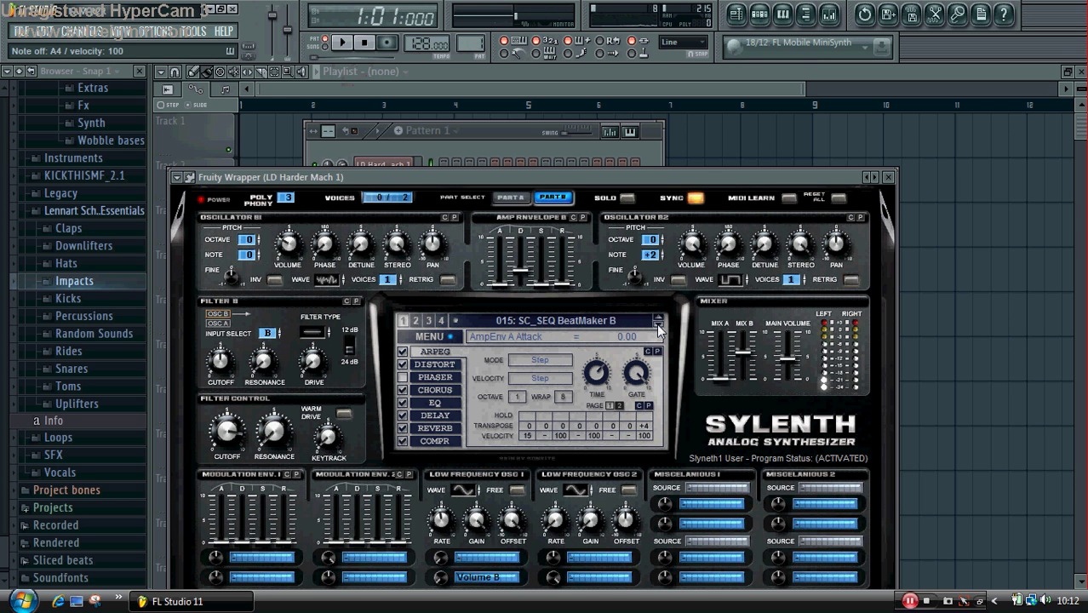
pyautogui.click(658, 326)
pyautogui.click(658, 326)
pyautogui.click(658, 326)
pyautogui.click(658, 326)
pyautogui.click(659, 326)
pyautogui.click(658, 326)
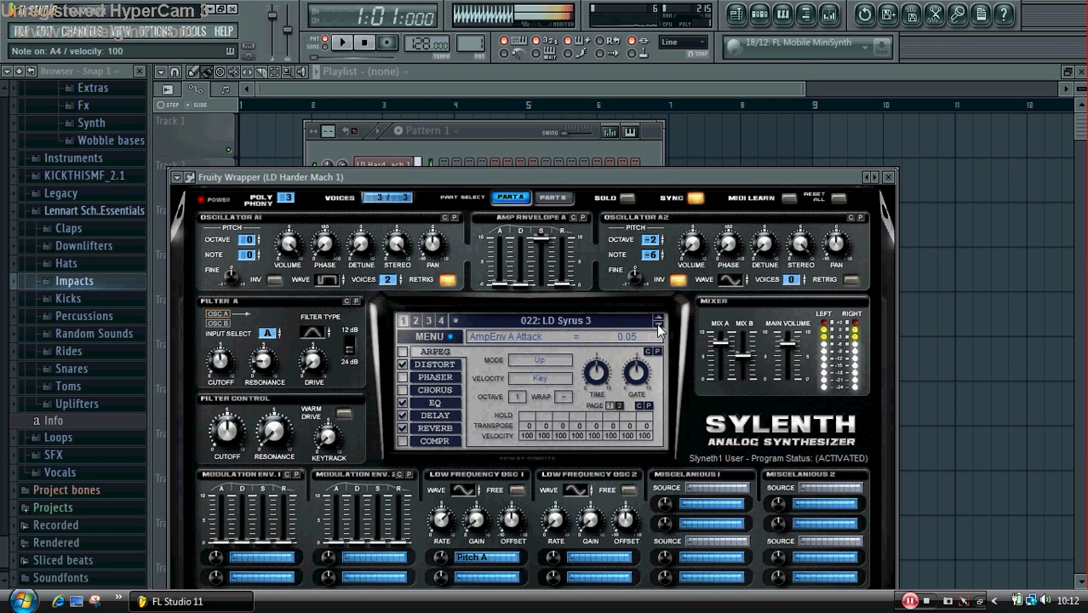
# - Replace the Clap channel in the step sequencer with a second Sylenth1 Dark Blue instance
pyautogui.click(490, 135)
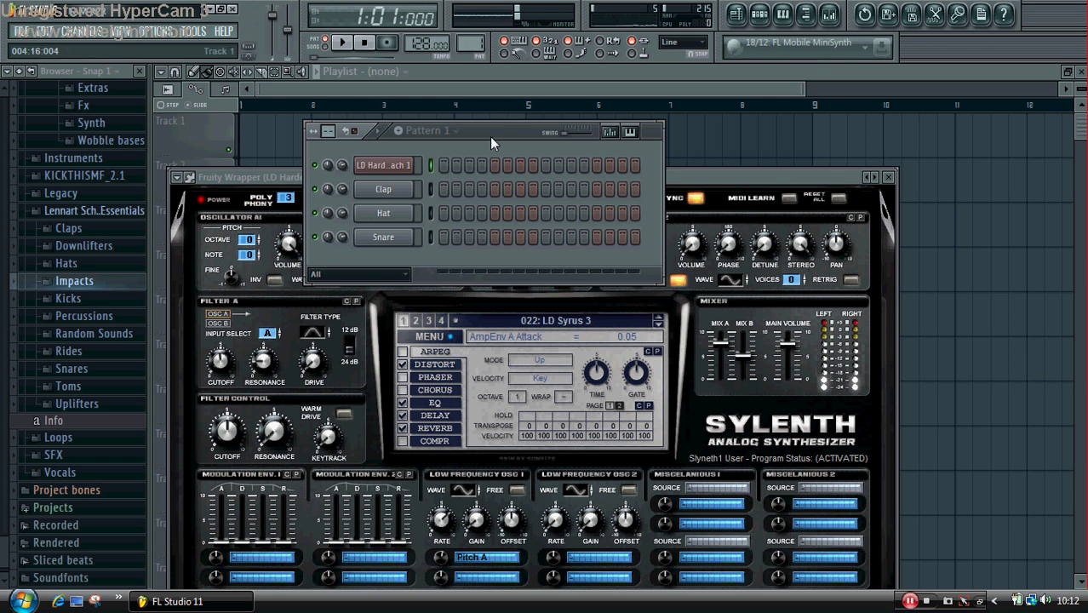
pyautogui.rightClick(404, 188)
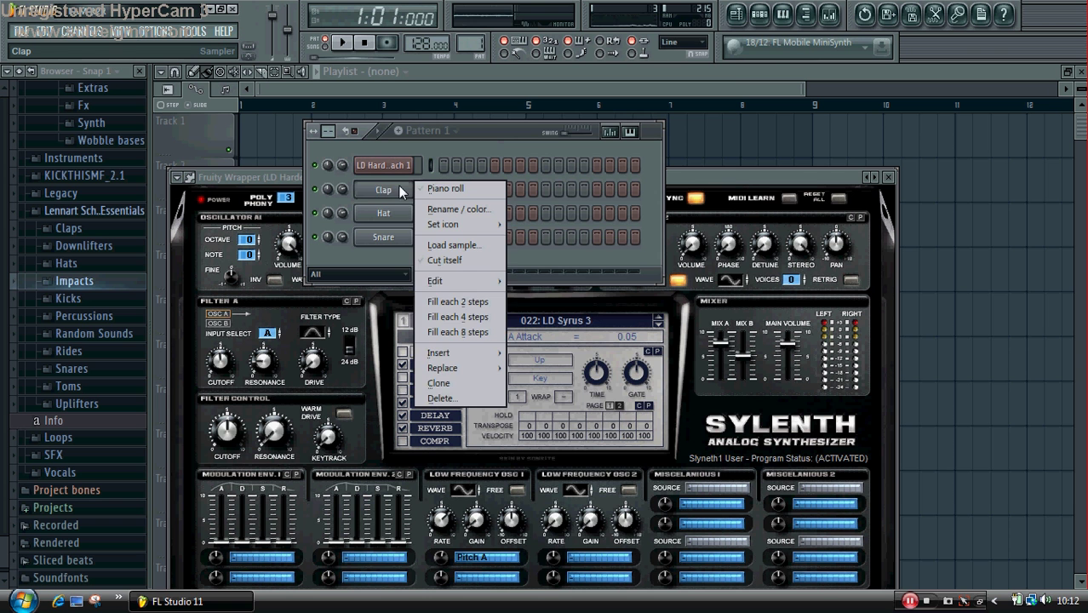
pyautogui.moveTo(473, 370)
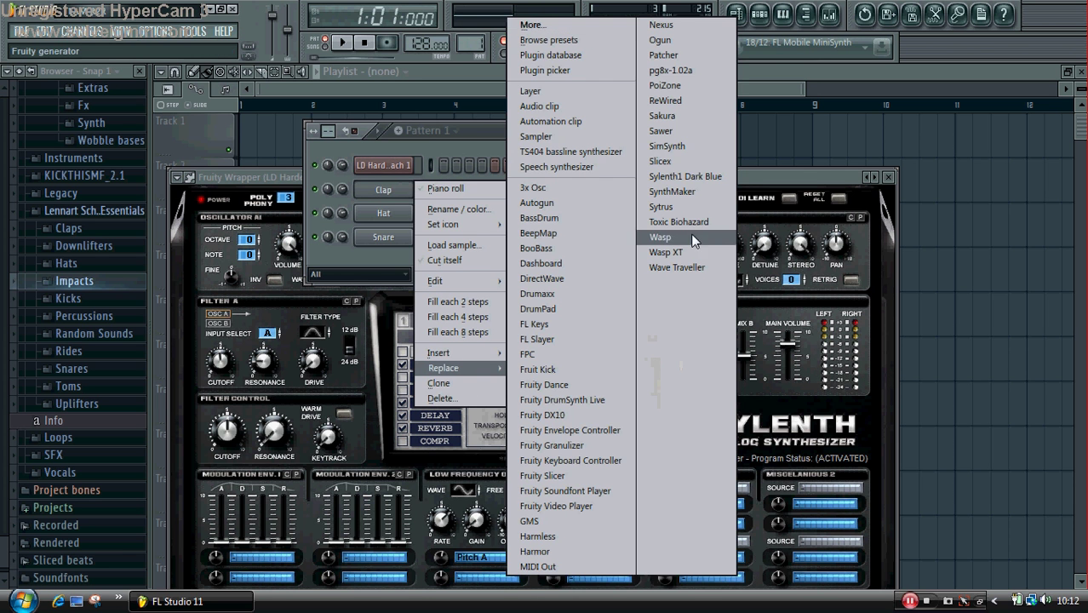
pyautogui.click(710, 173)
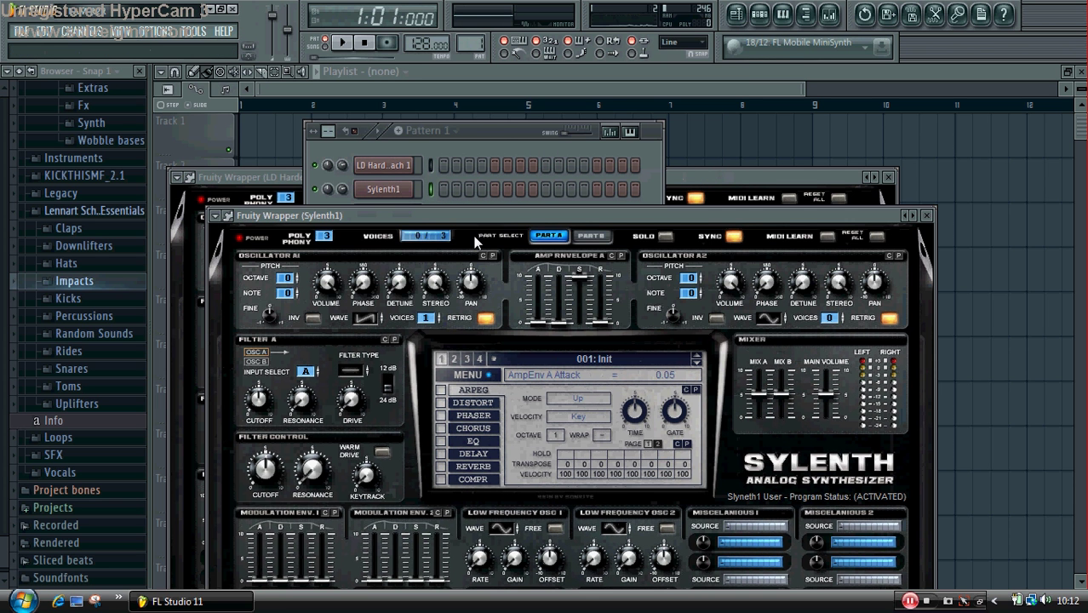
# - Load a sound bank from the desktop's LennarDigital > Sylenth1 folder into the second Sylenth1 instance
pyautogui.click(228, 215)
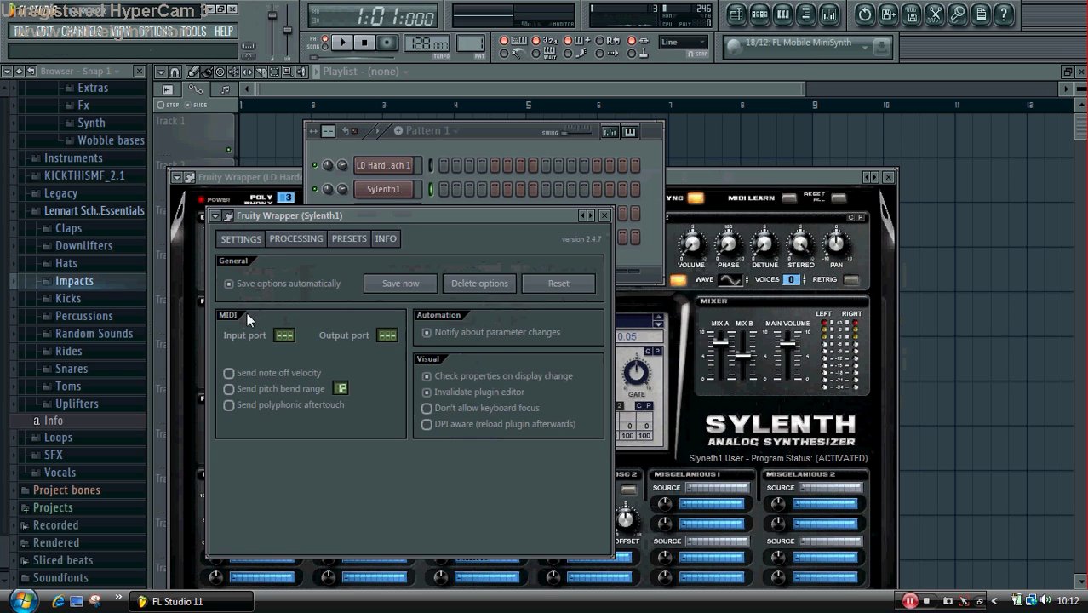
pyautogui.click(350, 238)
pyautogui.click(266, 357)
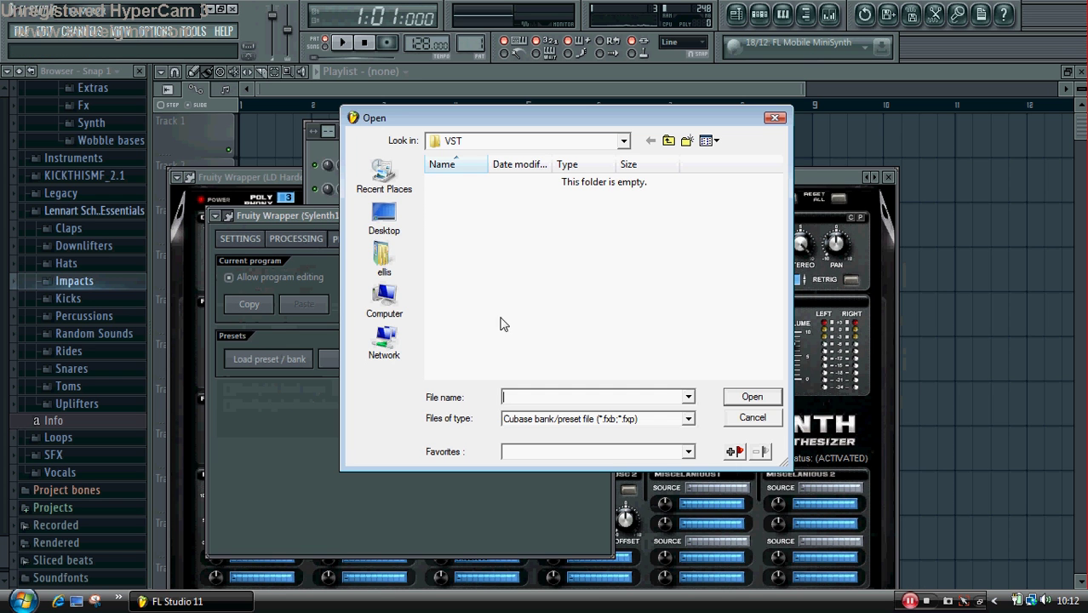
pyautogui.click(385, 219)
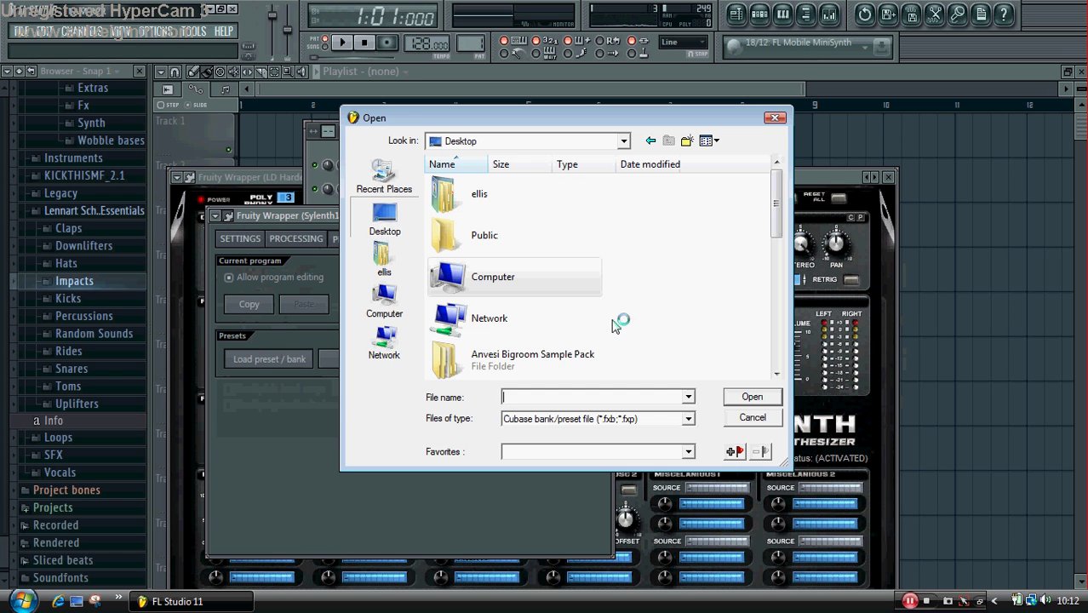
pyautogui.moveTo(778, 225); pyautogui.dragTo(778, 242)
pyautogui.scroll(-2, 536, 298)
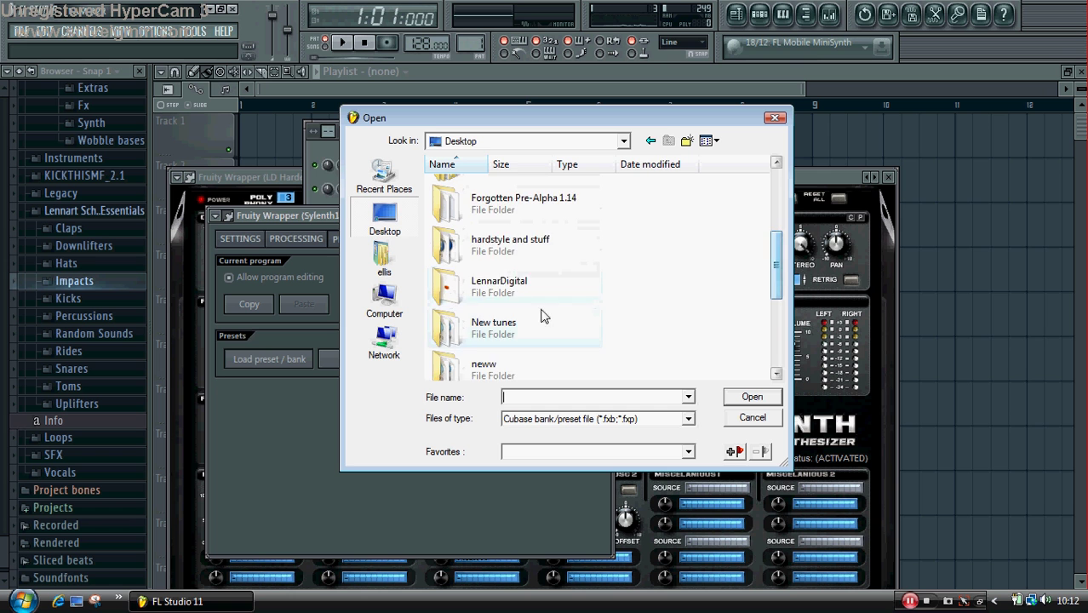
pyautogui.doubleClick(540, 294)
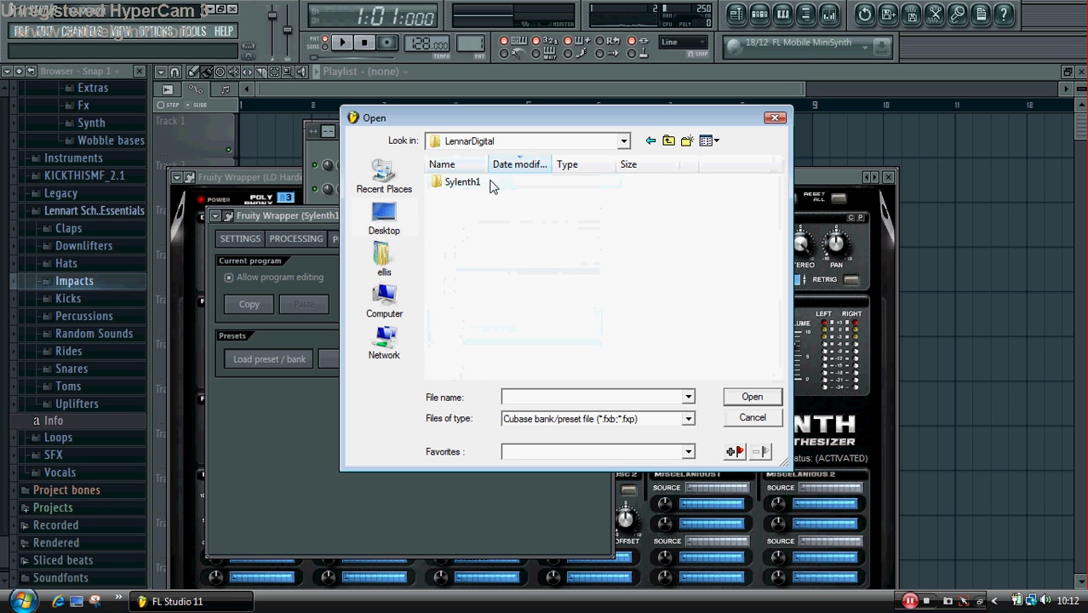
pyautogui.click(477, 184)
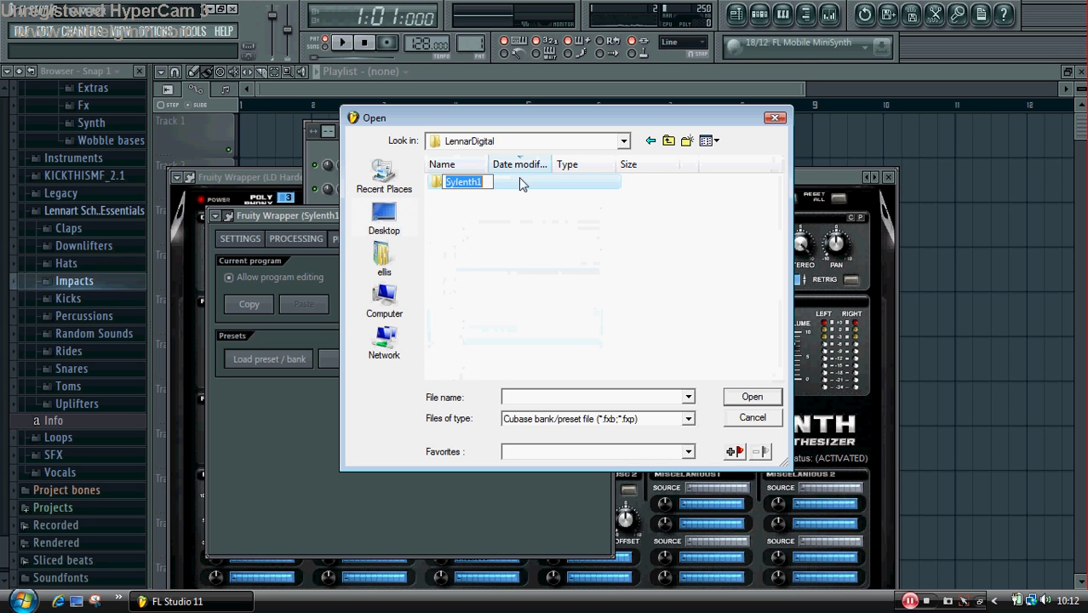
pyautogui.doubleClick(511, 180)
pyautogui.doubleClick(499, 183)
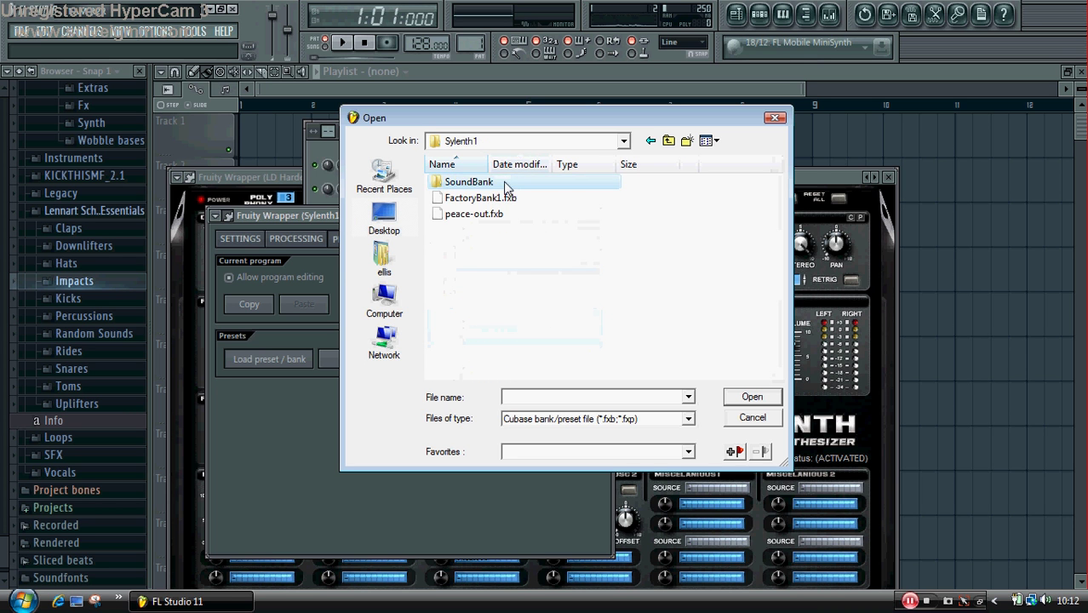
pyautogui.doubleClick(545, 309)
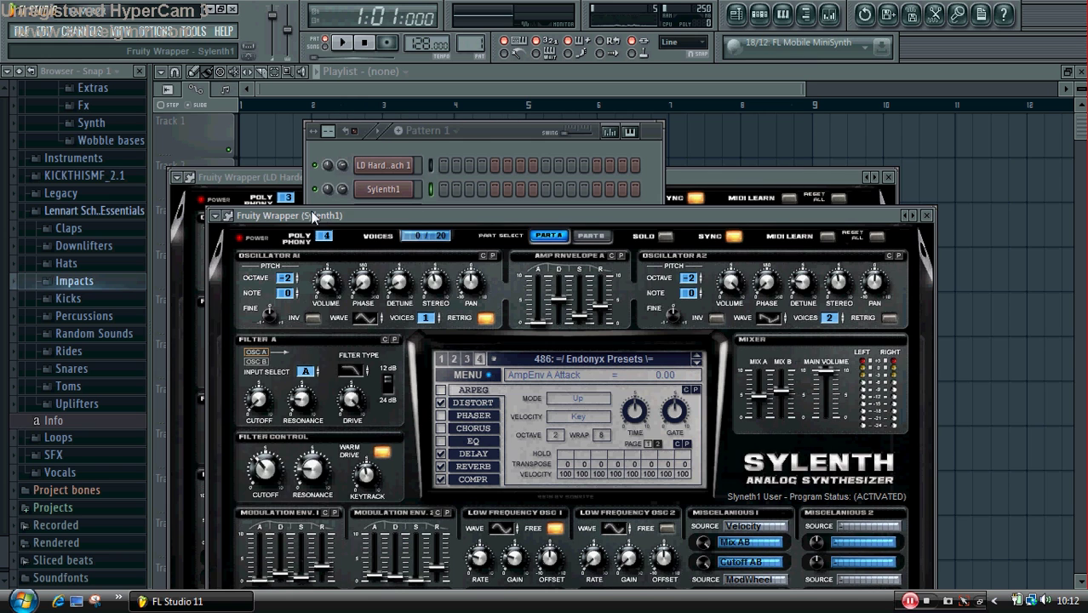
# - Choose the LD Big Fifth preset for this Sylenth1 instance and set oscillator A2's note to 0
pyautogui.click(217, 217)
pyautogui.moveTo(249, 256)
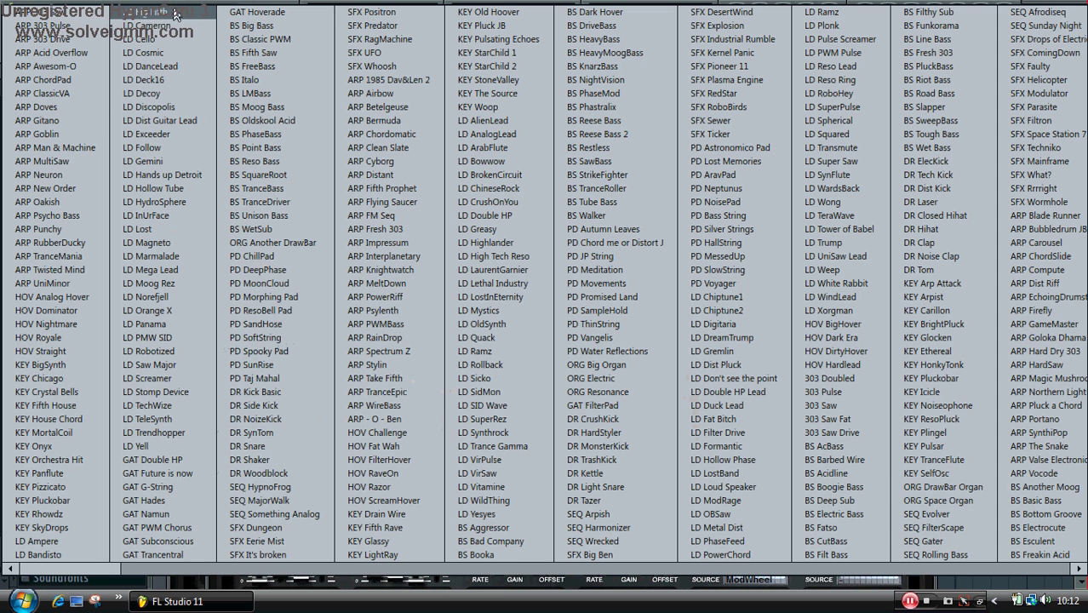
pyautogui.click(521, 317)
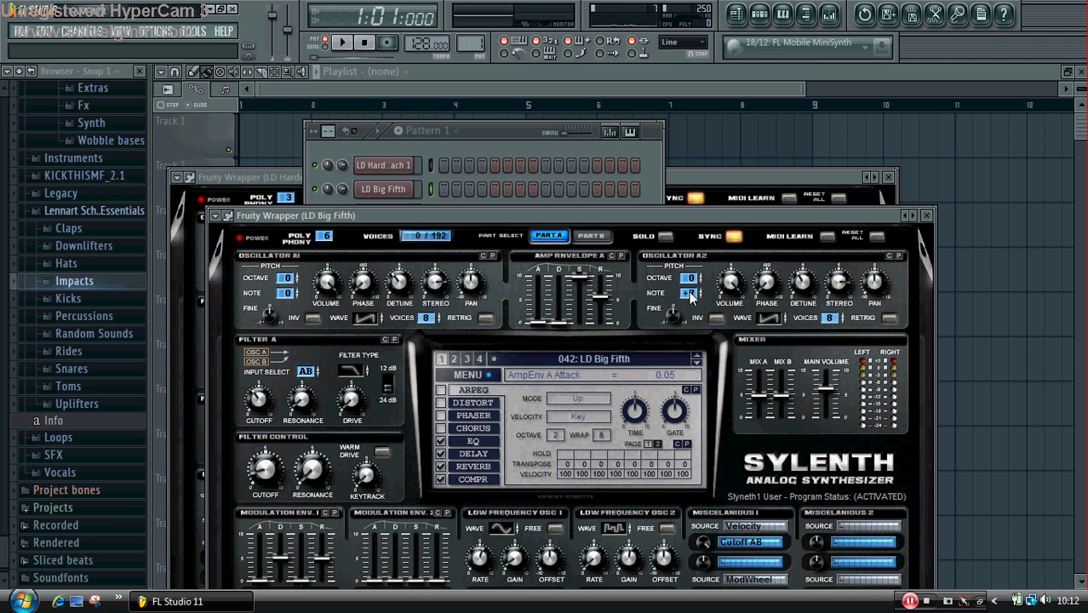
pyautogui.moveTo(691, 293); pyautogui.dragTo(695, 312)
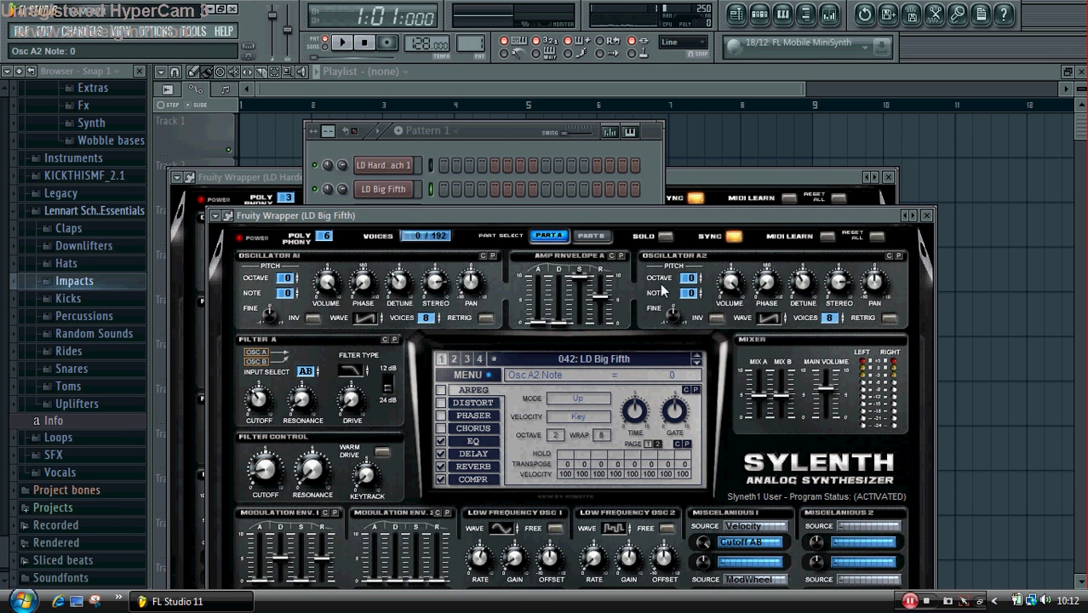
# - Open the piano roll for the LD Big Fifth channel
pyautogui.click(505, 133)
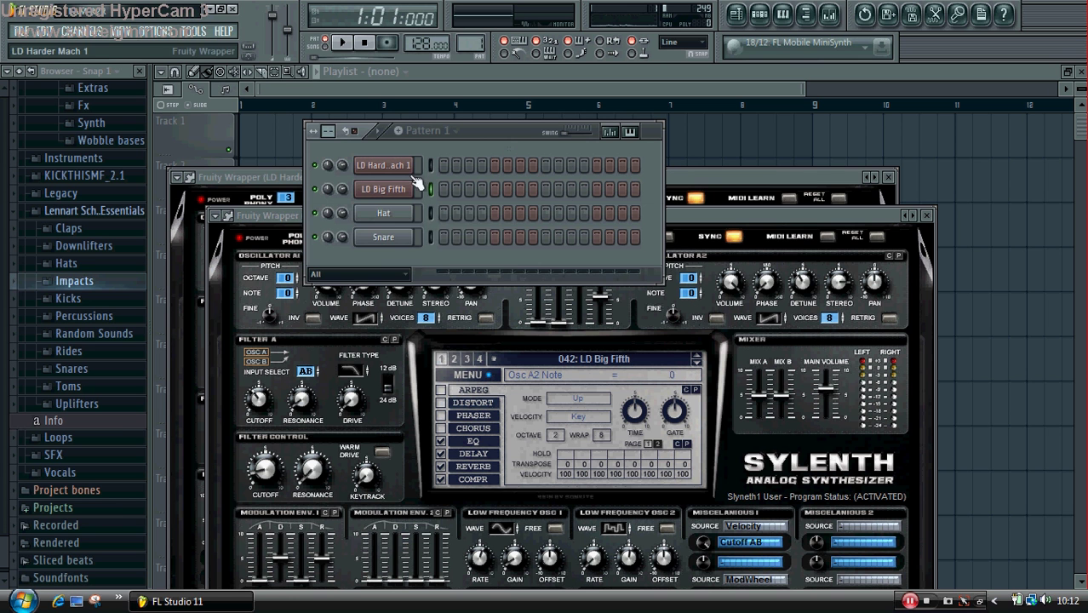
pyautogui.rightClick(402, 185)
pyautogui.click(427, 190)
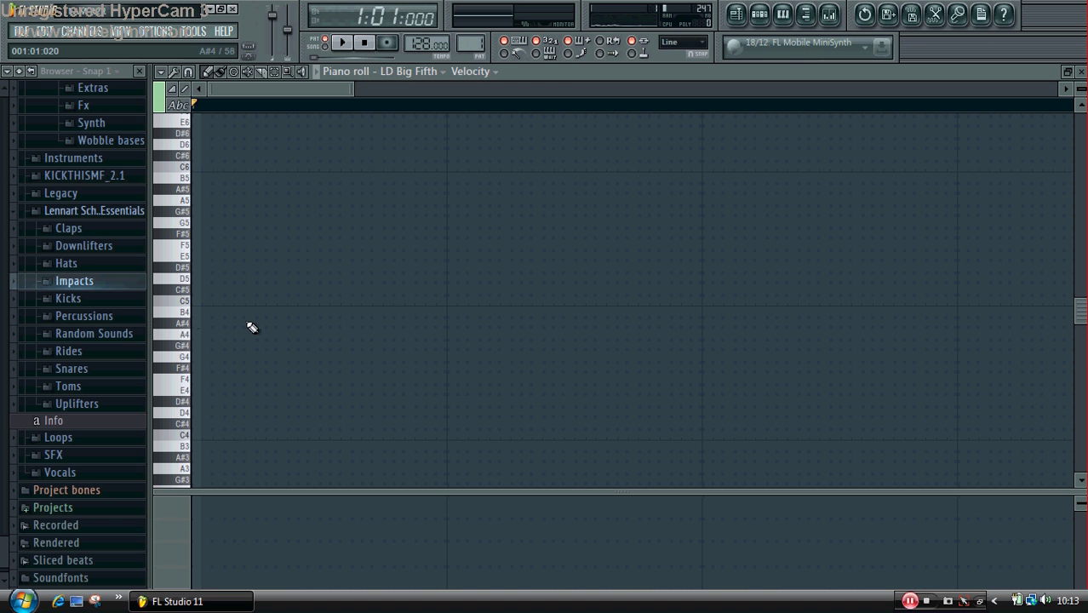
# - Try a short melody in bar 1 with three A4 notes followed by B4, E5 and C5, and play it back
pyautogui.click(196, 334)
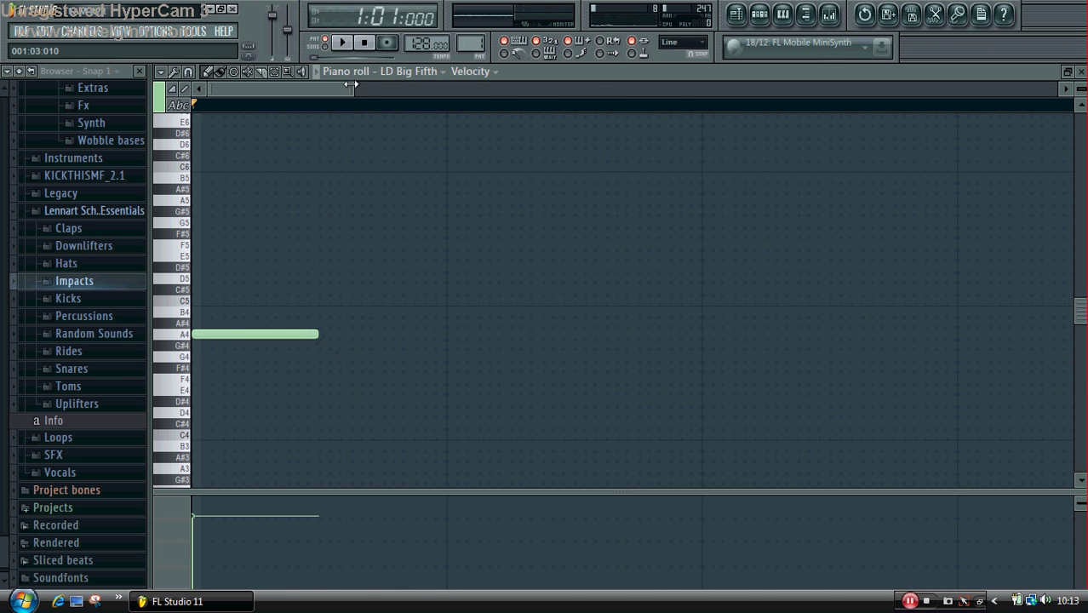
pyautogui.moveTo(352, 89); pyautogui.dragTo(600, 89)
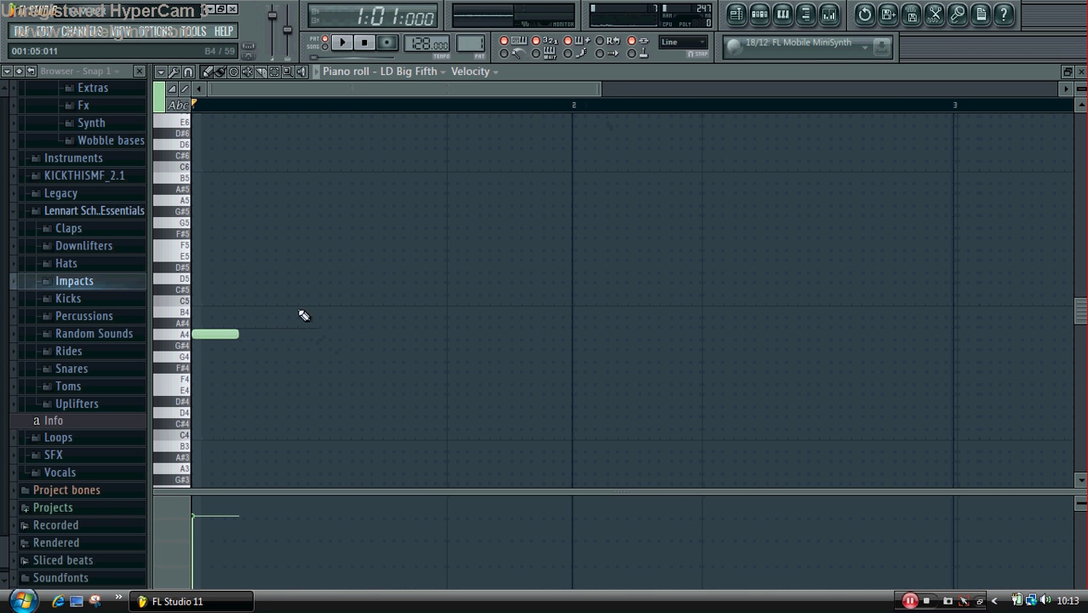
pyautogui.moveTo(238, 334); pyautogui.dragTo(209, 344)
pyautogui.click(231, 334)
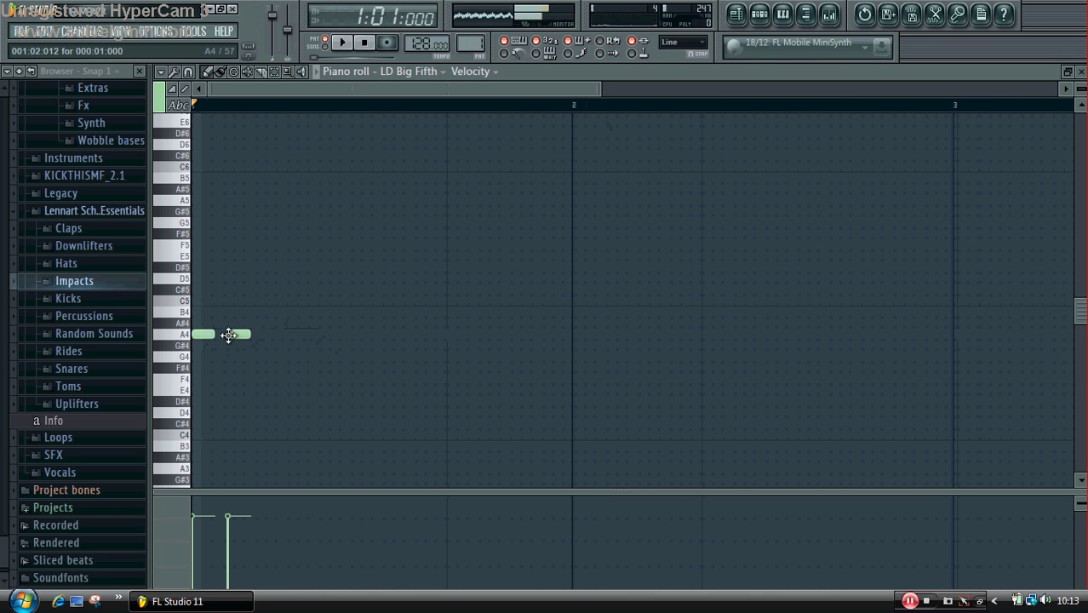
pyautogui.click(269, 335)
pyautogui.click(292, 311)
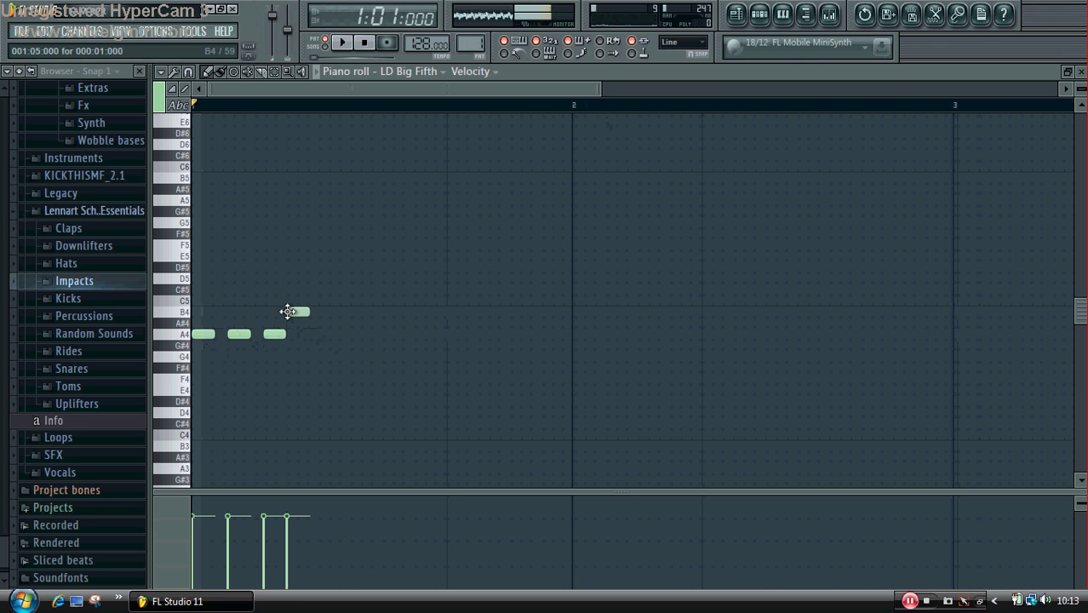
pyautogui.click(329, 313)
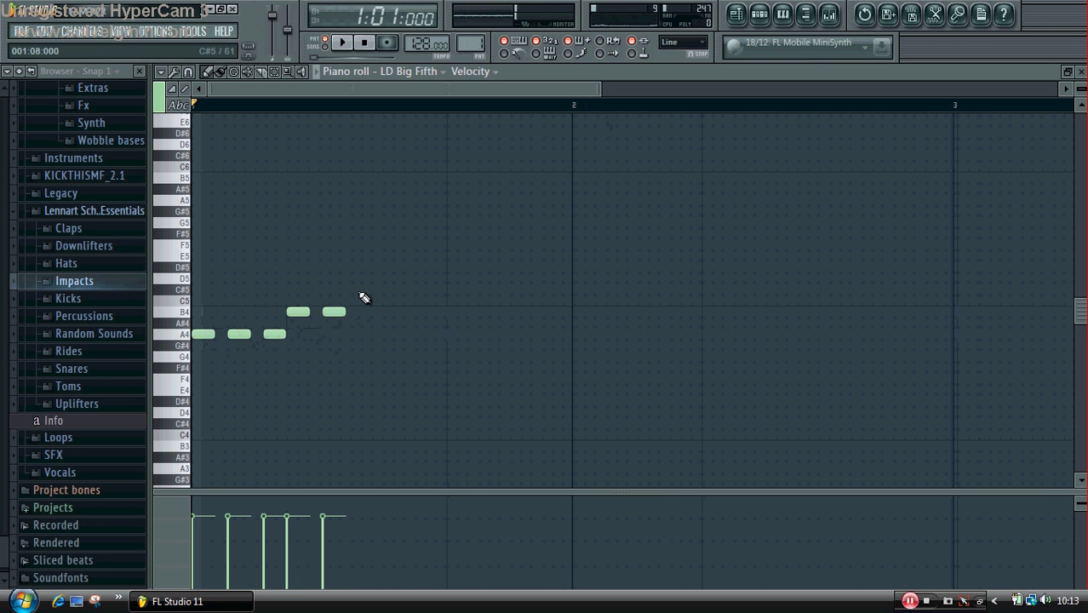
pyautogui.moveTo(355, 274); pyautogui.dragTo(362, 302)
pyautogui.rightClick(334, 312)
pyautogui.press('space')
pyautogui.press('space')
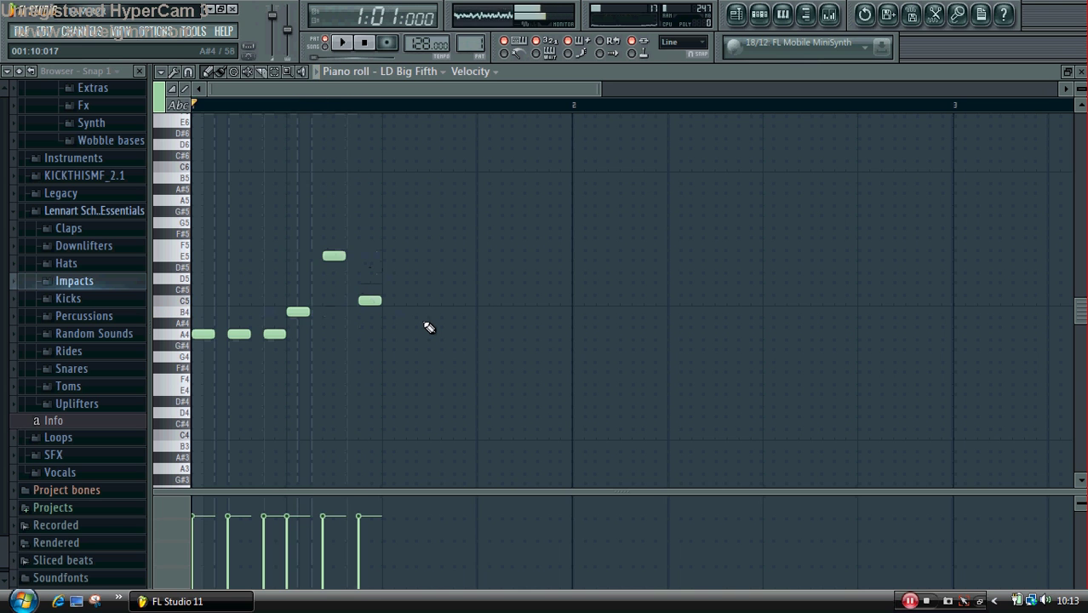
# - Remove all notes of the trial melody from the LD Big Fifth piano roll
pyautogui.hotkey('ctrl', 'a')
pyautogui.hotkey('ctrl', 'x')
pyautogui.press('space')
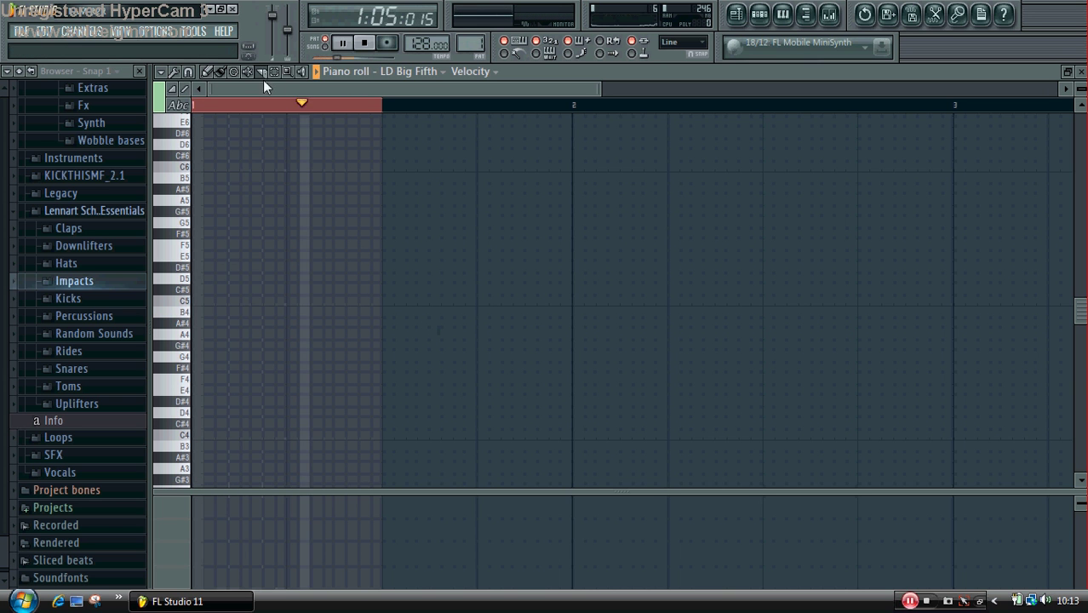
pyautogui.press('space')
pyautogui.click(253, 106)
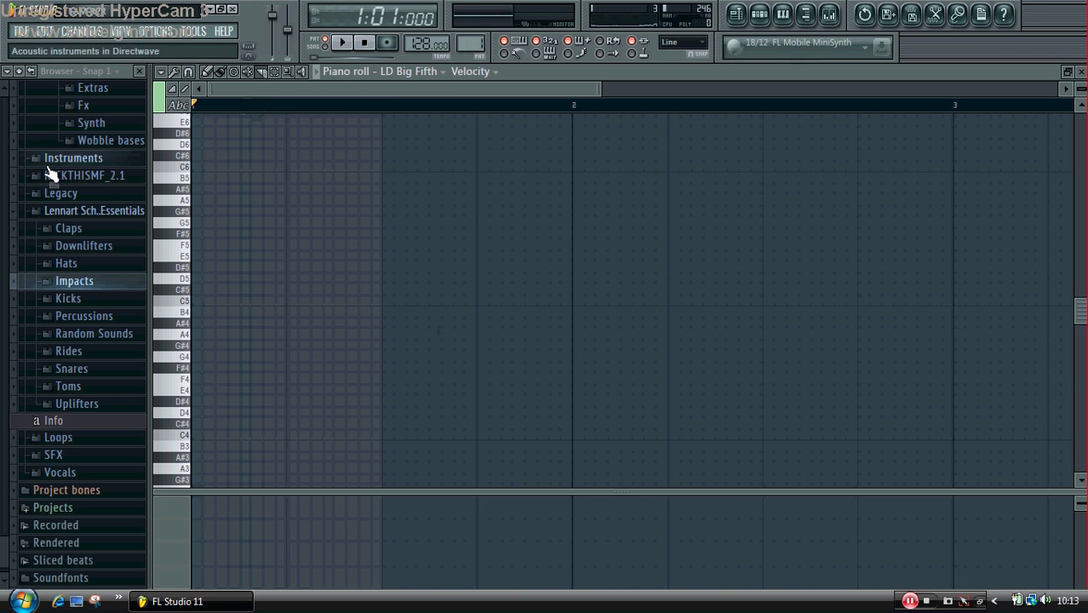
# - Draw a melody across bar 1 with three C#5 notes, D#5, two E5 notes, F#5 and G#5, and play it back
pyautogui.click(203, 290)
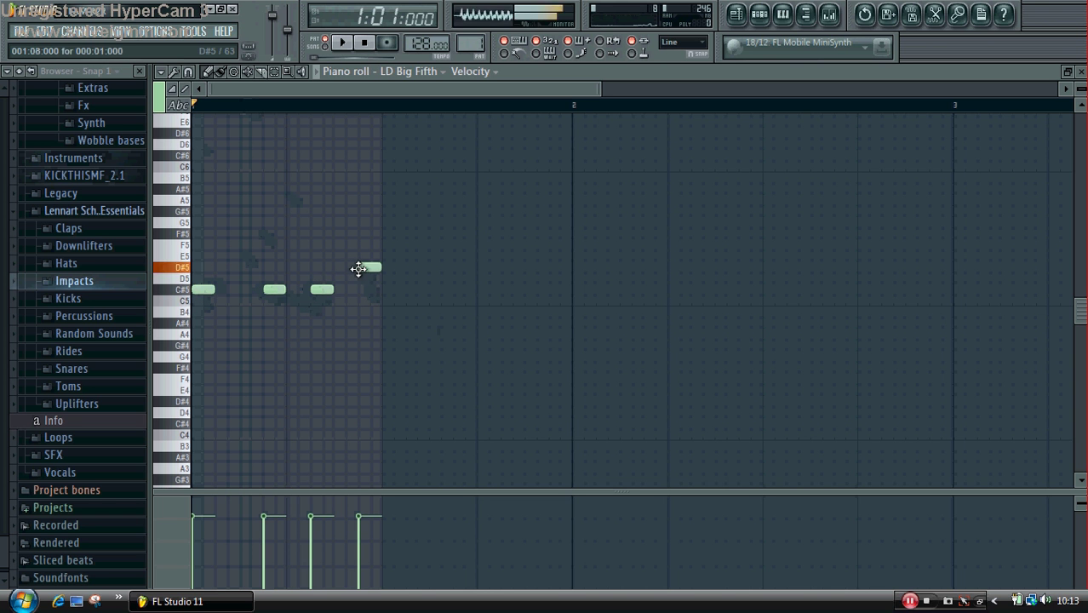
pyautogui.click(432, 254)
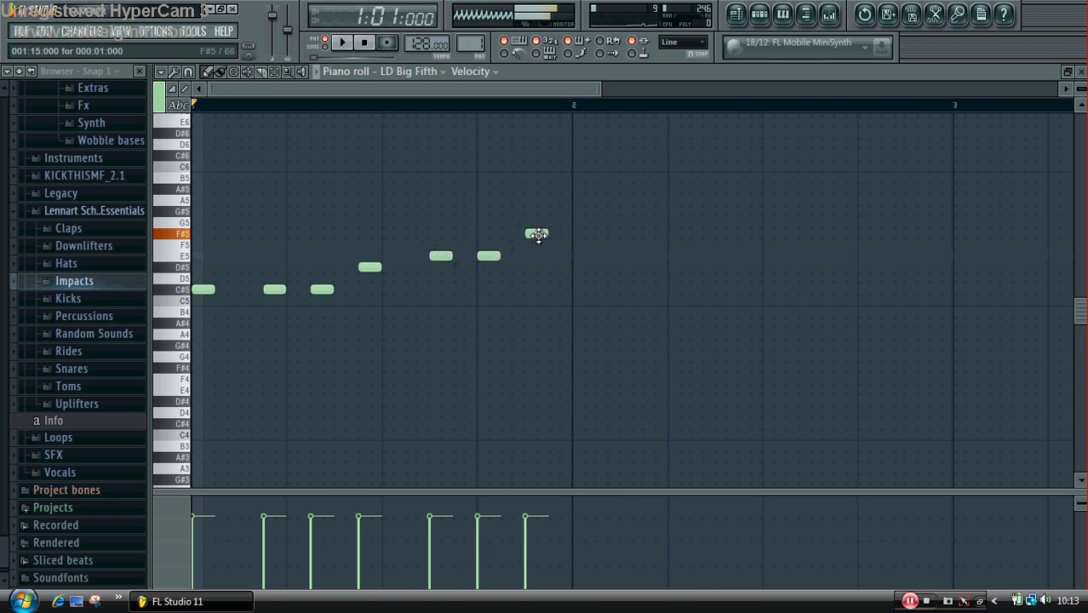
pyautogui.press('space')
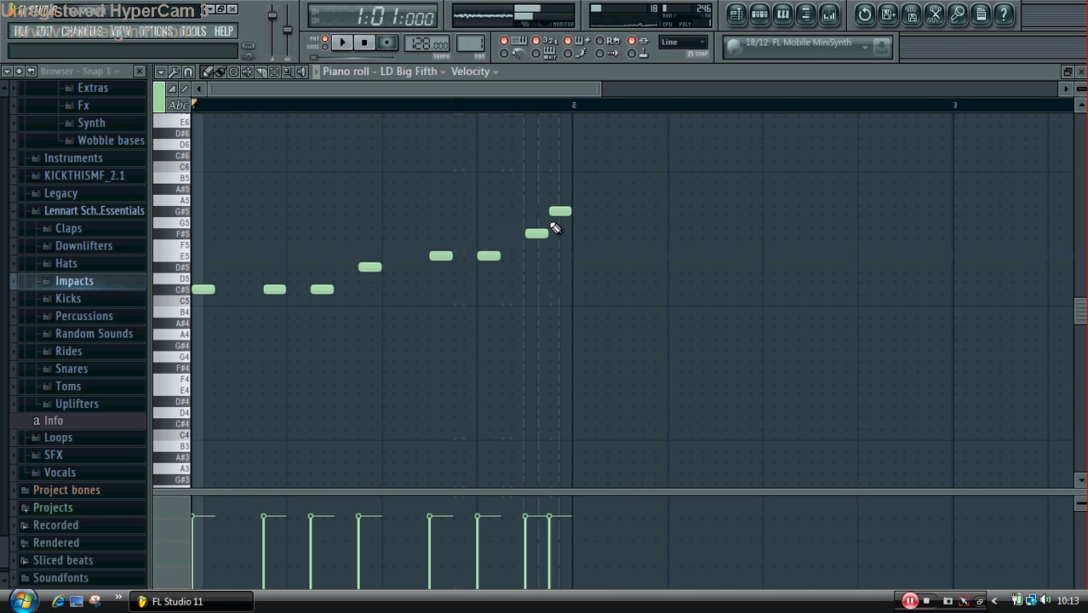
# - Add three evenly spaced B5 notes at the start of bar 2 and play the melody
pyautogui.click(573, 177)
pyautogui.click(623, 177)
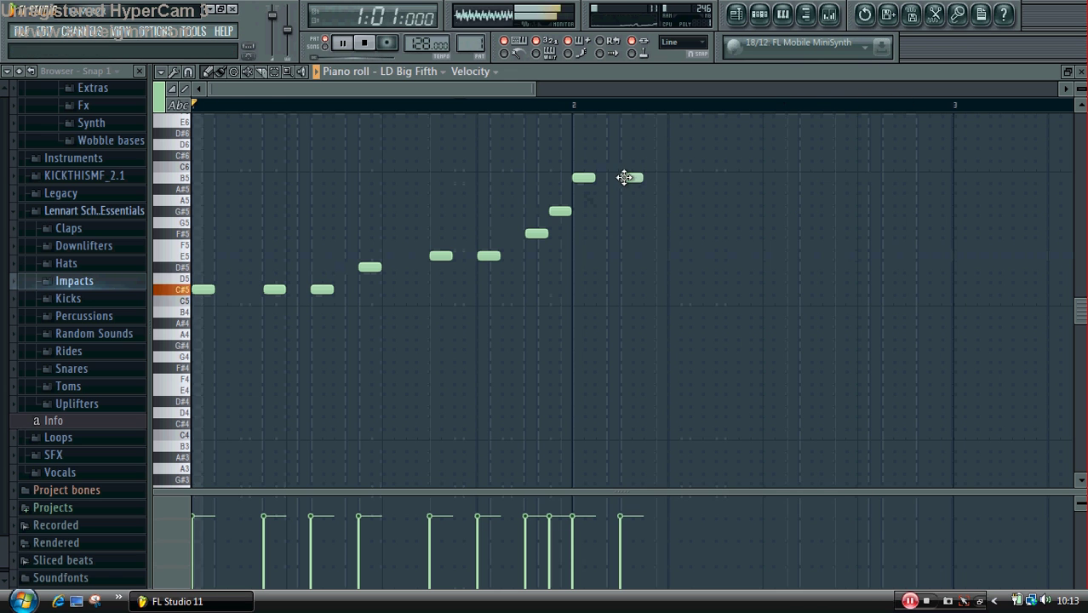
pyautogui.click(682, 177)
pyautogui.moveTo(685, 176); pyautogui.dragTo(681, 175)
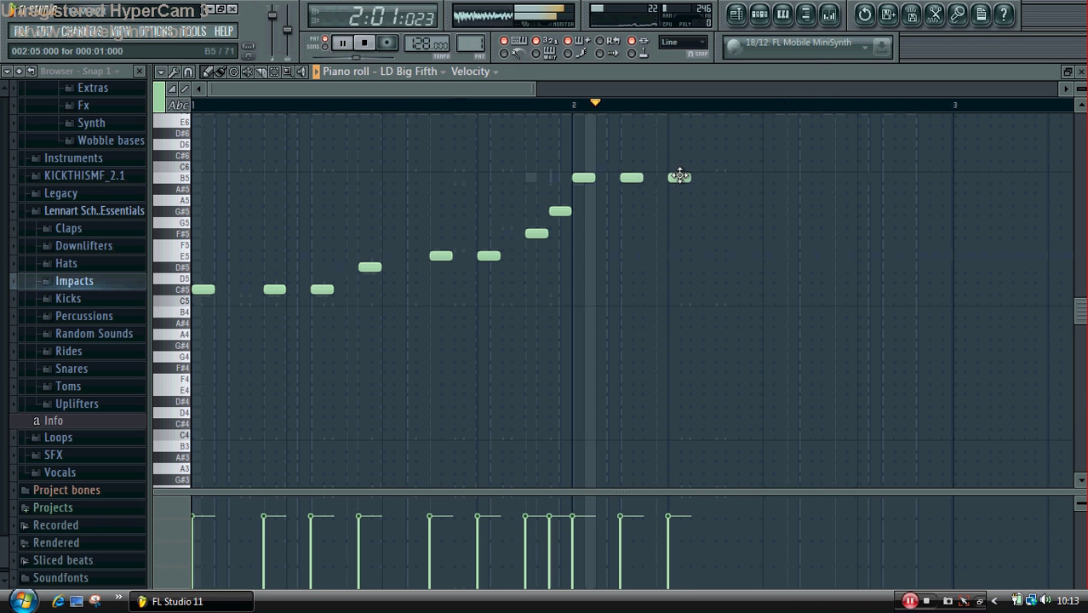
pyautogui.press('space')
# - Set the audio buffer length to 5840 samples (133 ms), test playback and close the settings
pyautogui.click(158, 31)
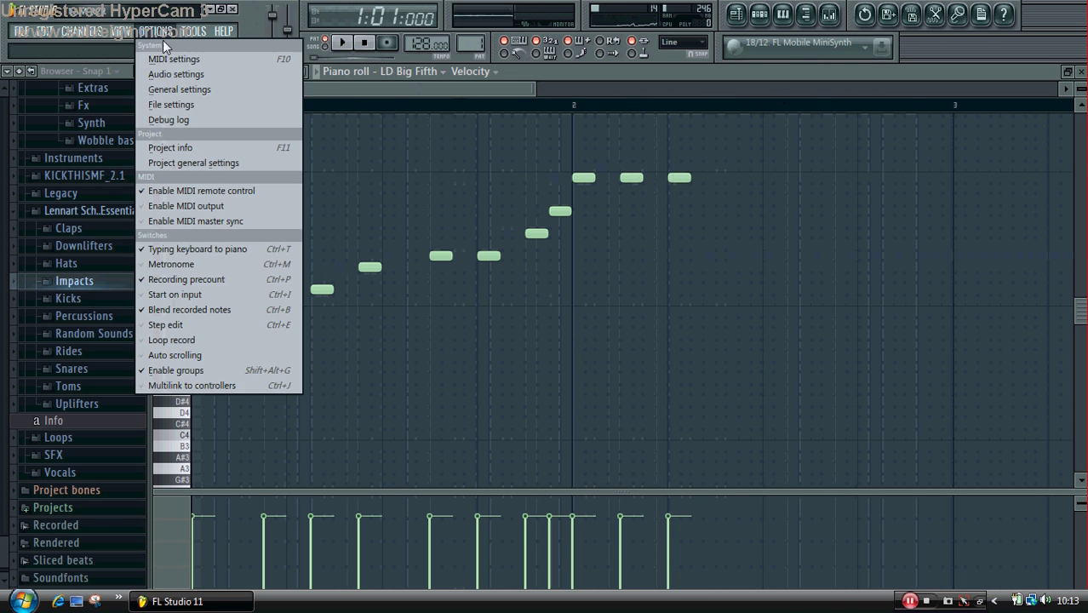
pyautogui.click(189, 74)
pyautogui.moveTo(452, 154); pyautogui.dragTo(507, 164)
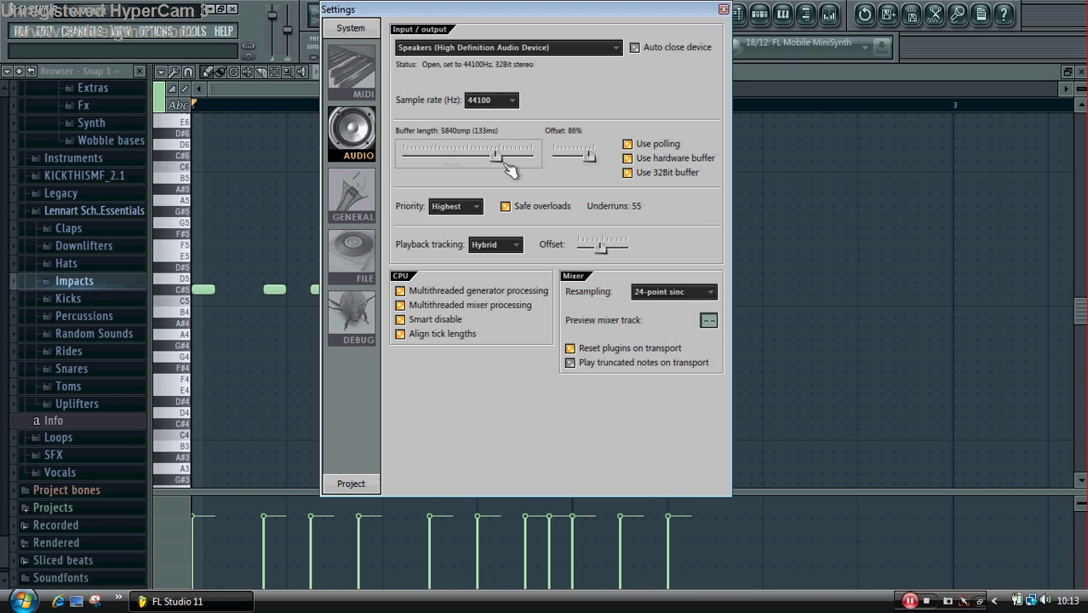
pyautogui.press('space')
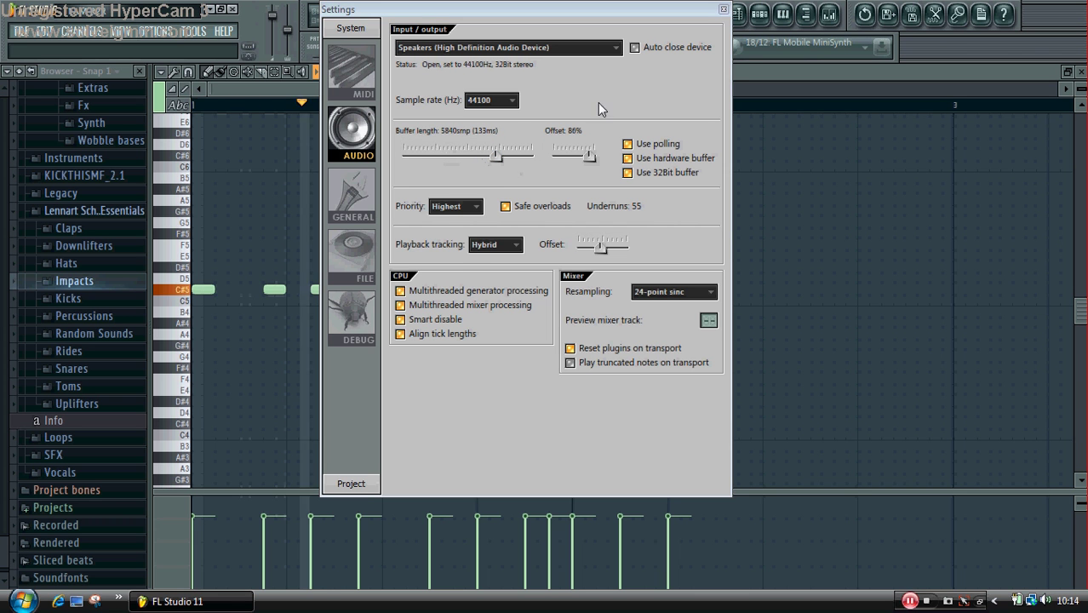
pyautogui.click(723, 11)
pyautogui.press('space')
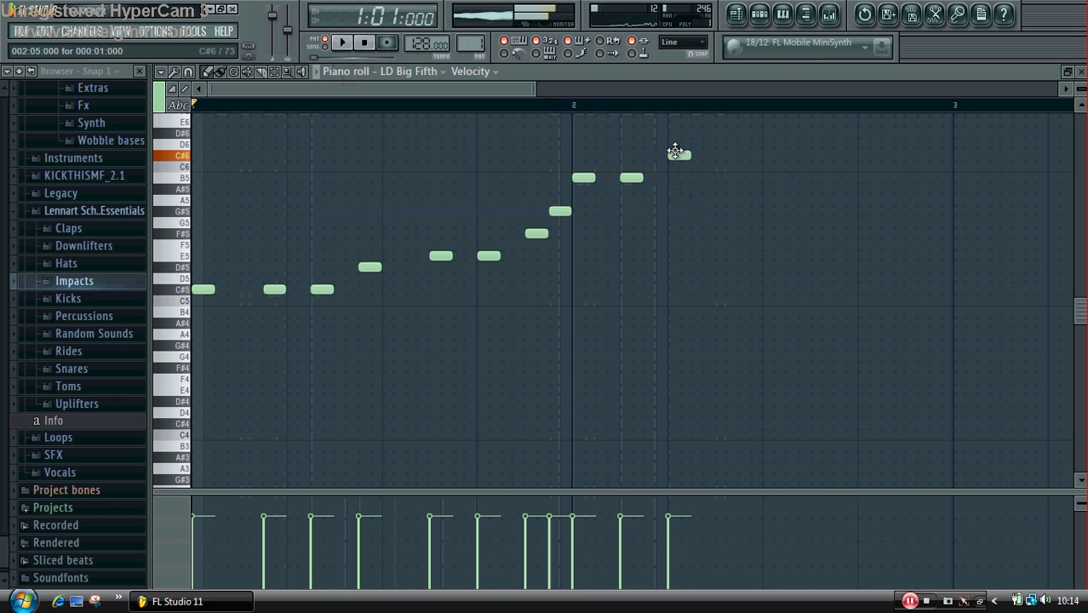
# - Lower the third note of bar 2 to G#5 and continue the melody with F#5, E5 and D#5, checking it by playback
pyautogui.press('space')
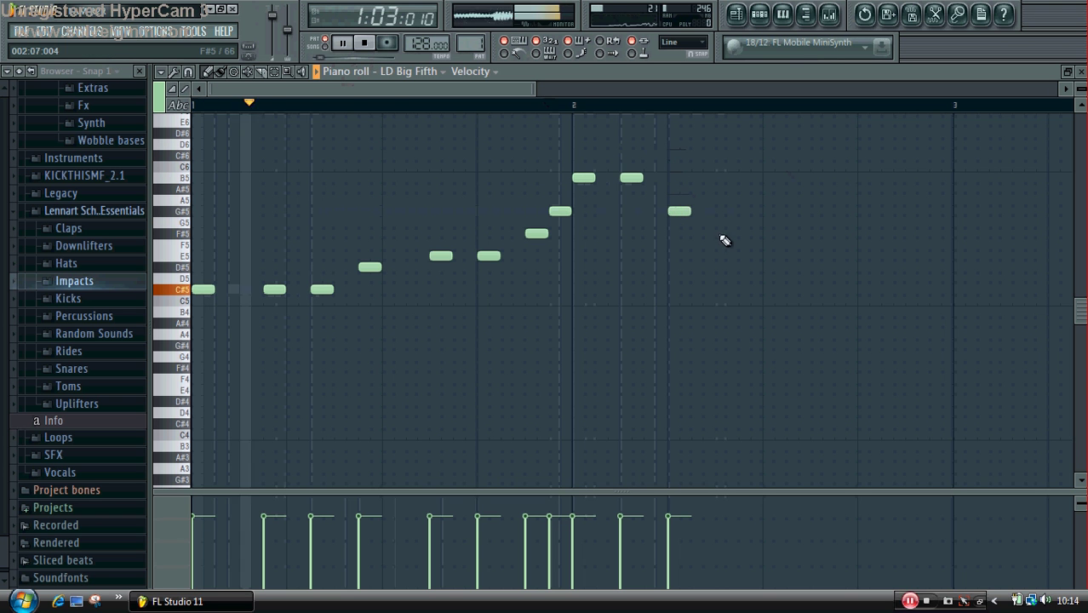
pyautogui.click(725, 231)
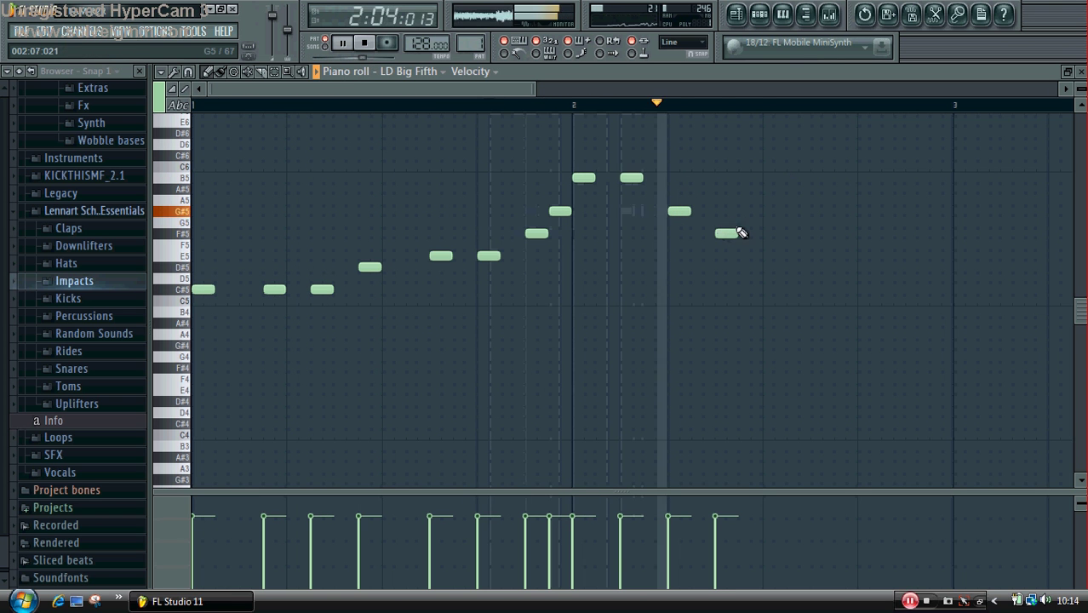
pyautogui.press('space')
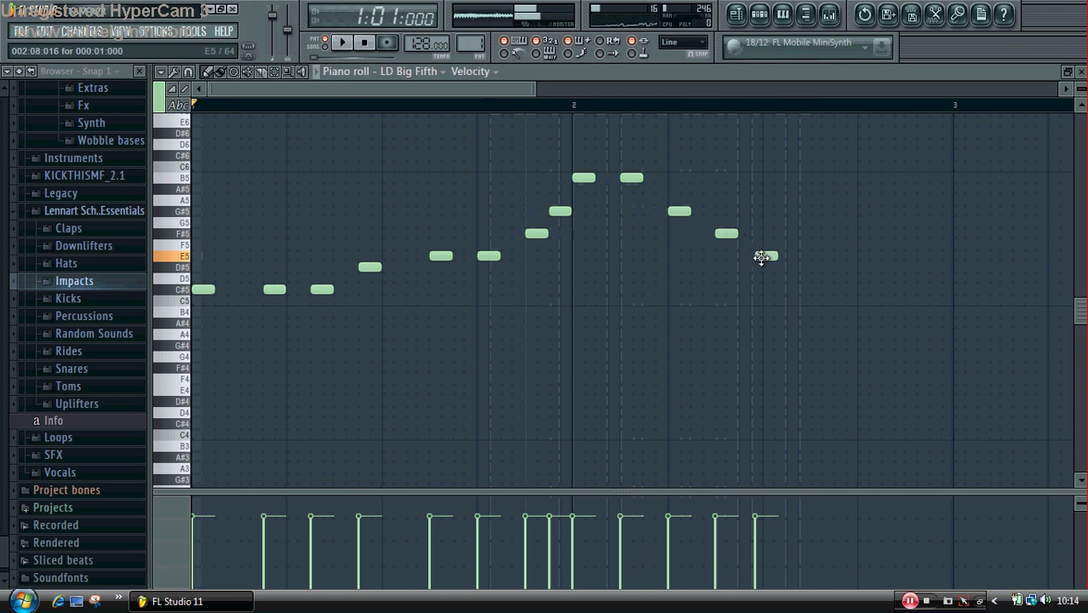
pyautogui.click(818, 288)
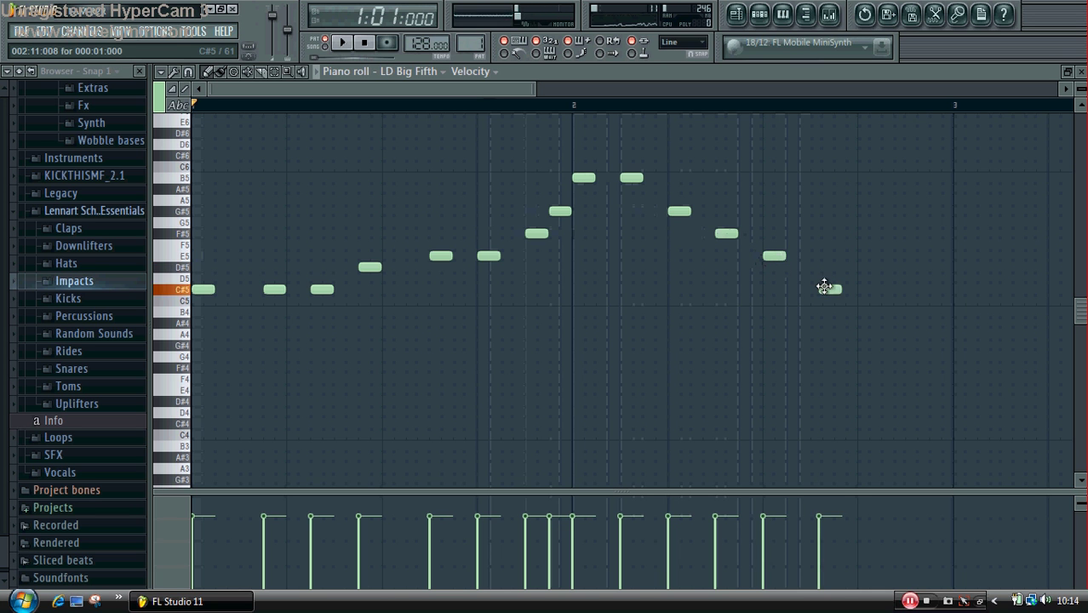
pyautogui.rightClick(826, 288)
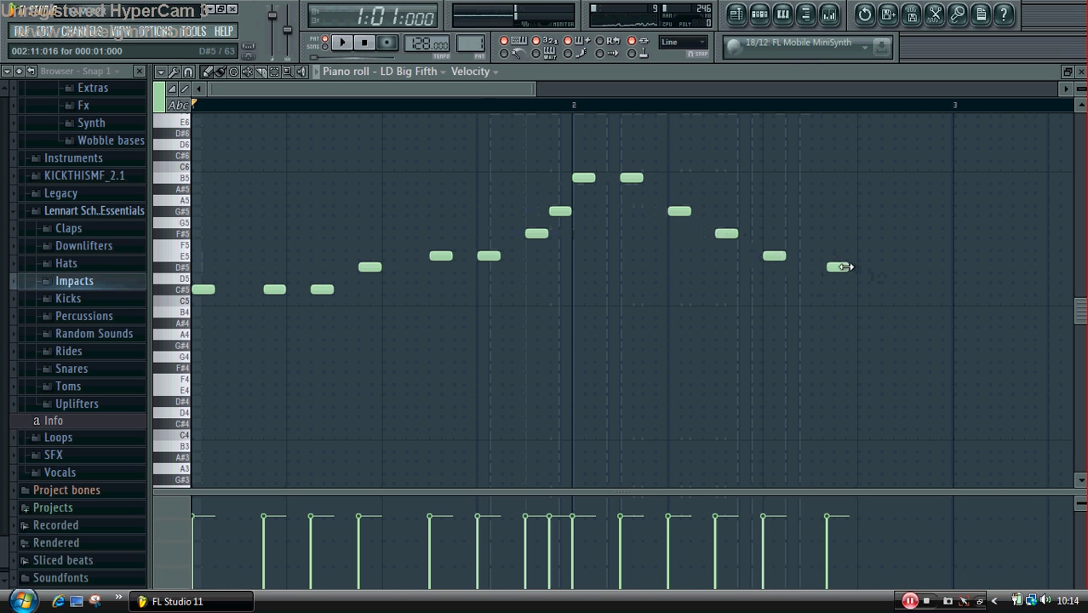
# - Shift the F#5, E5 and D#5 notes in bar 2 later and add another D#5 before bar 3, checking by playback
pyautogui.moveTo(840, 267); pyautogui.dragTo(866, 267)
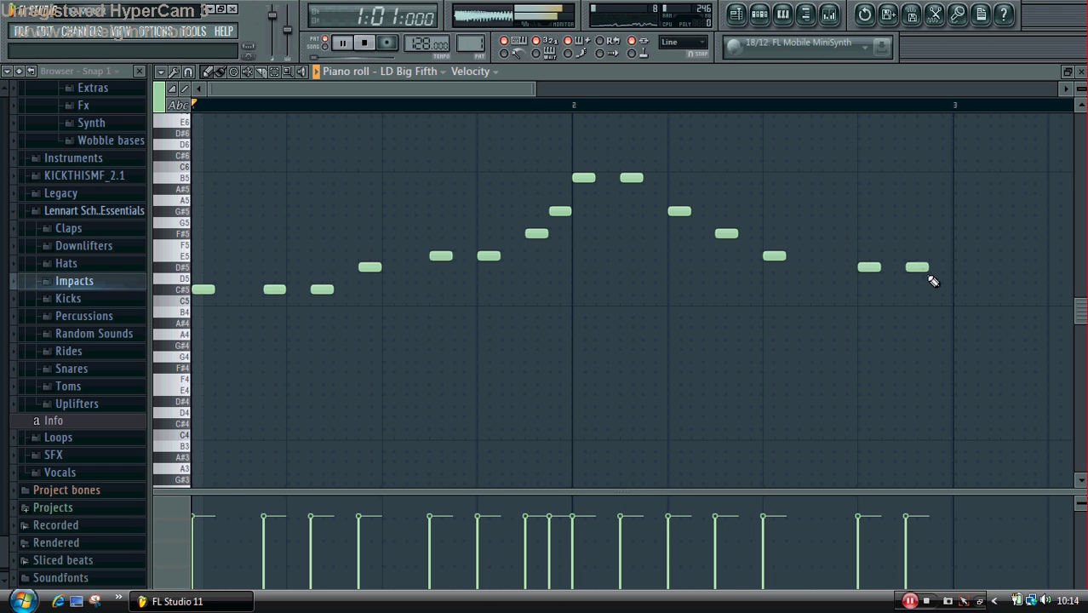
pyautogui.press('space')
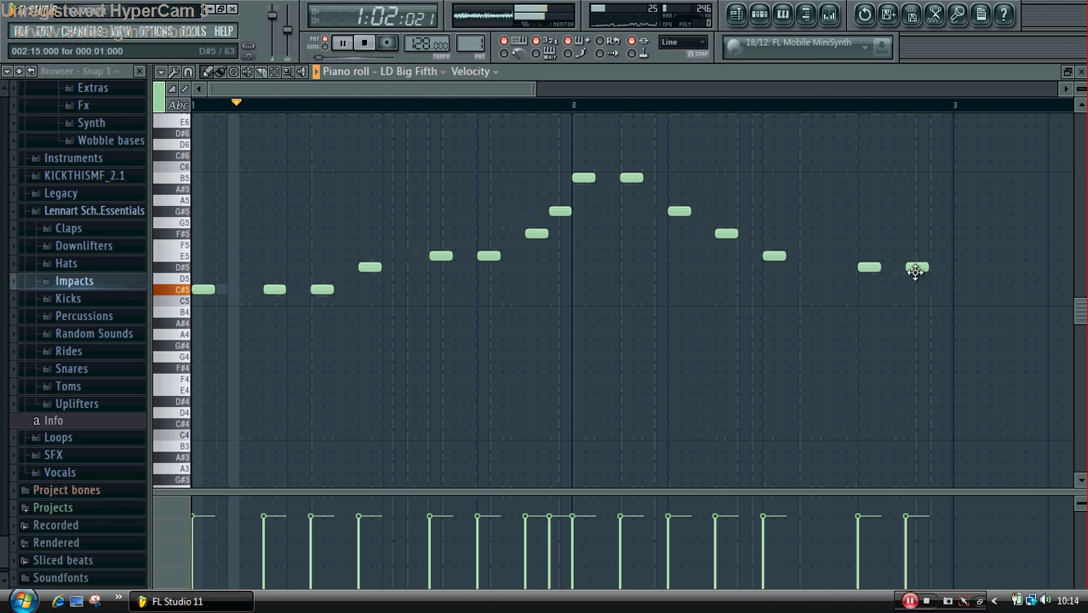
pyautogui.moveTo(772, 256); pyautogui.dragTo(797, 256)
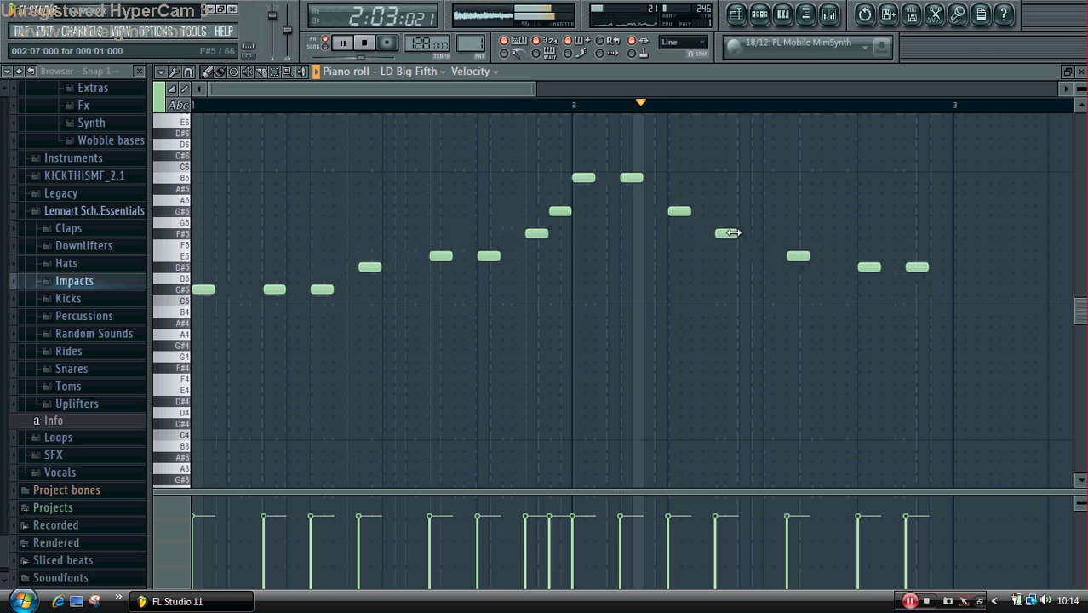
pyautogui.moveTo(724, 233); pyautogui.dragTo(750, 233)
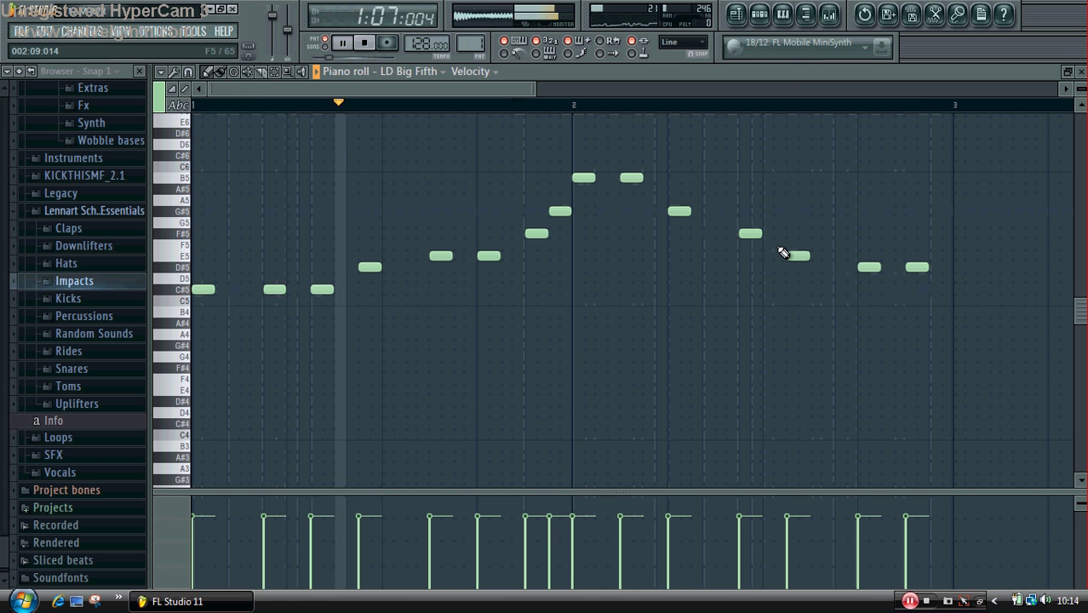
# - Transpose the whole two-bar melody up one octave and stop the playback
pyautogui.hotkey('ctrl', 'a')
pyautogui.keyDown('alt'); pyautogui.scroll(2, 767, 247); pyautogui.keyUp('alt')
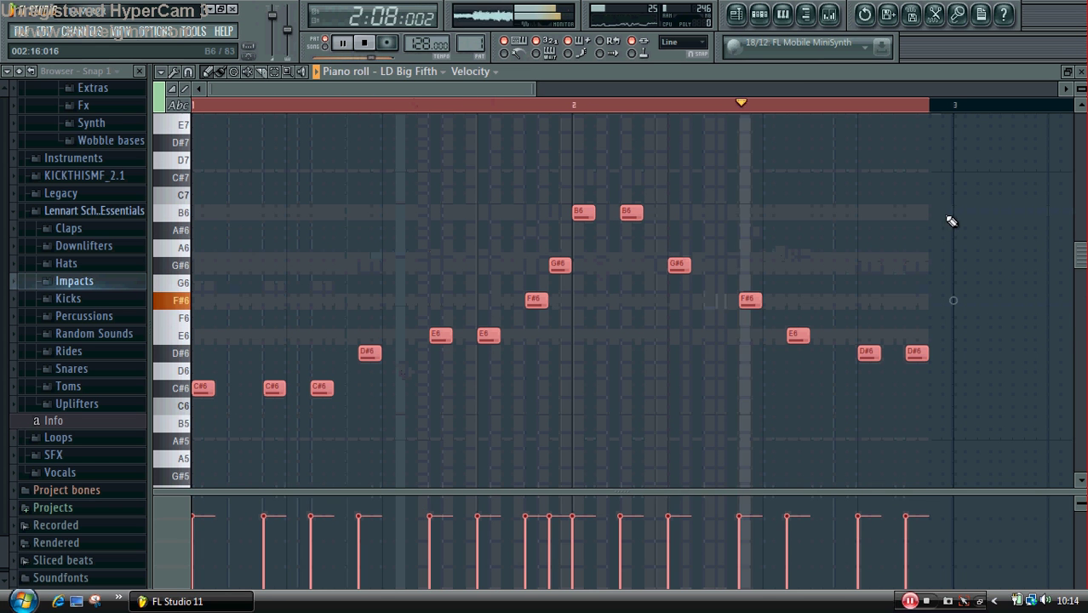
pyautogui.click(767, 103)
pyautogui.moveTo(1082, 253); pyautogui.dragTo(1085, 305)
pyautogui.press('space')
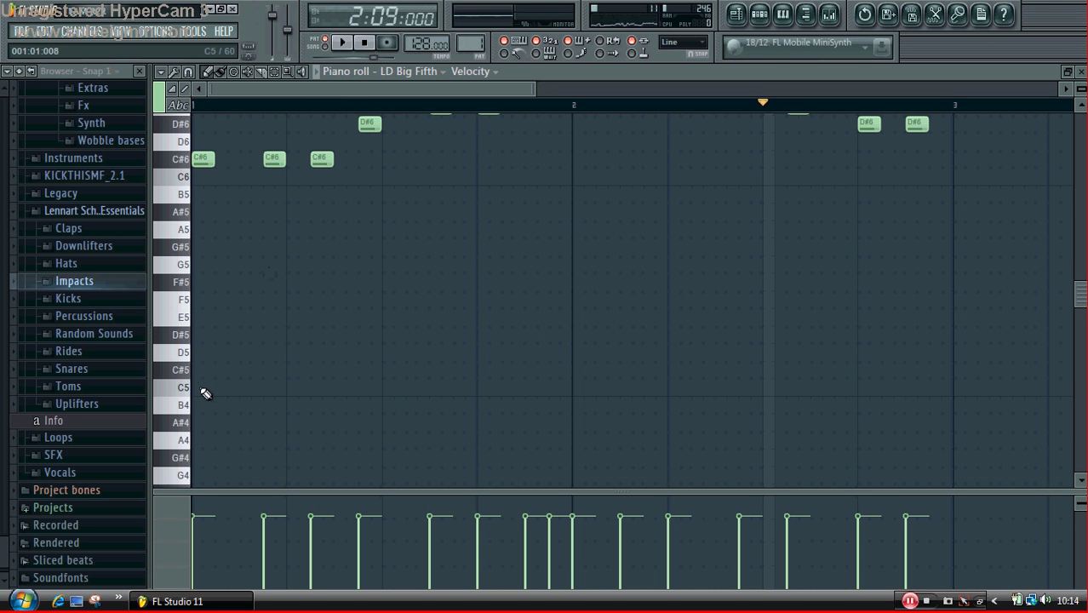
# - Place four evenly spaced C#5 notes across the first half of bar 1 below the melody, removing the stray extra notes
pyautogui.click(200, 378)
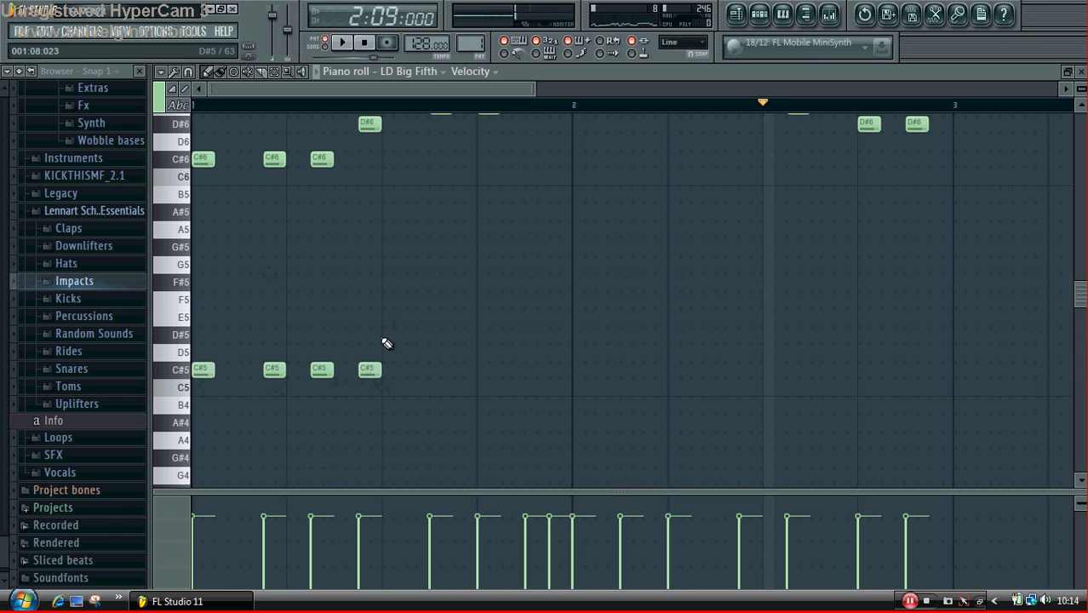
pyautogui.click(1072, 302)
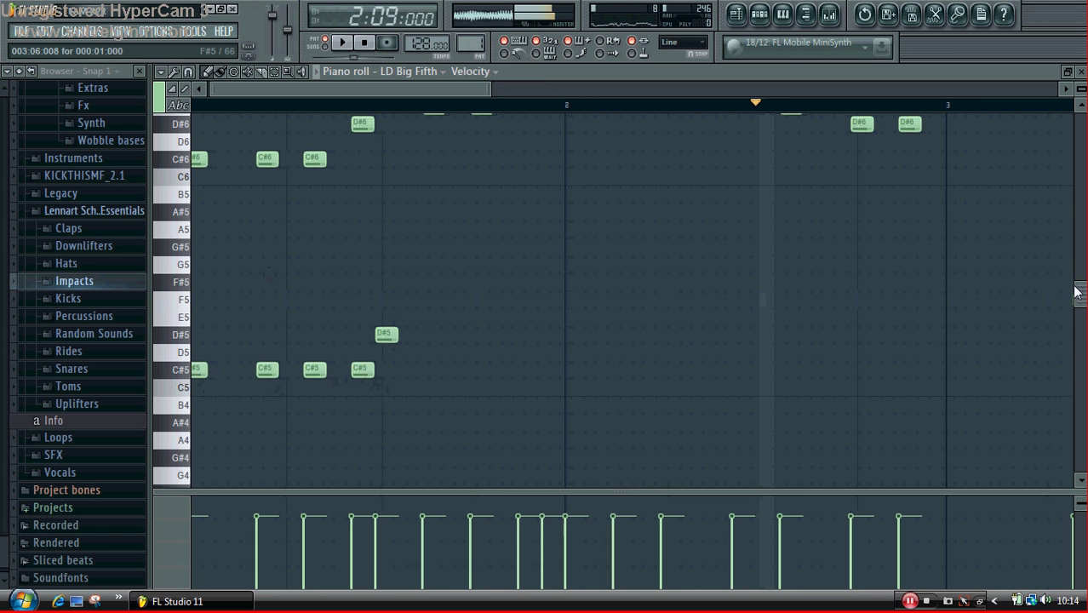
pyautogui.rightClick(1073, 304)
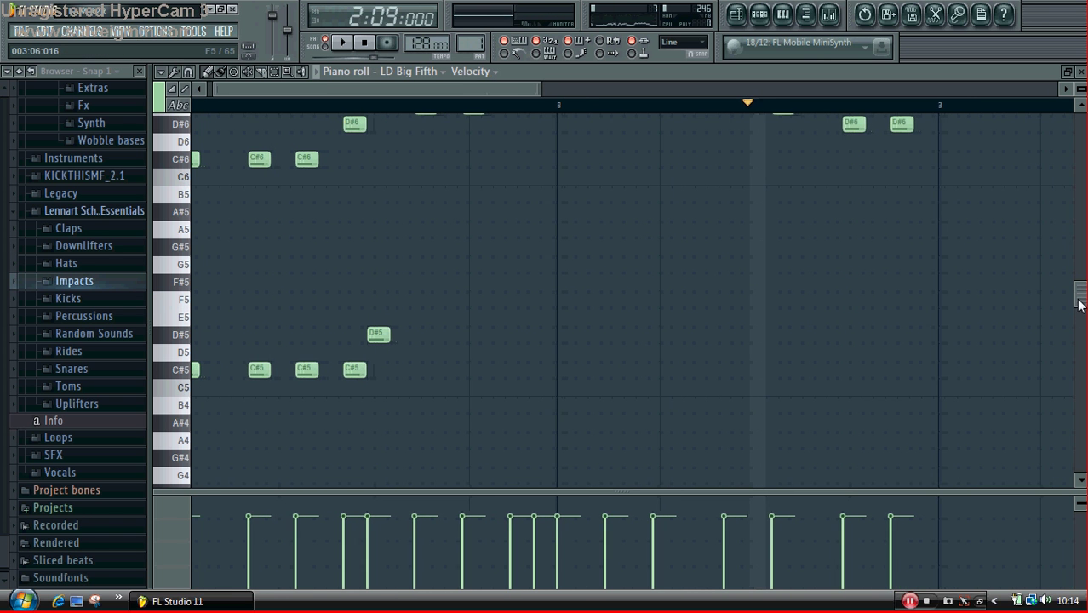
pyautogui.moveTo(1080, 297)
pyautogui.mouseDown()
pyautogui.moveTo(1080, 278)
pyautogui.moveTo(1079, 291)
pyautogui.mouseUp()
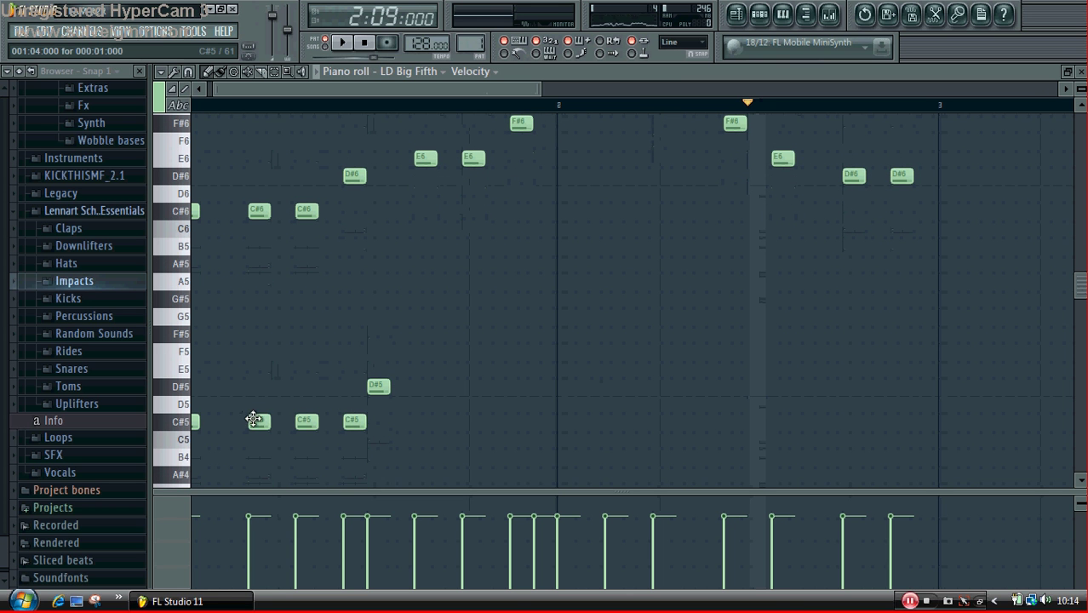
pyautogui.moveTo(254, 419); pyautogui.dragTo(278, 419)
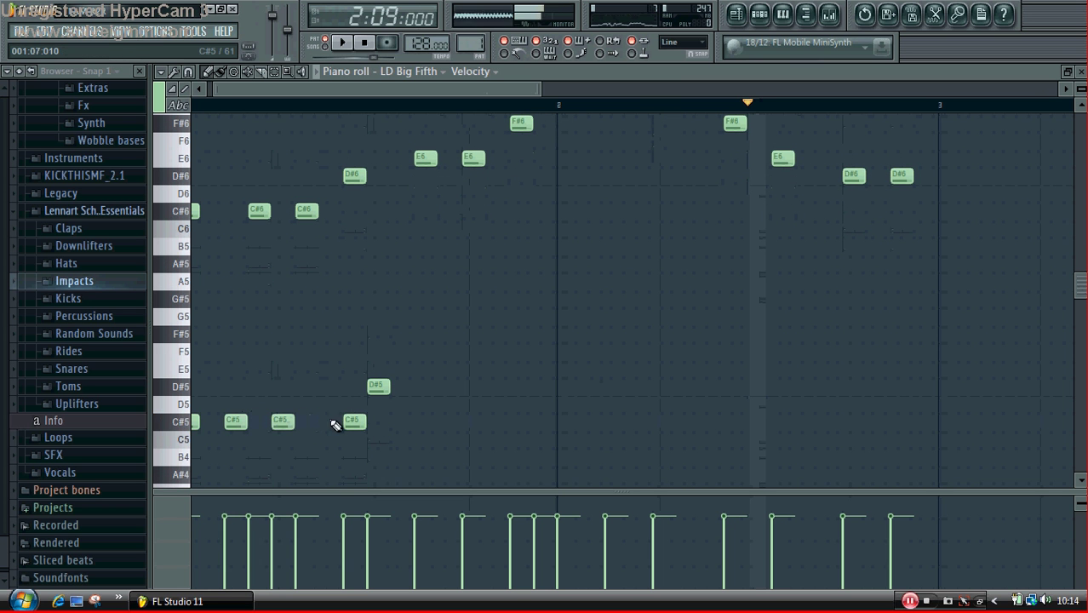
pyautogui.moveTo(352, 421); pyautogui.dragTo(328, 423)
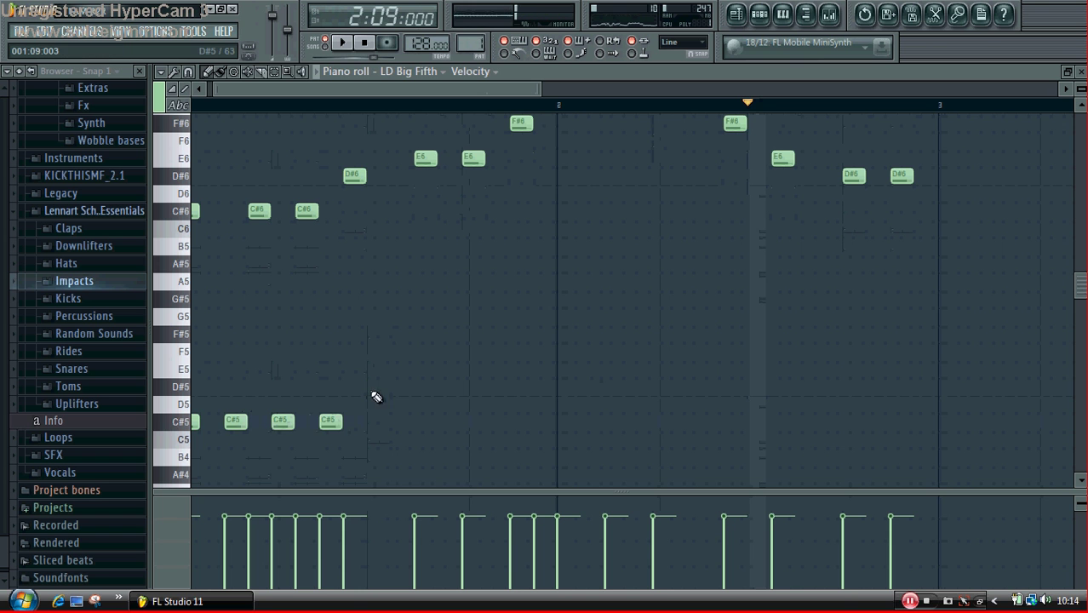
pyautogui.moveTo(262, 91); pyautogui.dragTo(121, 102)
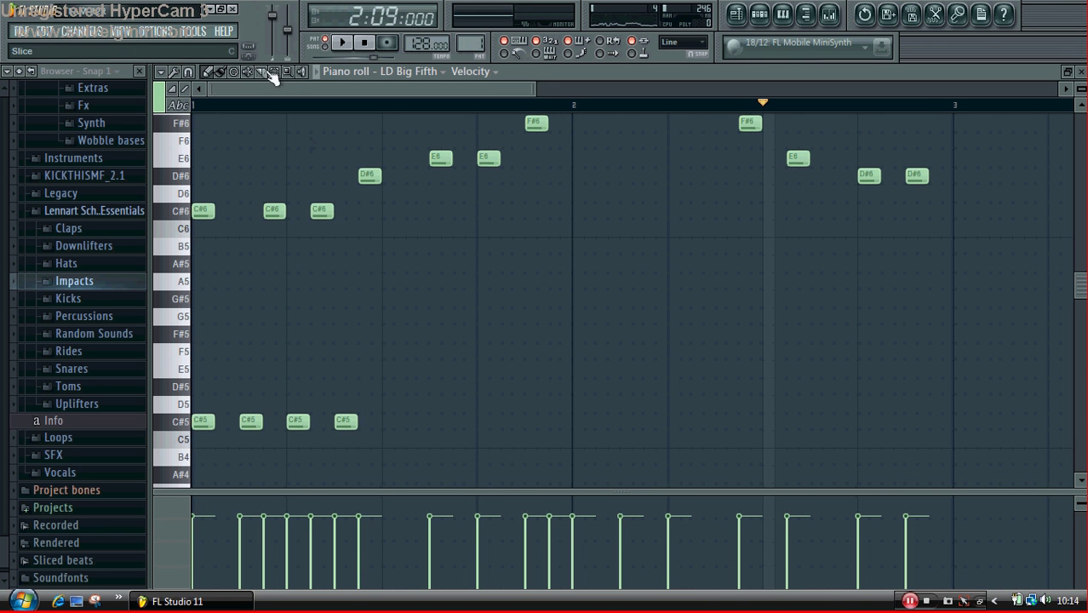
# - Duplicate the four C#5 notes three times, aligning each copy so the evenly spaced pulse fills bars 1 and 2
pyautogui.click(274, 74)
pyautogui.moveTo(418, 364); pyautogui.dragTo(191, 436)
pyautogui.hotkey('ctrl', 'b')
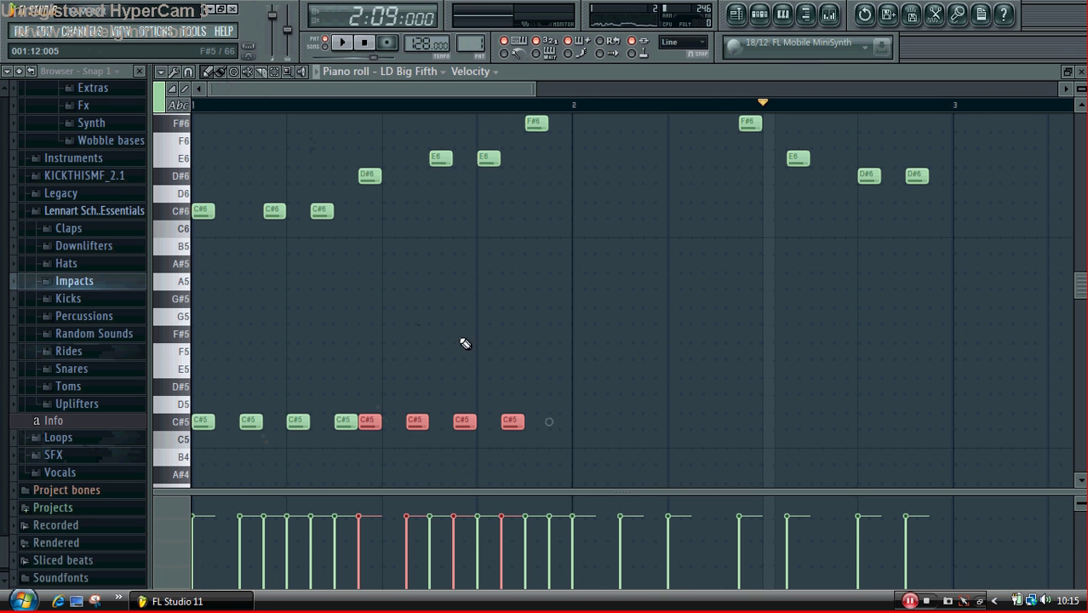
pyautogui.moveTo(373, 425); pyautogui.dragTo(395, 423)
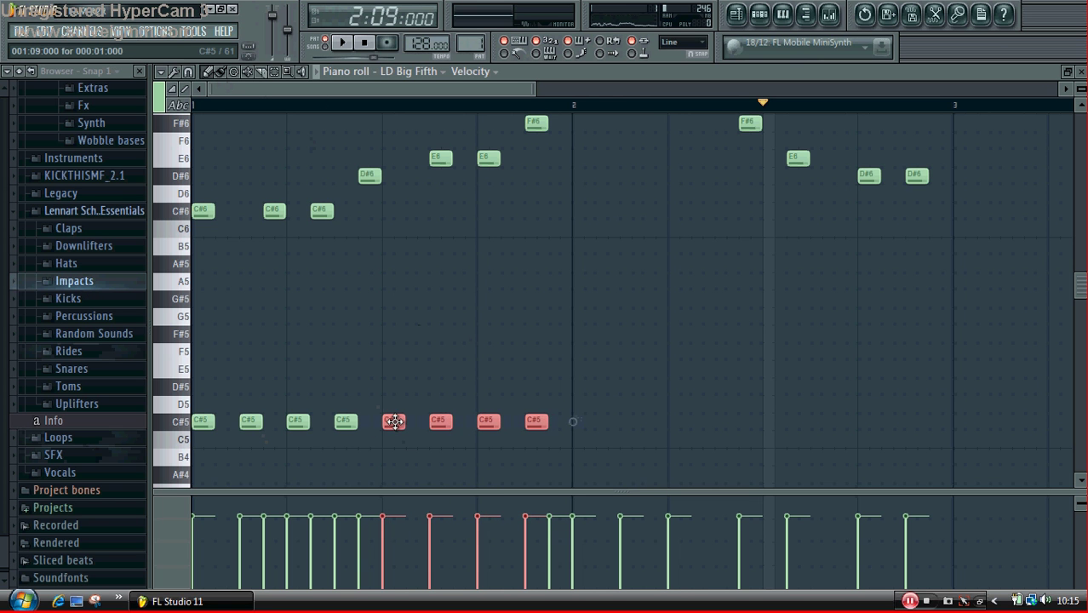
pyautogui.hotkey('ctrl', 'b')
pyautogui.moveTo(565, 419); pyautogui.dragTo(586, 422)
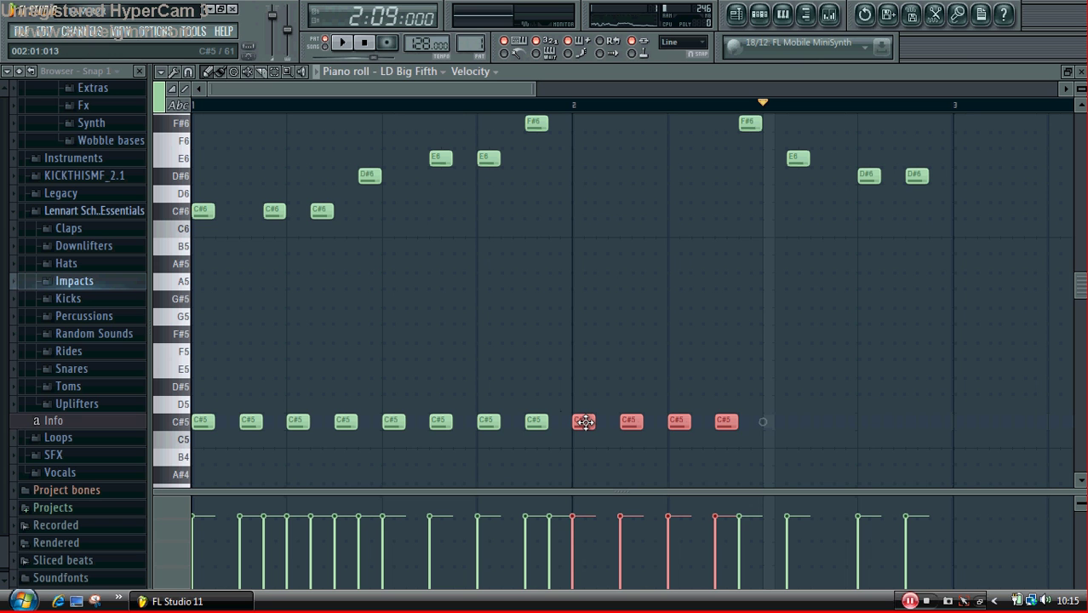
pyautogui.hotkey('ctrl', 'b')
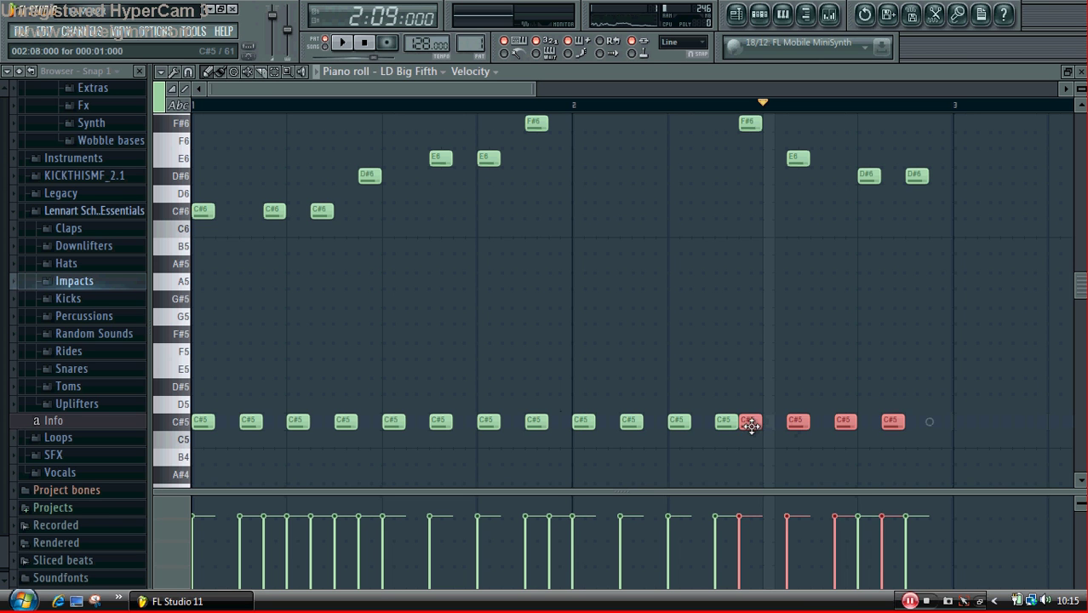
pyautogui.moveTo(751, 426); pyautogui.dragTo(775, 426)
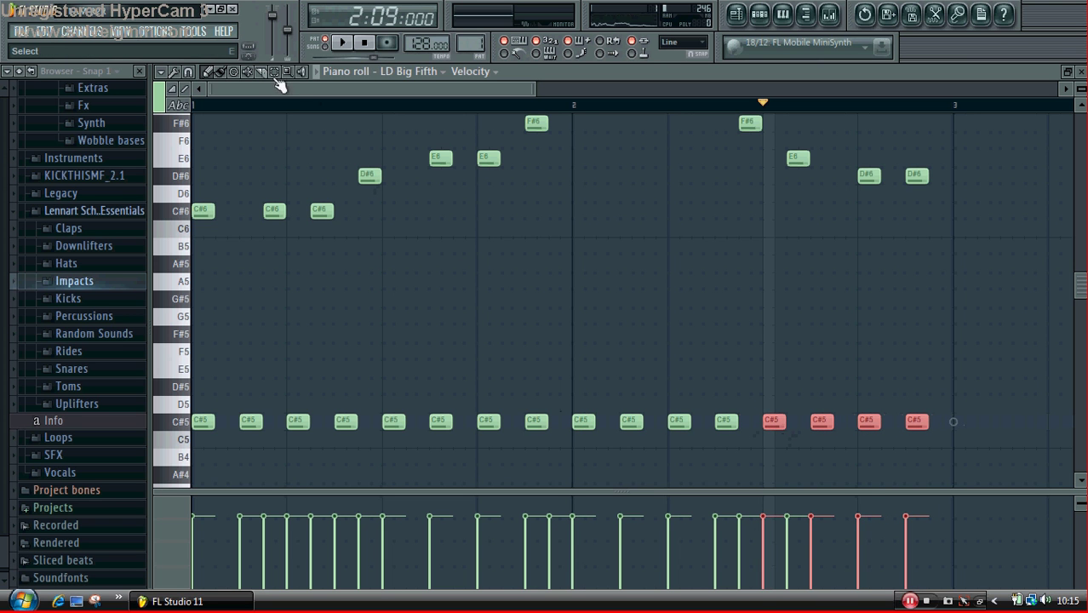
# - Raise the four lower notes in the second half of bar 1 to D#5
pyautogui.click(275, 75)
pyautogui.moveTo(389, 414); pyautogui.dragTo(613, 474)
pyautogui.click(545, 482)
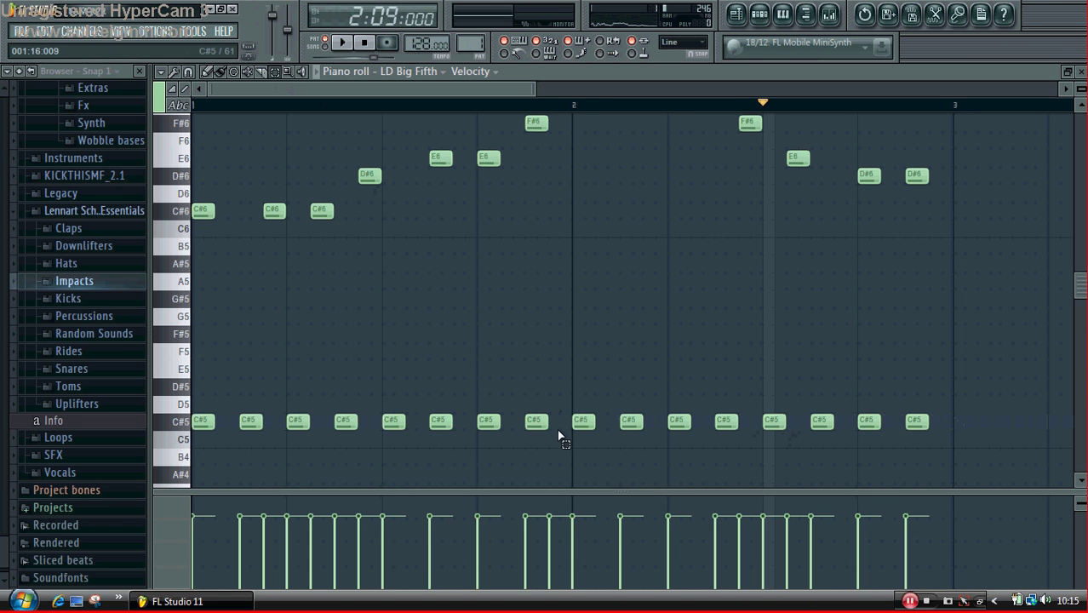
pyautogui.moveTo(556, 415); pyautogui.dragTo(375, 430)
pyautogui.hotkey('shift', 'Up')
pyautogui.hotkey('shift', 'Up')
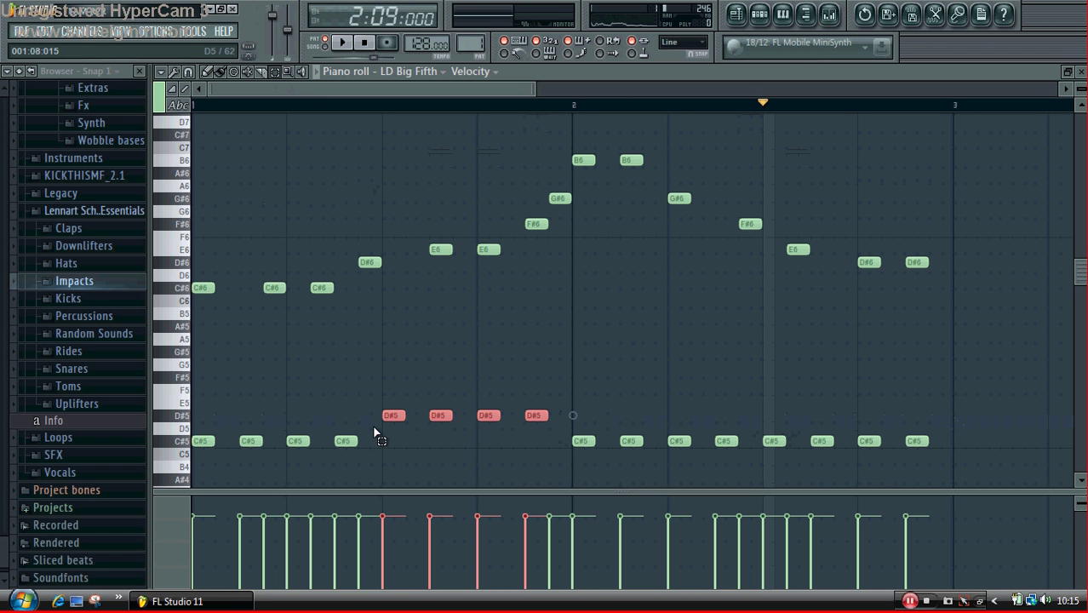
# - Raise the four lower notes in the first half of bar 2 to F5
pyautogui.moveTo(572, 435); pyautogui.dragTo(642, 448)
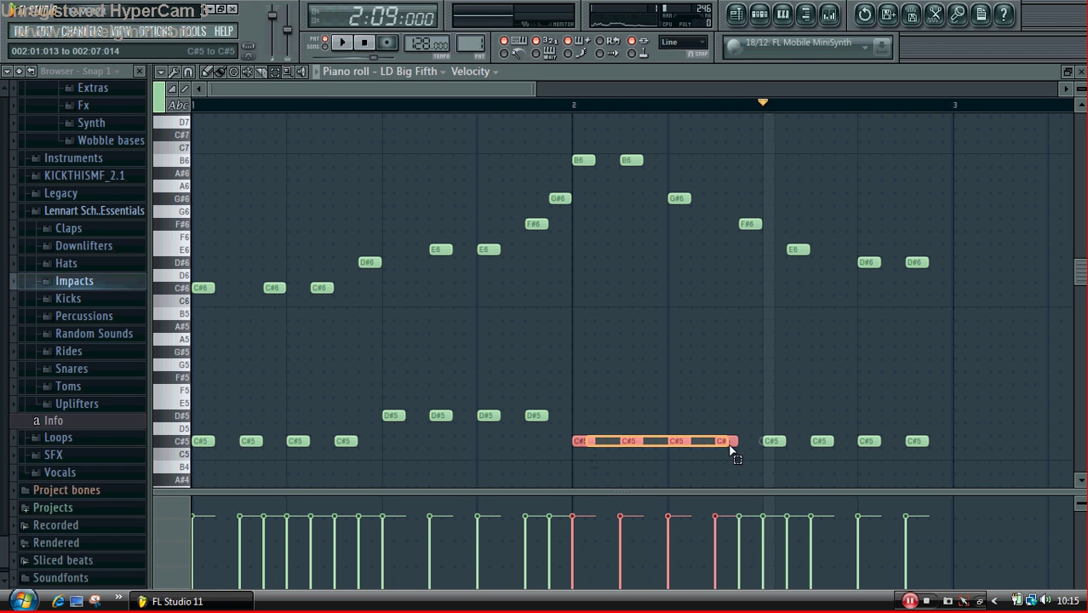
pyautogui.moveTo(734, 446); pyautogui.dragTo(742, 446)
pyautogui.hotkey('shift', 'Up')
pyautogui.hotkey('shift', 'Up')
pyautogui.hotkey('shift', 'Up')
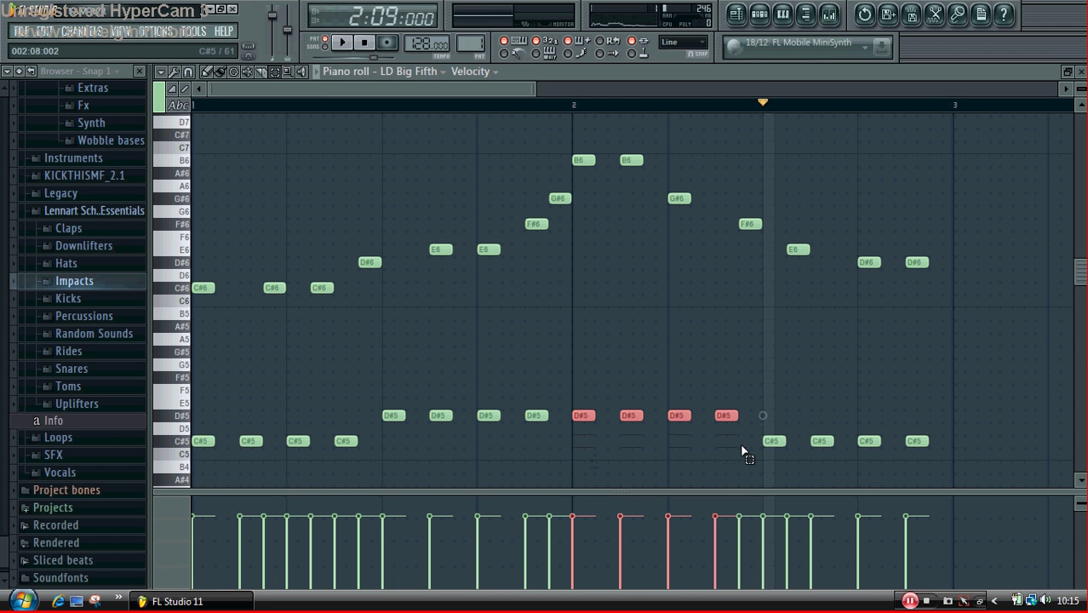
pyautogui.hotkey('shift', 'Up')
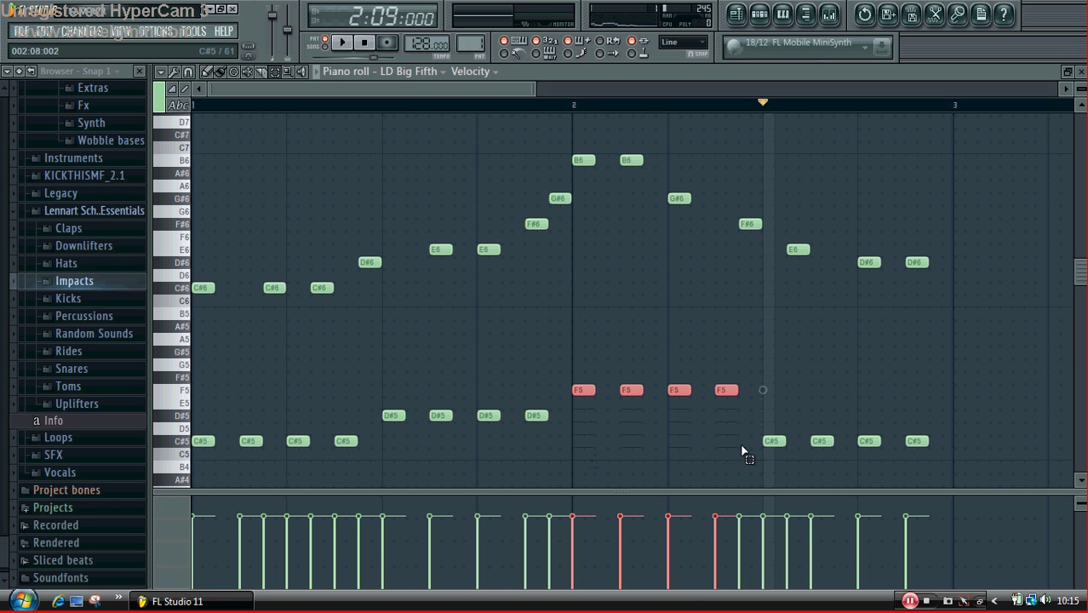
# - Lower the last four notes of the lower line in bar 2 to B4 and play the pattern
pyautogui.moveTo(748, 442); pyautogui.dragTo(910, 458)
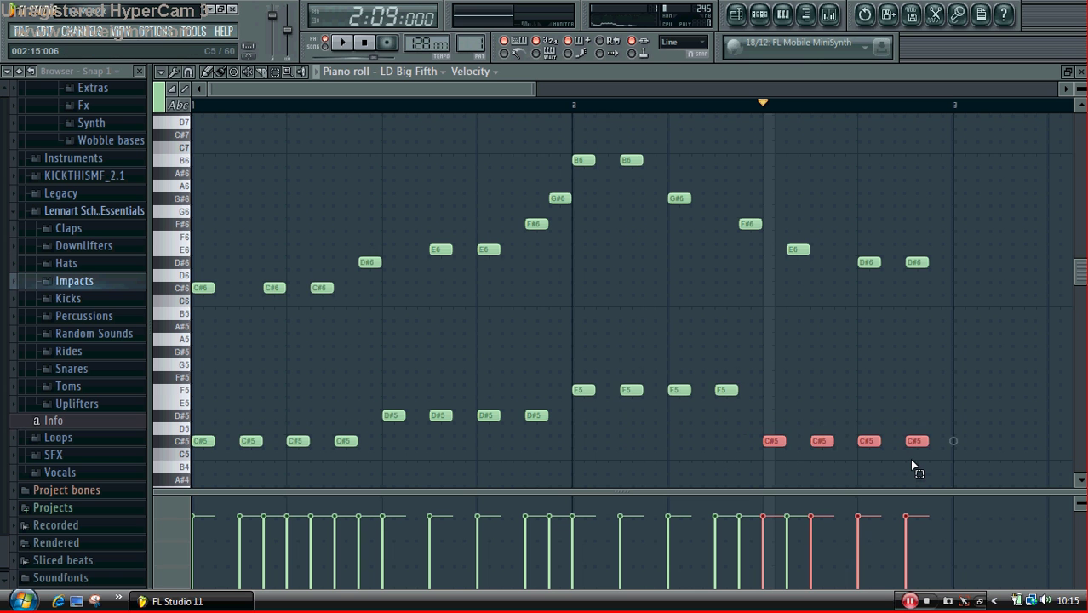
pyautogui.hotkey('shift', 'Down')
pyautogui.hotkey('shift', 'Down')
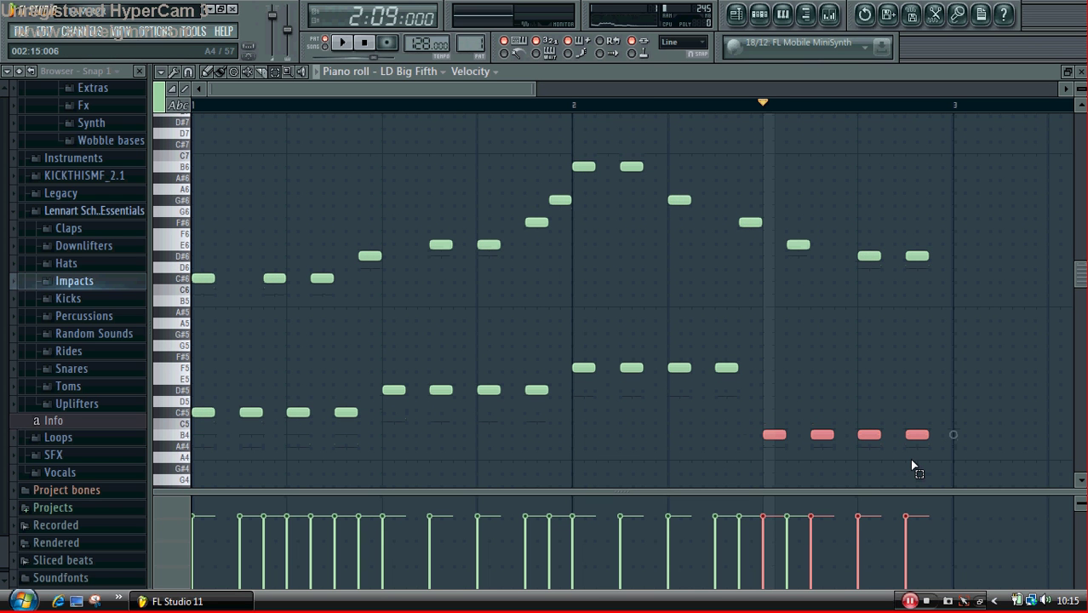
pyautogui.press('space')
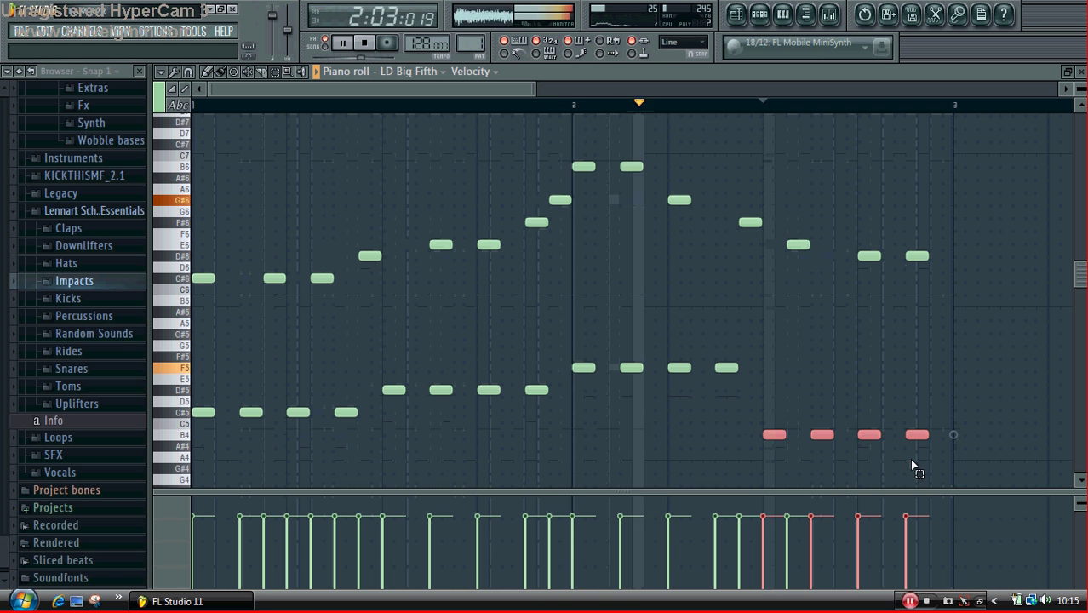
pyautogui.press('space')
# - Raise the four F5 notes at the start of bar 2 to G#5, checking the harmony by playback
pyautogui.moveTo(572, 359); pyautogui.dragTo(737, 382)
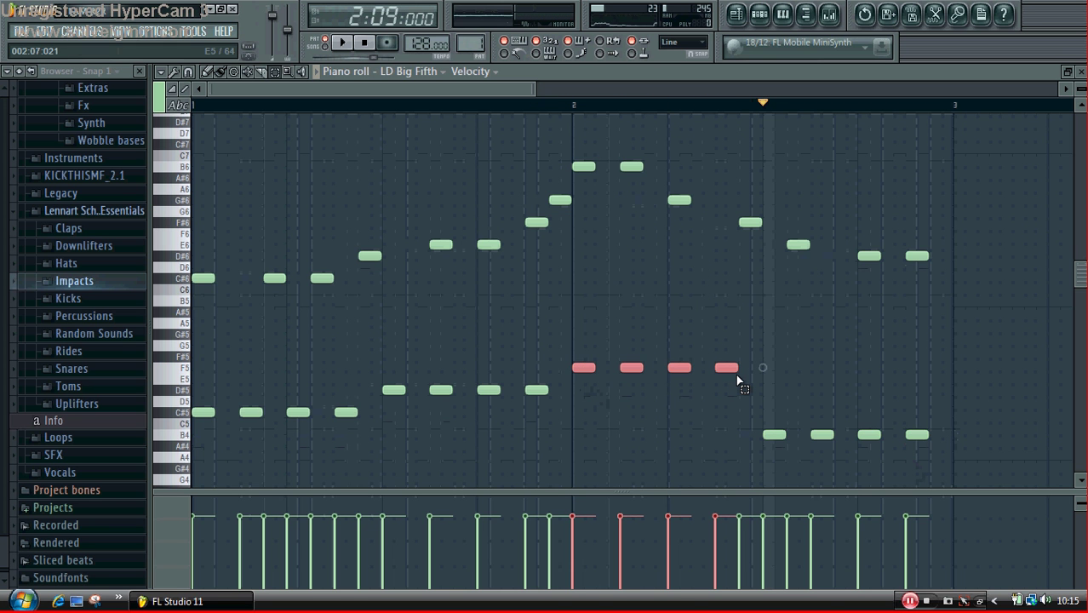
pyautogui.press('Up')
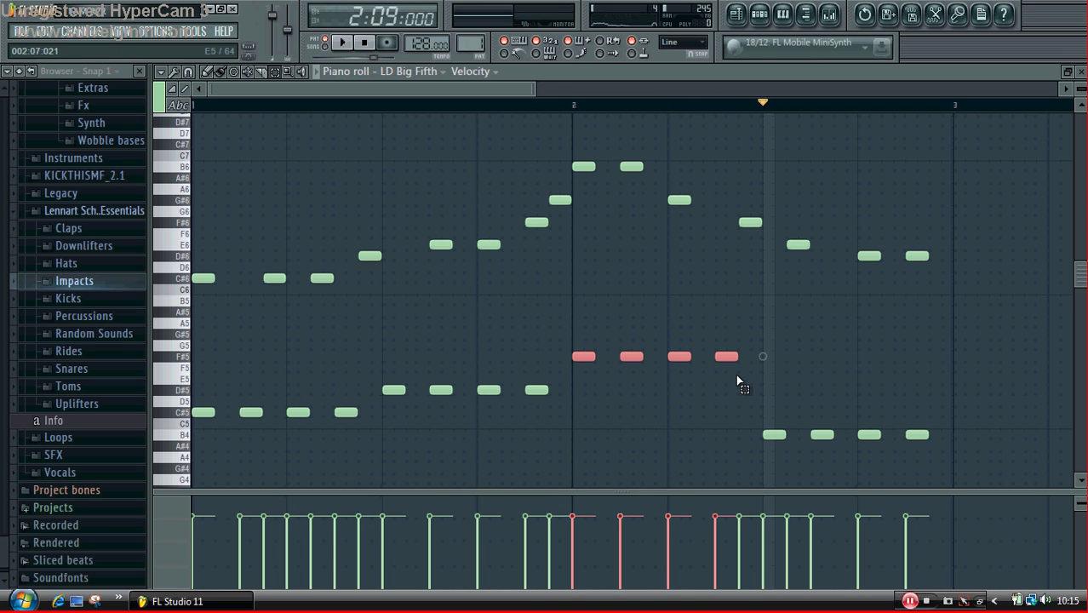
pyautogui.press('Up')
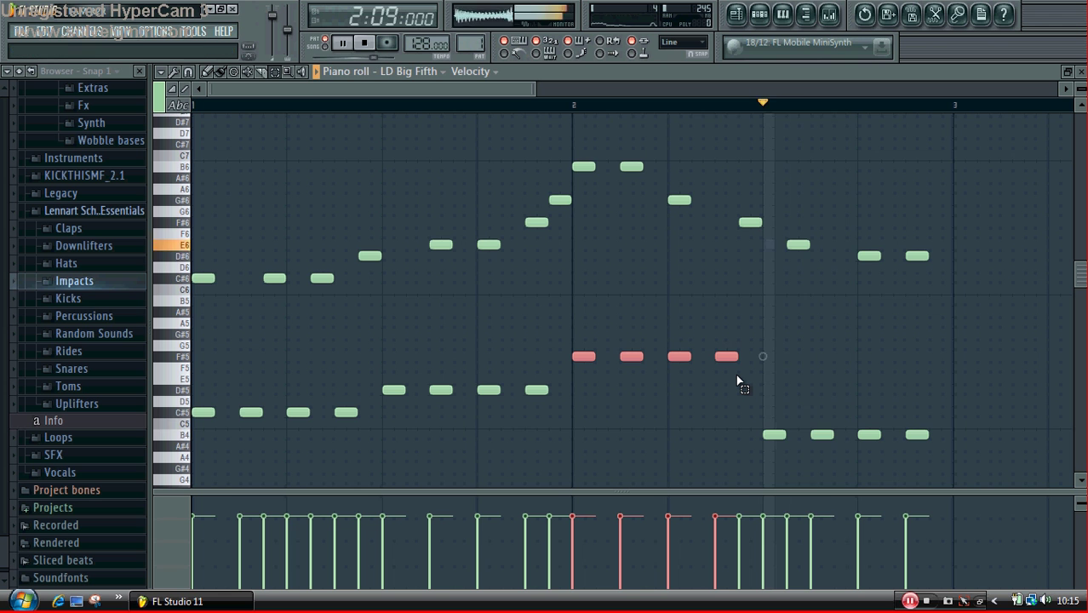
pyautogui.press('space')
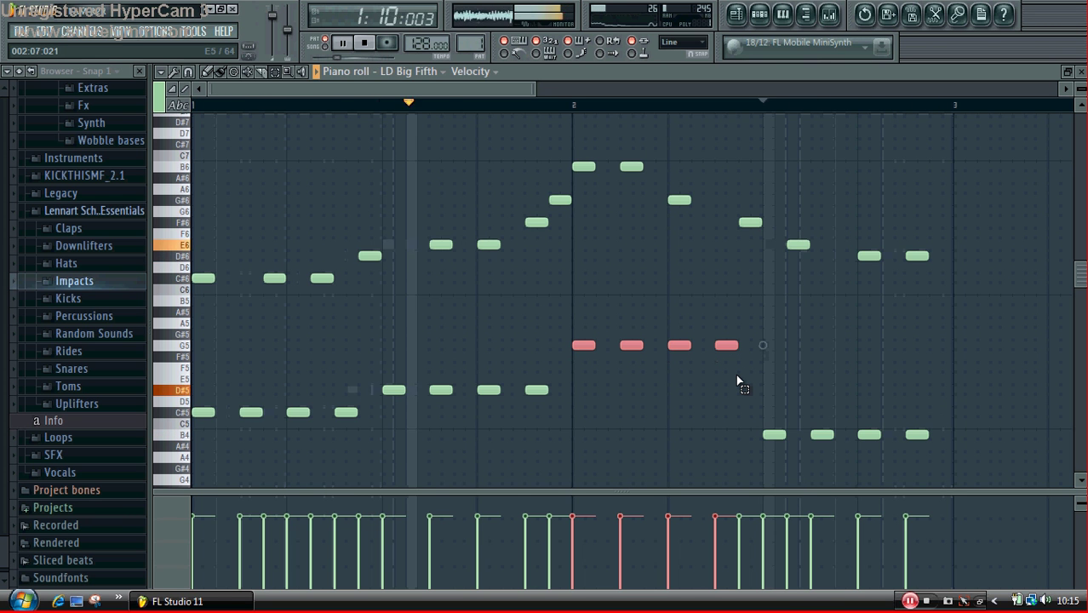
pyautogui.press('Up')
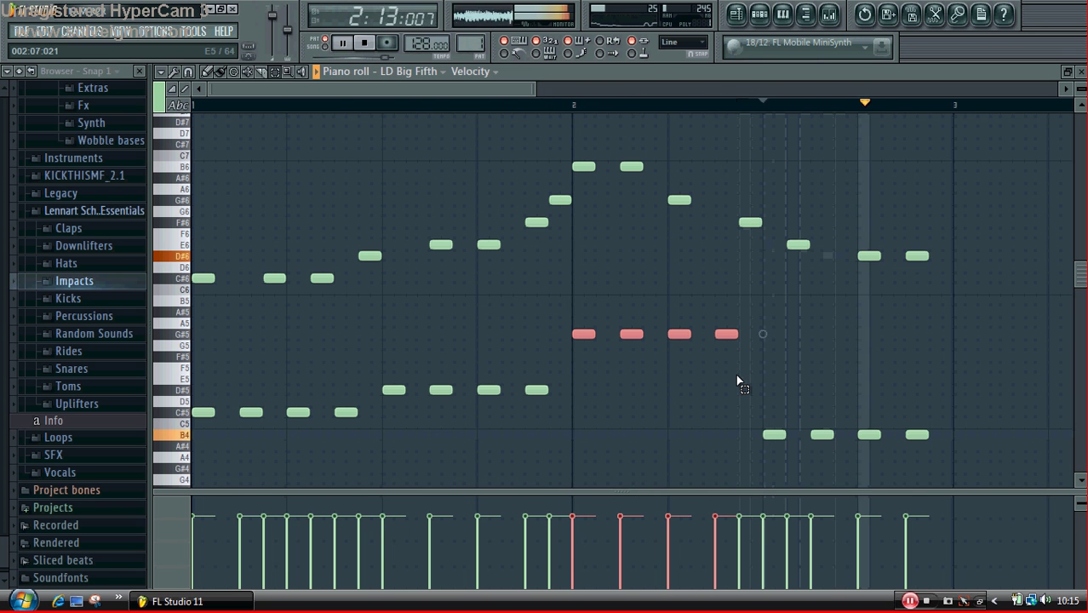
# - Duplicate the entire lower line, transpose the copy down one octave and align it with the start of bar 1
pyautogui.moveTo(202, 331); pyautogui.dragTo(937, 487)
pyautogui.hotkey('ctrl', 'b')
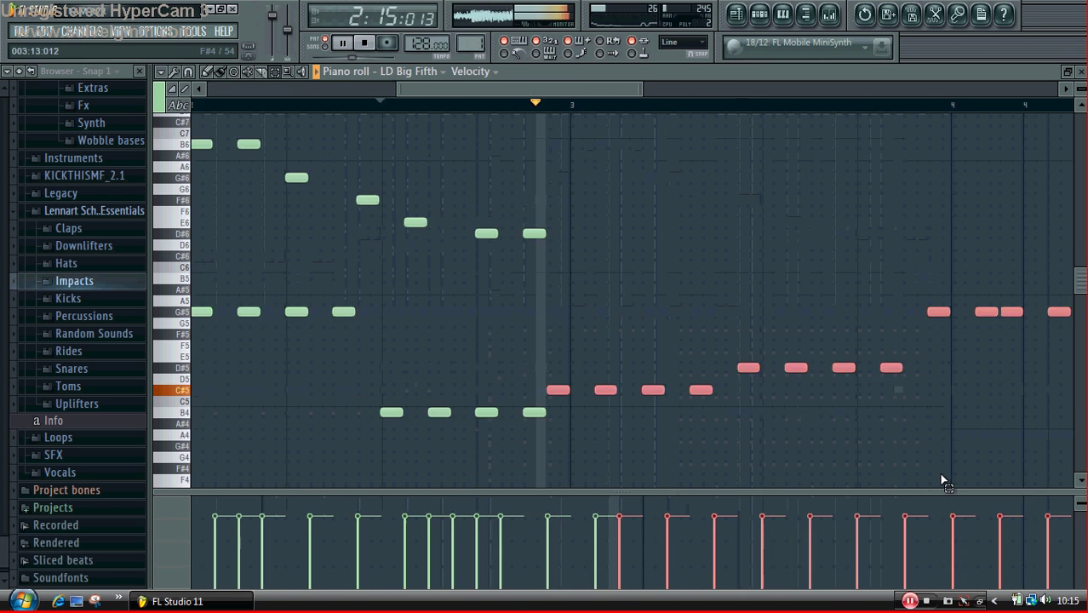
pyautogui.hotkey('ctrl', 'Down')
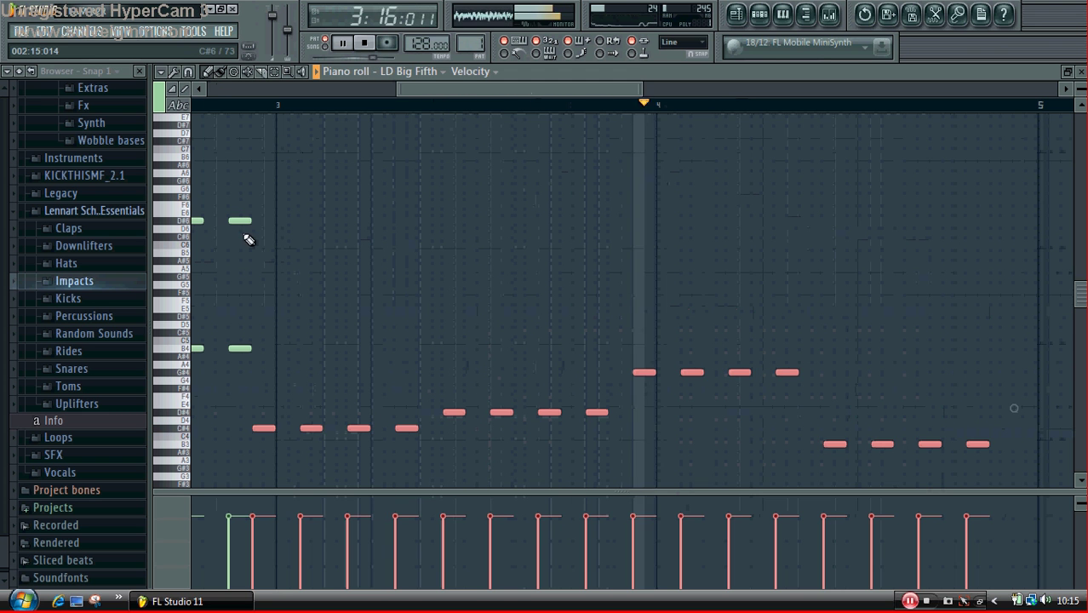
pyautogui.moveTo(263, 428); pyautogui.dragTo(212, 429)
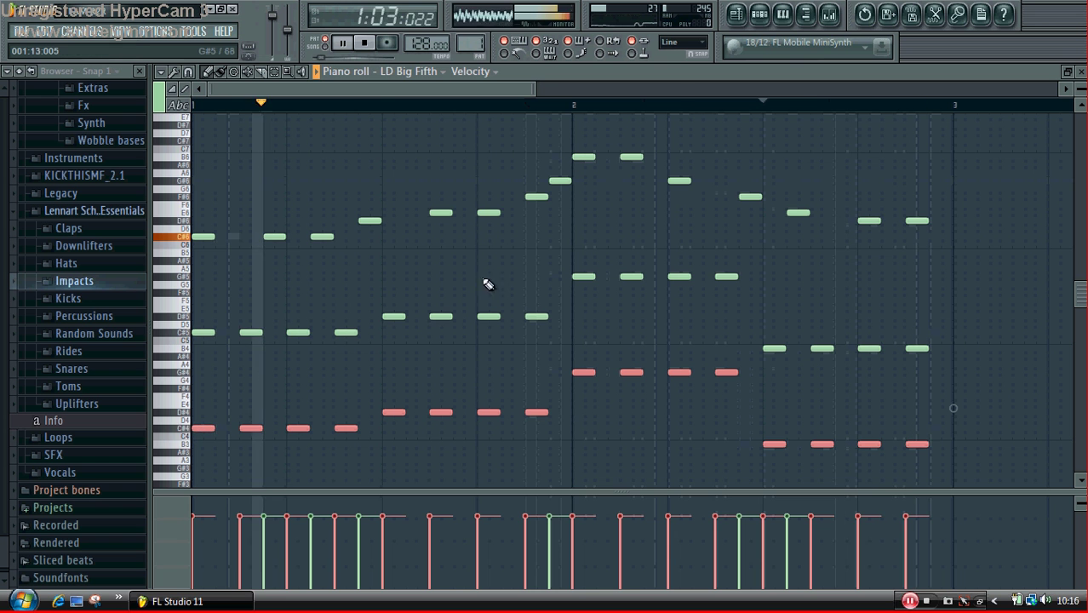
# - Add Fruity Parametric EQ 2 to the LD Big Fifth channel's mixer track, lowering band 1 and raising bands 3, 4 and 6
pyautogui.press('F6')
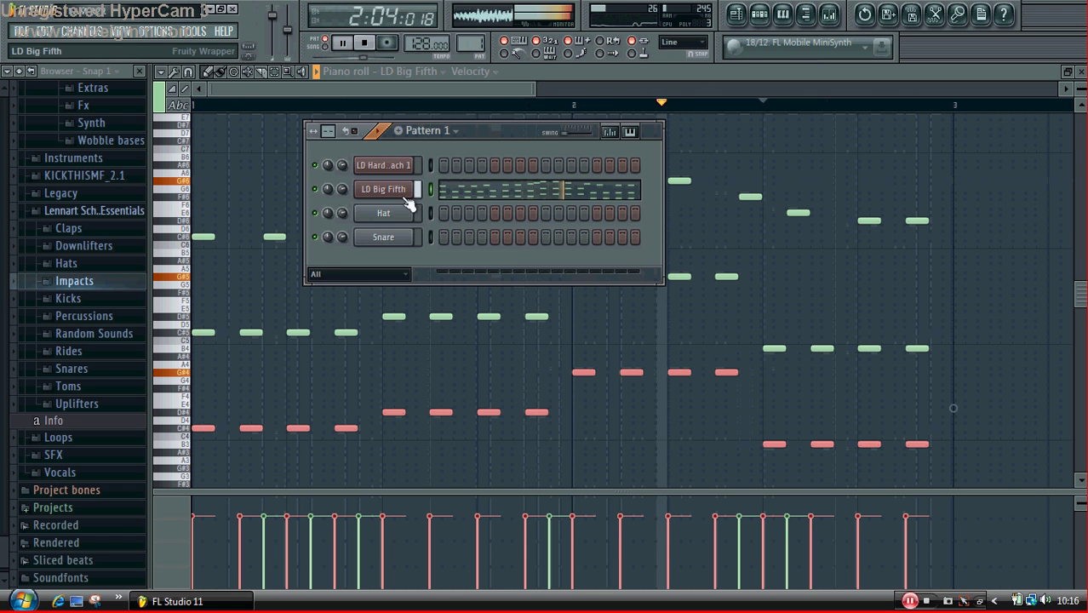
pyautogui.click(384, 189)
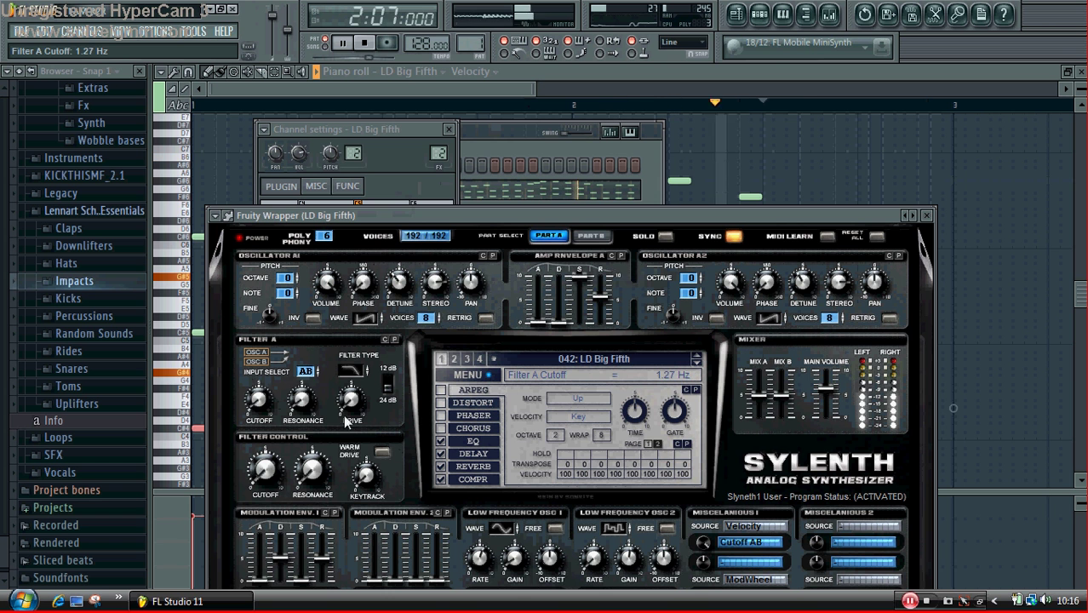
pyautogui.click(806, 15)
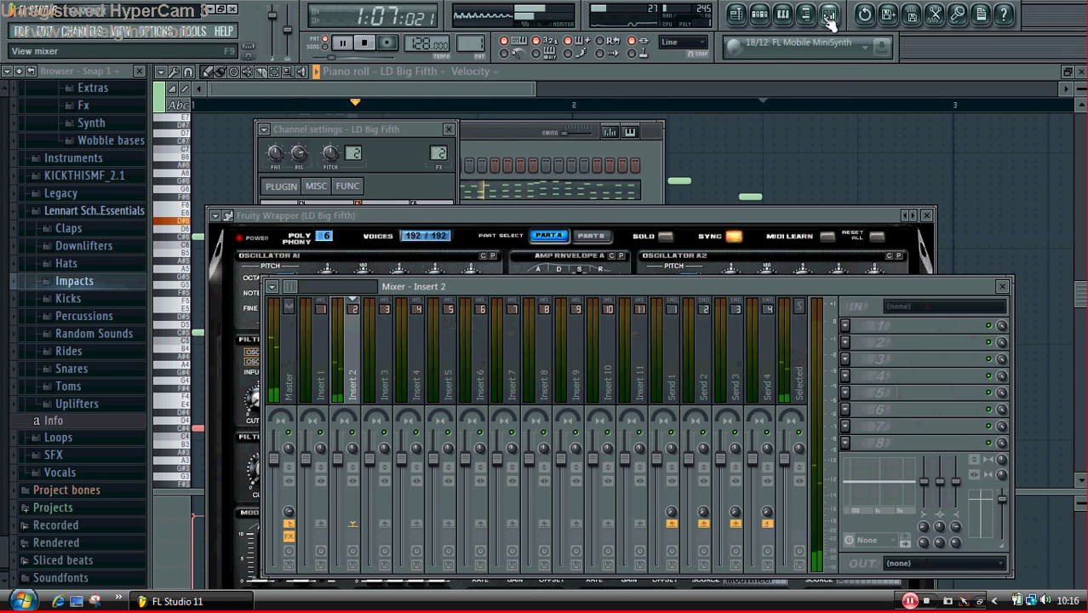
pyautogui.click(846, 335)
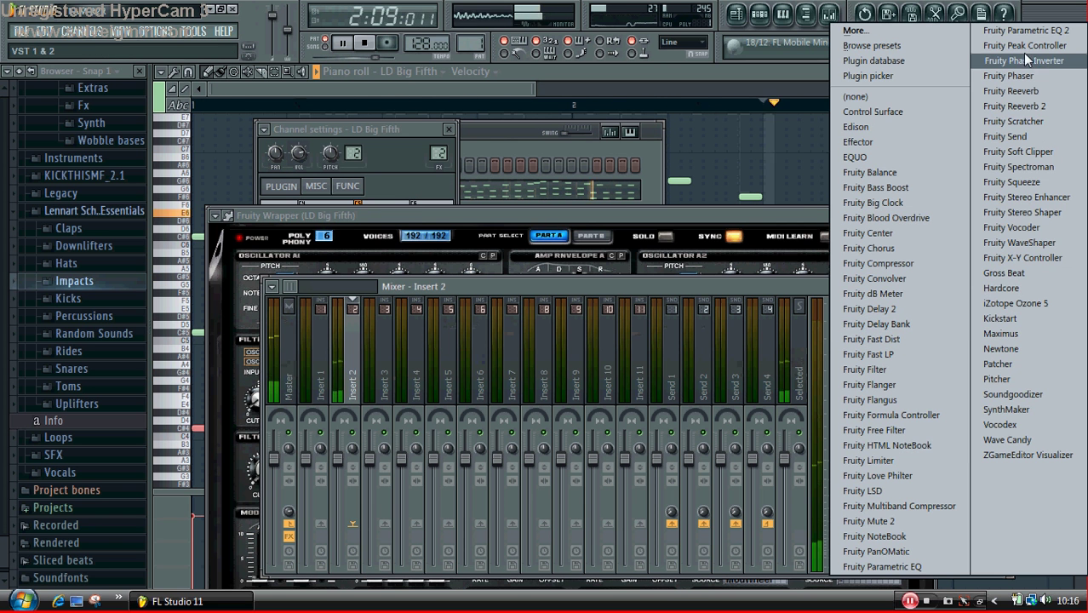
pyautogui.click(1011, 35)
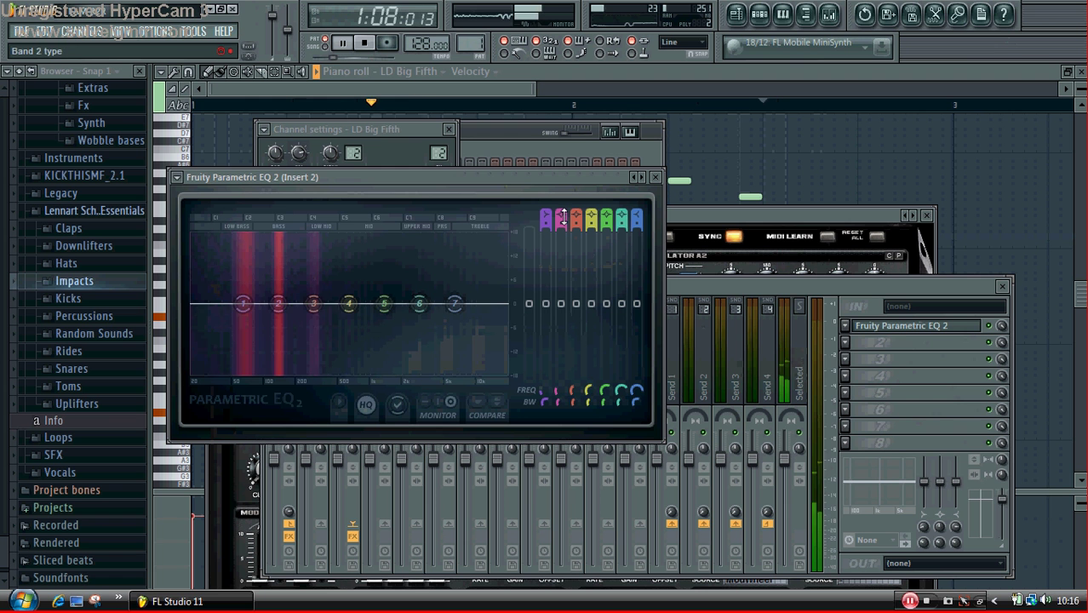
pyautogui.moveTo(243, 304); pyautogui.dragTo(465, 276)
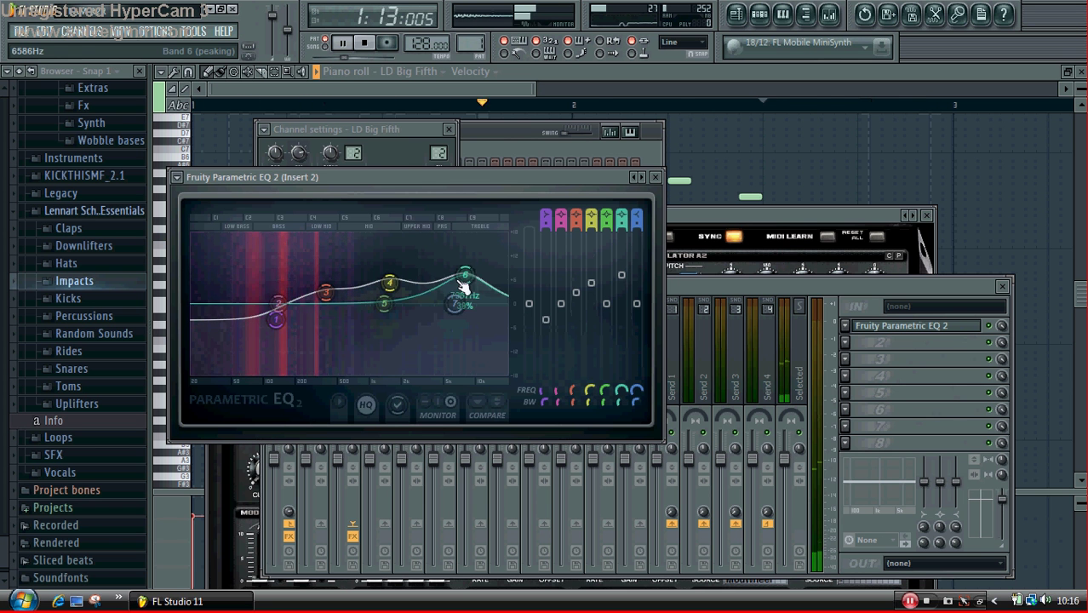
# - Reopen the LD Big Fifth synth and turn the filter control cutoff to 1.00 Hz and the Filter A cutoff to 1.15 Hz
pyautogui.click(515, 128)
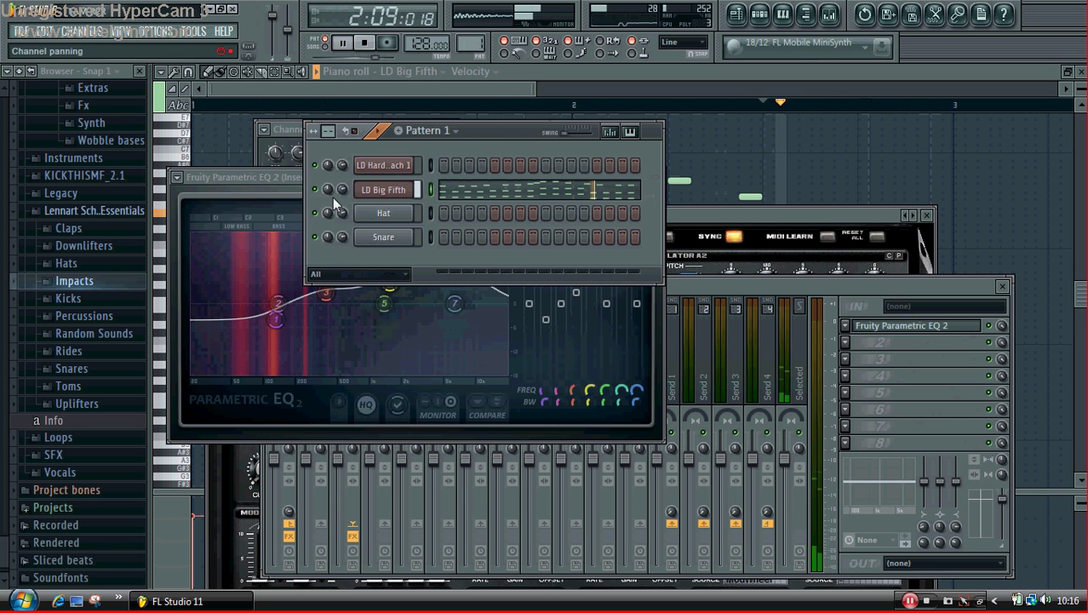
pyautogui.click(388, 190)
pyautogui.moveTo(264, 463); pyautogui.dragTo(264, 469)
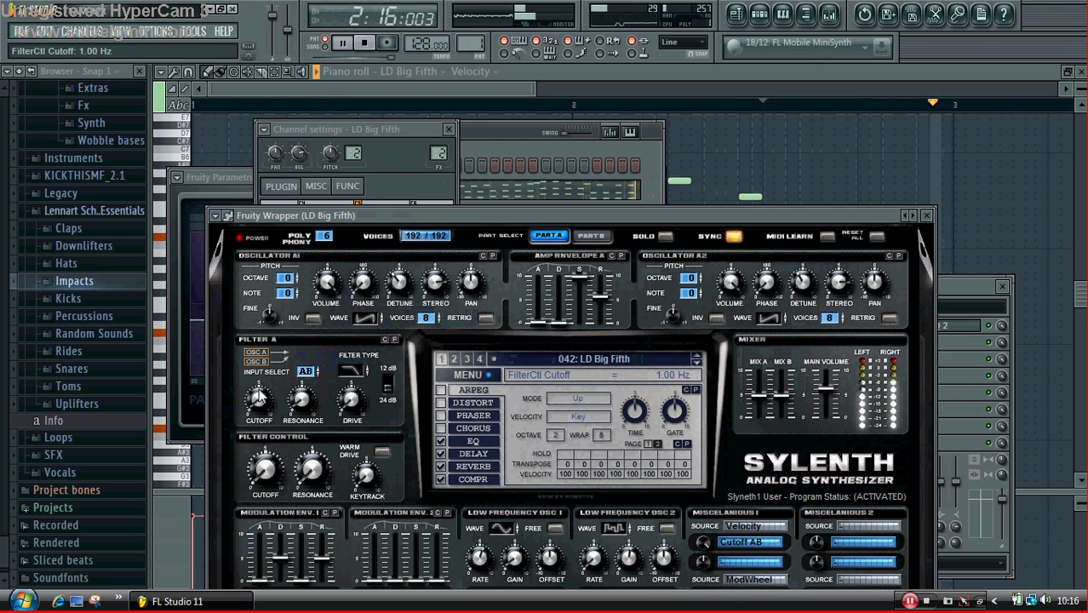
pyautogui.moveTo(259, 398); pyautogui.dragTo(276, 421)
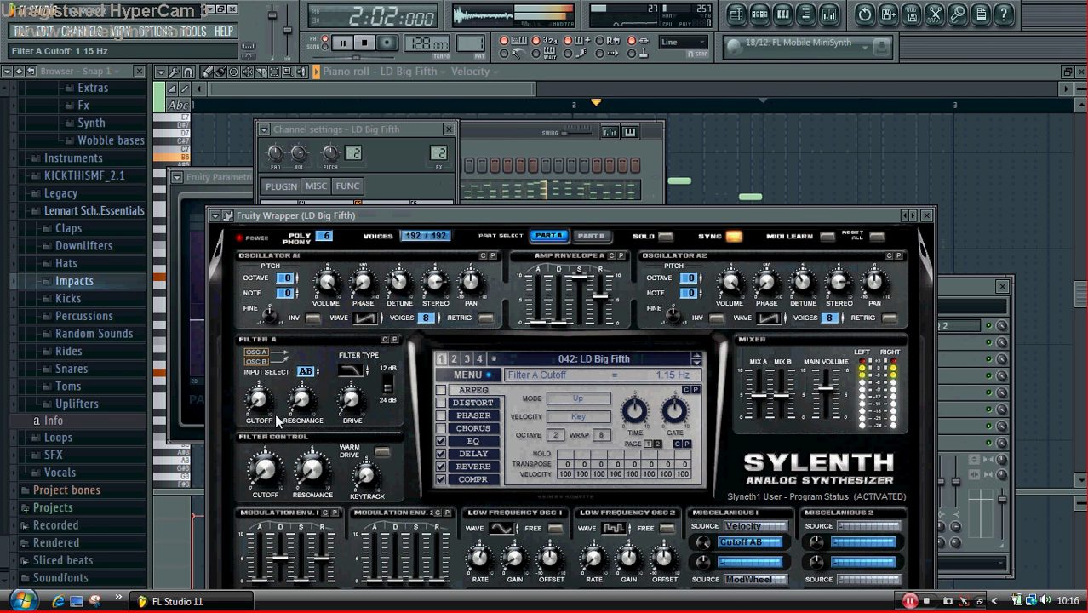
# - Raise amp envelope A's decay and set its sustain to 6.72, then set amp envelope B's sustain to 6.90 and decay to 1.95
pyautogui.moveTo(560, 322); pyautogui.dragTo(564, 326)
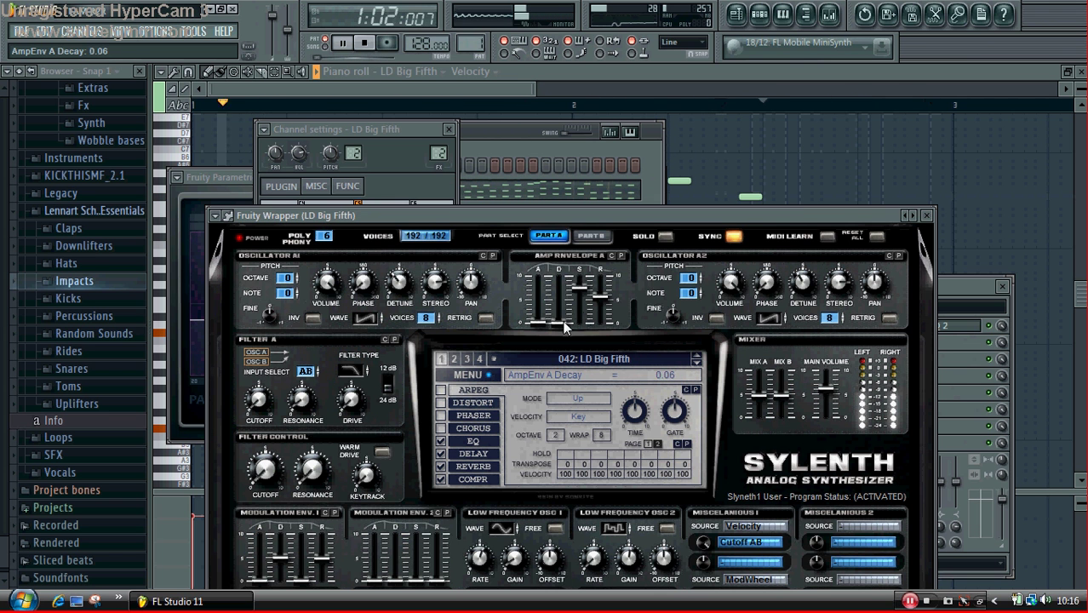
pyautogui.click(585, 296)
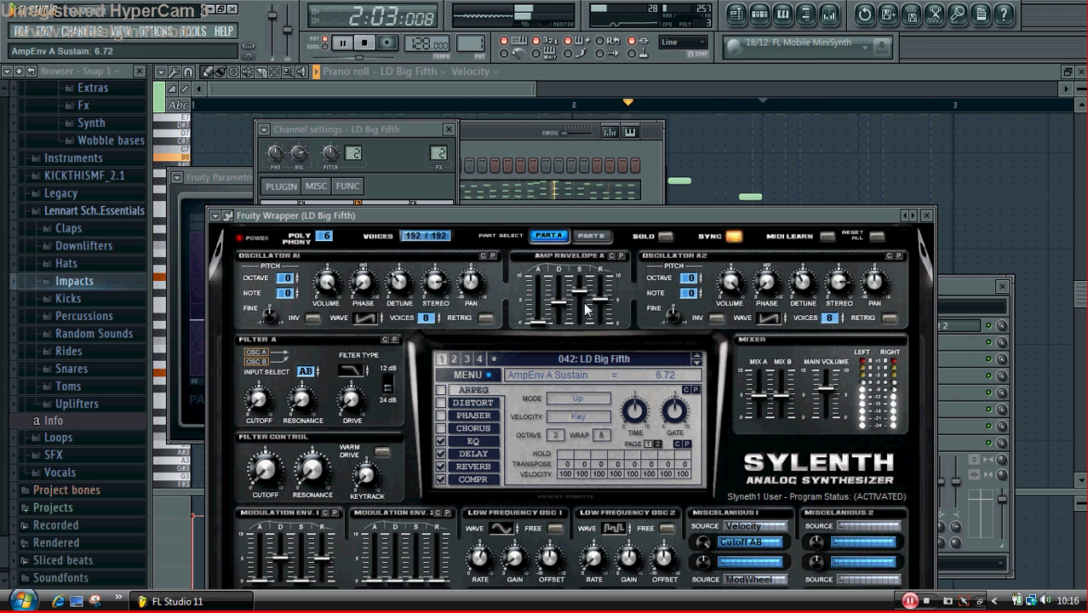
pyautogui.click(593, 237)
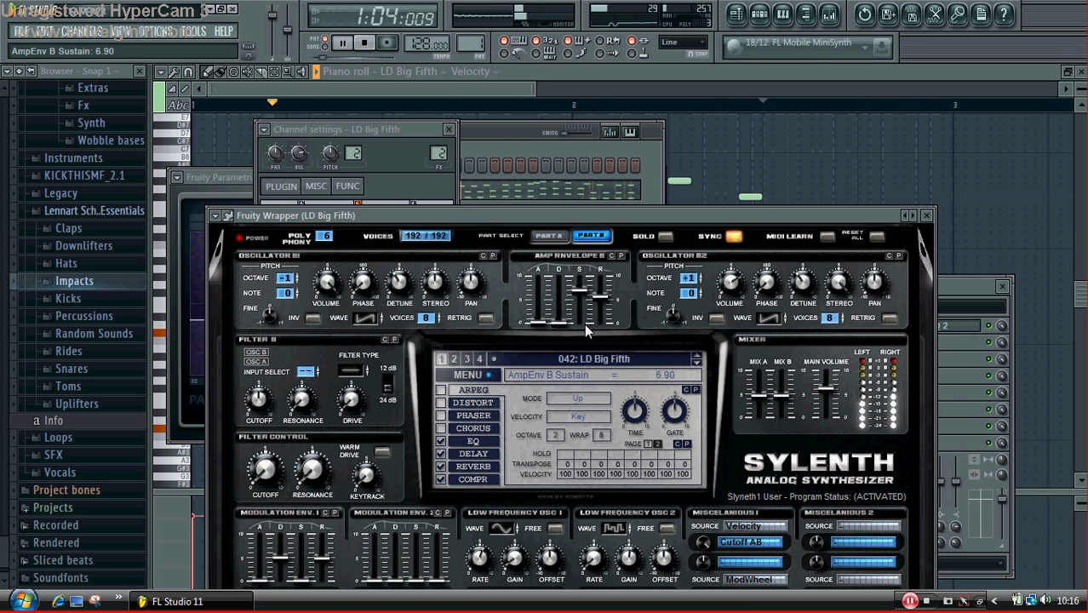
pyautogui.click(599, 296)
pyautogui.moveTo(560, 323); pyautogui.dragTo(559, 308)
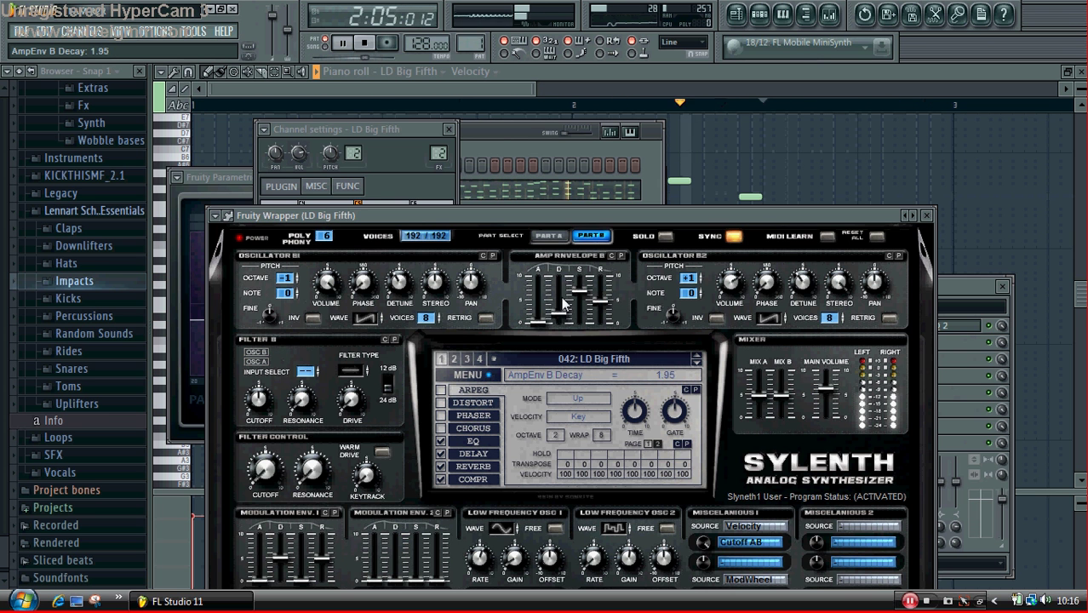
# - Sweep the filter control cutoff down to 115.28 Hz during playback and lower amp envelope B's sustain to 6.21
pyautogui.moveTo(265, 470); pyautogui.dragTo(243, 271)
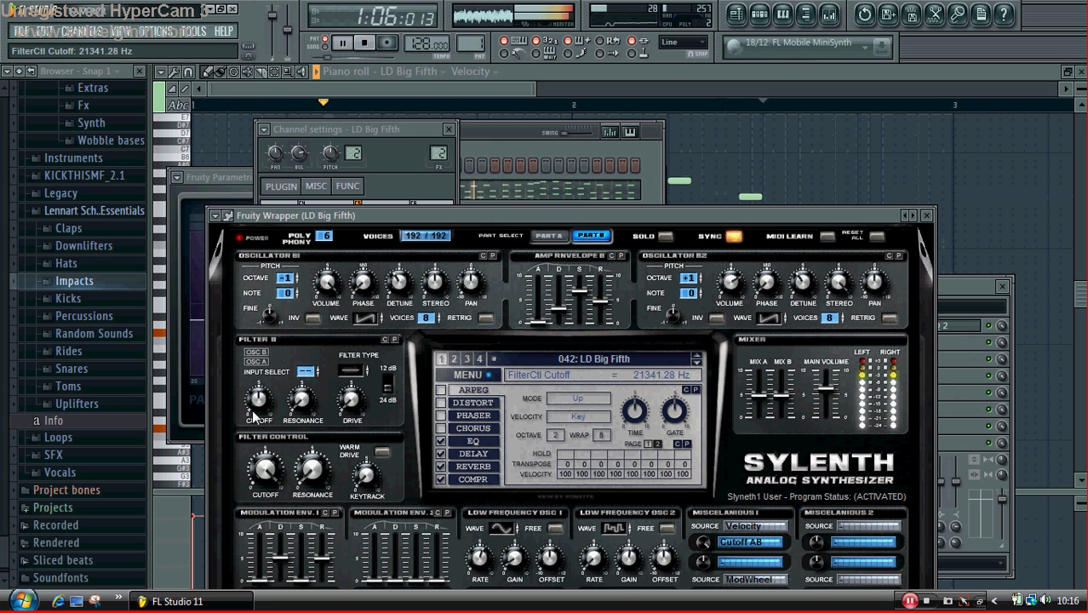
pyautogui.moveTo(284, 484); pyautogui.dragTo(275, 505)
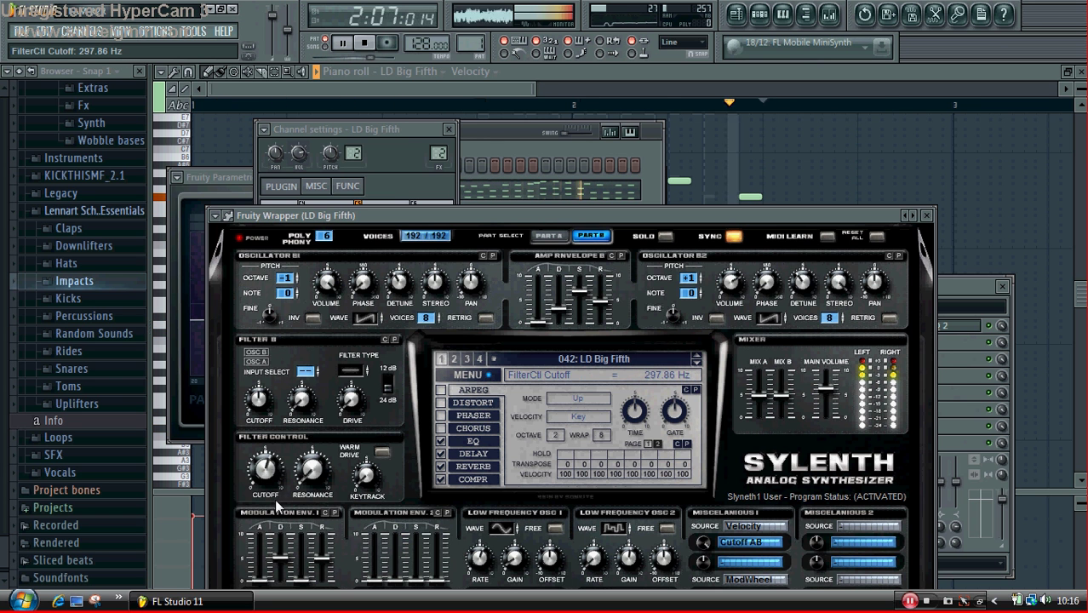
pyautogui.moveTo(579, 292); pyautogui.dragTo(579, 287)
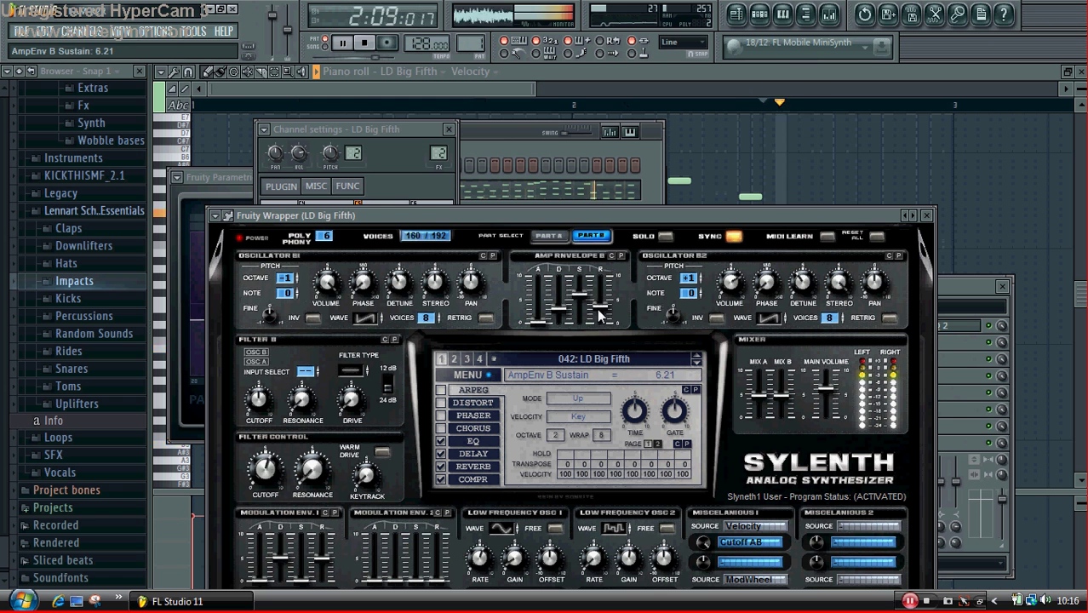
pyautogui.moveTo(265, 470); pyautogui.dragTo(262, 517)
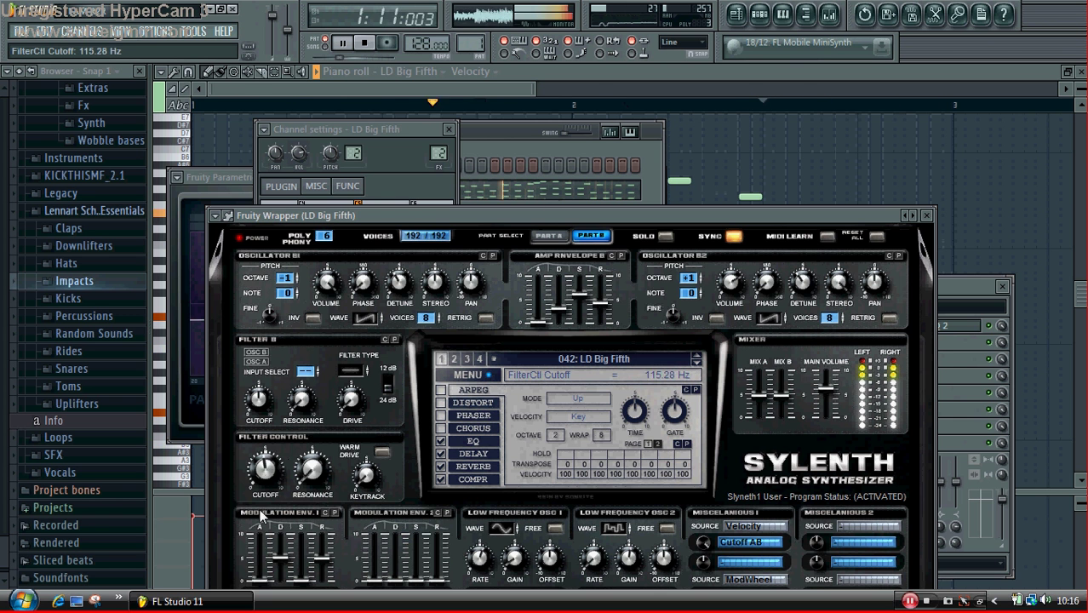
# - Place four consecutive Pattern 1 clips on Track 1 of the playlist, filling bars 1 to 8
pyautogui.click(736, 17)
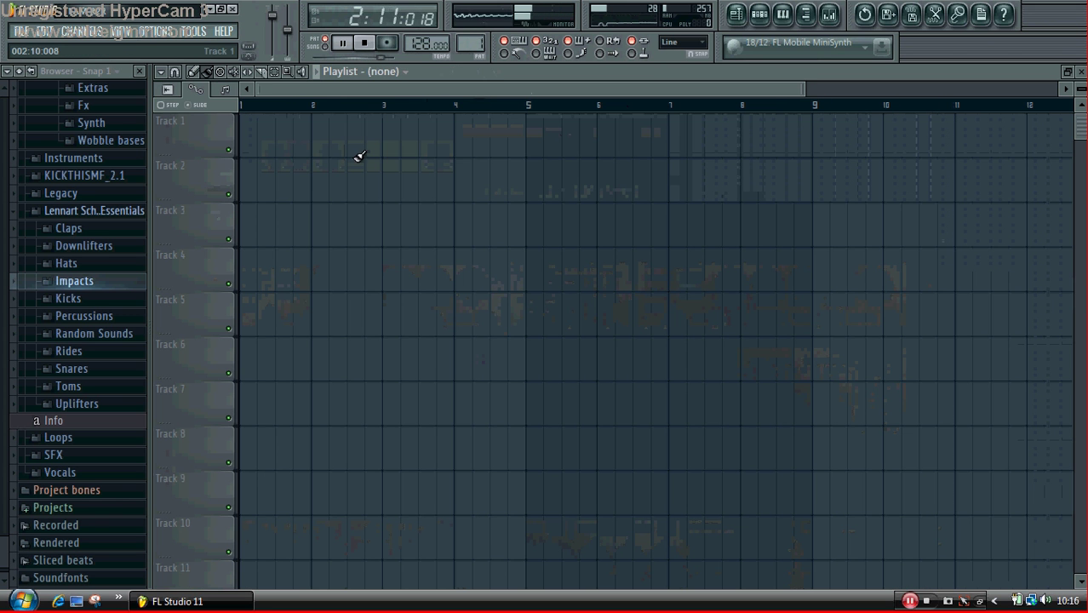
pyautogui.click(245, 144)
pyautogui.moveTo(251, 142); pyautogui.dragTo(444, 117)
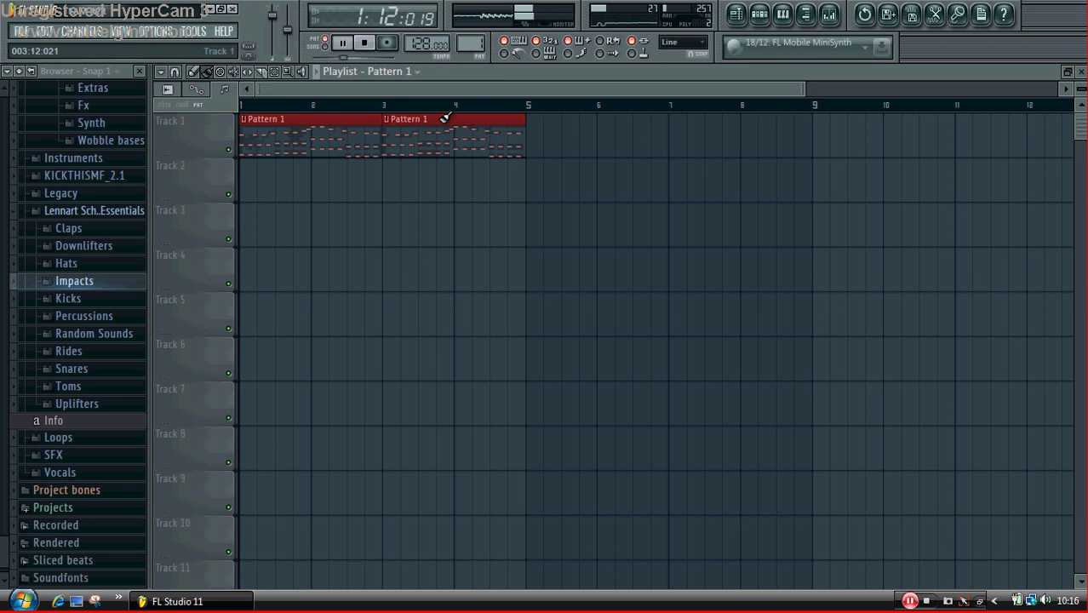
pyautogui.moveTo(650, 120); pyautogui.dragTo(870, 136)
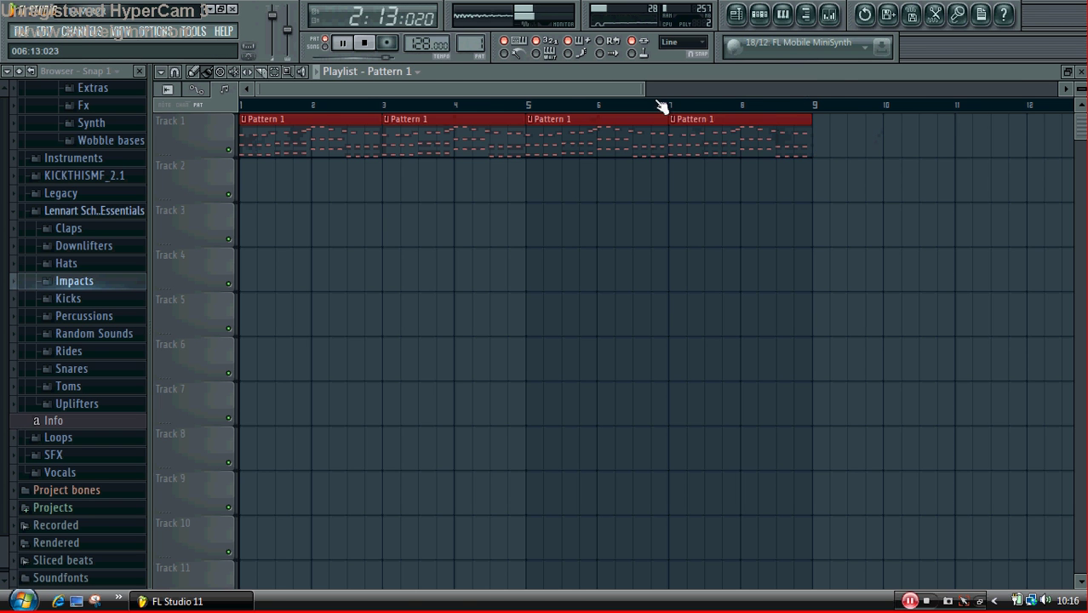
# - Duplicate the four Pattern 1 clips into bars 9 to 16 and stop playback
pyautogui.moveTo(661, 95); pyautogui.dragTo(548, 103)
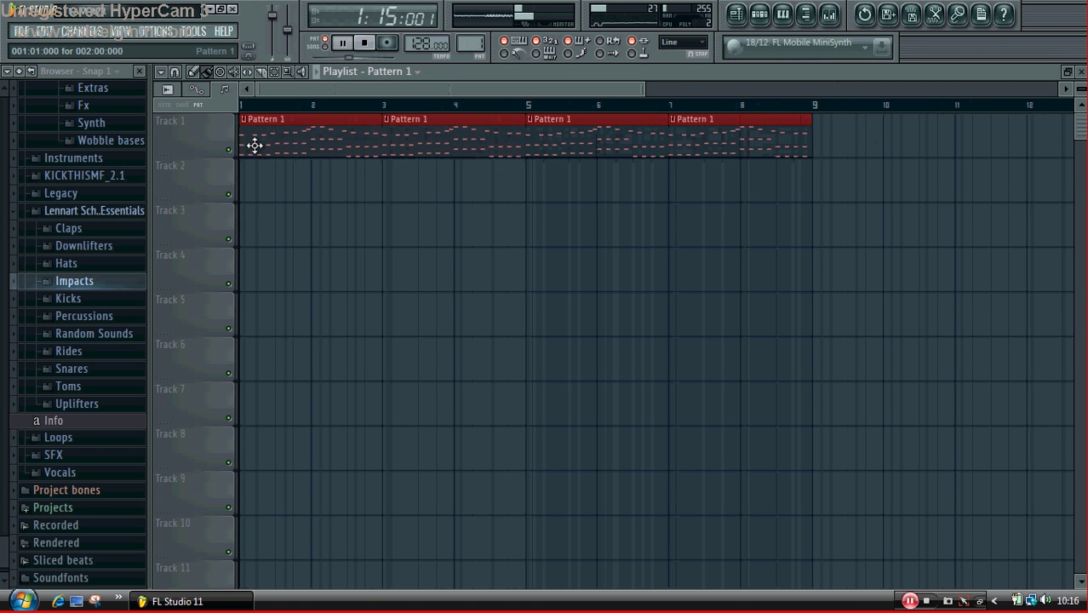
pyautogui.hotkey('ctrl', 'b')
pyautogui.moveTo(402, 92); pyautogui.dragTo(264, 95)
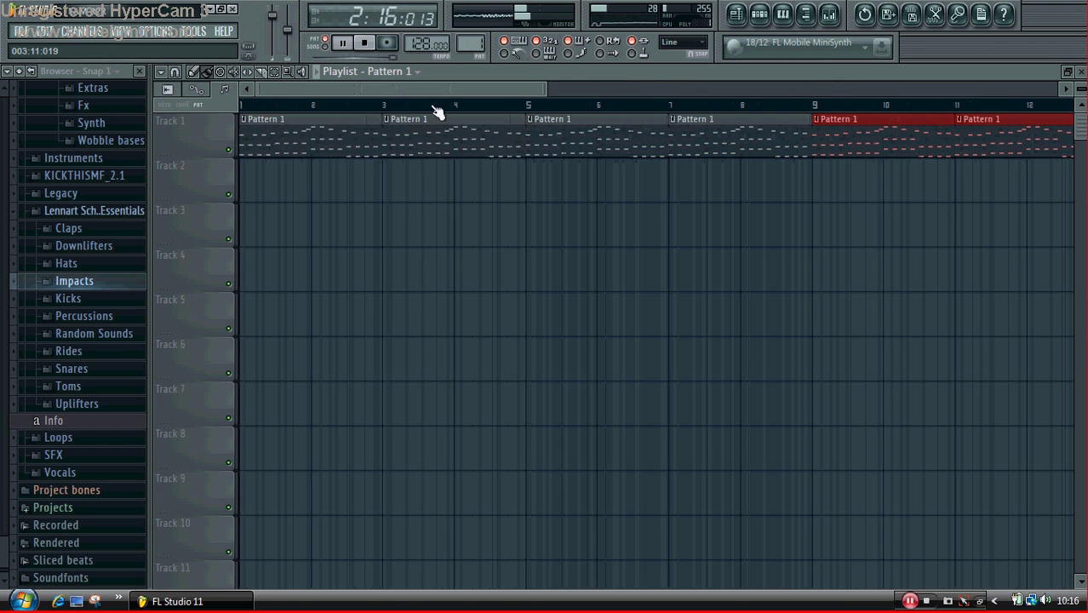
pyautogui.moveTo(544, 90); pyautogui.dragTo(670, 65)
pyautogui.press('space')
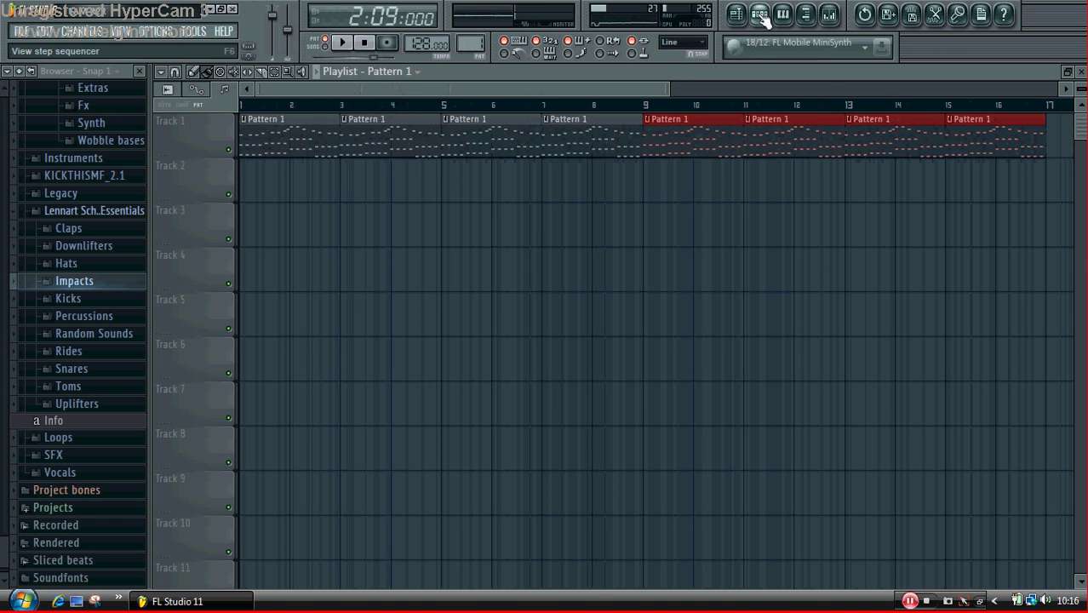
# - Set LD Big Fifth's Filter A cutoff in Part A to 1.00 Hz and create an automation clip for it in the playlist
pyautogui.click(760, 16)
pyautogui.click(399, 191)
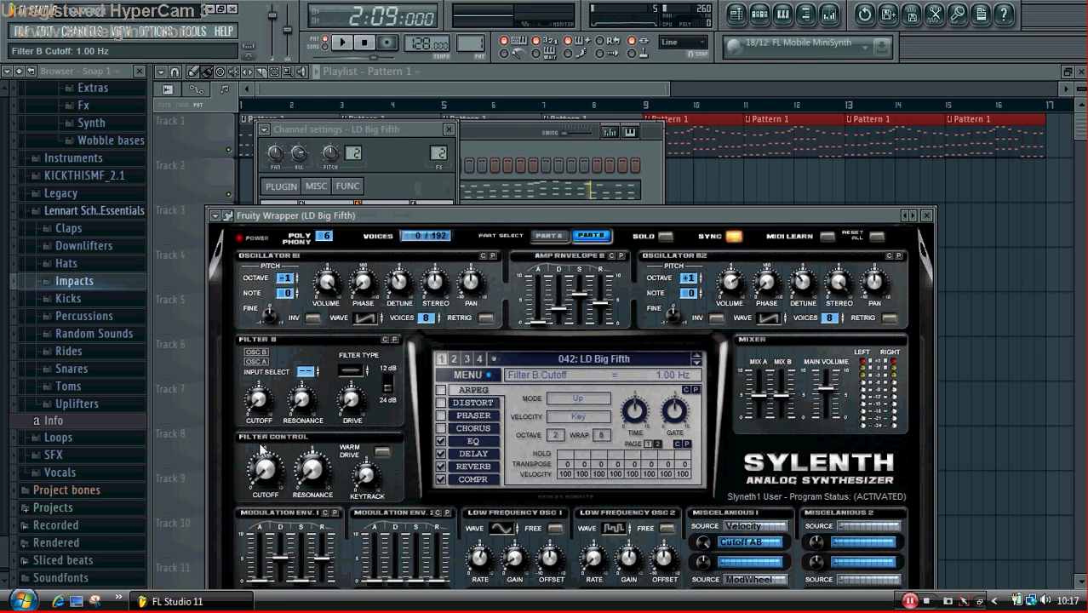
pyautogui.press('space')
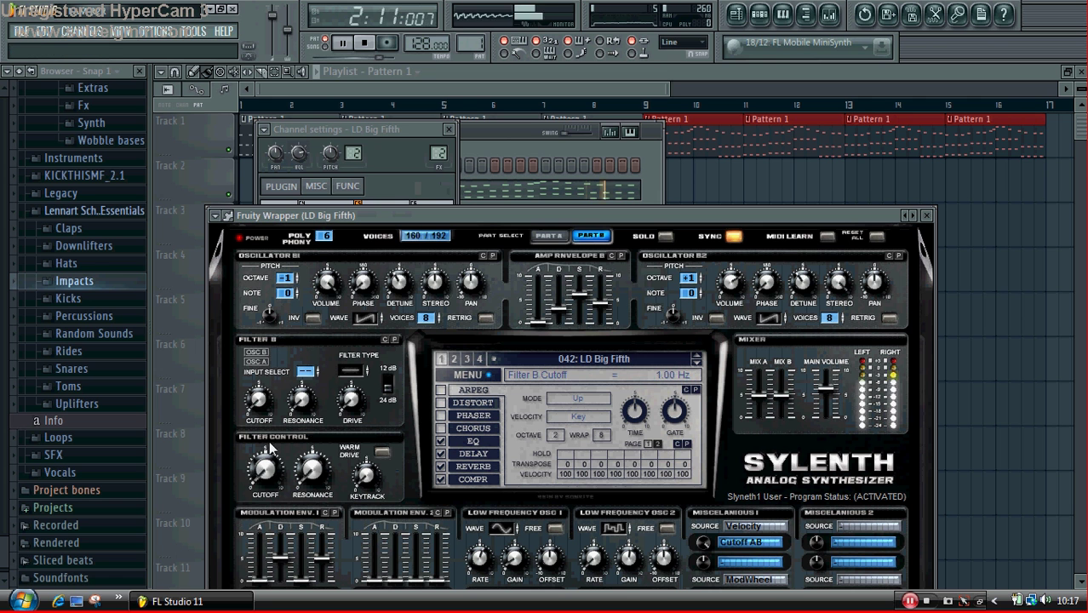
pyautogui.click(549, 236)
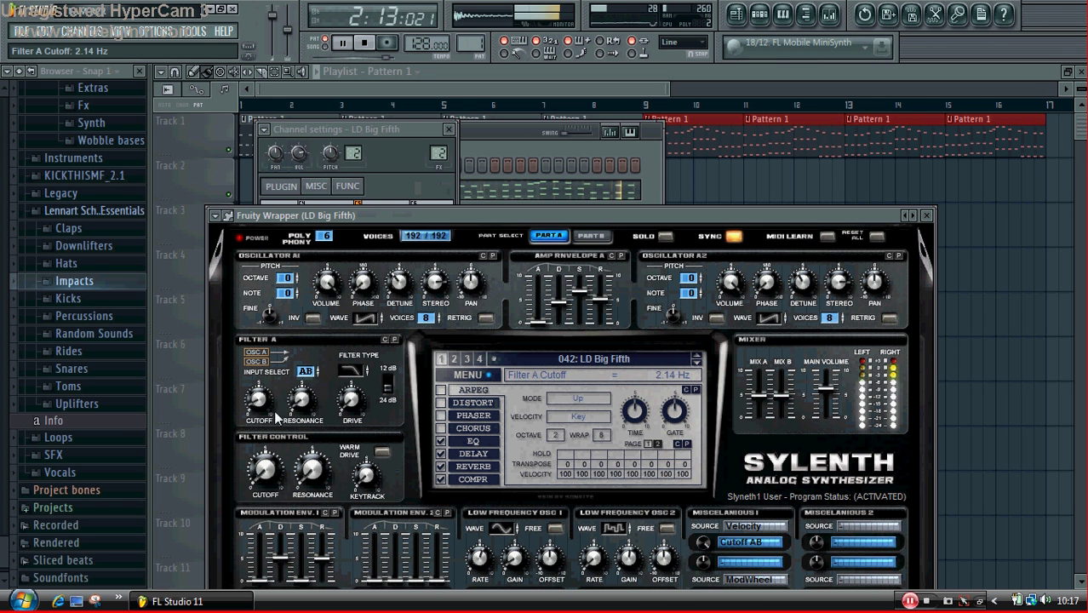
pyautogui.click(196, 32)
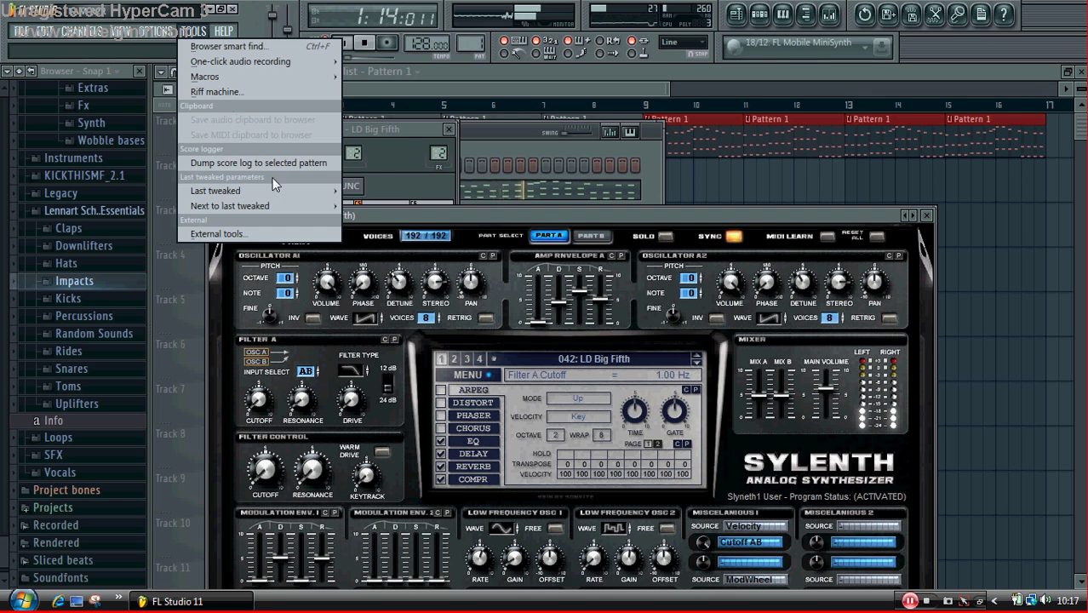
pyautogui.moveTo(276, 189)
pyautogui.click(414, 270)
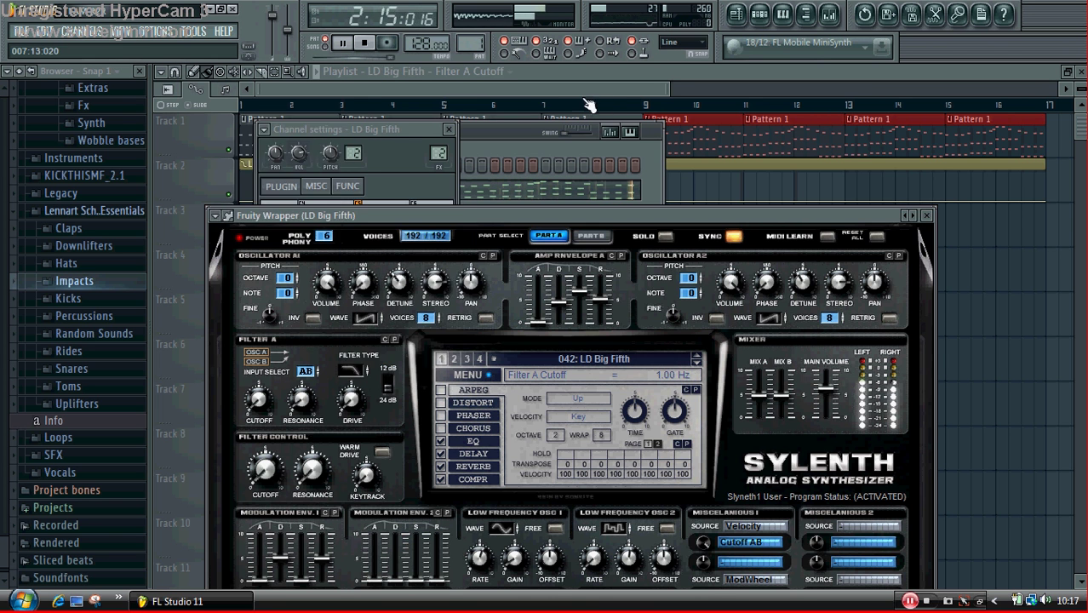
# - Raise the end point of the Filter A Cutoff automation clip to form a rising ramp, and stop playback
pyautogui.moveTo(1052, 199); pyautogui.dragTo(1046, 171)
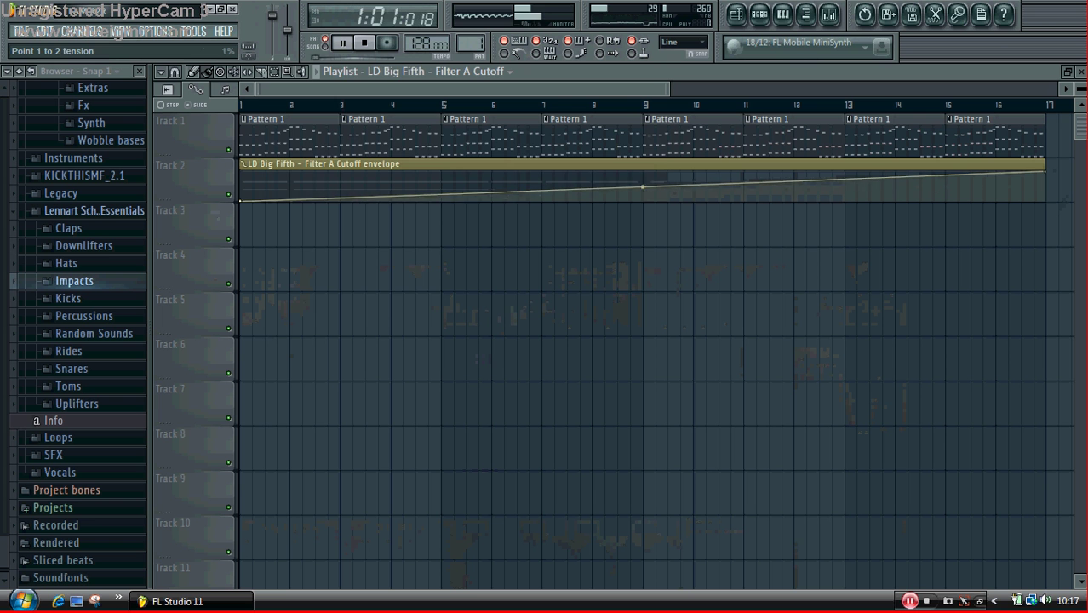
pyautogui.click(760, 14)
pyautogui.press('space')
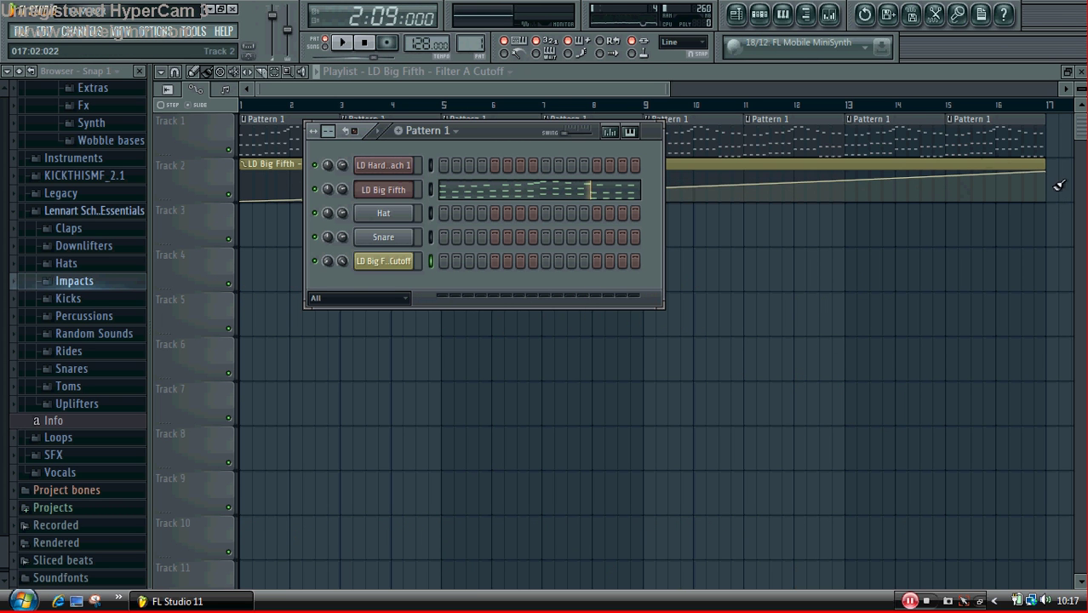
# - Shorten the Filter A Cutoff automation clip to end at bar 9, bend its curve to 6% tension and audition the song
pyautogui.moveTo(1054, 172); pyautogui.dragTo(650, 103)
pyautogui.moveTo(442, 188); pyautogui.dragTo(441, 190)
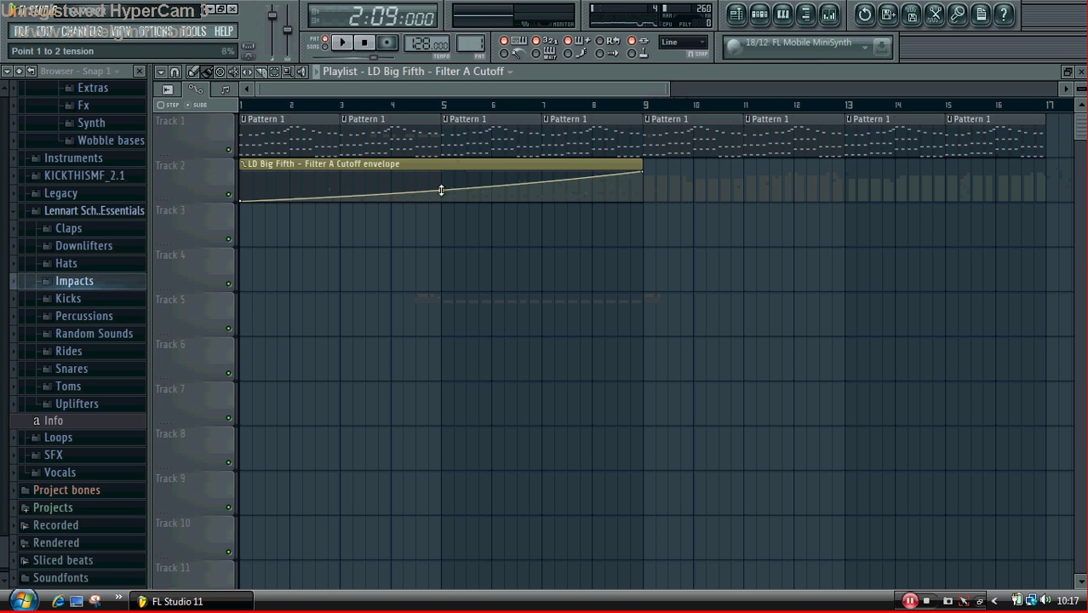
pyautogui.press('space')
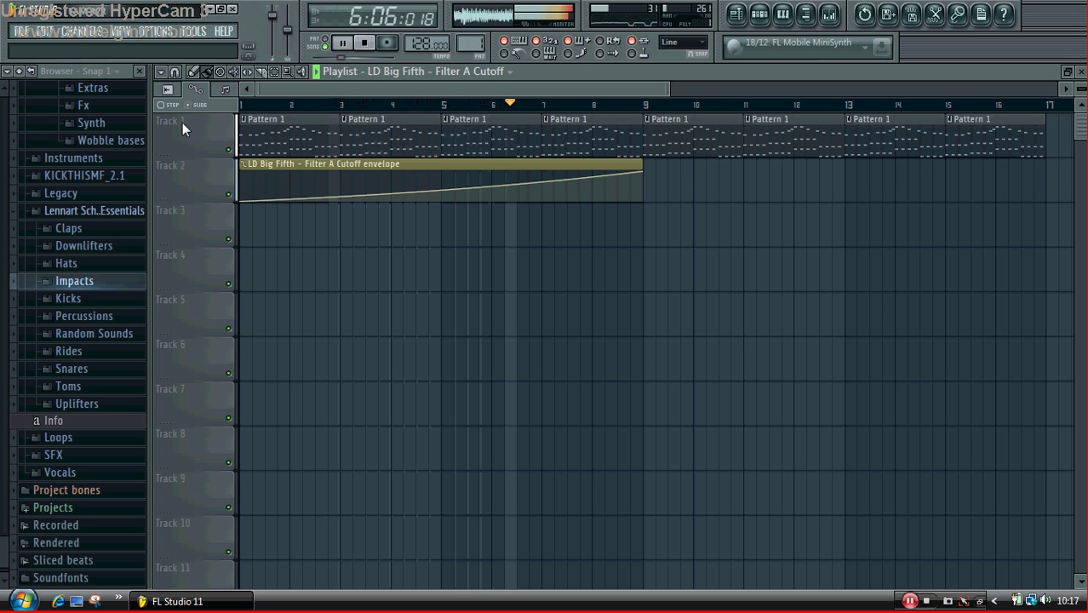
pyautogui.press('space')
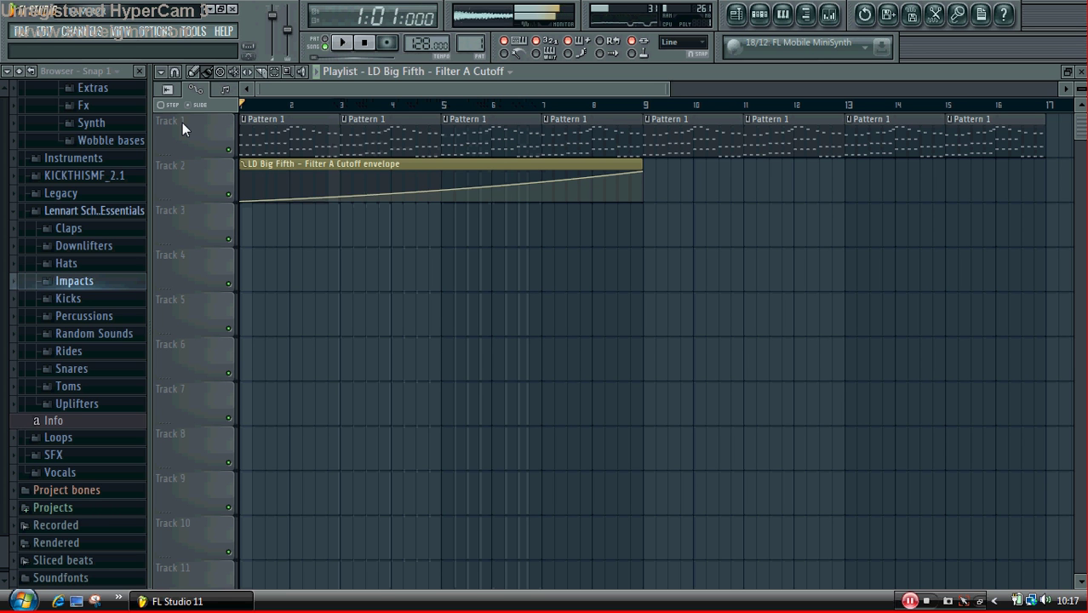
# - Audition samples in the Impacts folder and place LSE Impact 13 on Track 3 at bar 1
pyautogui.click(133, 282)
pyautogui.click(123, 300)
pyautogui.click(126, 315)
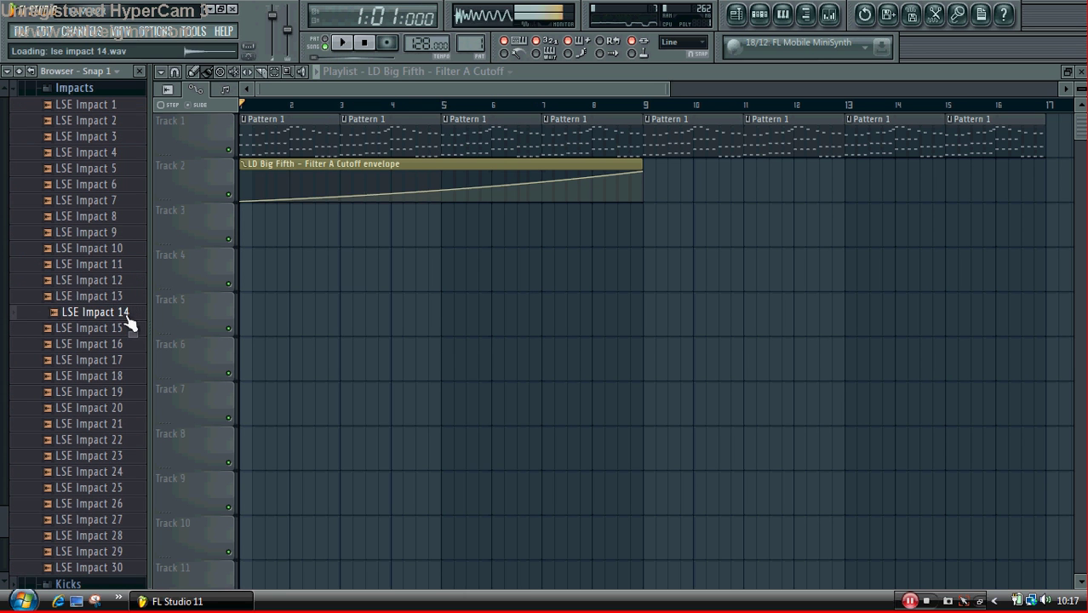
pyautogui.moveTo(93, 296); pyautogui.dragTo(328, 226)
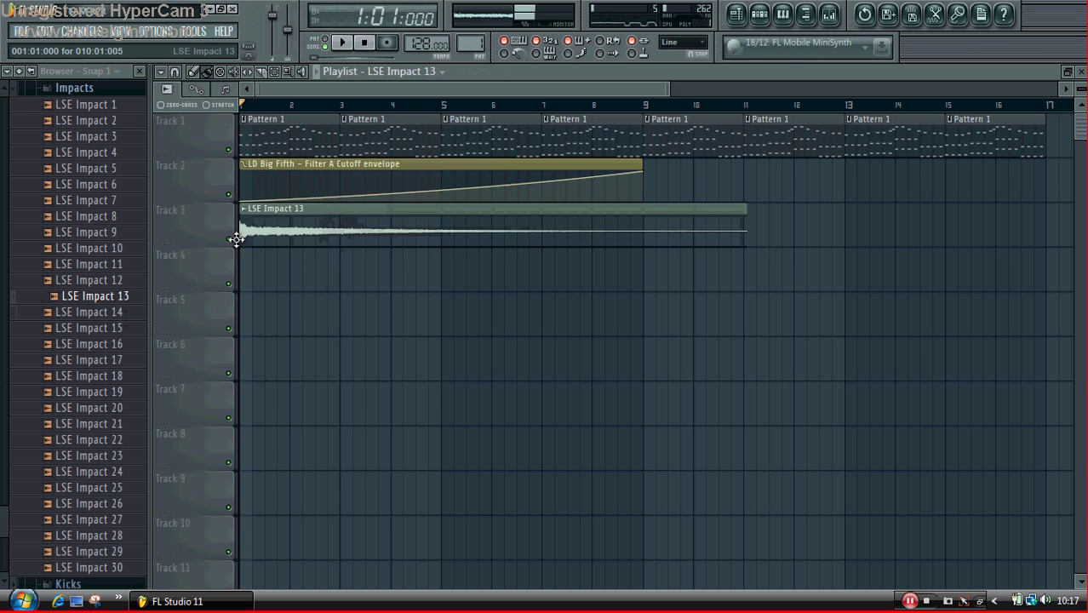
# - Open the channel settings of LSE Impact 13 and audition the start of the song
pyautogui.doubleClick(348, 233)
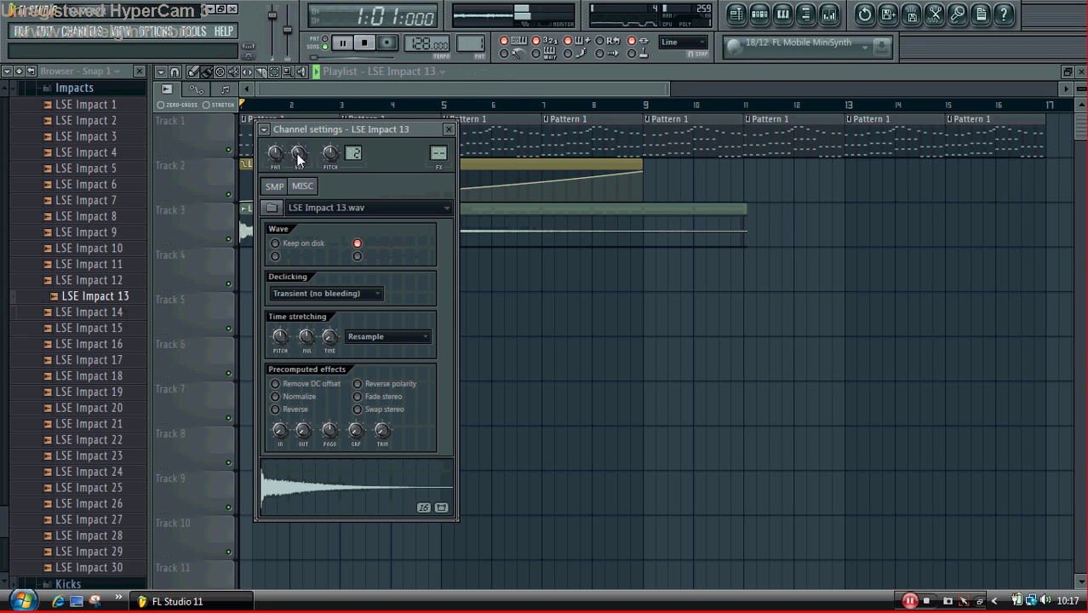
pyautogui.click(376, 88)
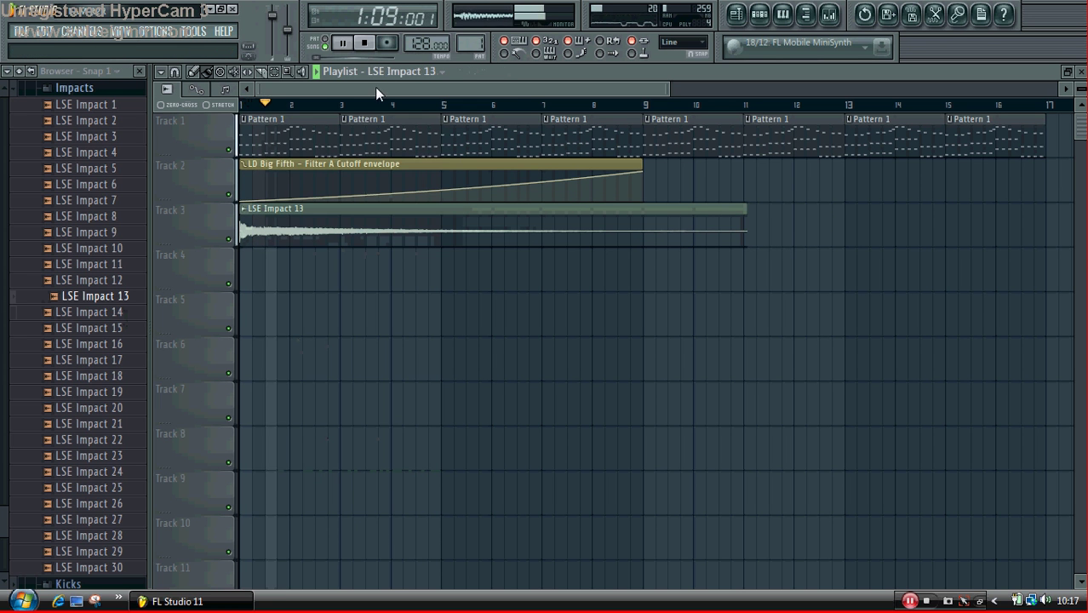
pyautogui.click(364, 43)
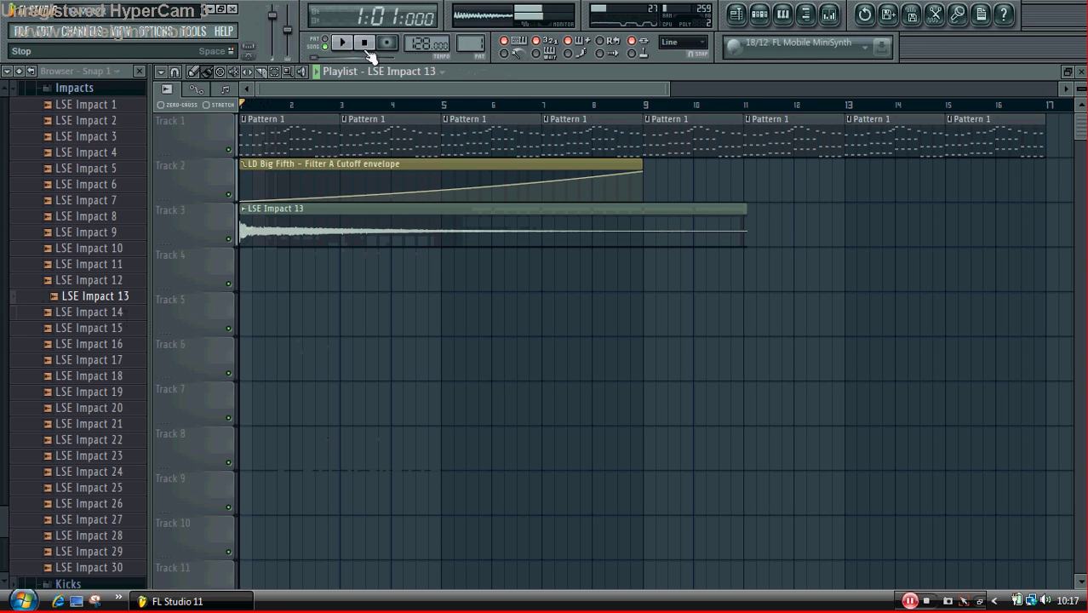
# - Audition another impact sample, place LSE Impact 18 on Track 4 at bar 9 and set its channel volume to 57%
pyautogui.click(125, 156)
pyautogui.click(124, 377)
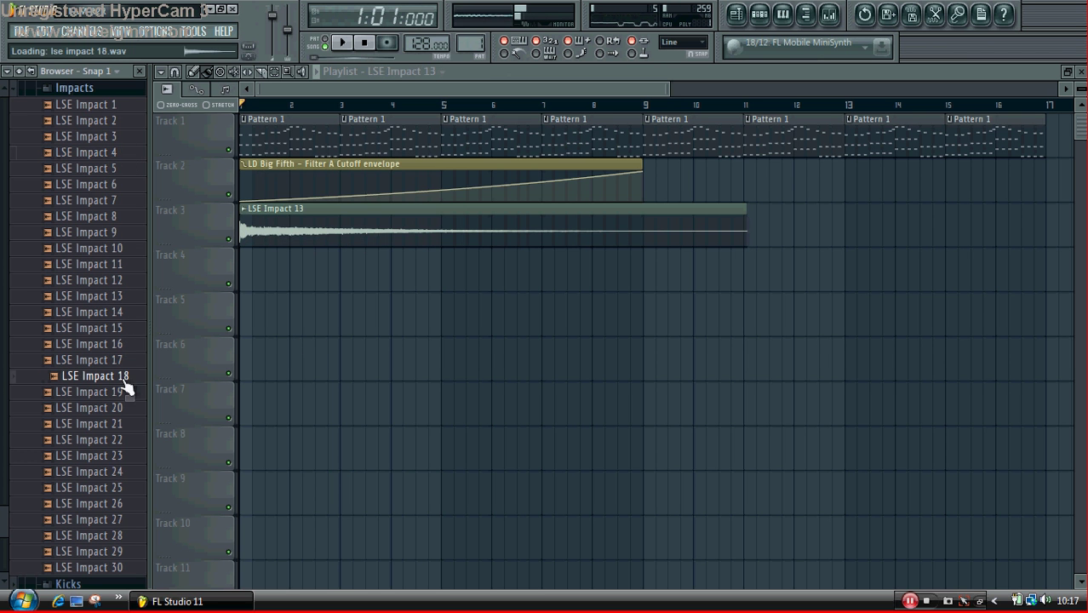
pyautogui.moveTo(124, 383); pyautogui.dragTo(444, 371)
pyautogui.moveTo(656, 282); pyautogui.dragTo(647, 281)
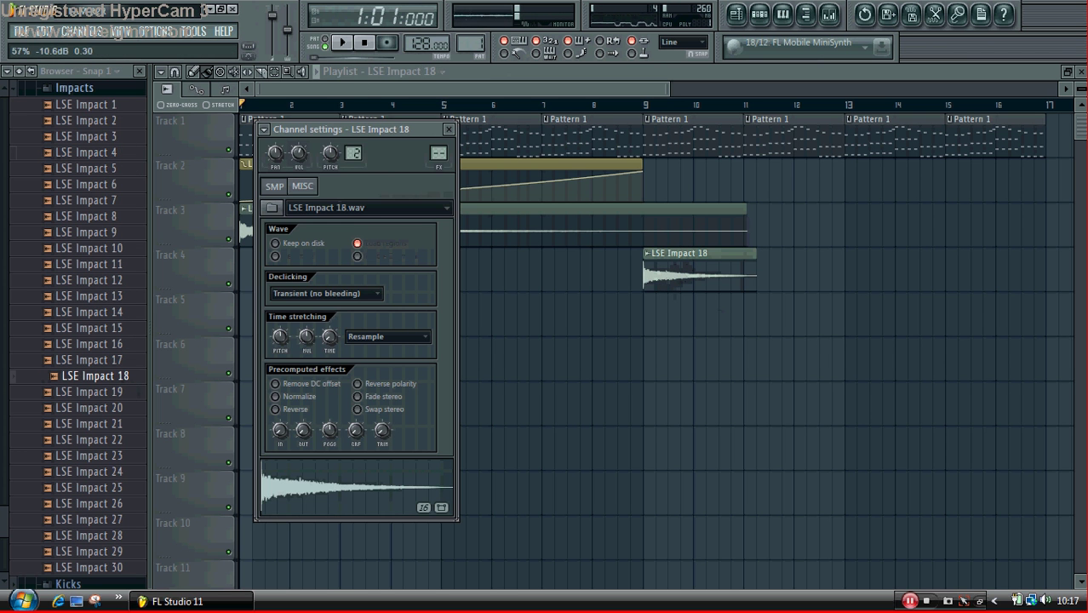
# - Show the Unsorted channel group in the step sequencer and switch to the empty Pattern 2
pyautogui.click(760, 16)
pyautogui.click(364, 228)
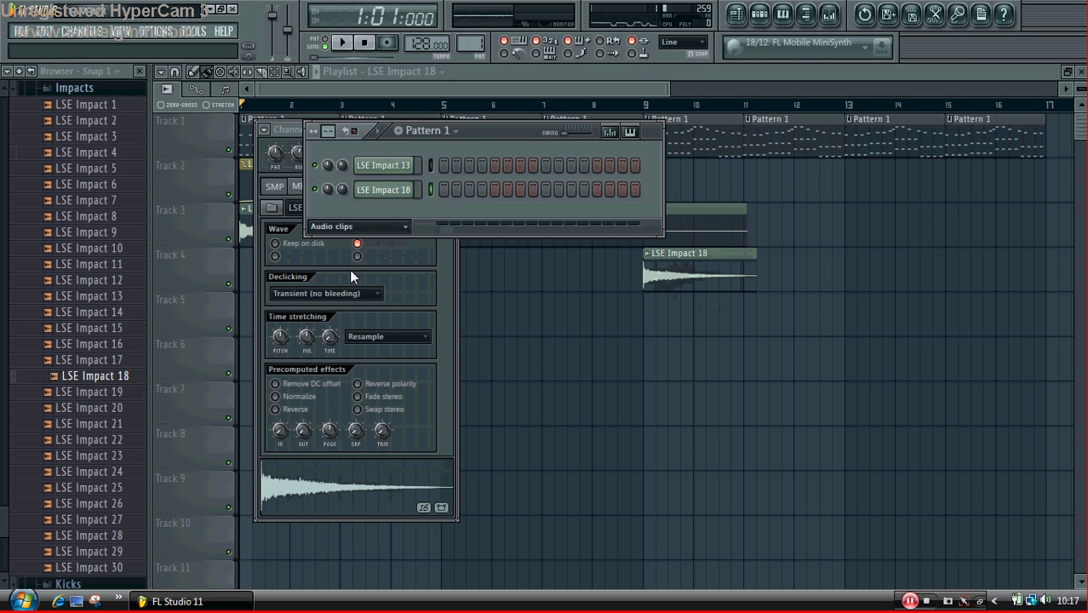
pyautogui.click(350, 283)
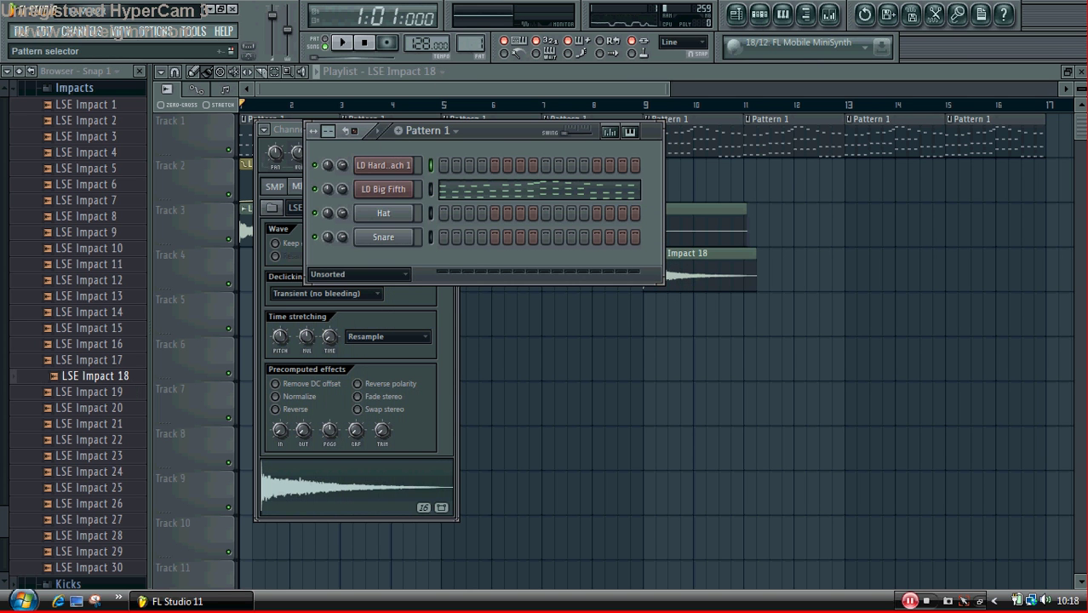
pyautogui.moveTo(470, 45); pyautogui.dragTo(470, 40)
# - Audition samples in the Lennart Essentials Claps folder and load LSE Clap 9 onto the Hat channel
pyautogui.click(89, 91)
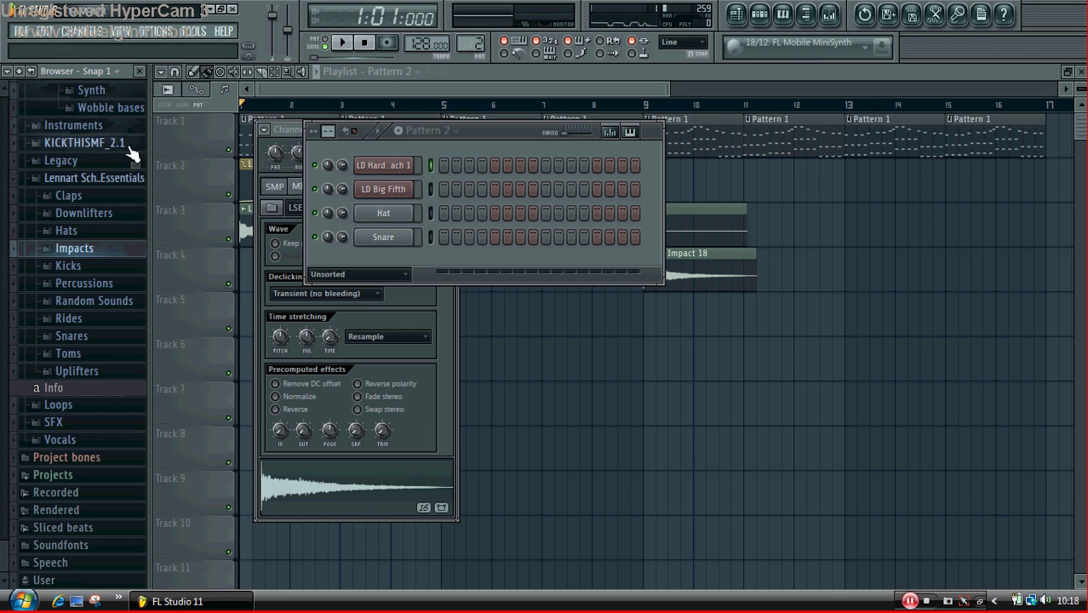
pyautogui.click(103, 198)
pyautogui.click(124, 265)
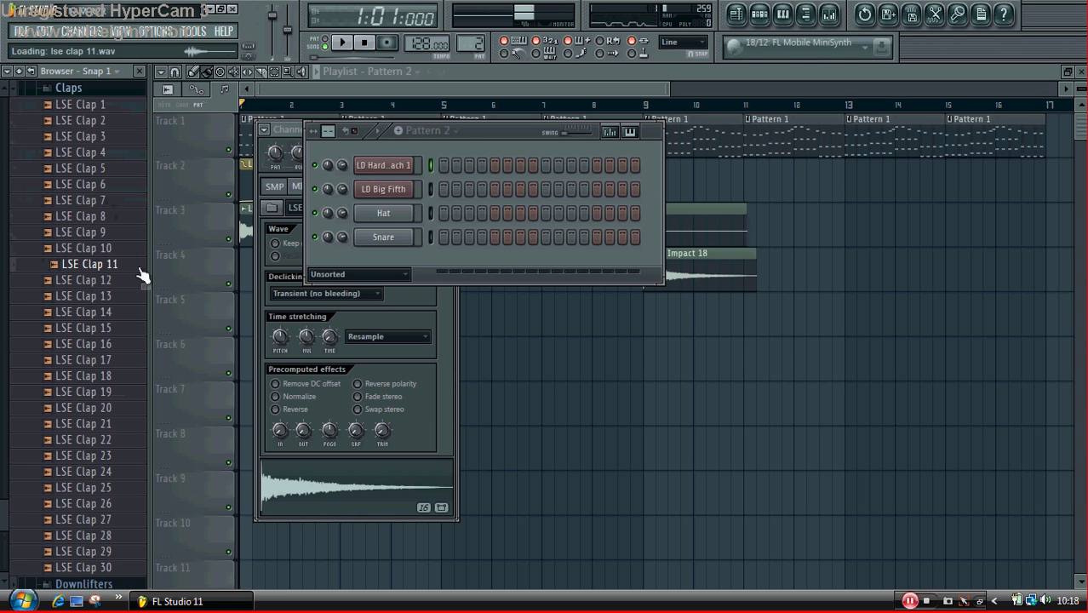
pyautogui.click(121, 235)
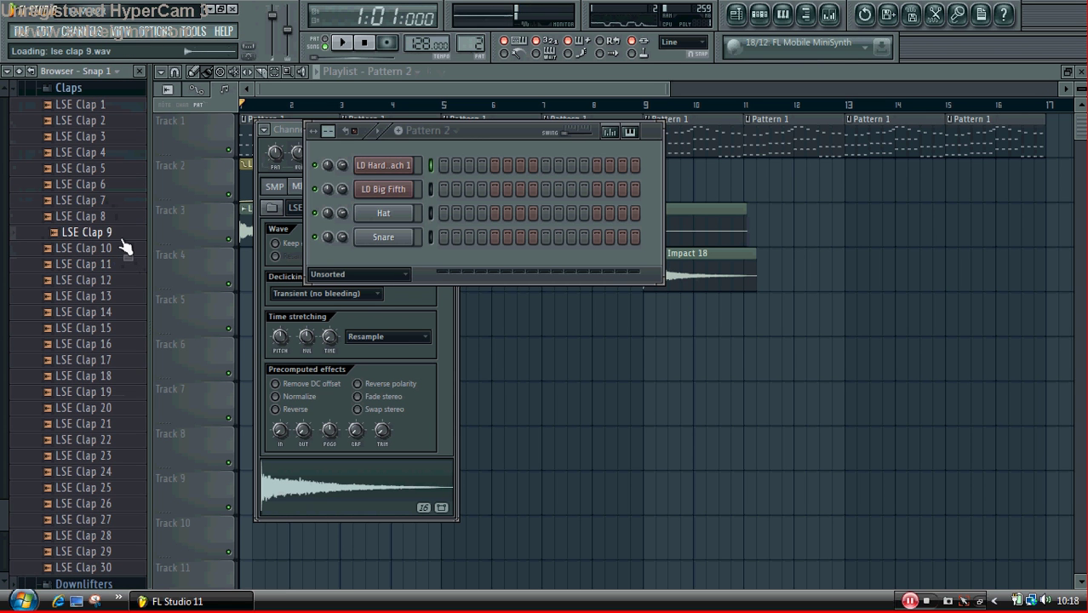
pyautogui.click(125, 219)
pyautogui.click(123, 230)
pyautogui.moveTo(124, 231); pyautogui.dragTo(400, 222)
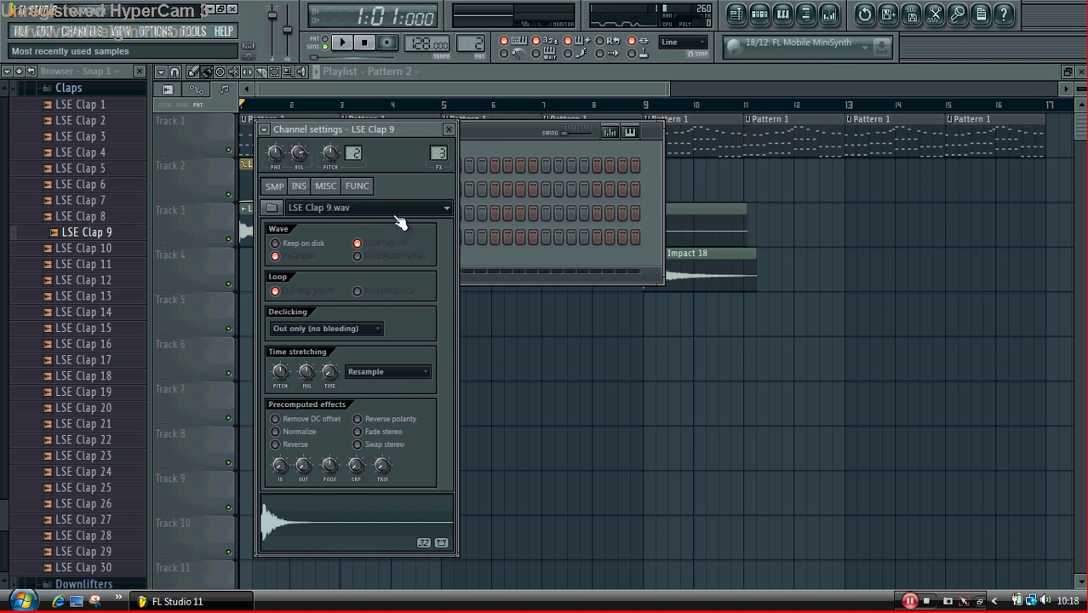
# - Fill every fourth step of LSE Clap 9, paint Pattern 2 on Track 5 from bar 9 to bar 17, and audition from bar 9
pyautogui.click(536, 269)
pyautogui.rightClick(384, 217)
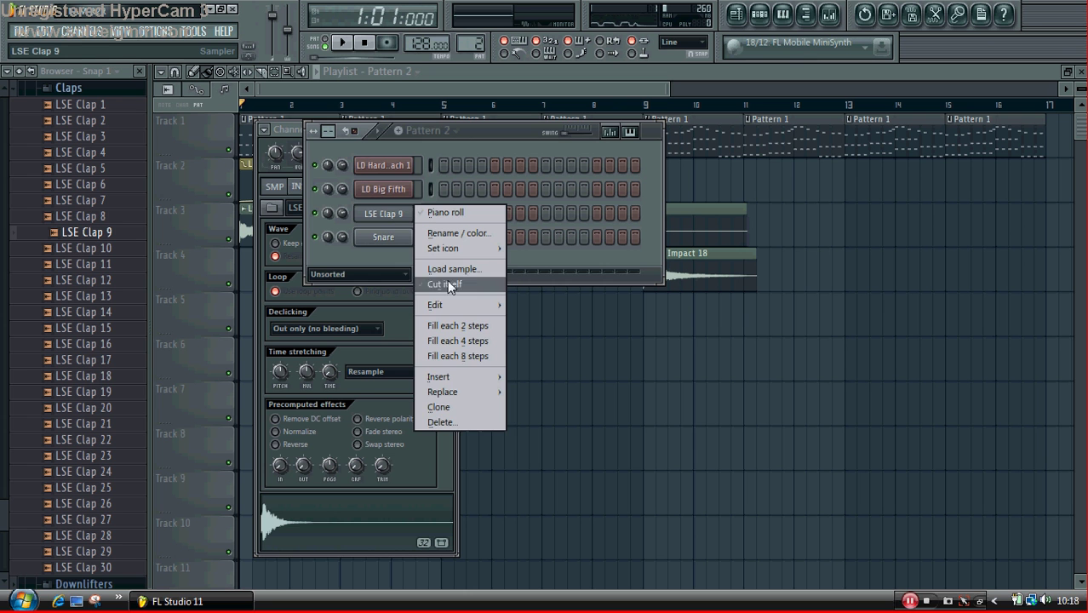
pyautogui.click(466, 342)
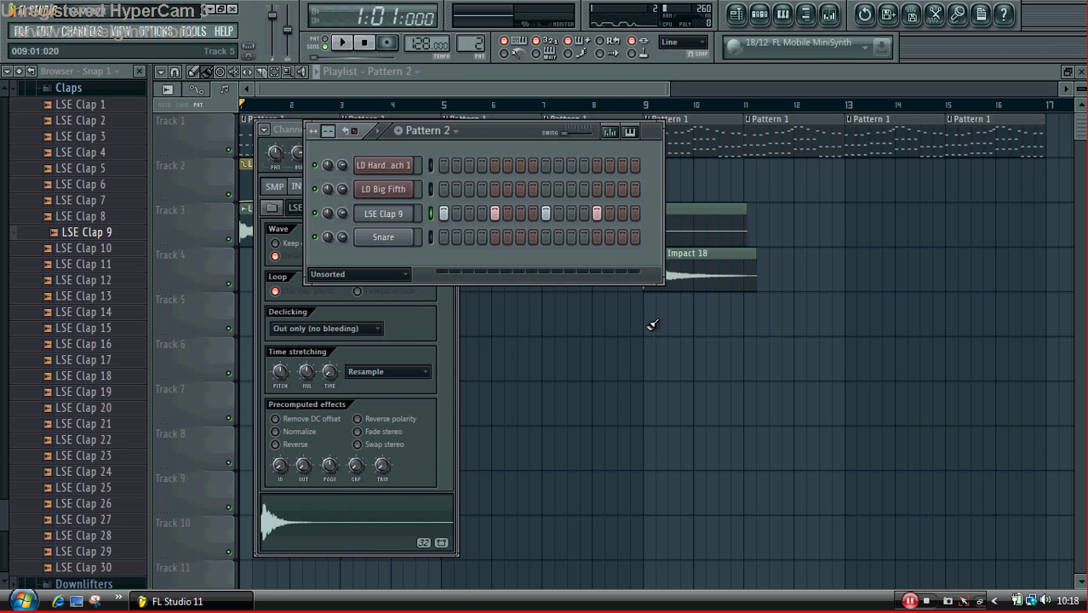
pyautogui.moveTo(651, 324); pyautogui.dragTo(1022, 298)
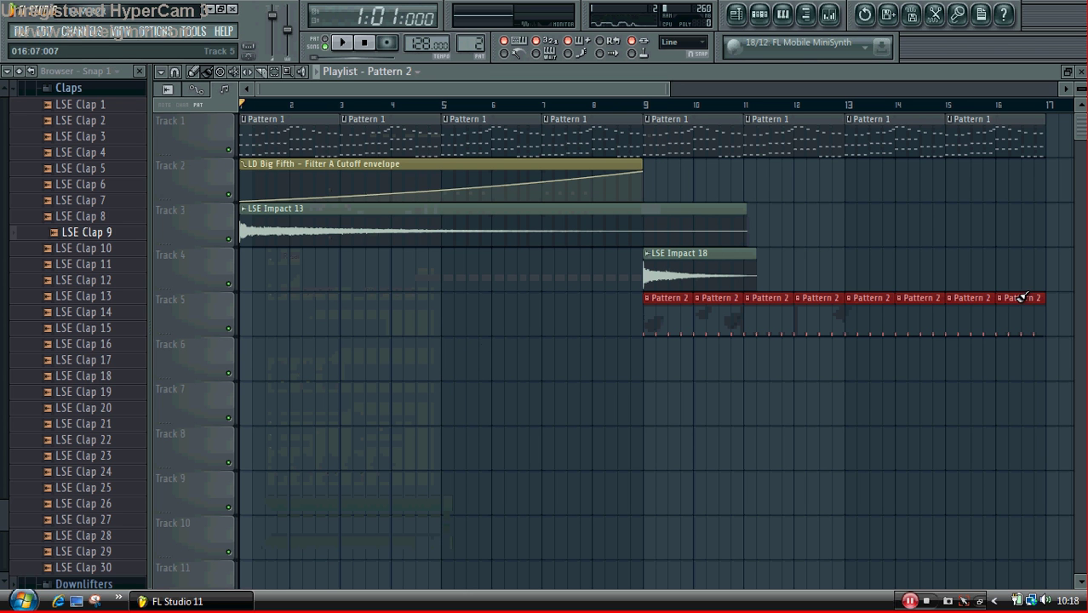
pyautogui.click(641, 107)
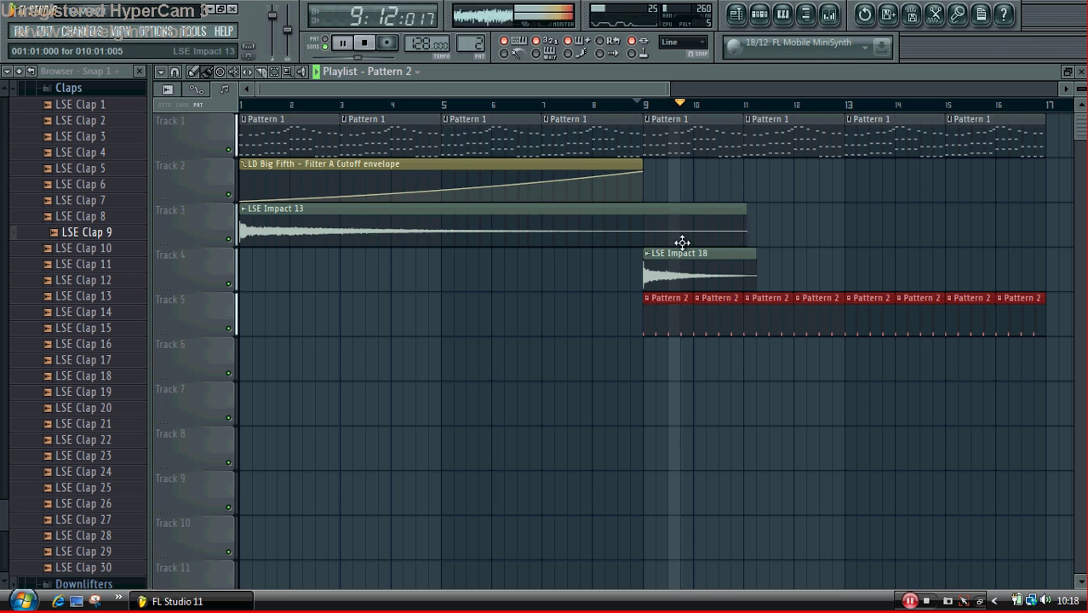
# - Add Fruity Parametric EQ 2 to LSE Clap 9's Insert 3, cutting band 1 by 9.3 dB at 1019 Hz and boosting bands 6 and 7
pyautogui.click(760, 14)
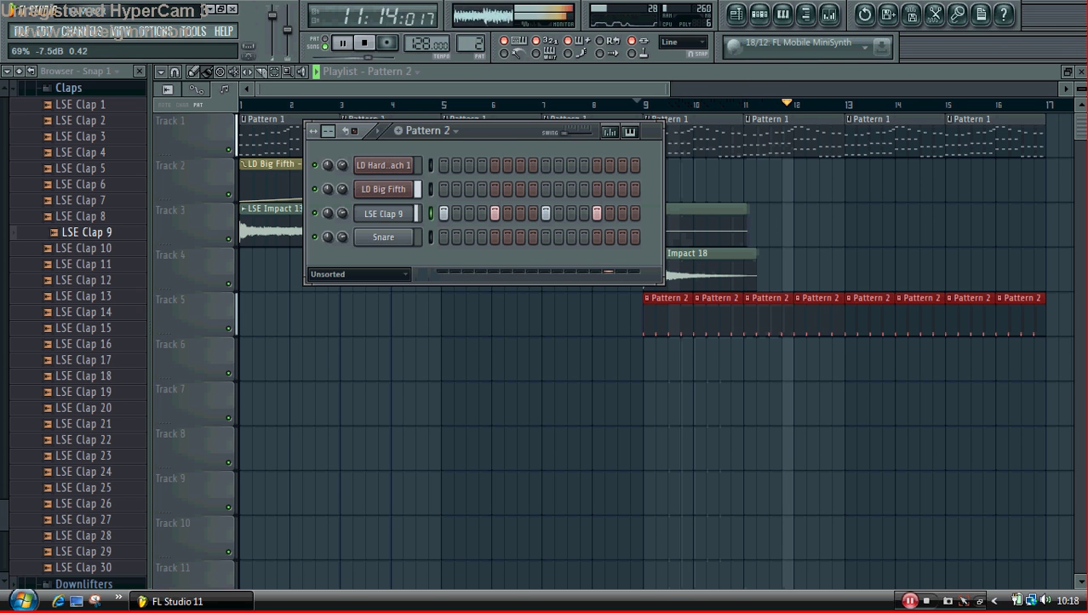
pyautogui.click(374, 213)
pyautogui.click(830, 14)
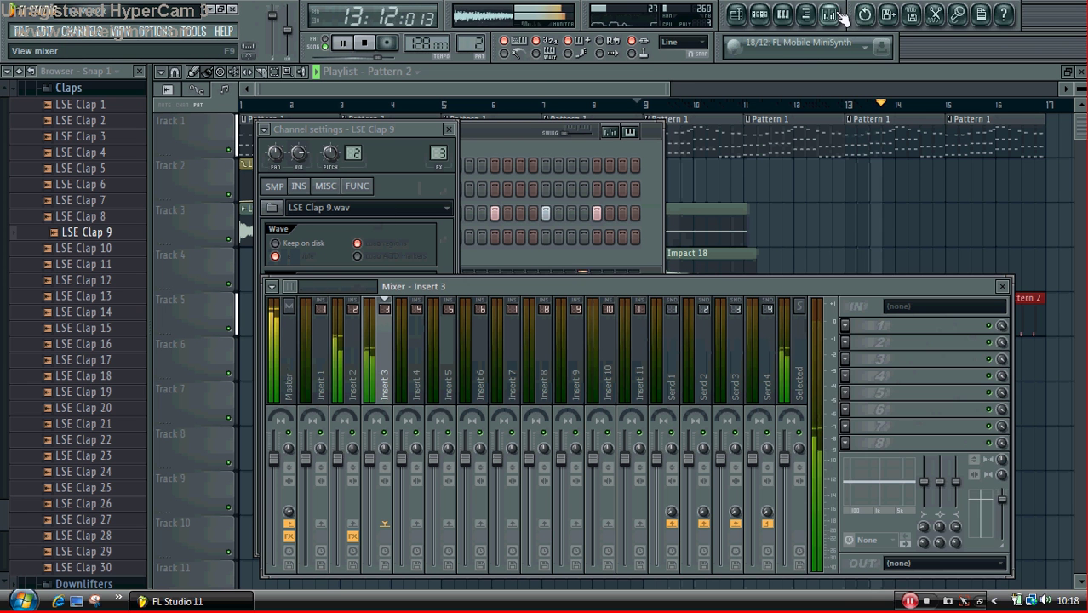
pyautogui.click(848, 325)
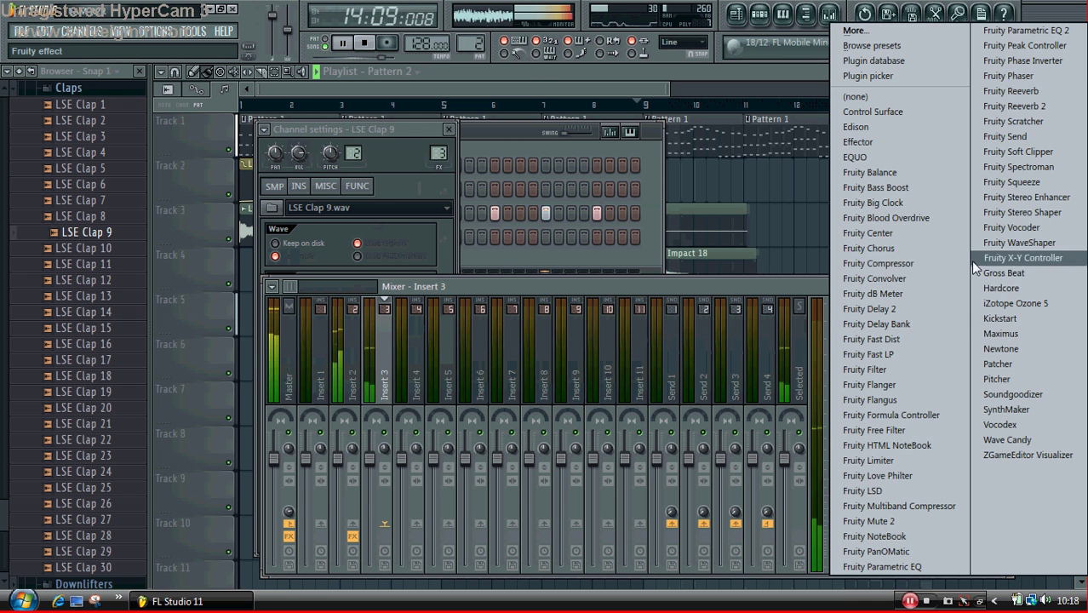
pyautogui.click(1028, 32)
pyautogui.moveTo(242, 304); pyautogui.dragTo(375, 345)
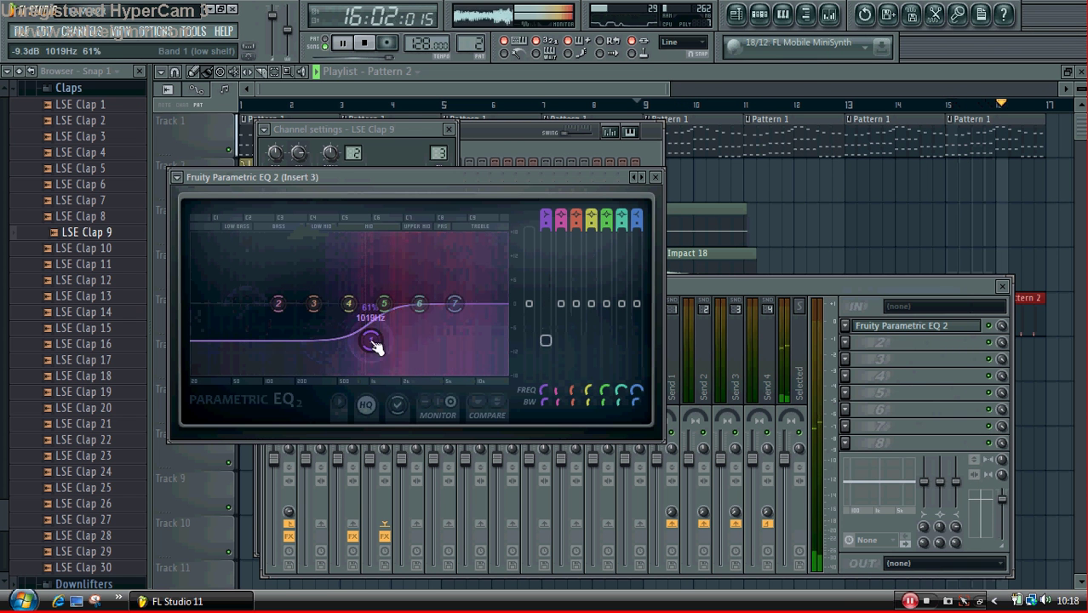
pyautogui.moveTo(421, 306); pyautogui.dragTo(466, 280)
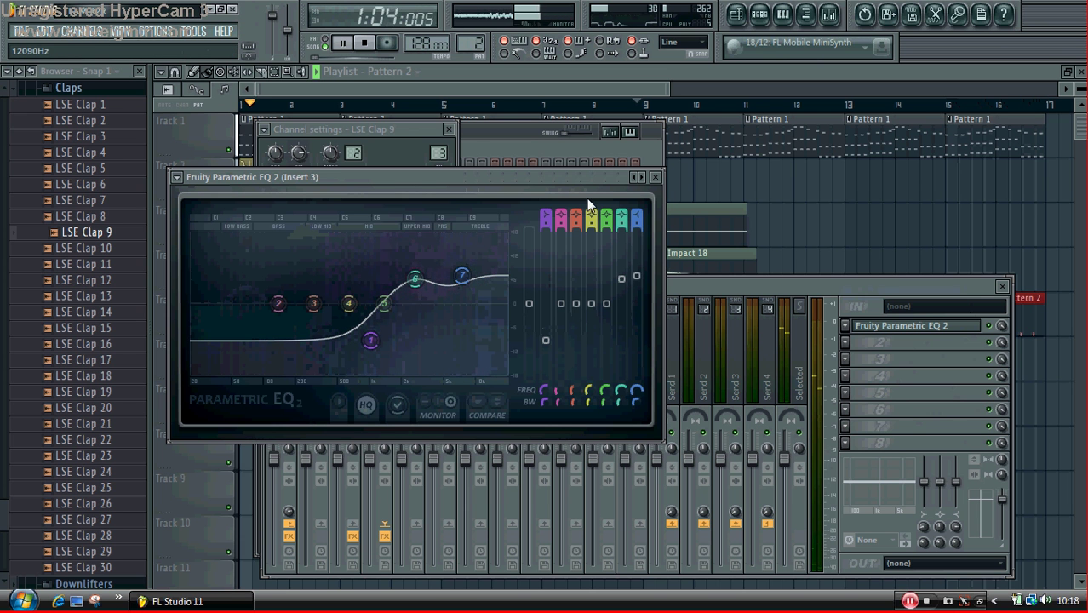
# - Add Fruity Reeverb 2 to the second slot of Insert 3, set its wet level to 36%, and audition the clap
pyautogui.click(523, 129)
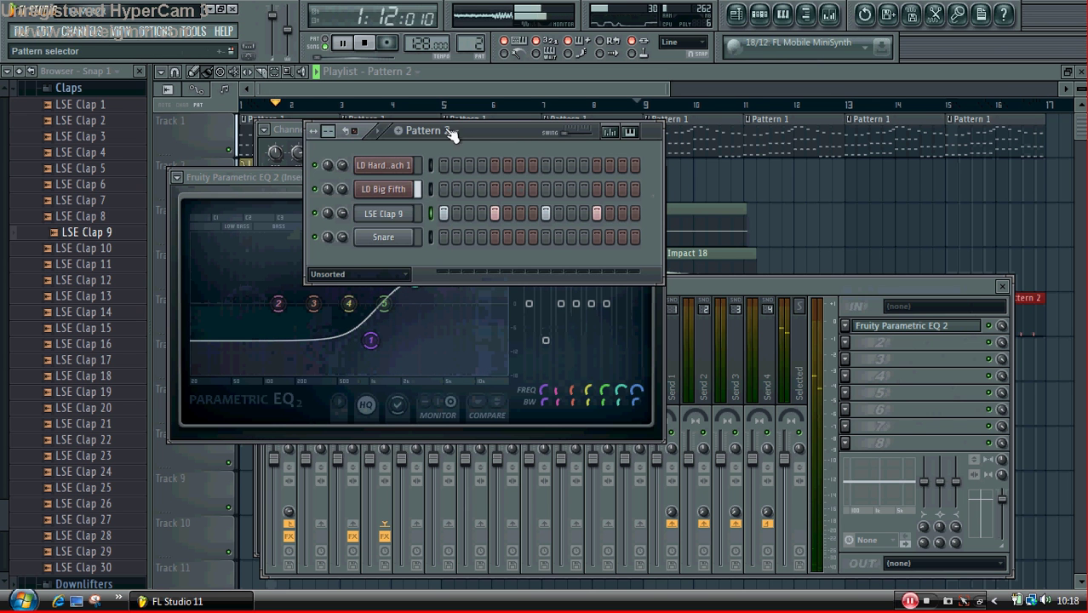
pyautogui.click(852, 339)
pyautogui.click(1046, 108)
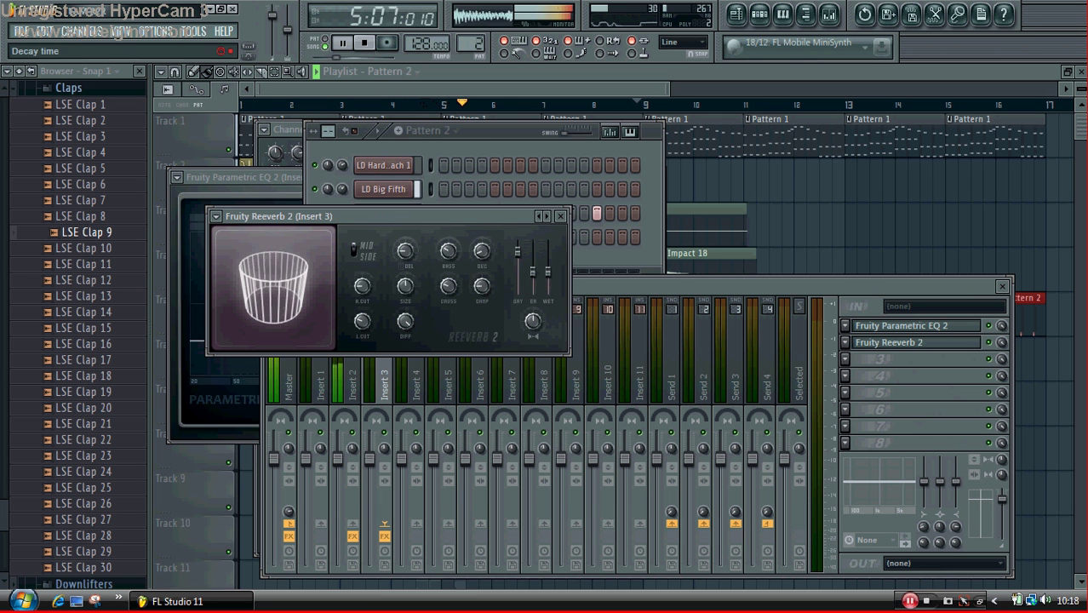
pyautogui.moveTo(549, 274); pyautogui.dragTo(551, 281)
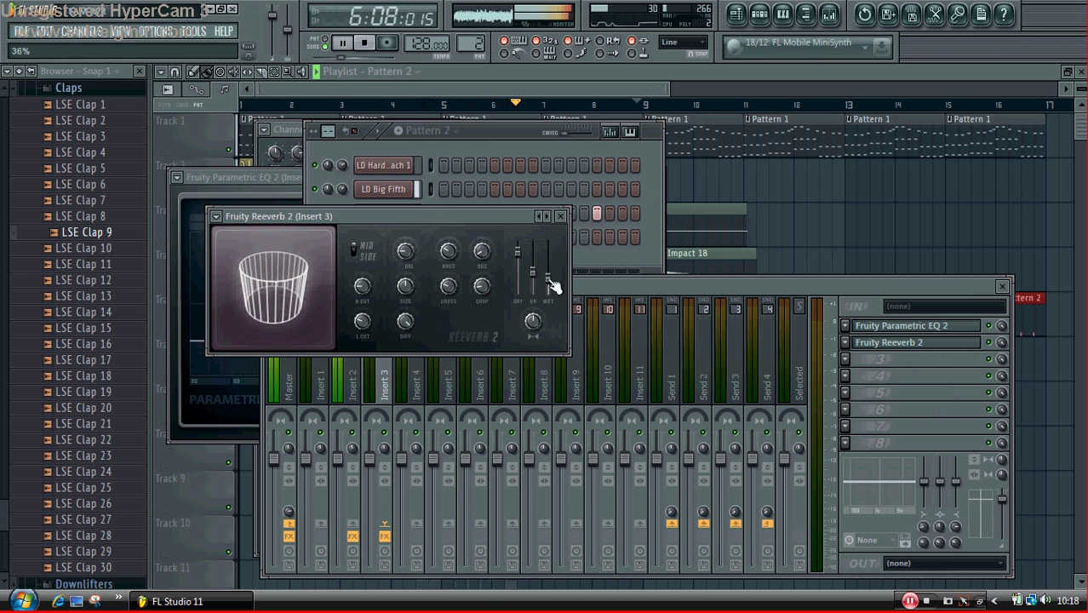
pyautogui.click(381, 138)
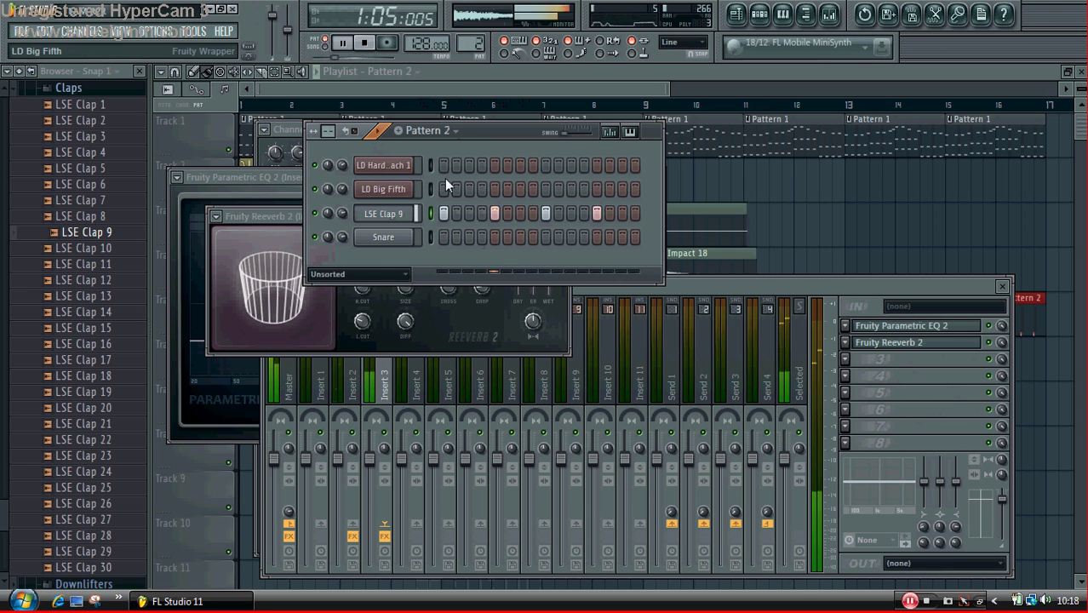
pyautogui.click(665, 104)
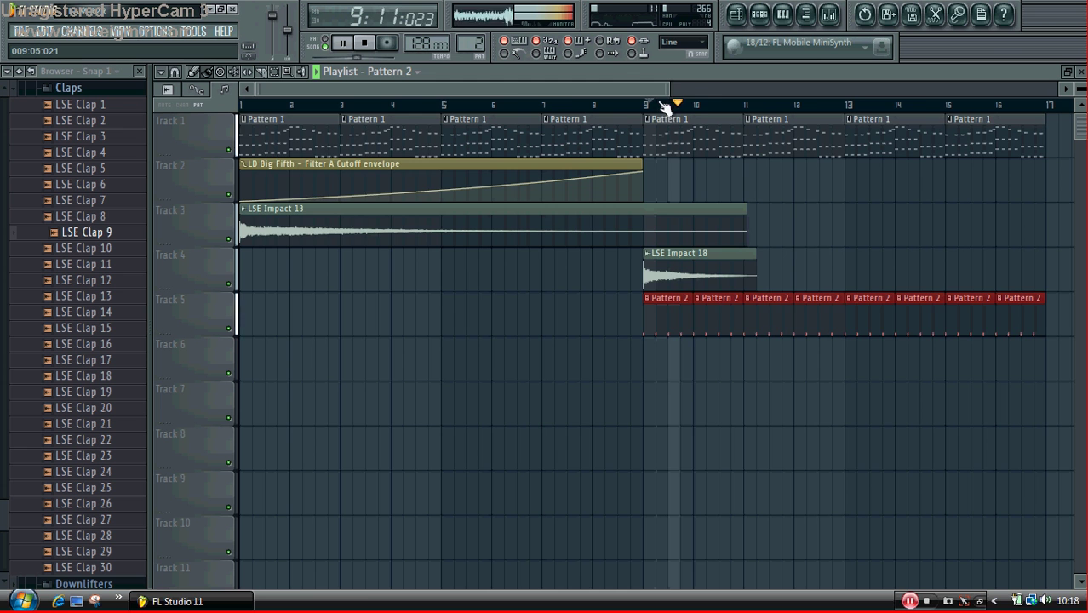
# - Extend the Filter A Cutoff automation to about bar 19, holding it level from bar 9 to 15 and falling to minimum at bar 17
pyautogui.moveTo(621, 87); pyautogui.dragTo(718, 89)
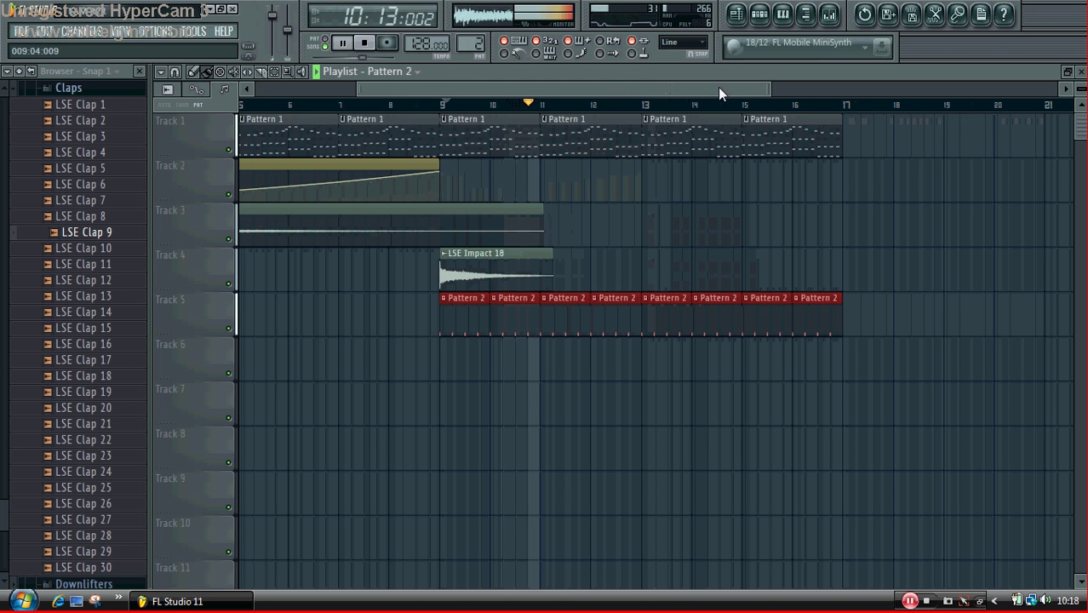
pyautogui.moveTo(439, 164); pyautogui.dragTo(843, 117)
pyautogui.rightClick(728, 183)
pyautogui.moveTo(729, 185); pyautogui.dragTo(743, 158)
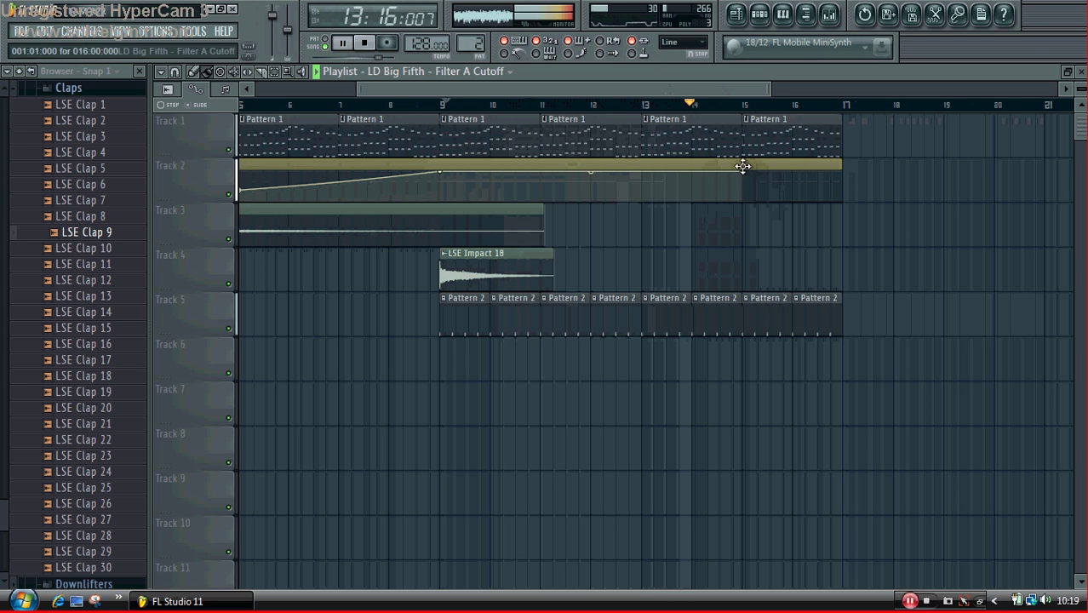
pyautogui.moveTo(838, 173); pyautogui.dragTo(836, 231)
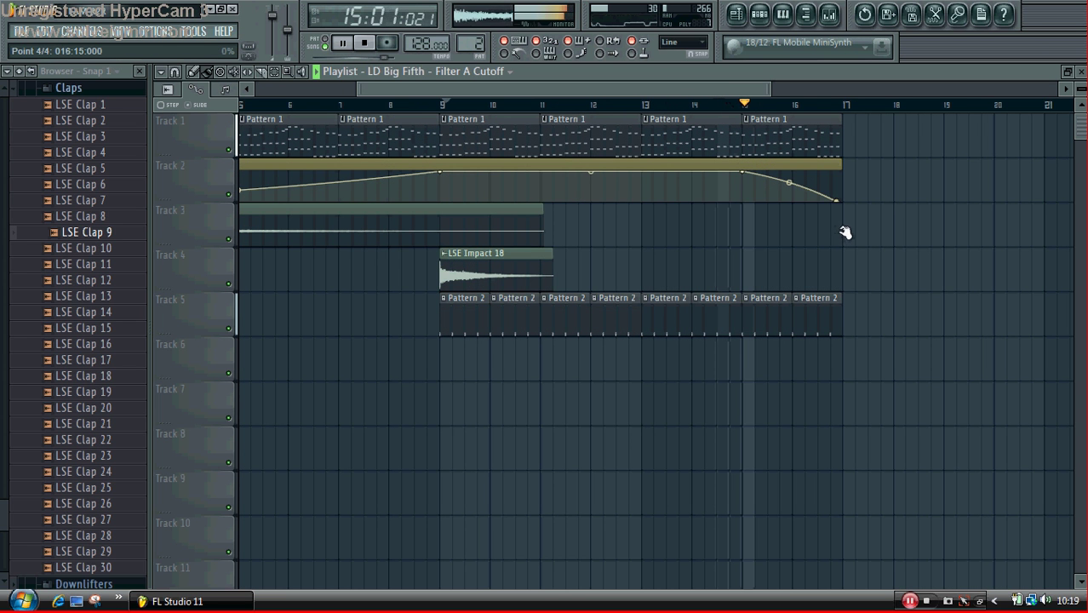
pyautogui.moveTo(841, 164); pyautogui.dragTo(965, 172)
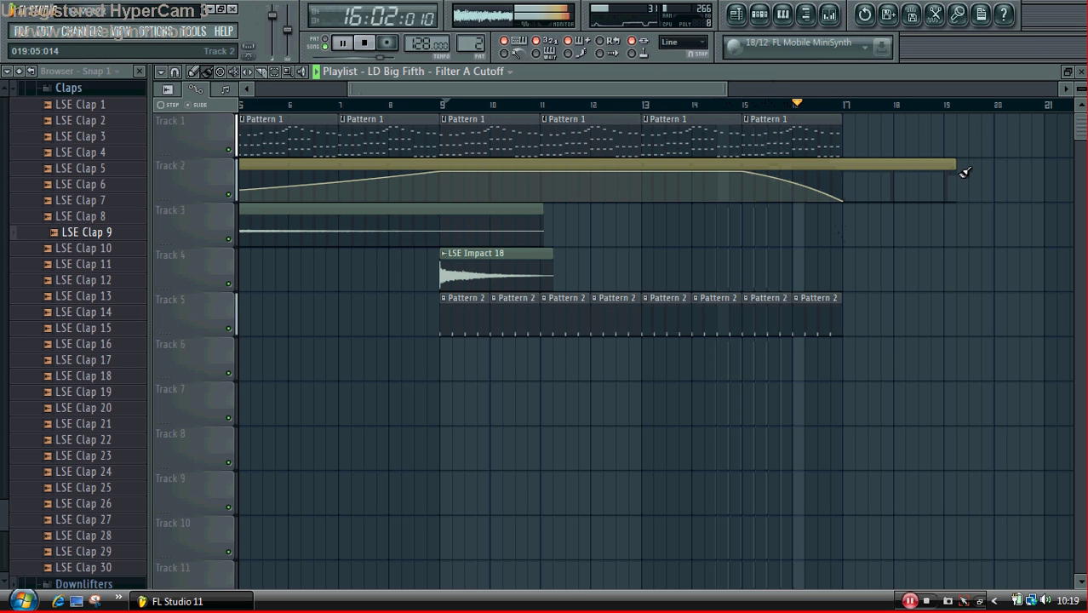
# - Place another LSE Impact 18 clip on Track 3 at bar 17 and stop playback
pyautogui.click(847, 229)
pyautogui.press('space')
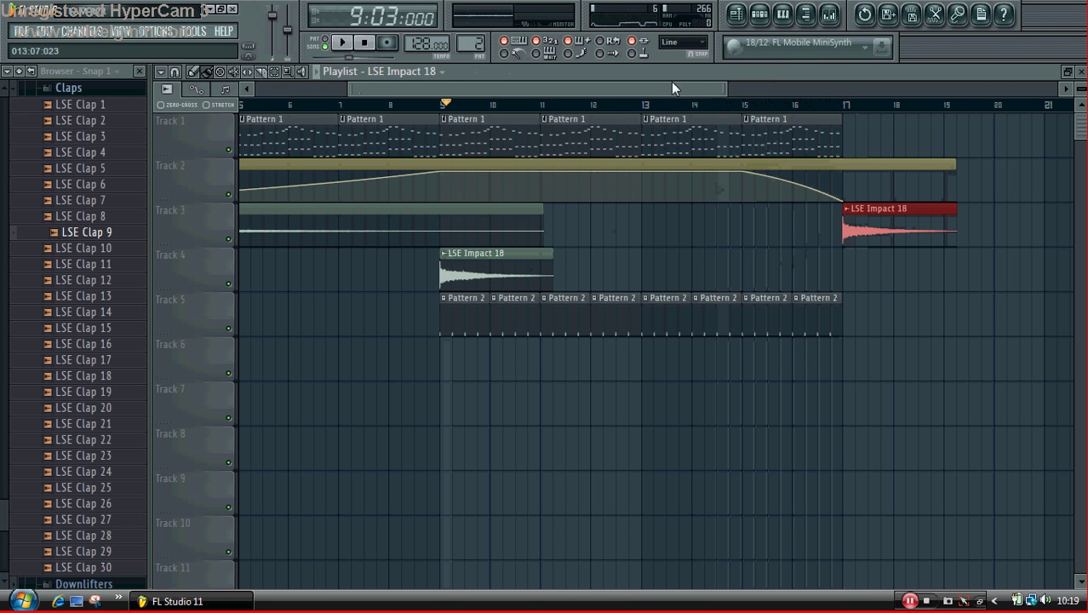
pyautogui.moveTo(726, 90); pyautogui.dragTo(875, 111)
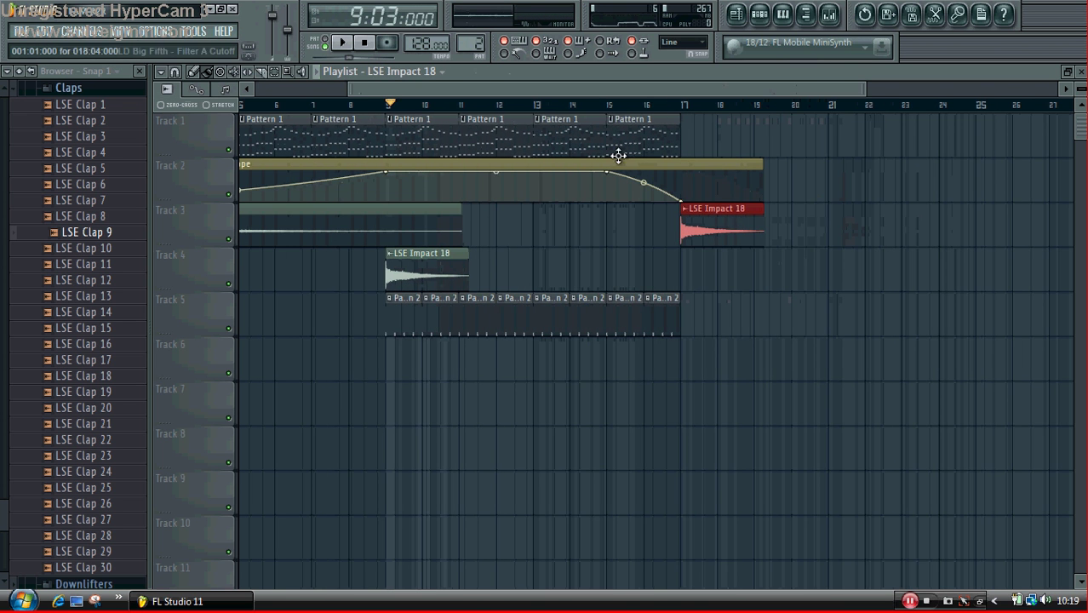
# - Add a Pattern 1 clip on Track 1 at bar 17, shorten it to about a quarter bar, and audition from late in bar 16
pyautogui.moveTo(610, 107); pyautogui.dragTo(681, 108)
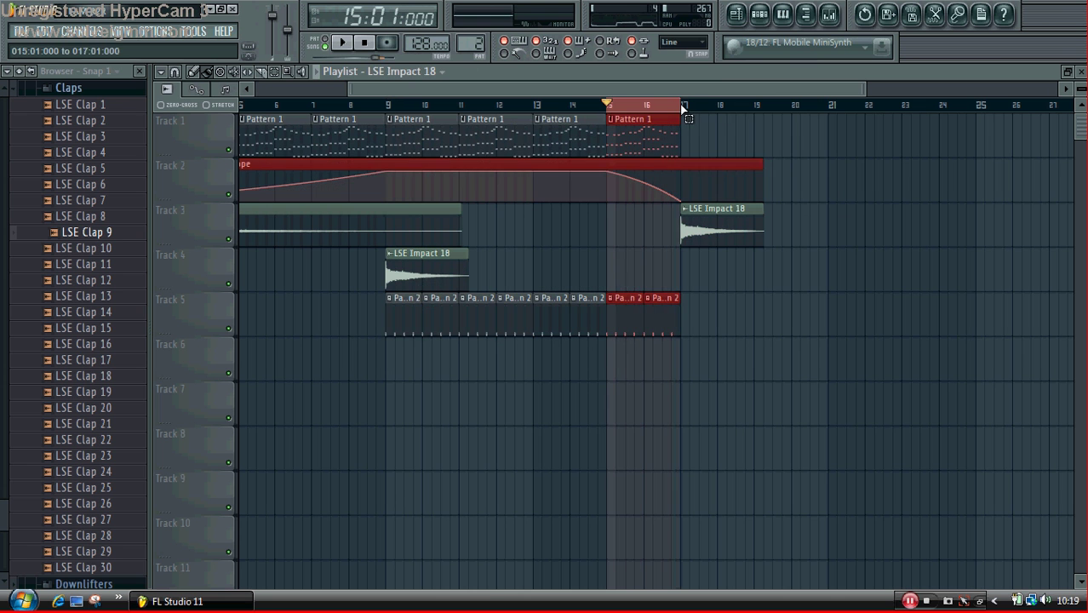
pyautogui.keyDown('ctrl'); pyautogui.click(672, 106); pyautogui.keyUp('ctrl')
pyautogui.click(650, 147)
pyautogui.click(694, 142)
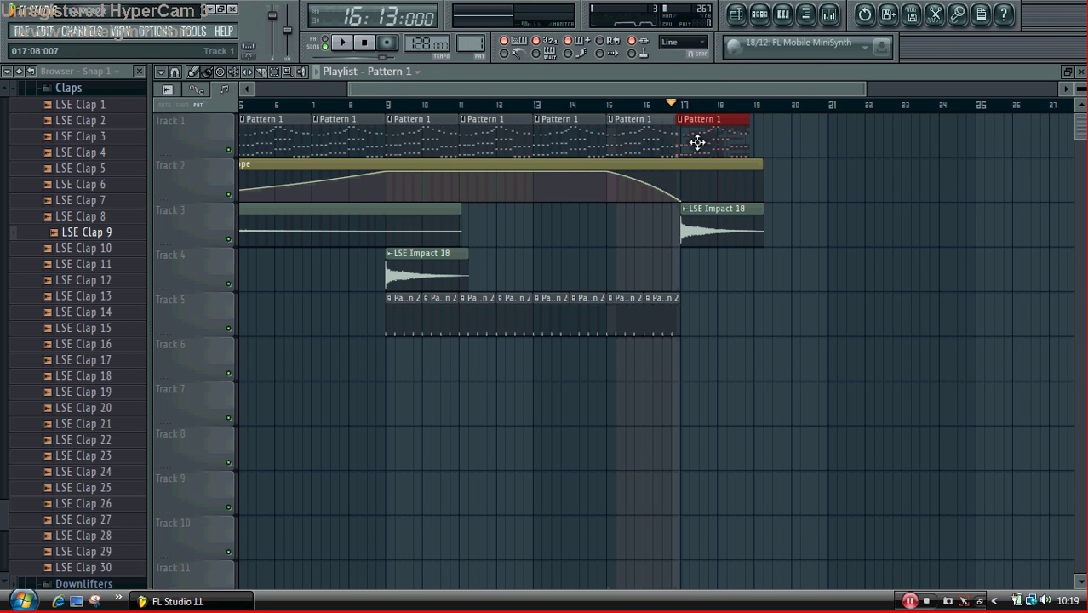
pyautogui.moveTo(754, 142); pyautogui.dragTo(711, 156)
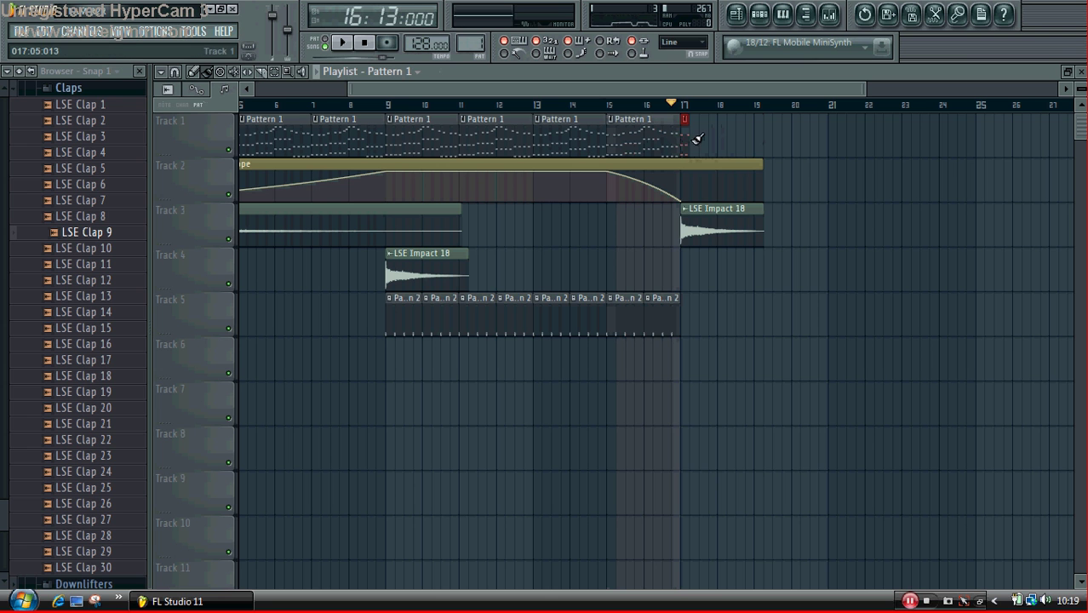
pyautogui.press('space')
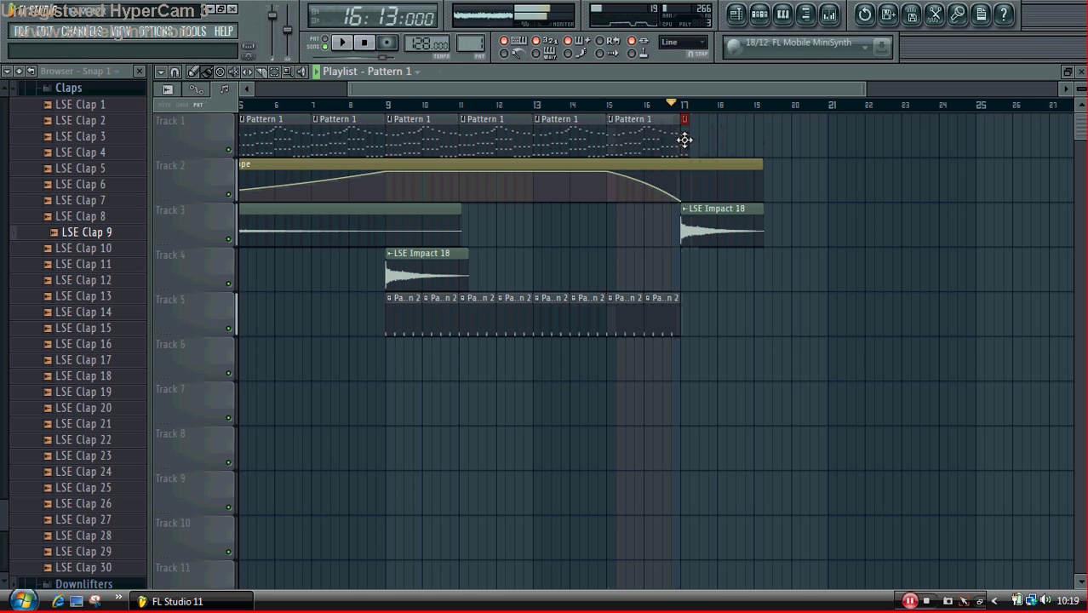
# - Add a second quarter-bar Pattern 1 clip on Track 1 halfway through bar 17 and audition the chopped clips
pyautogui.click(694, 145)
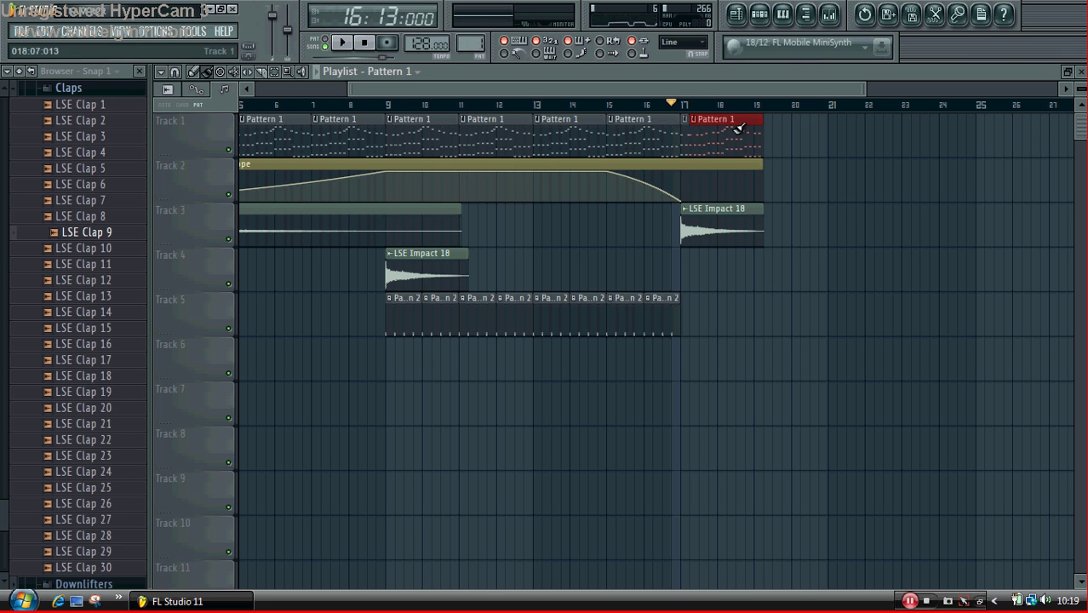
pyautogui.rightClick(752, 129)
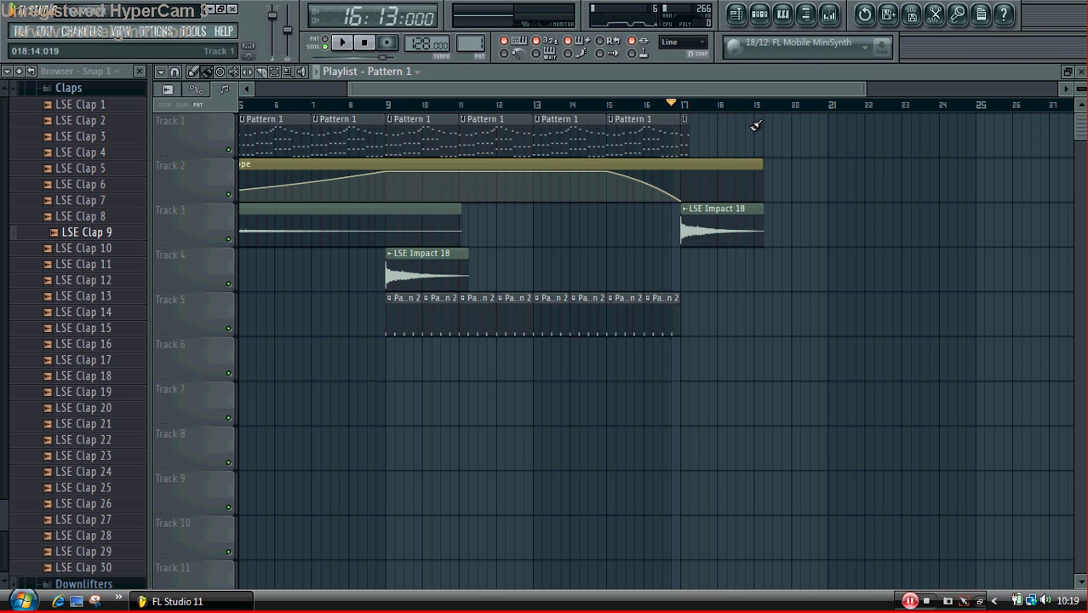
pyautogui.press('space')
pyautogui.click(698, 143)
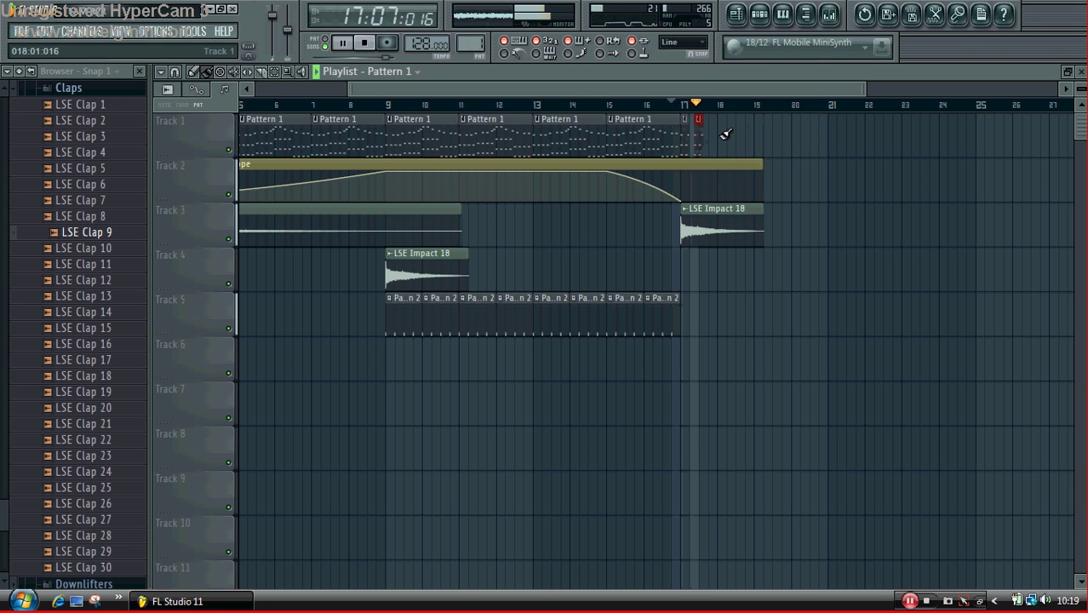
pyautogui.moveTo(700, 138); pyautogui.dragTo(706, 137)
pyautogui.press('space')
pyautogui.press('space')
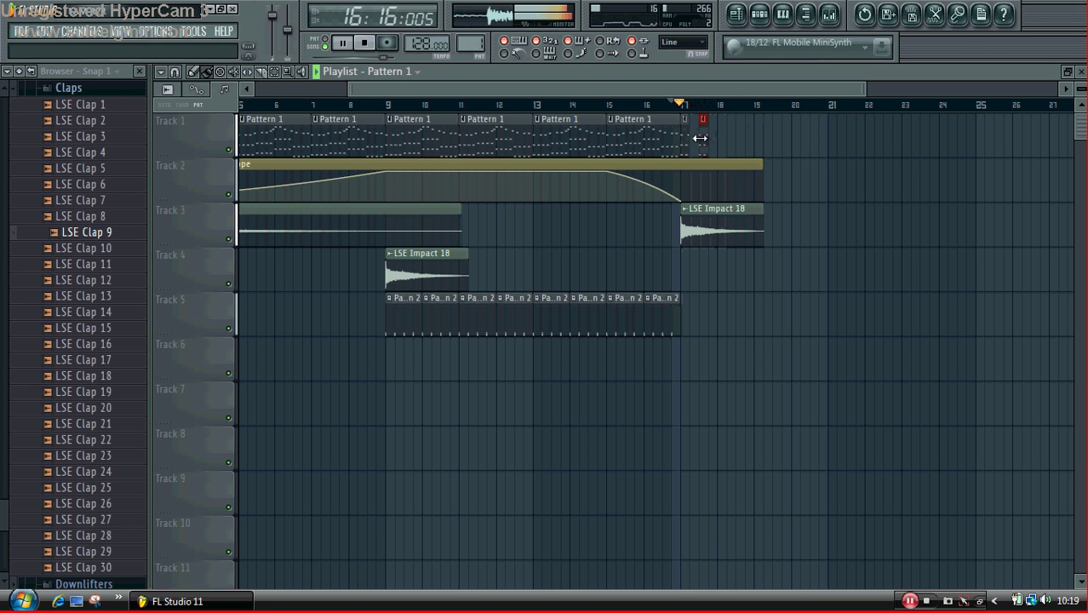
# - Repeat the short Pattern 1 clip on Track 1 every half bar from bar 18 to mid-bar 20, and stop playback
pyautogui.click(721, 136)
pyautogui.click(740, 135)
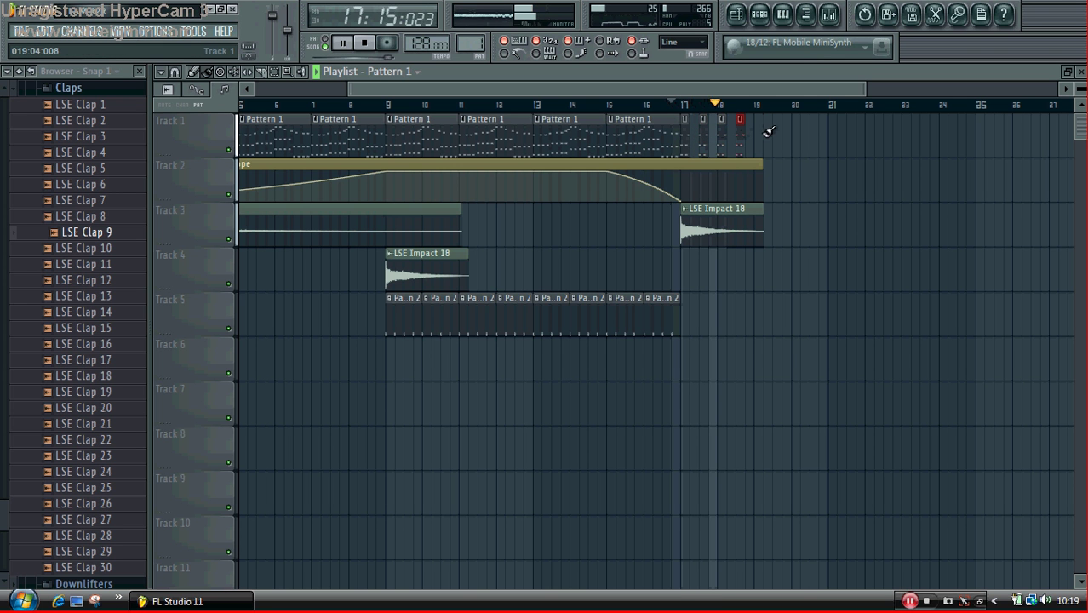
pyautogui.click(758, 136)
pyautogui.click(776, 137)
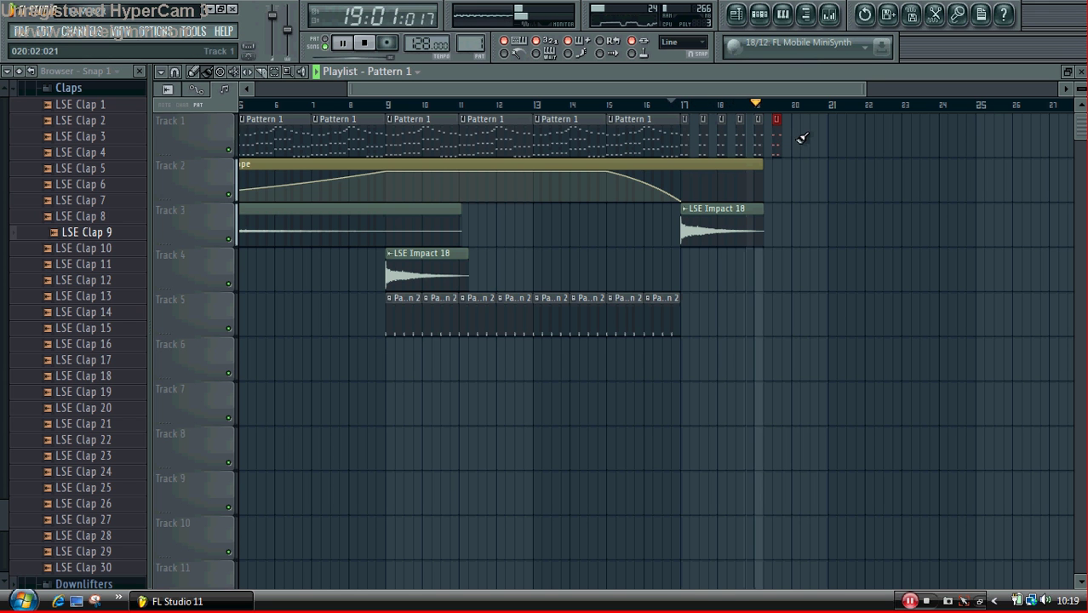
pyautogui.click(794, 136)
pyautogui.click(813, 137)
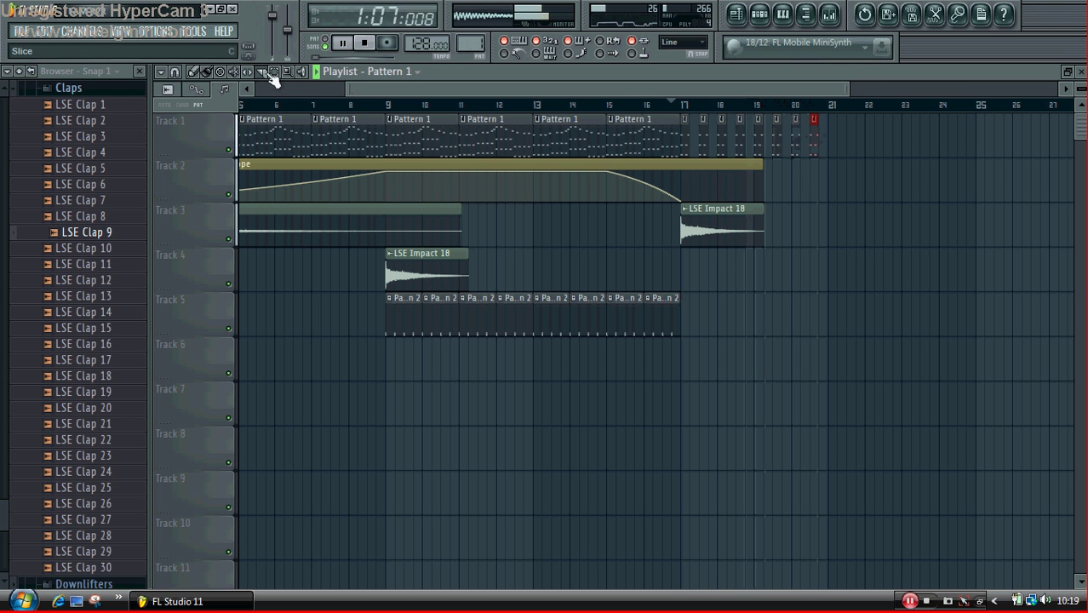
pyautogui.press('space')
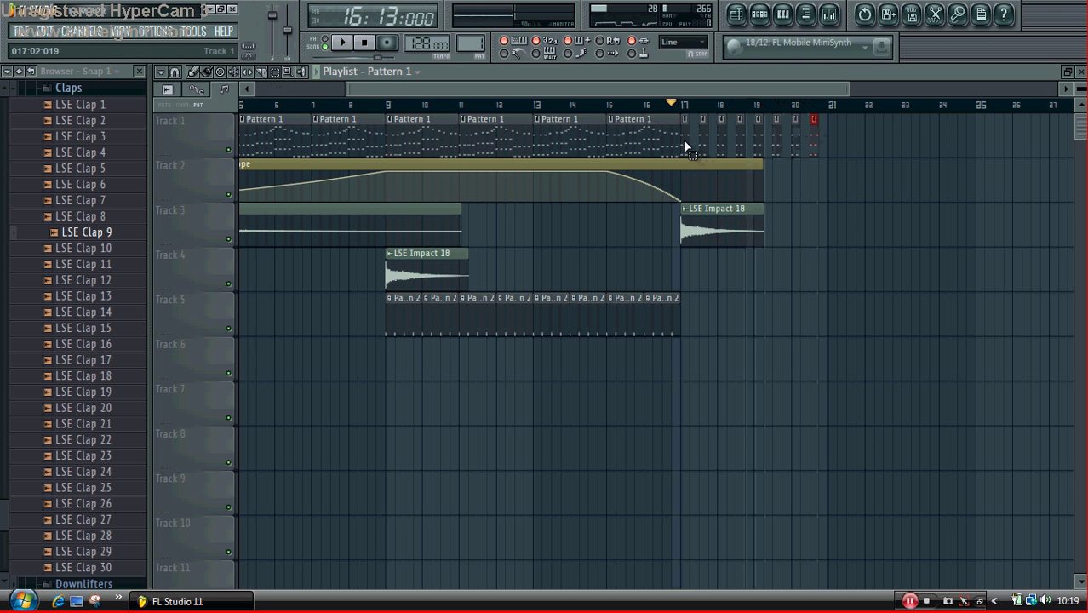
# - Duplicate the row of short Pattern 1 clips on Track 1 and align the copies to start at bar 21
pyautogui.moveTo(685, 146); pyautogui.dragTo(883, 143)
pyautogui.hotkey('ctrl', 'b')
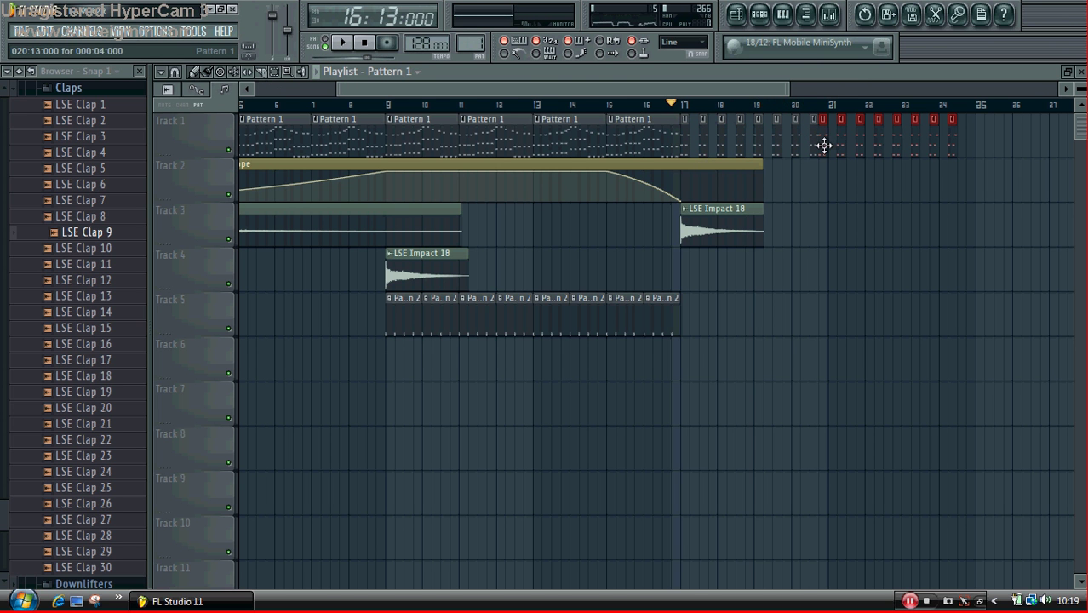
pyautogui.moveTo(826, 143); pyautogui.dragTo(834, 148)
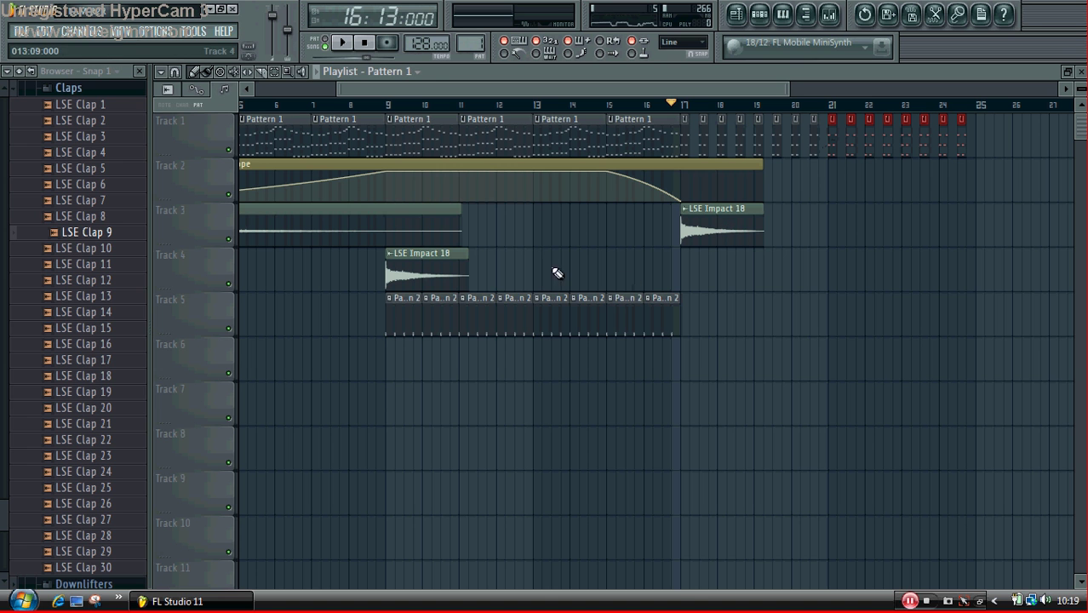
# - Place an LSE Impact 13 clip on Track 5 at bar 17 and extend the Filter A Cutoff automation to bar 25, rising from bar 17
pyautogui.moveTo(724, 372); pyautogui.dragTo(733, 308)
pyautogui.press('space')
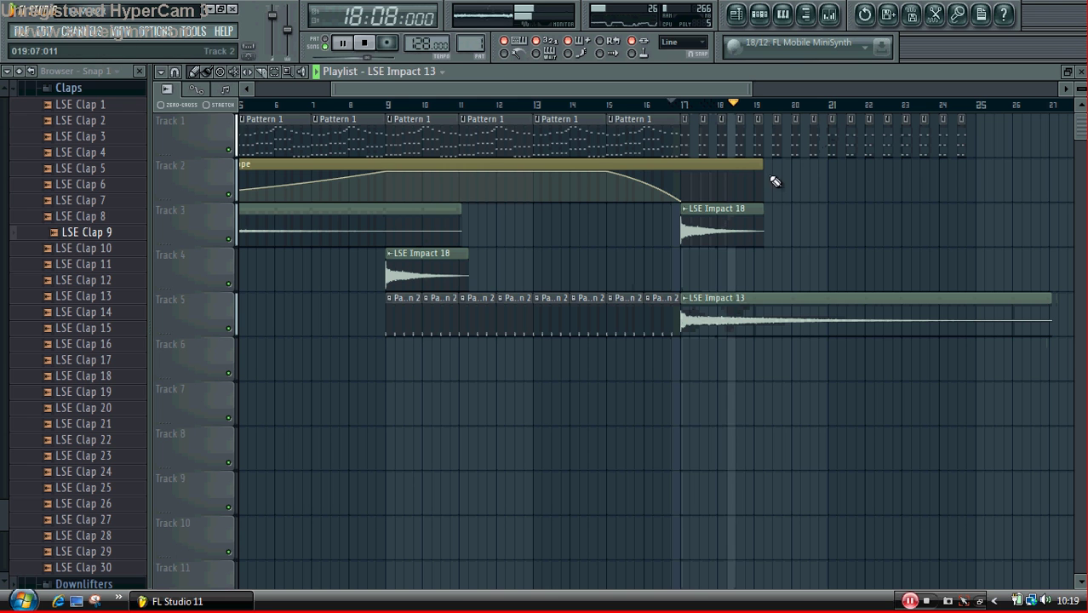
pyautogui.moveTo(762, 175); pyautogui.dragTo(980, 174)
pyautogui.press('space')
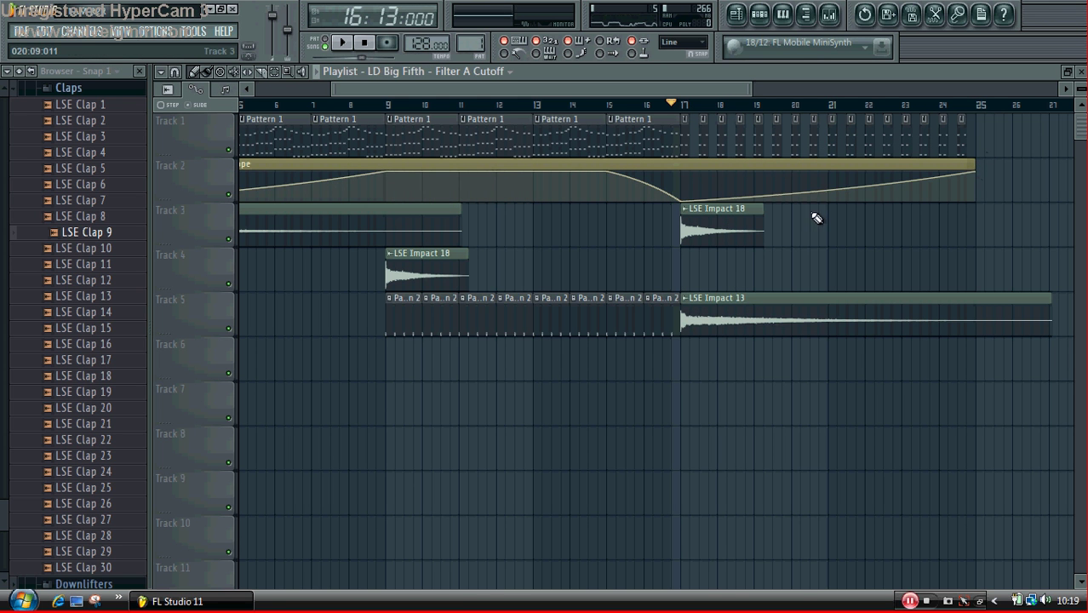
# - Find the 4 KIT 126 BPM A folder in the Anvesi Bigroom sample pack and preview the LEAD UP 126 sample
pyautogui.click(96, 89)
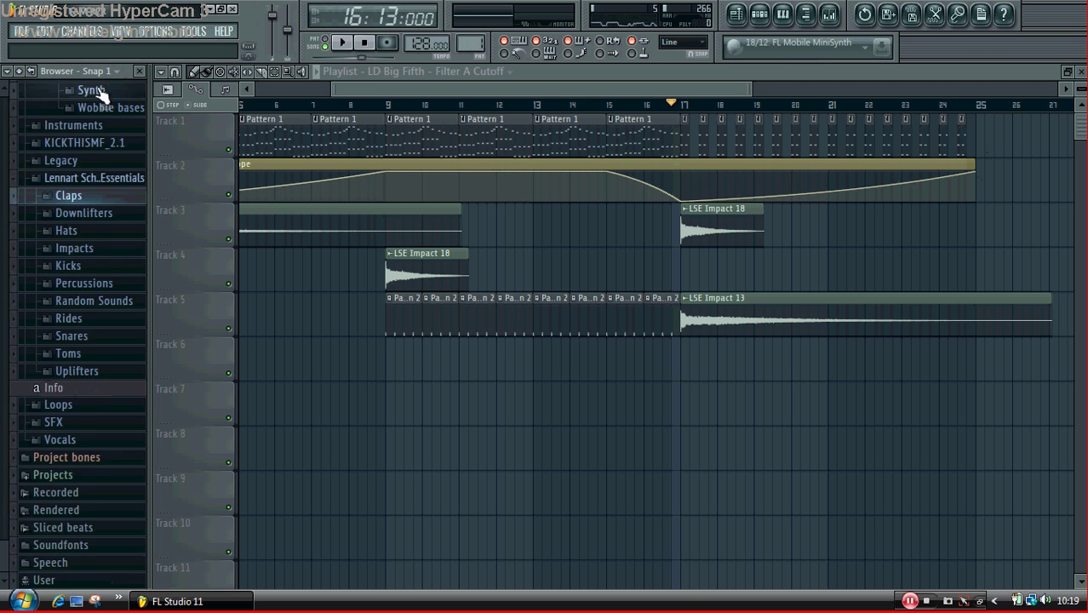
pyautogui.scroll(20, 2, 94)
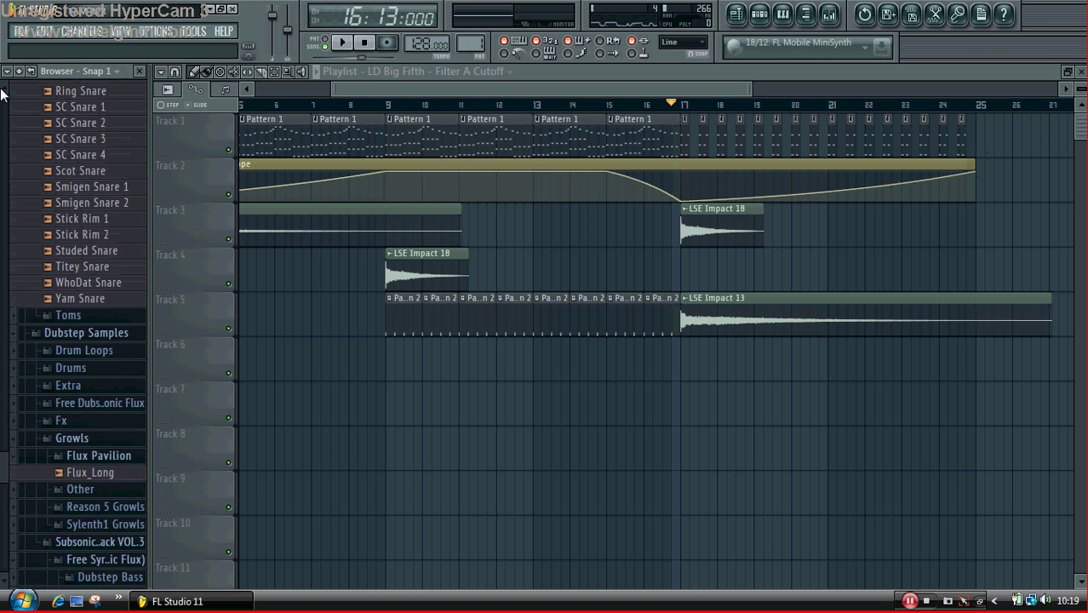
pyautogui.scroll(20, 2, 94)
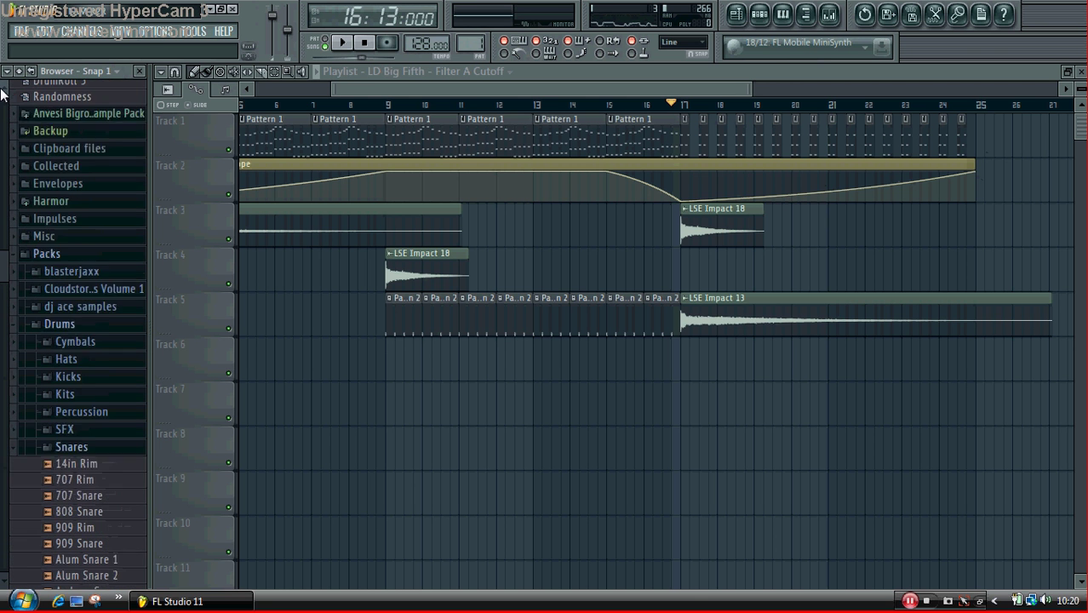
pyautogui.click(128, 145)
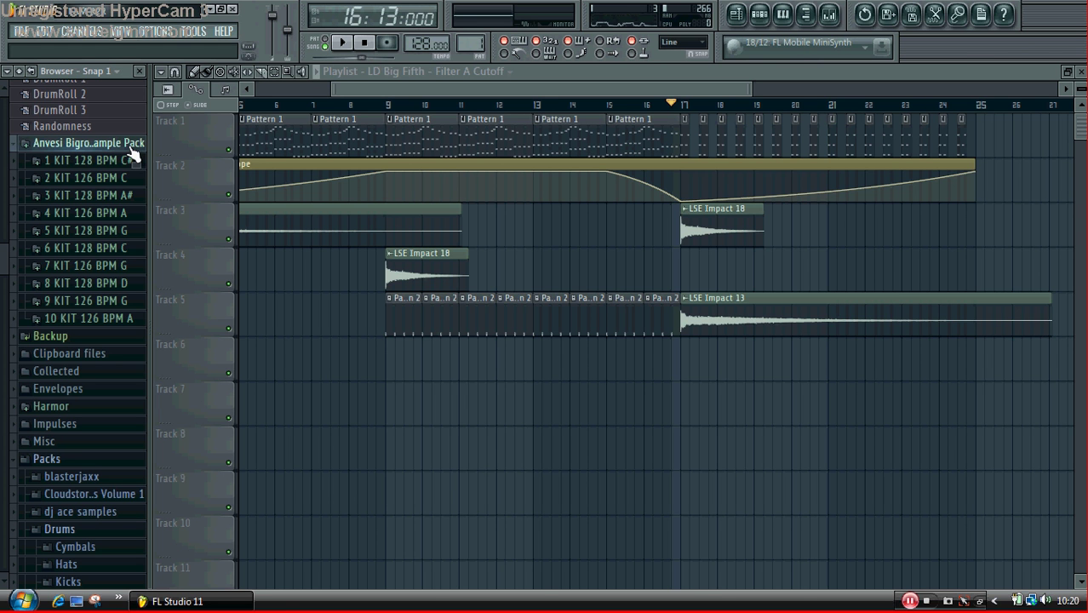
pyautogui.click(116, 213)
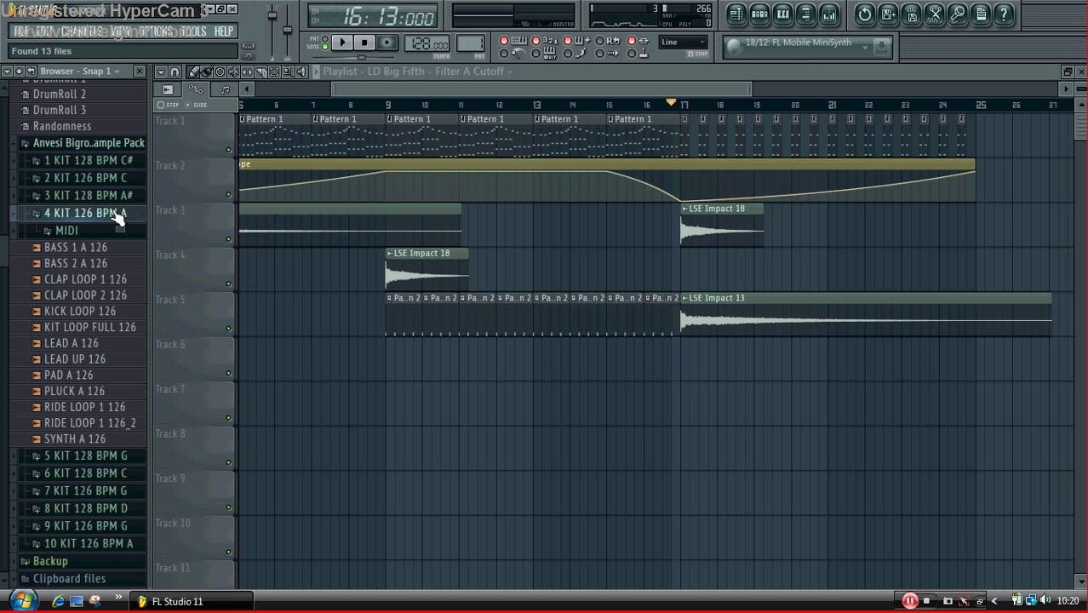
pyautogui.click(99, 359)
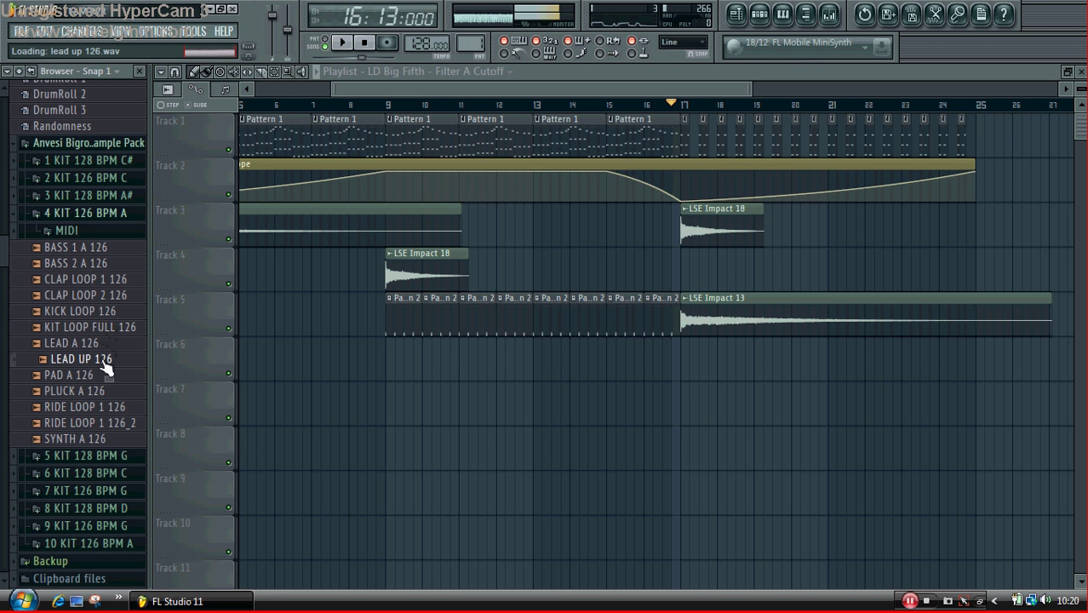
# - Place the LEAD UP 126 sample on Track 6, spanning bars 17 to 25
pyautogui.moveTo(102, 359); pyautogui.dragTo(412, 387)
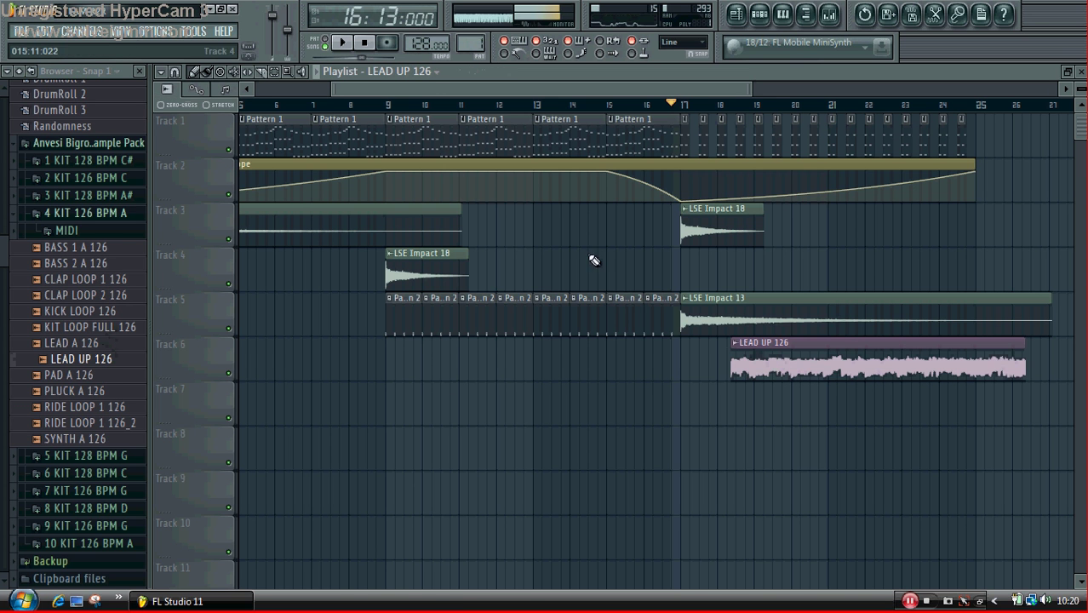
pyautogui.click(368, 44)
pyautogui.moveTo(787, 362); pyautogui.dragTo(736, 363)
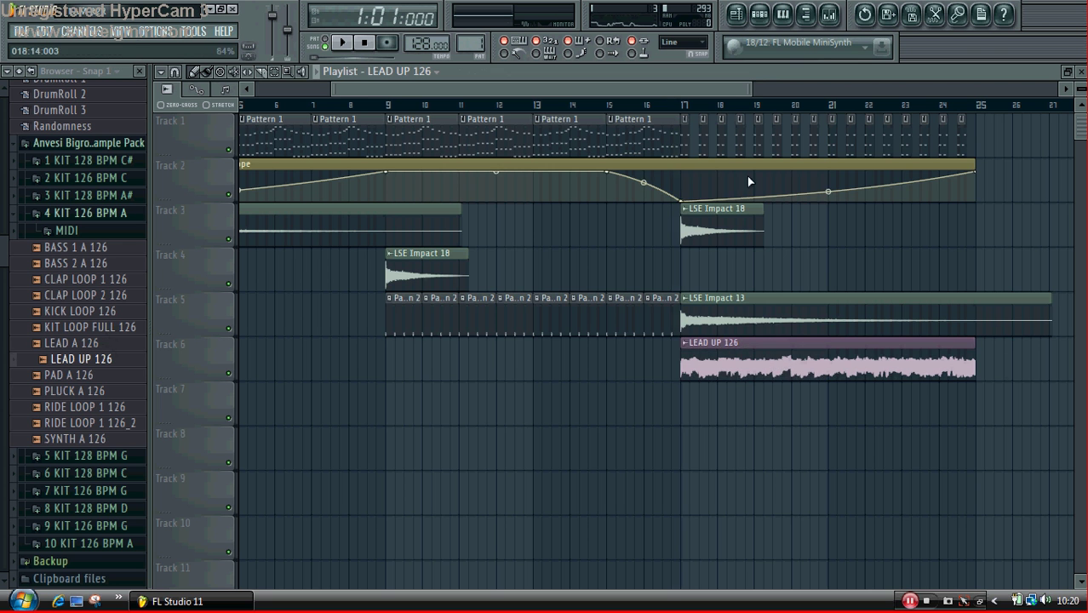
# - Open the channel settings of the LEAD UP 126 clip on Track 6
pyautogui.moveTo(750, 86); pyautogui.dragTo(759, 127)
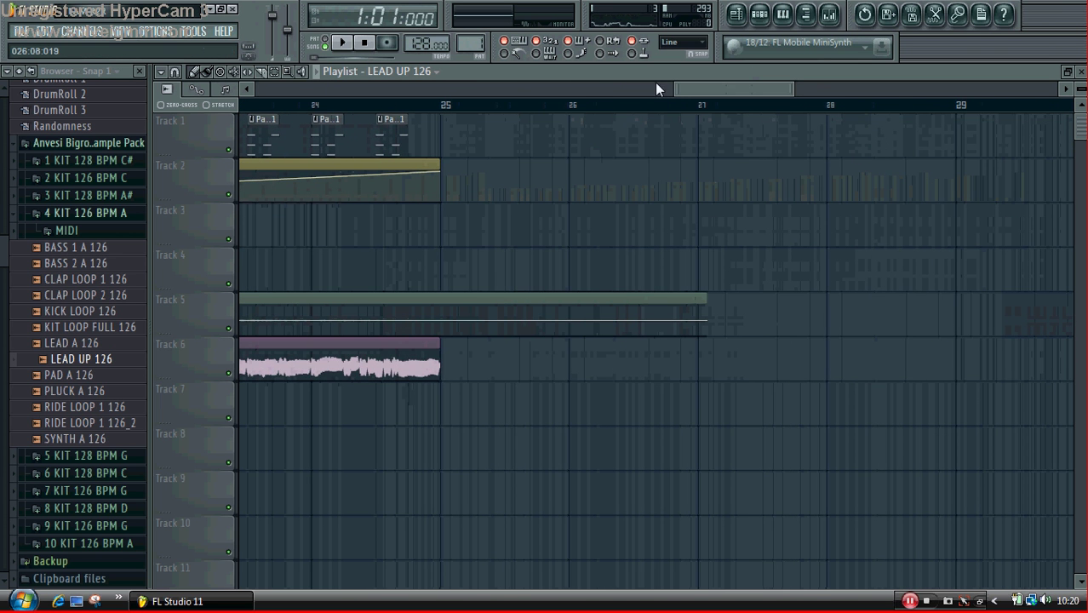
pyautogui.moveTo(677, 88); pyautogui.dragTo(490, 82)
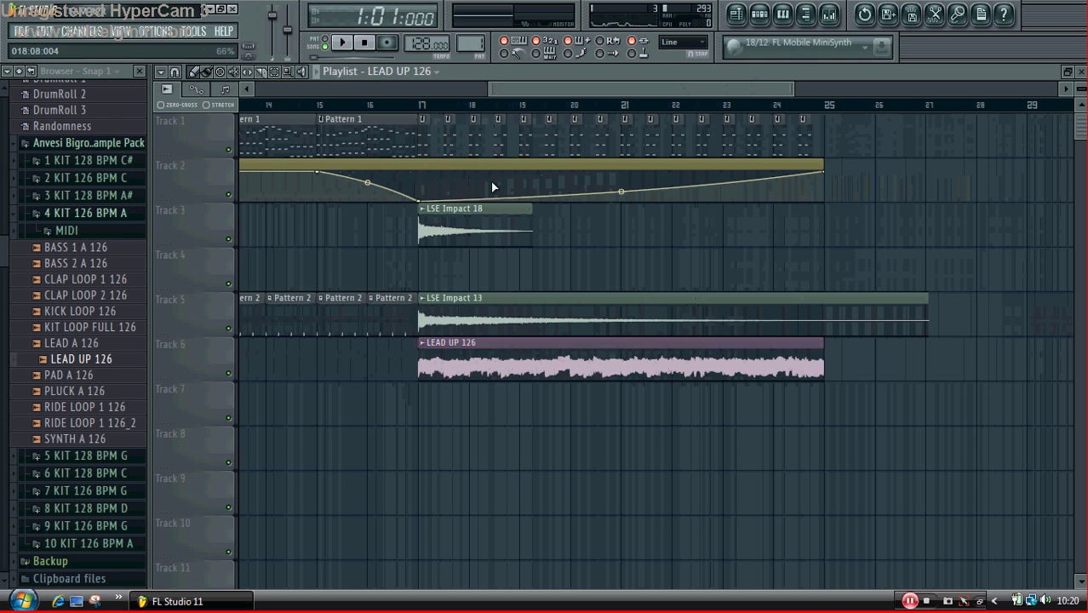
pyautogui.doubleClick(479, 362)
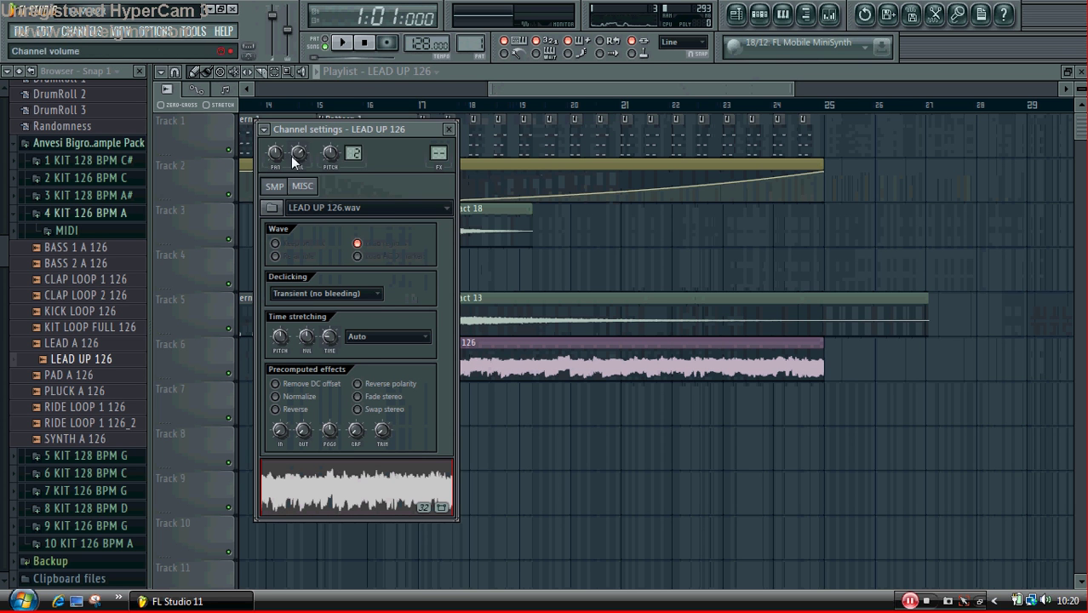
# - Switch to Pattern 3, show the Unsorted channels, and open the piano roll for LD Harder Mach 1
pyautogui.click(764, 19)
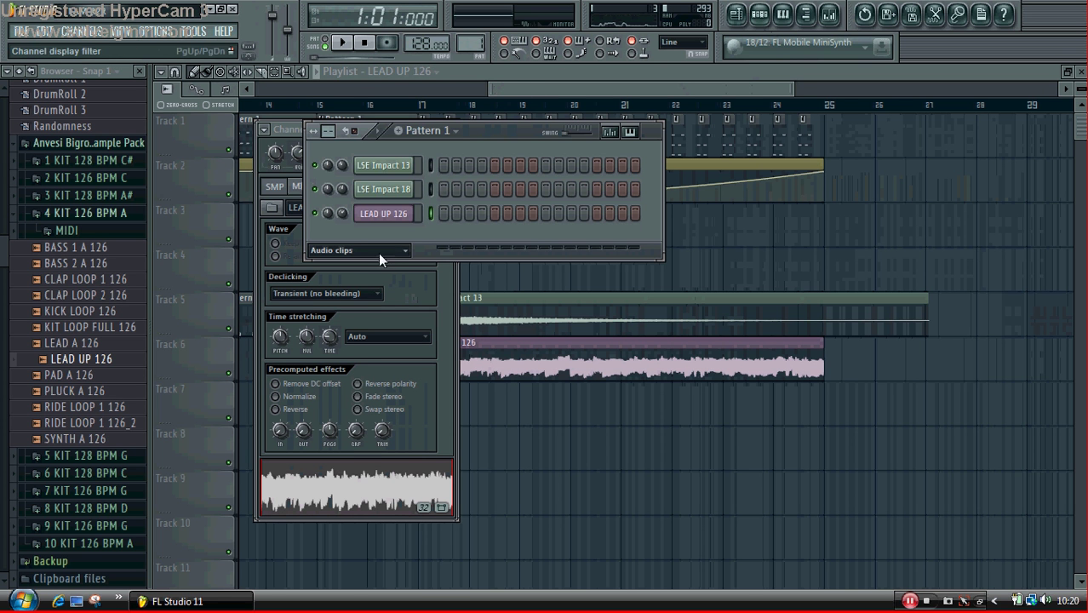
pyautogui.click(368, 312)
pyautogui.moveTo(471, 45); pyautogui.dragTo(474, 39)
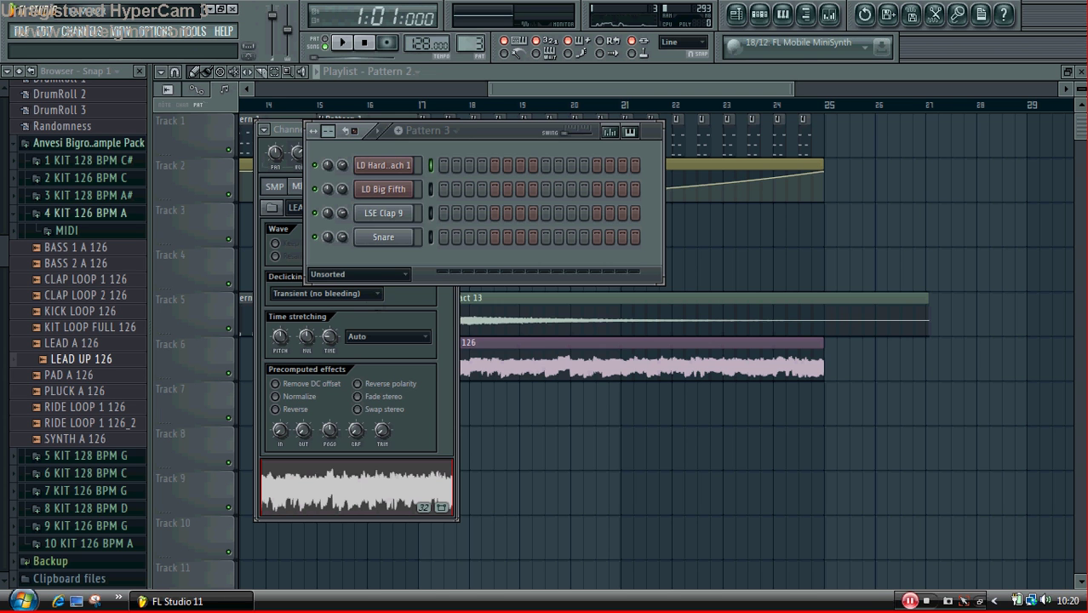
pyautogui.rightClick(396, 170)
pyautogui.click(401, 168)
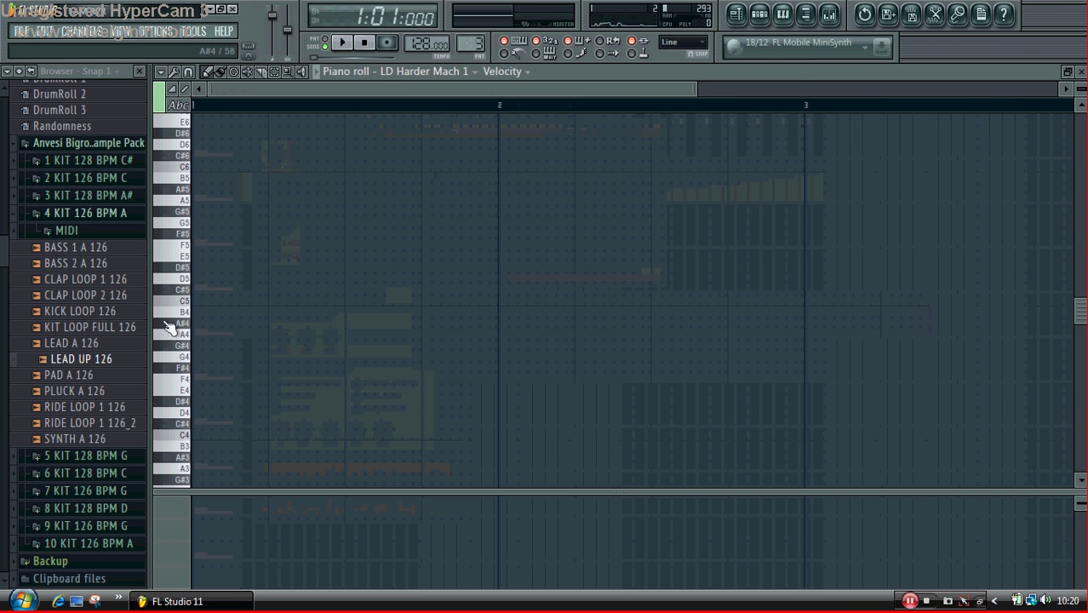
# - Enter one-step C#5 notes on steps 1, 3 and 5 of bar 1, and audition them in pattern mode
pyautogui.click(196, 293)
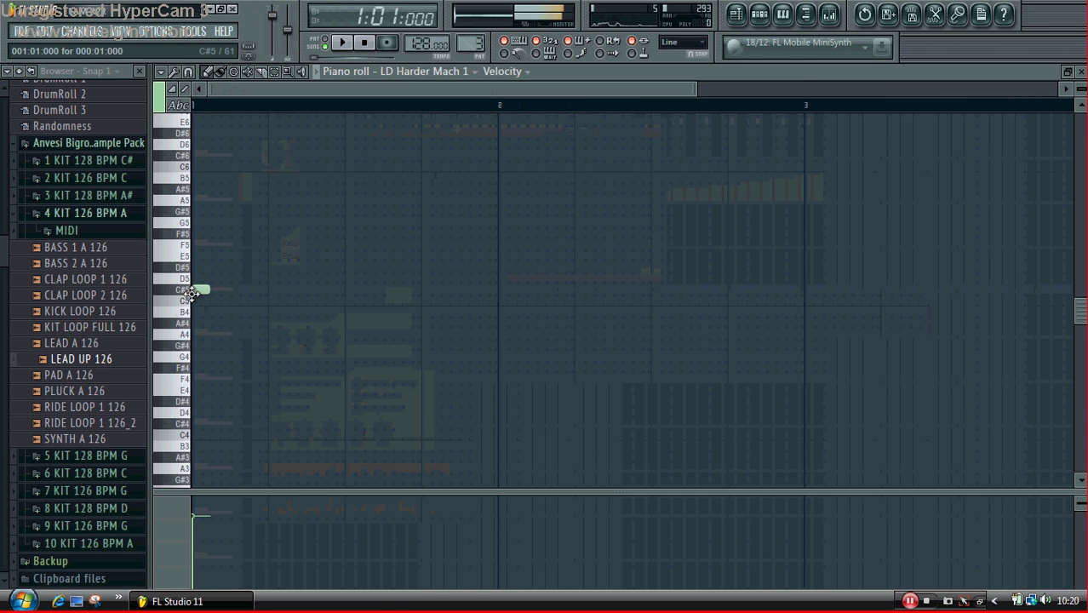
pyautogui.click(237, 294)
pyautogui.click(274, 294)
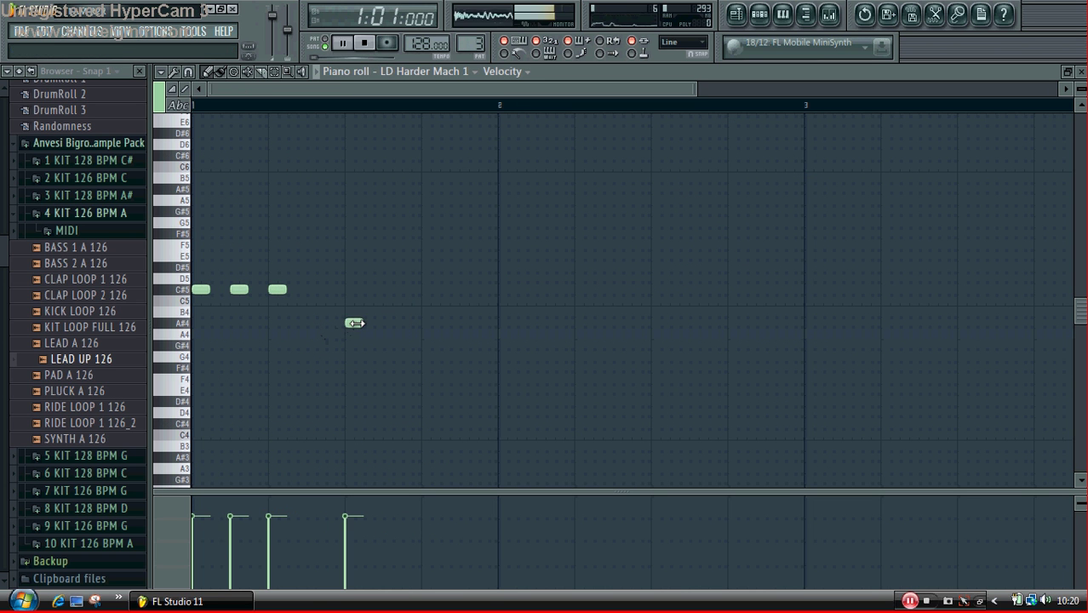
pyautogui.press('space')
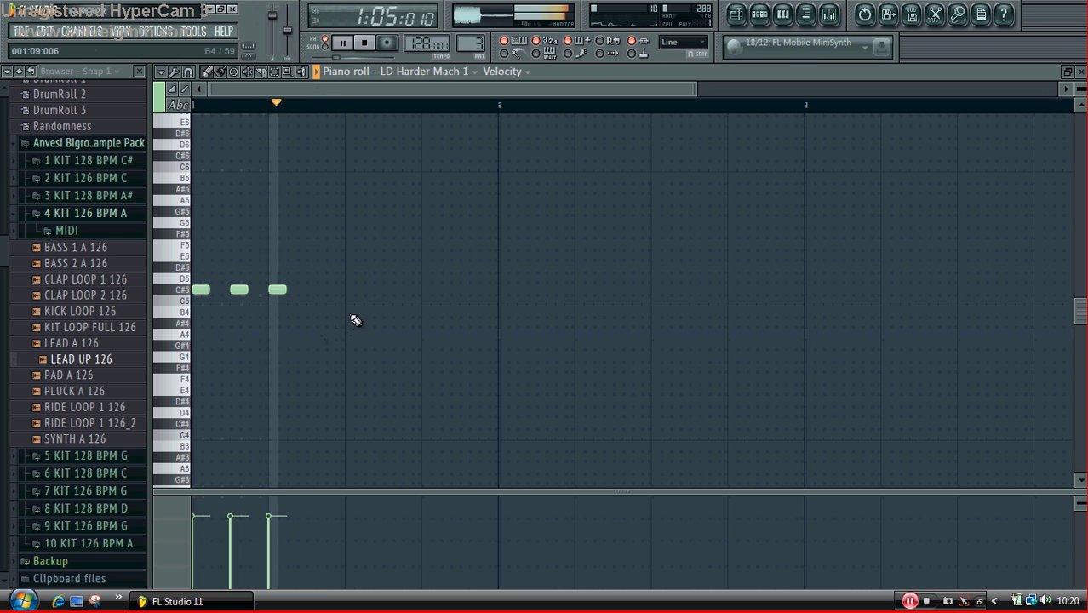
pyautogui.press('space')
# - Add C#5 notes on steps 8, 11 and 13, lengthening the last one to the end of bar 1
pyautogui.click(332, 290)
pyautogui.press('space')
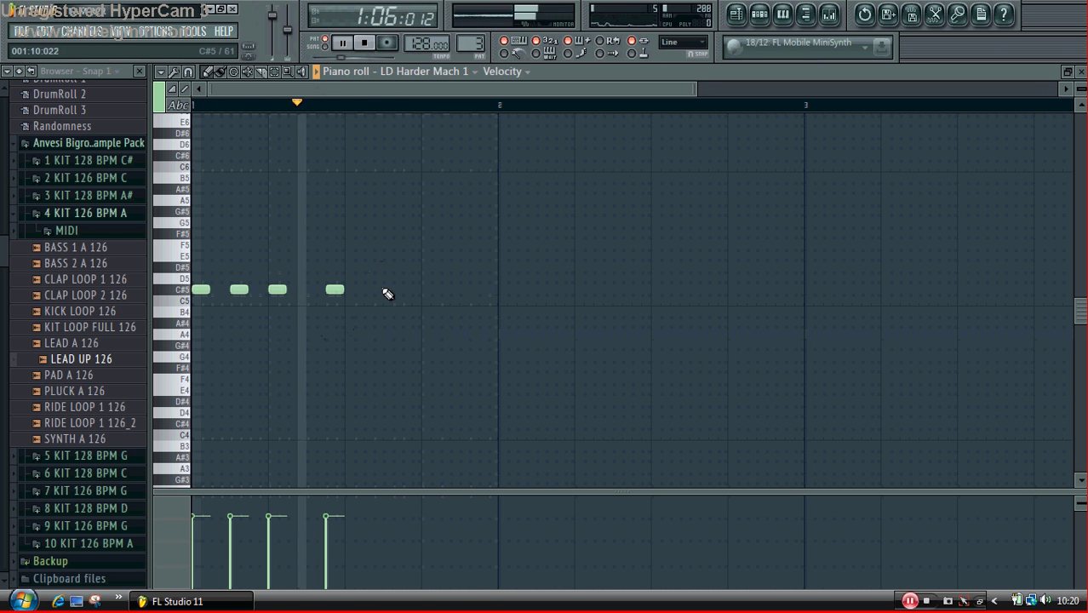
pyautogui.click(385, 289)
pyautogui.click(423, 290)
pyautogui.moveTo(439, 290); pyautogui.dragTo(498, 285)
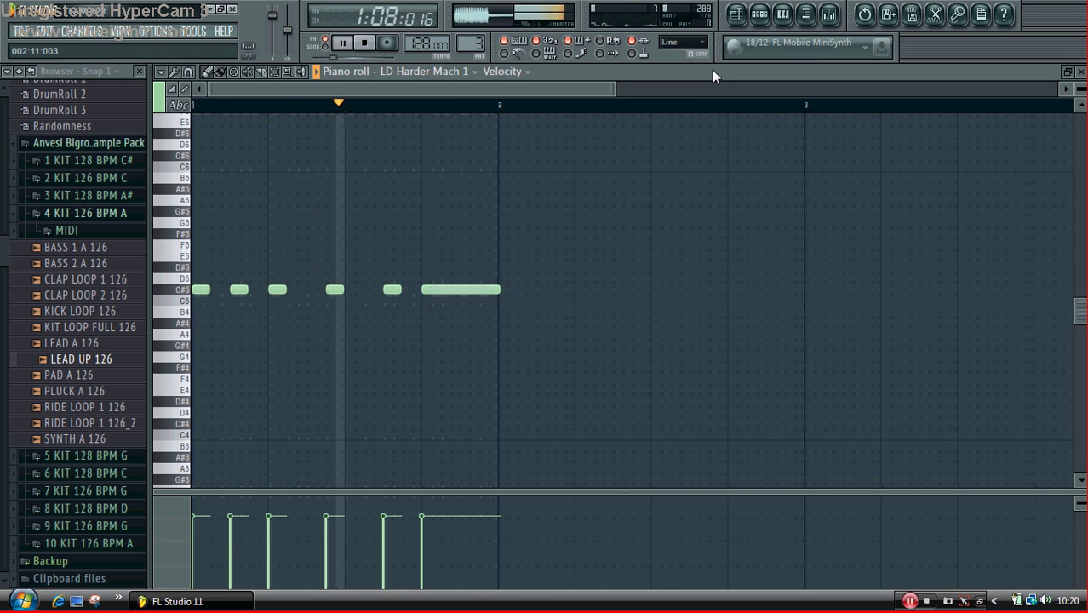
pyautogui.press('space')
# - Show Pattern 3's channels and open the Kicks folder of the Lennart Sch..Essentials pack in the sample browser
pyautogui.click(760, 15)
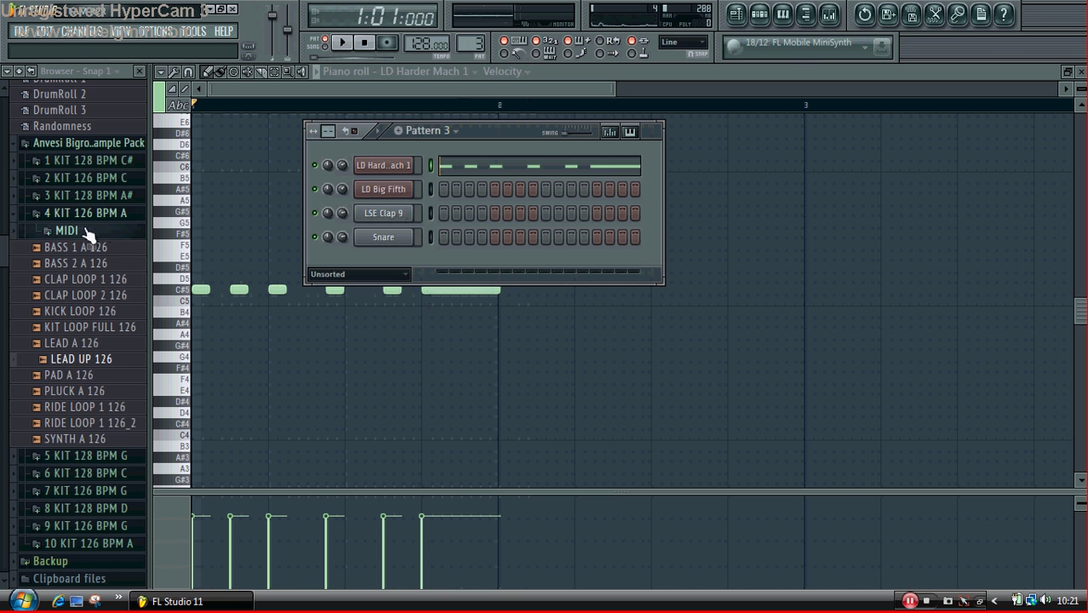
pyautogui.scroll(-15, 24, 351)
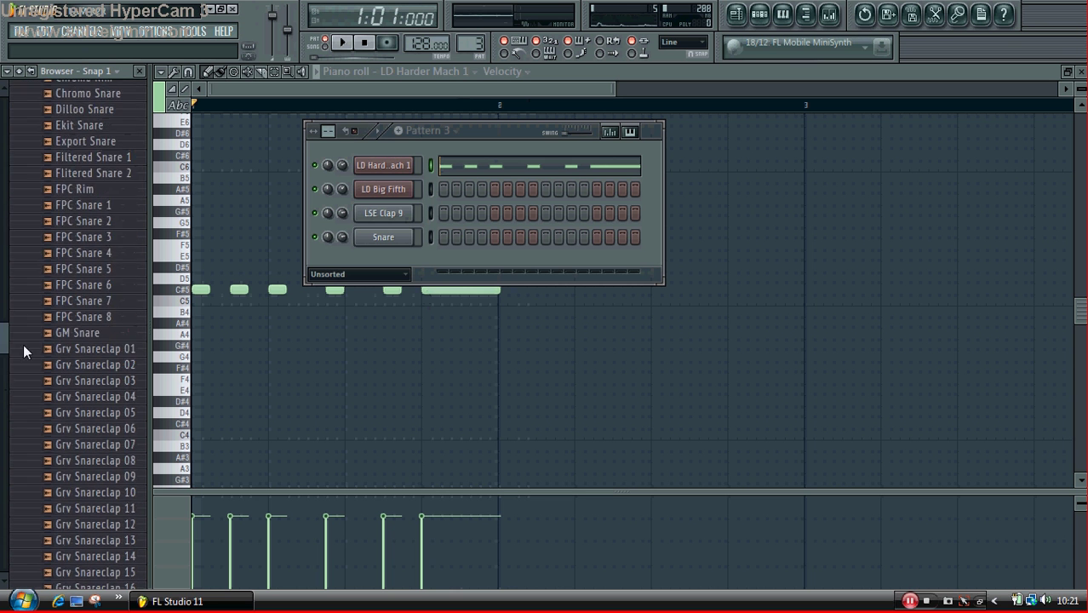
pyautogui.moveTo(24, 347); pyautogui.dragTo(18, 502)
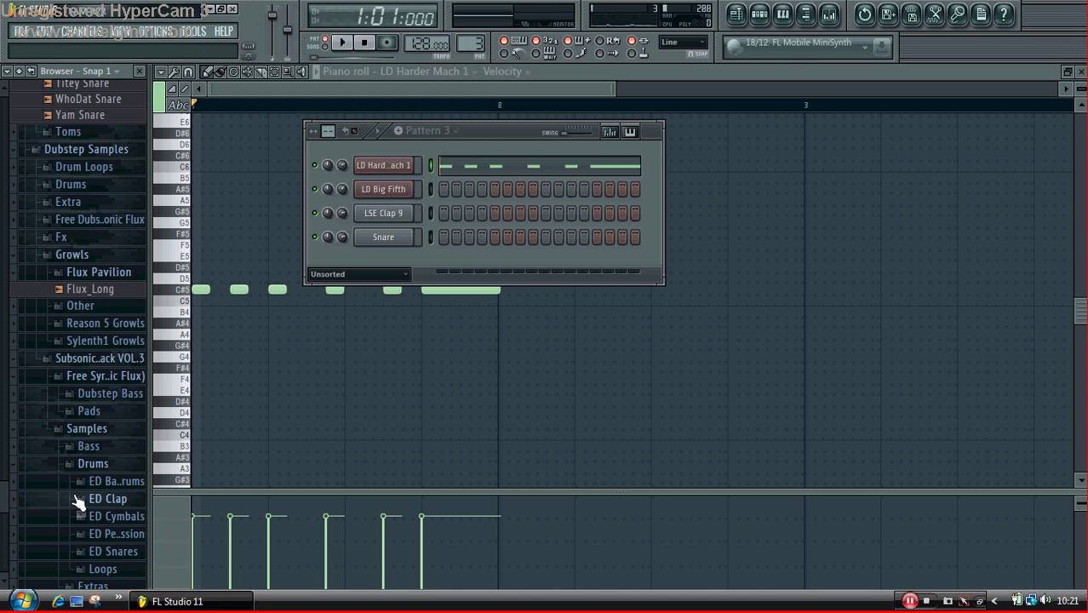
pyautogui.scroll(-7, 19, 500)
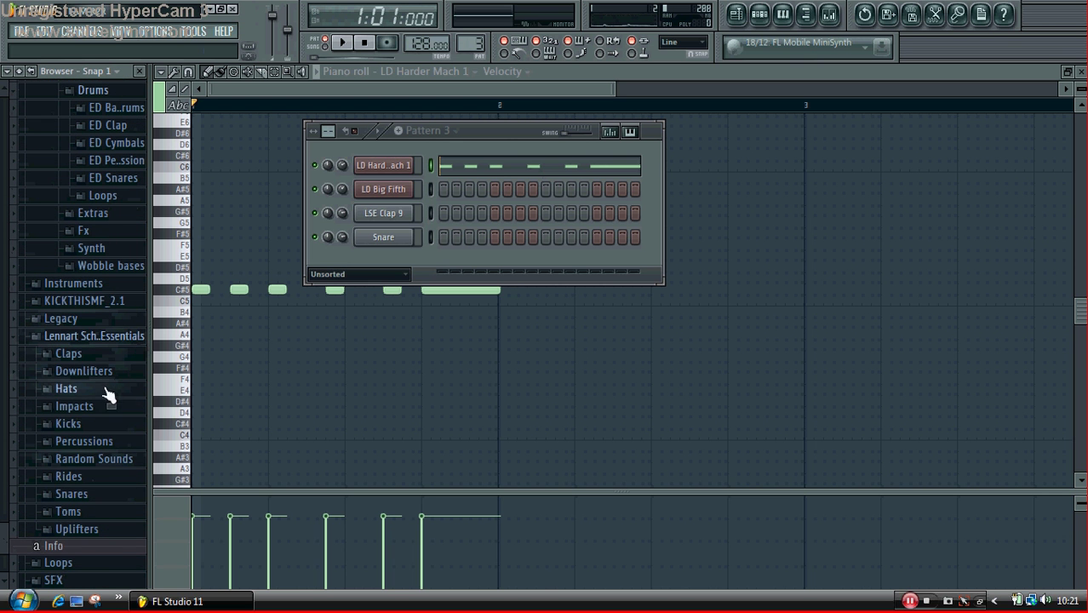
pyautogui.click(85, 424)
# - Audition the LSE Kick samples 9 through 13 and 15 through 17 to compare their sound
pyautogui.click(120, 297)
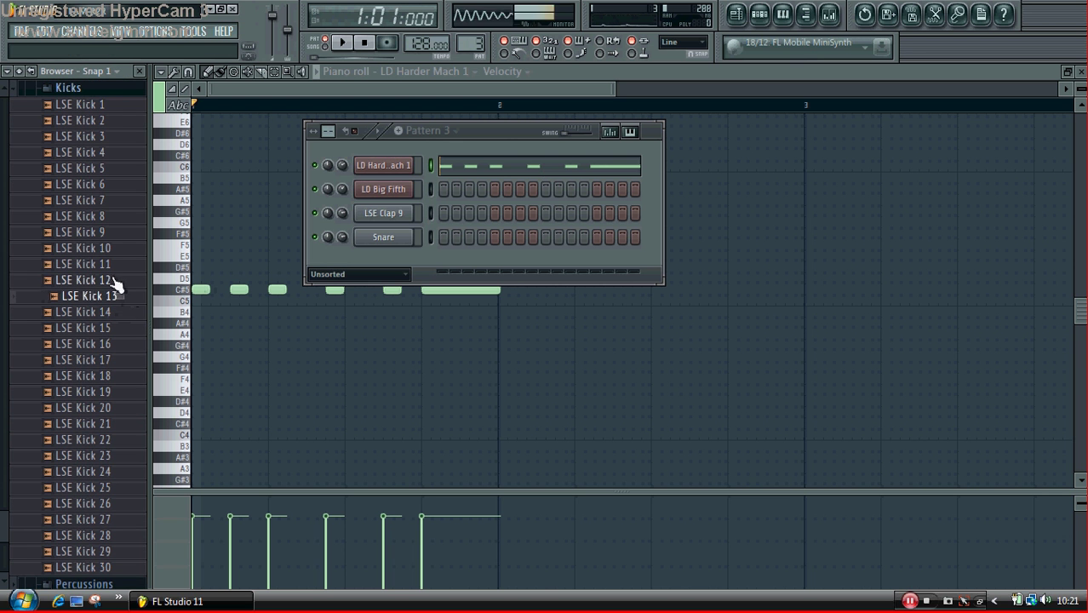
pyautogui.click(119, 281)
pyautogui.click(119, 265)
pyautogui.click(119, 250)
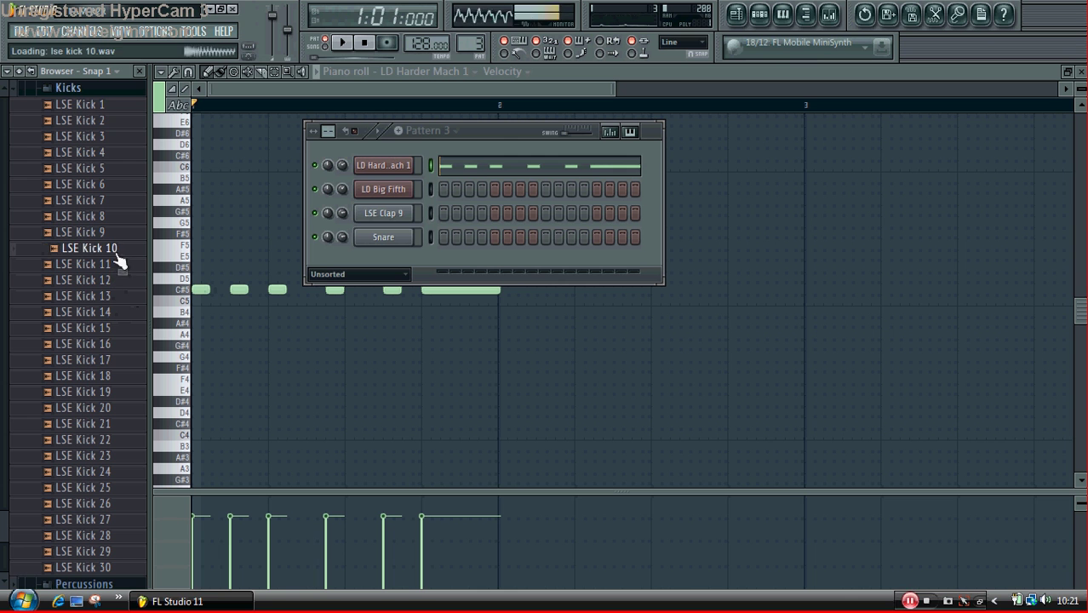
pyautogui.click(120, 235)
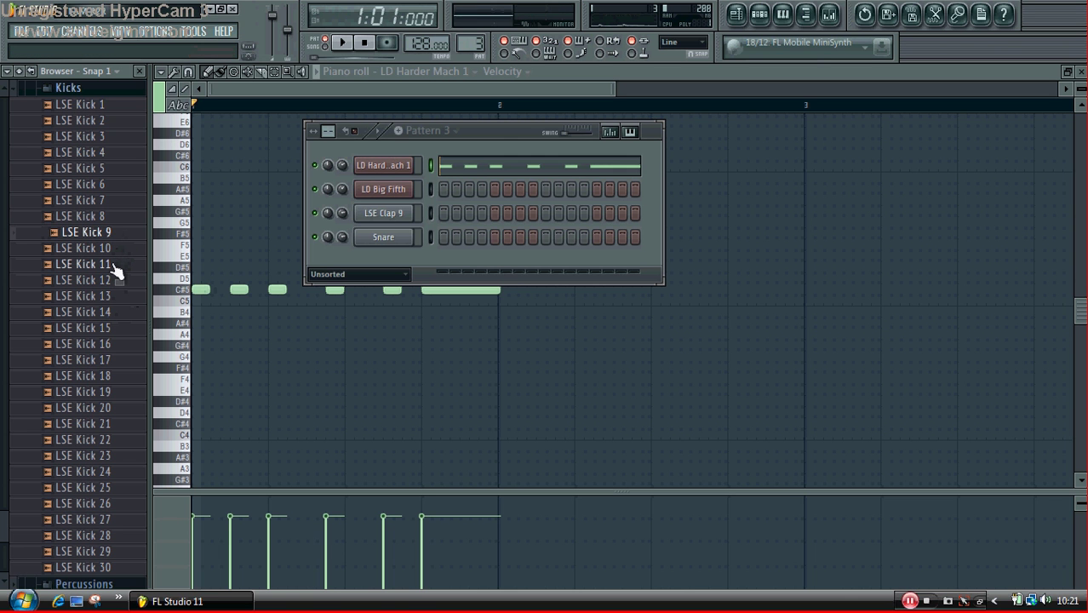
pyautogui.click(118, 266)
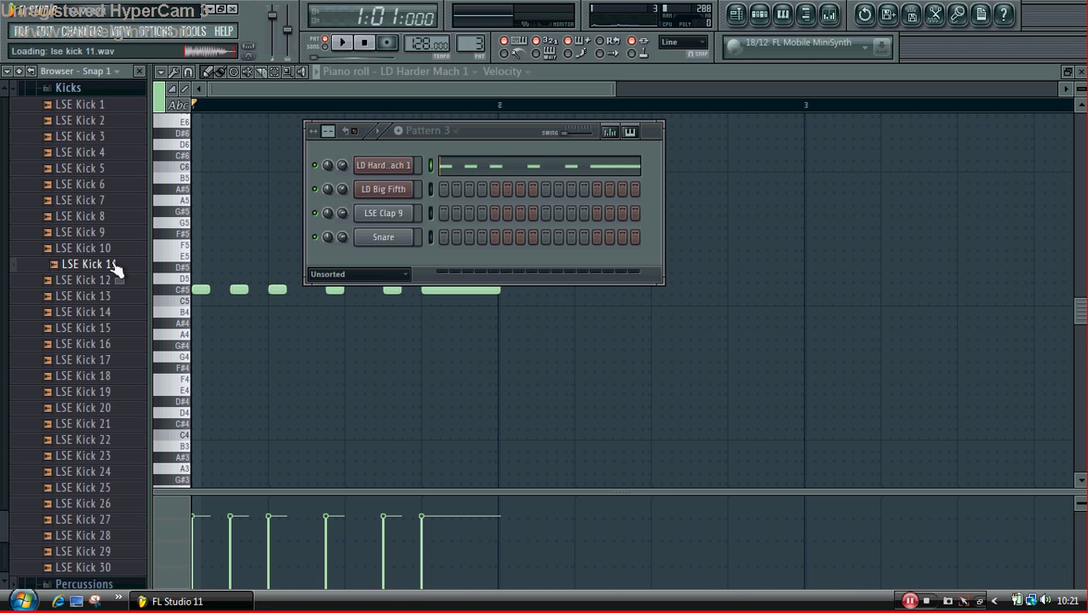
pyautogui.click(109, 298)
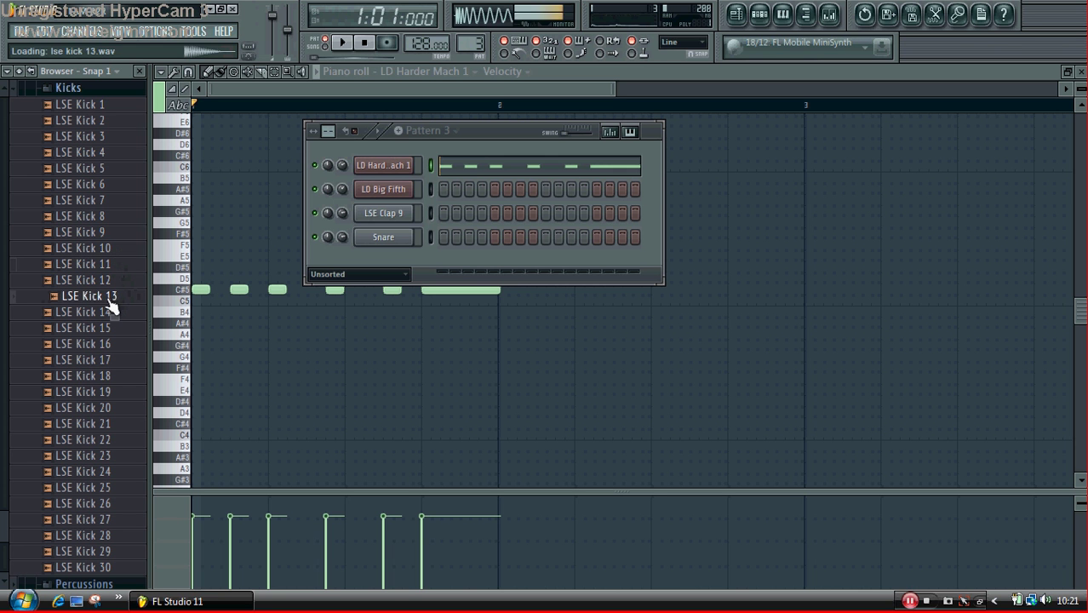
pyautogui.click(102, 328)
pyautogui.click(107, 353)
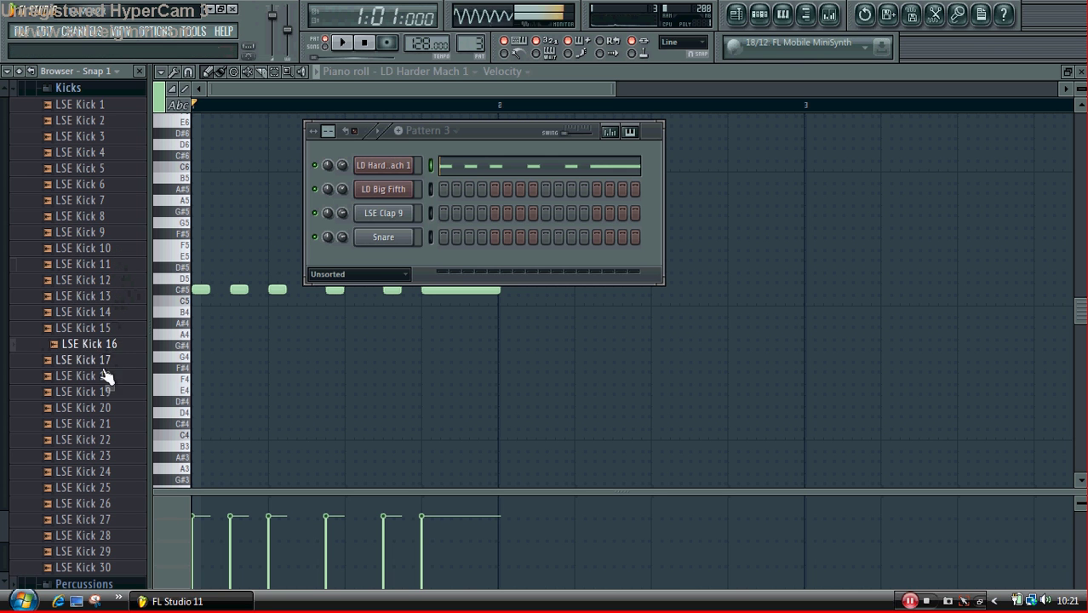
pyautogui.click(109, 368)
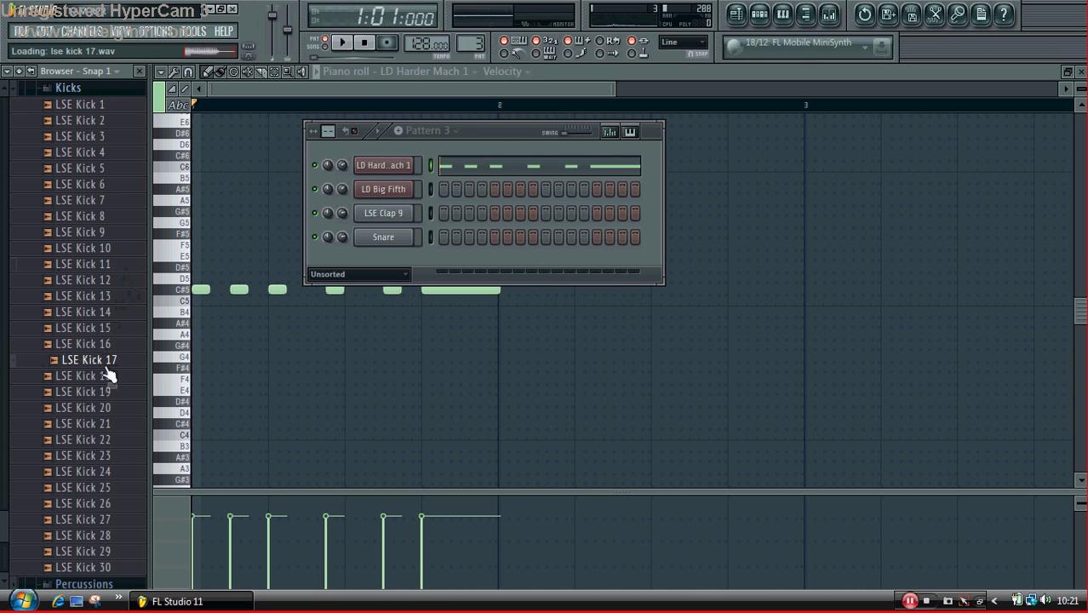
# - Replace the Snare channel's sample with LSE Kick 17, play the pattern briefly, and return to the channel list
pyautogui.moveTo(108, 370); pyautogui.dragTo(369, 340)
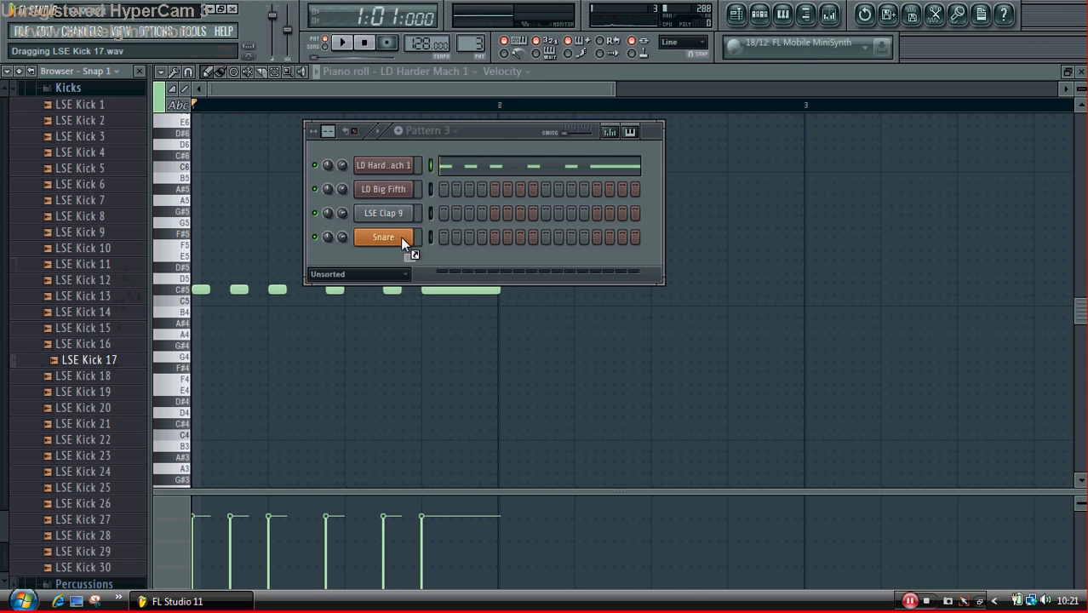
pyautogui.moveTo(401, 237); pyautogui.dragTo(397, 236)
pyautogui.press('space')
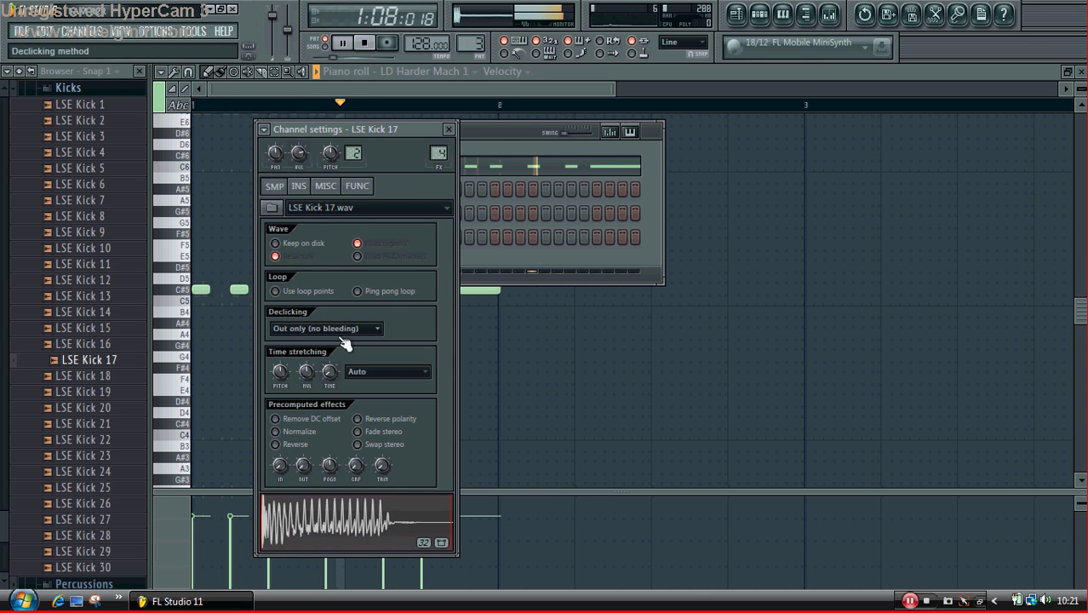
pyautogui.press('space')
pyautogui.click(498, 250)
# - Fill every fourth step of the LSE Kick 17 channel and play the pattern
pyautogui.rightClick(397, 236)
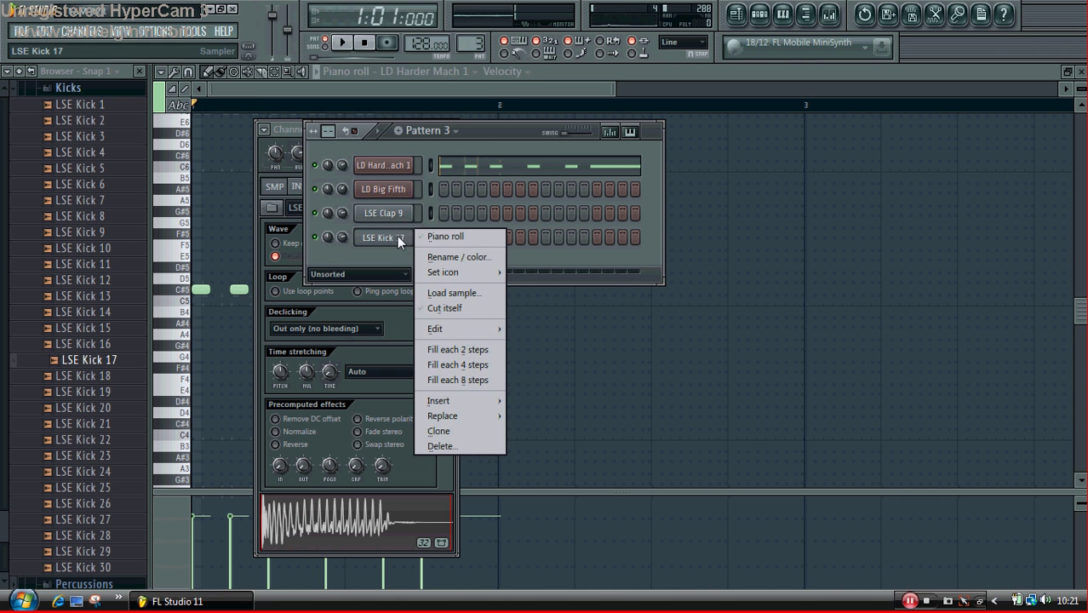
pyautogui.click(445, 359)
pyautogui.press('space')
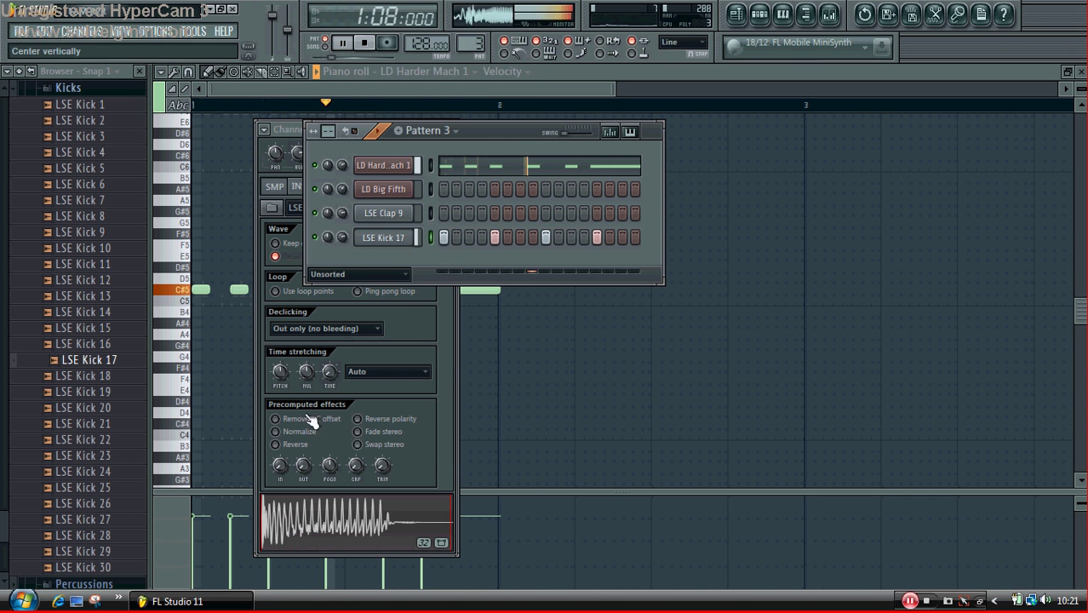
# - Raise the time-stretching pitch of LSE Kick 17 to about +220 cents while auditioning it with the lead
pyautogui.click(285, 375)
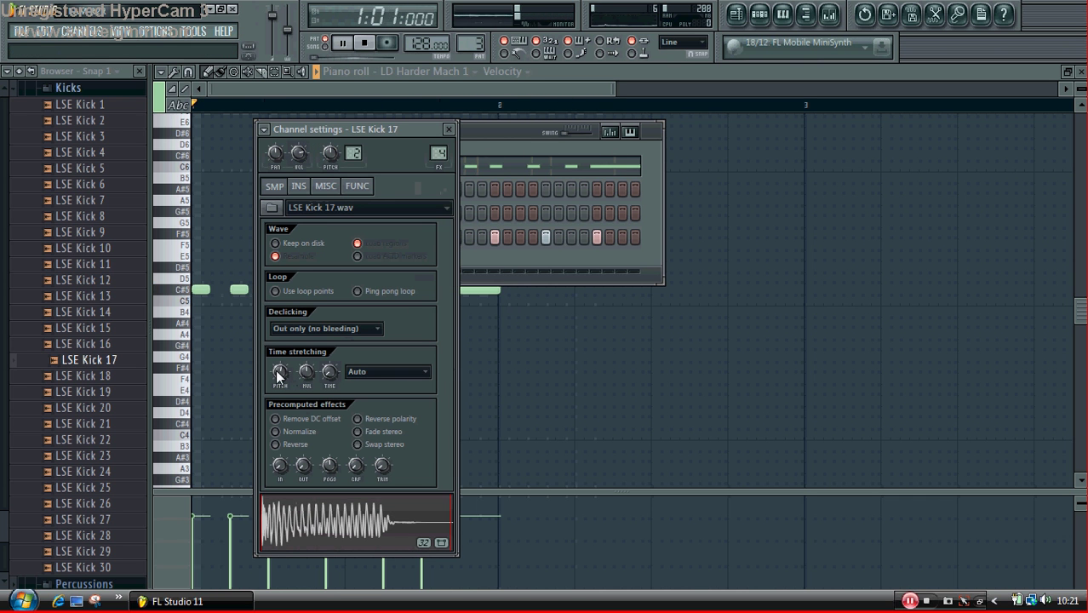
pyautogui.moveTo(276, 370); pyautogui.dragTo(276, 361)
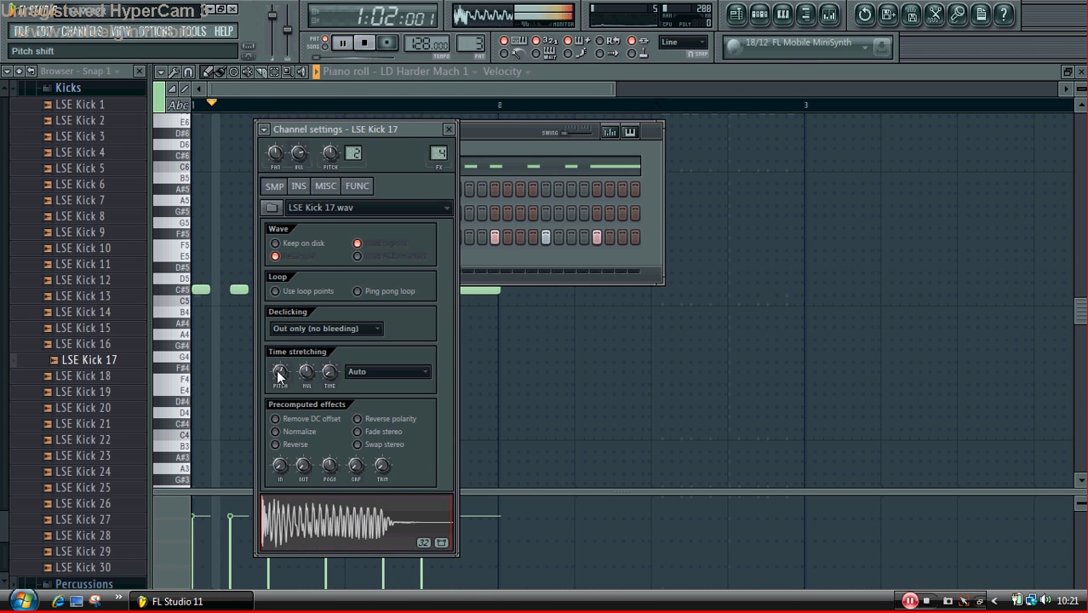
pyautogui.press('space')
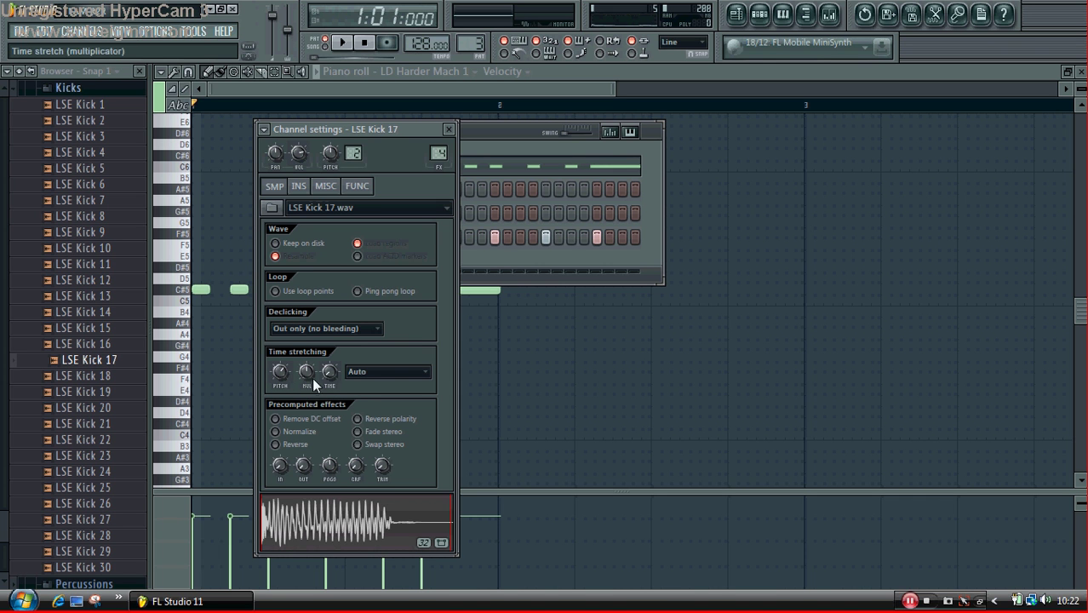
pyautogui.click(498, 270)
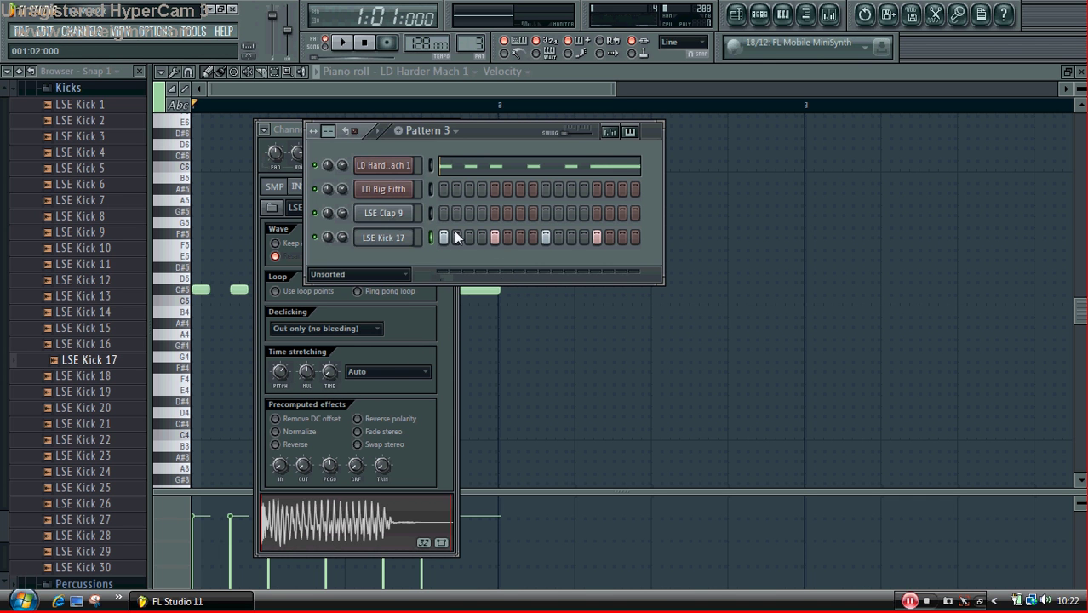
pyautogui.press('space')
pyautogui.press('space')
pyautogui.click(287, 376)
pyautogui.press('space')
pyautogui.moveTo(284, 375)
pyautogui.mouseDown()
pyautogui.moveTo(284, 391)
pyautogui.moveTo(283, 367)
pyautogui.moveTo(282, 380)
pyautogui.mouseUp()
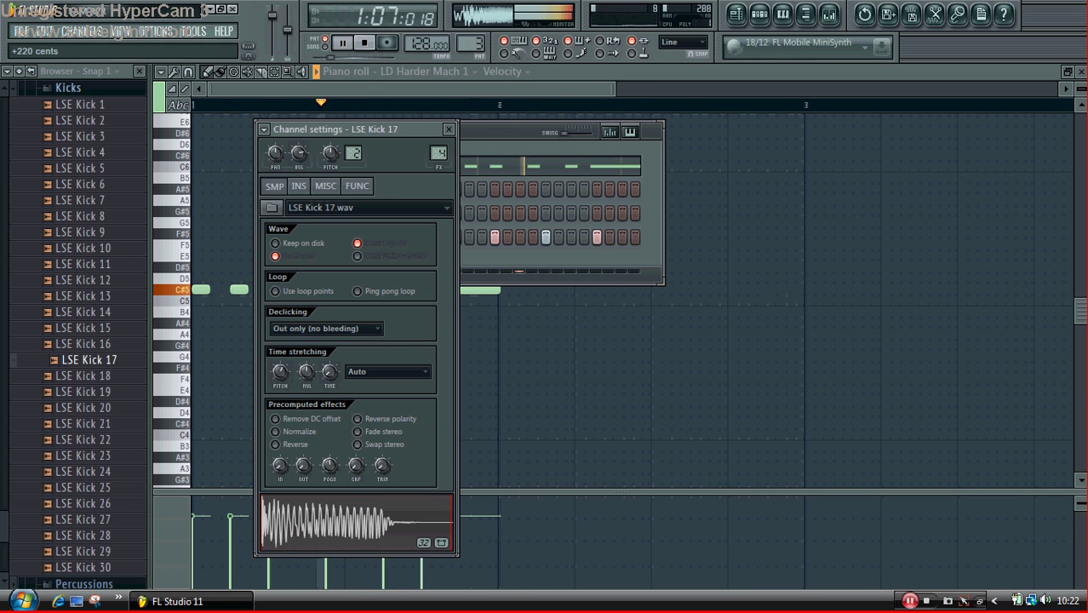
# - Raise LSE Kick 17's time-stretching pitch further by ear while the pattern plays, and return to the channel list
pyautogui.click(482, 246)
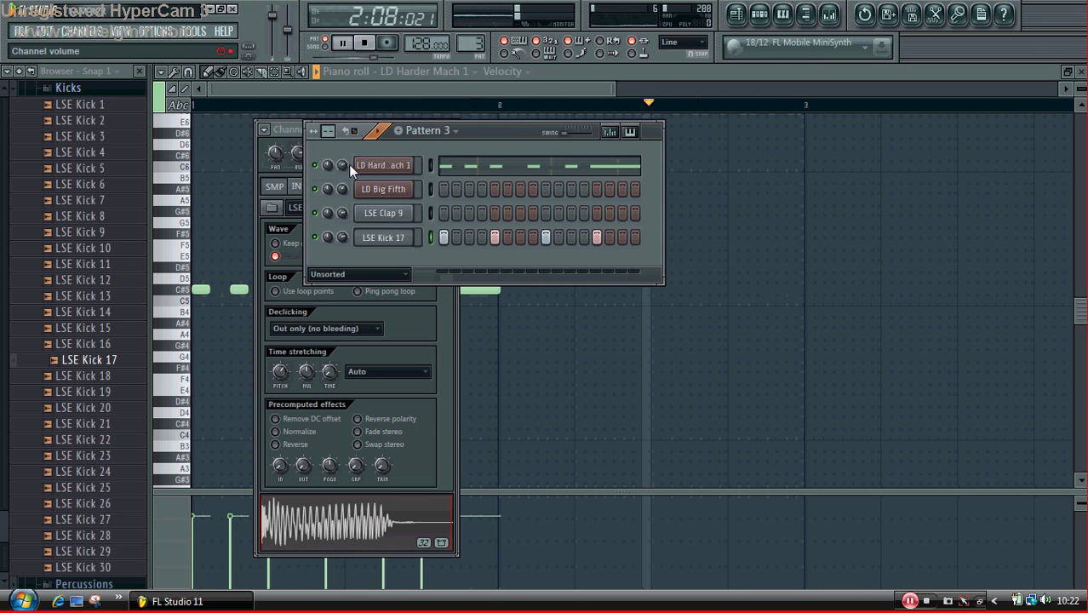
pyautogui.click(281, 371)
pyautogui.moveTo(281, 376); pyautogui.dragTo(281, 370)
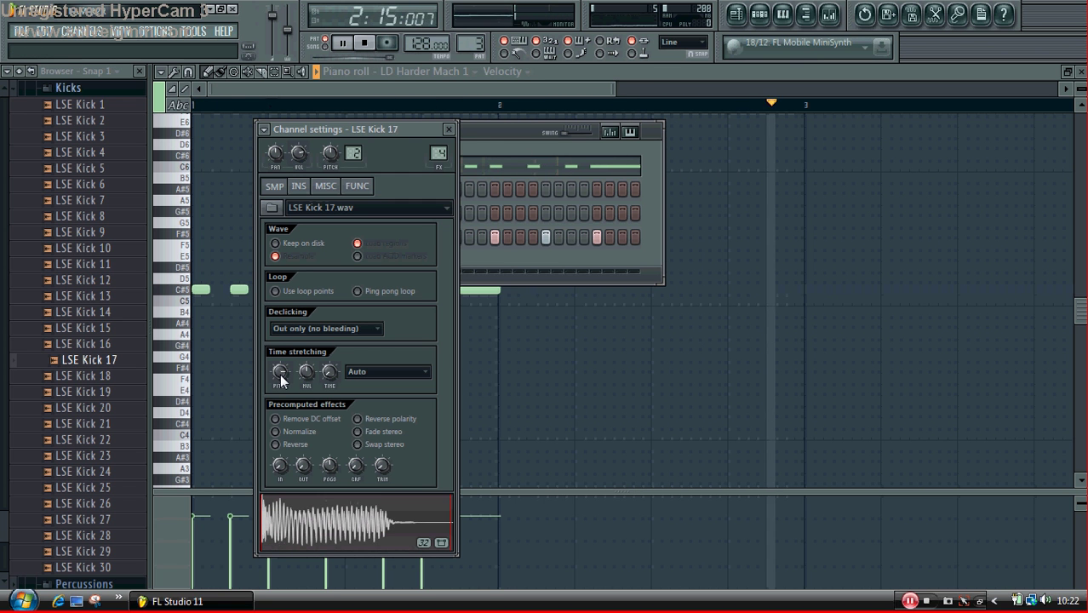
pyautogui.click(523, 256)
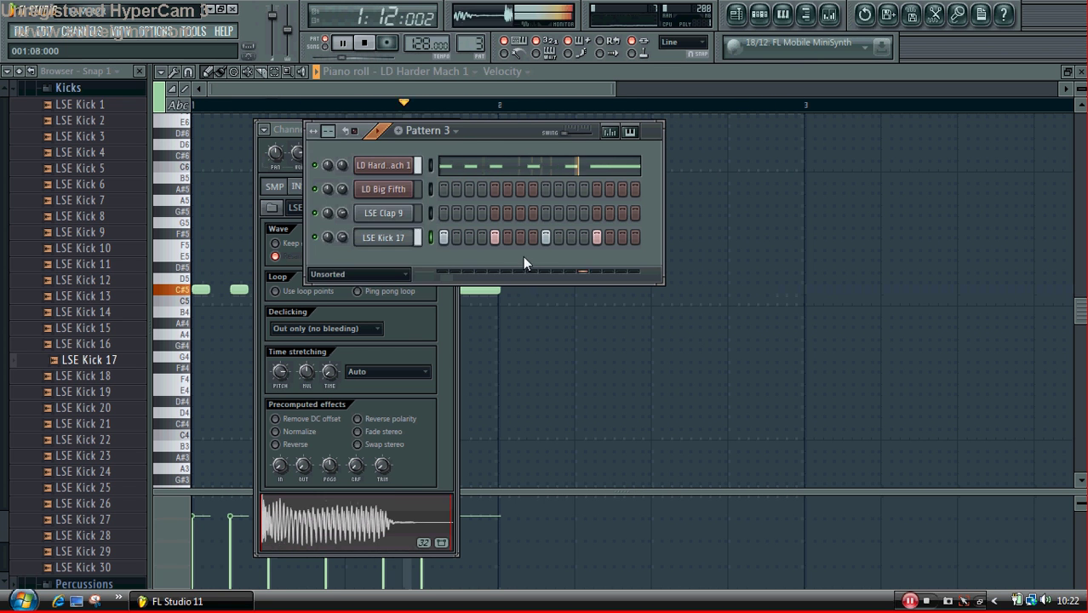
# - Convert the LSE Kick 17 steps to piano roll notes, transpose them all down two octaves to C3, and play the pattern
pyautogui.rightClick(411, 232)
pyautogui.click(442, 239)
pyautogui.press('space')
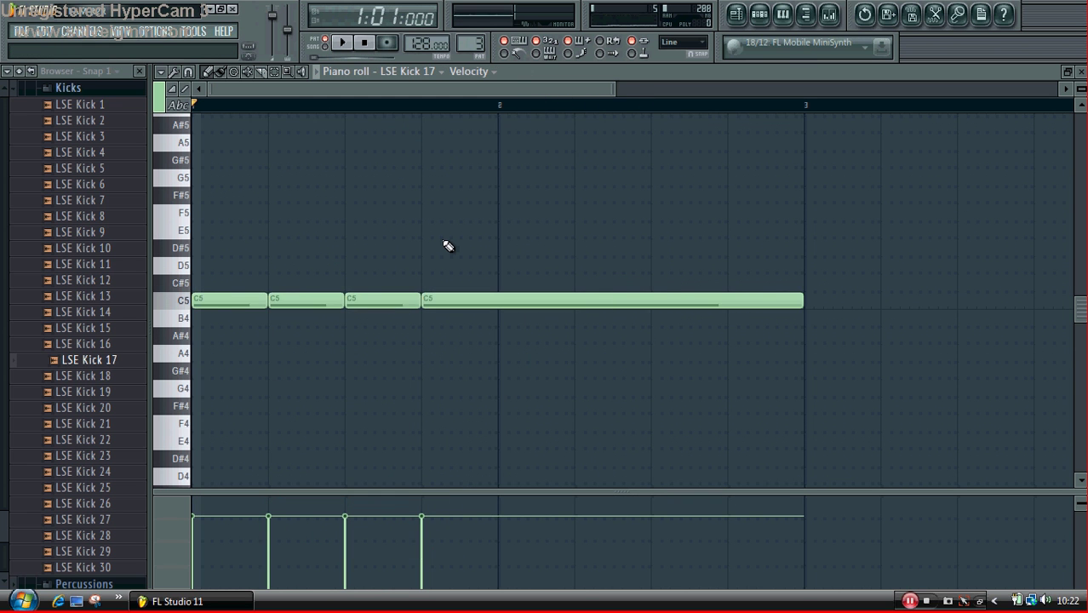
pyautogui.hotkey('ctrl', 'a')
pyautogui.hotkey('ctrl', 'Down')
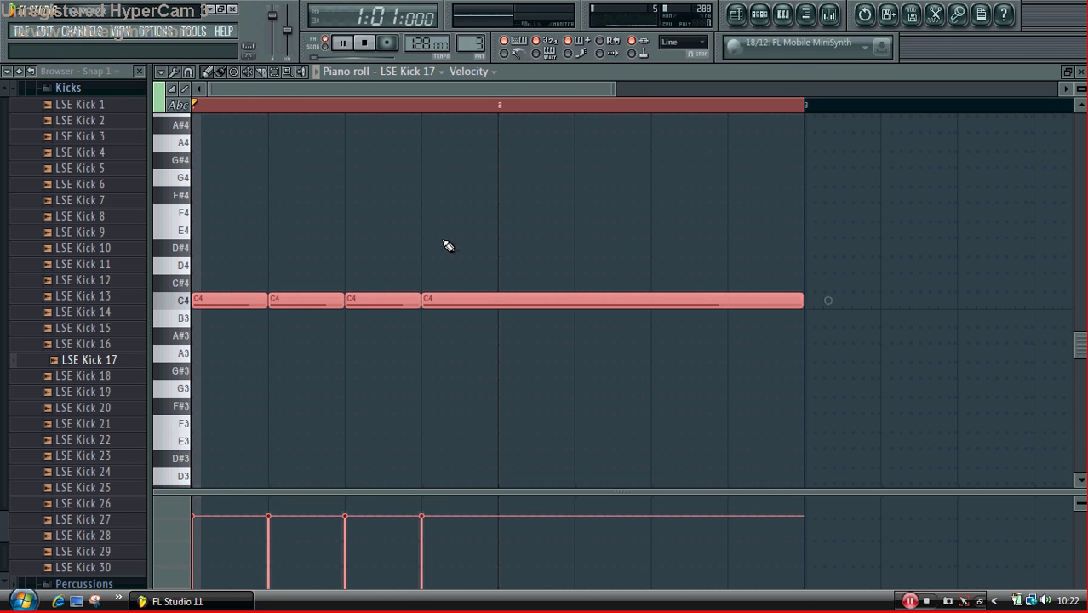
pyautogui.hotkey('ctrl', 'Down')
pyautogui.press('space')
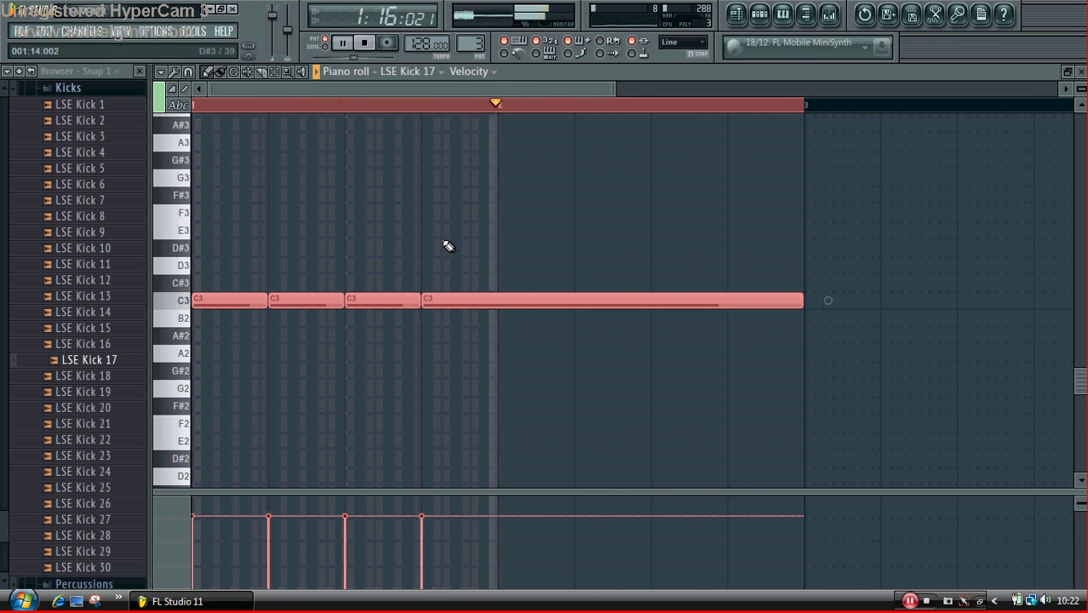
# - Stop playback and place Pattern 3 on Track 3 of the playlist at bar 25
pyautogui.press('F5')
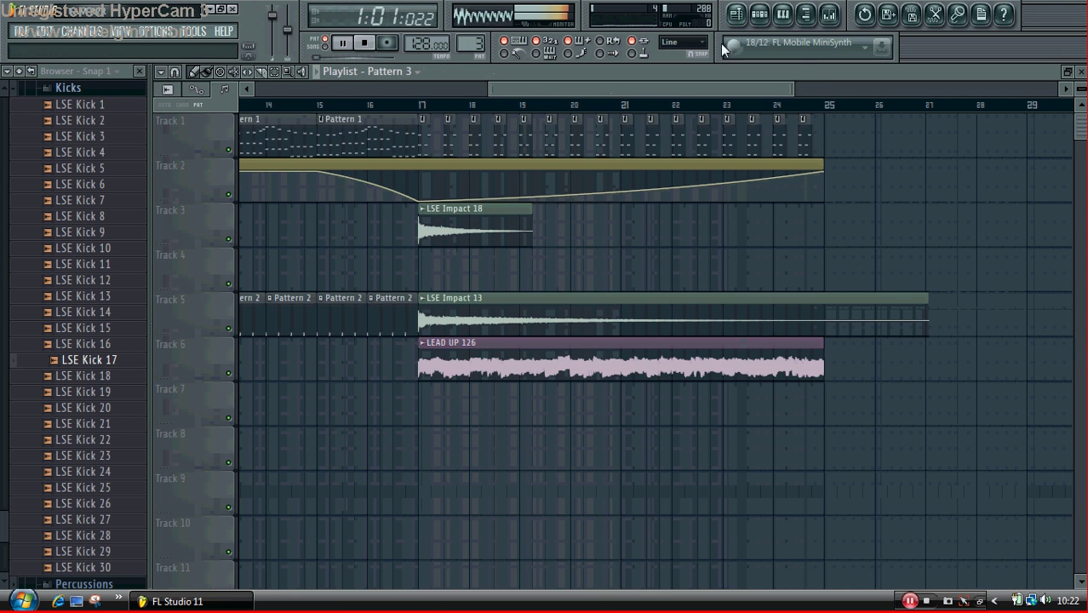
pyautogui.press('space')
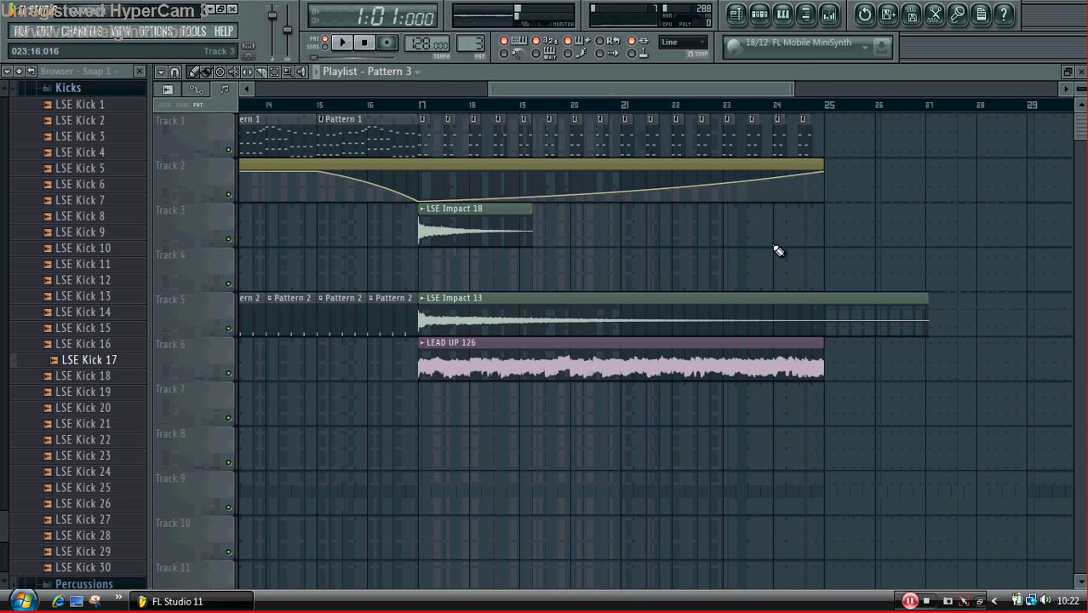
pyautogui.click(830, 233)
# - Examine the LD Harder Mach 1 notes of Pattern 3 in the piano roll, and return to the playlist
pyautogui.doubleClick(911, 227)
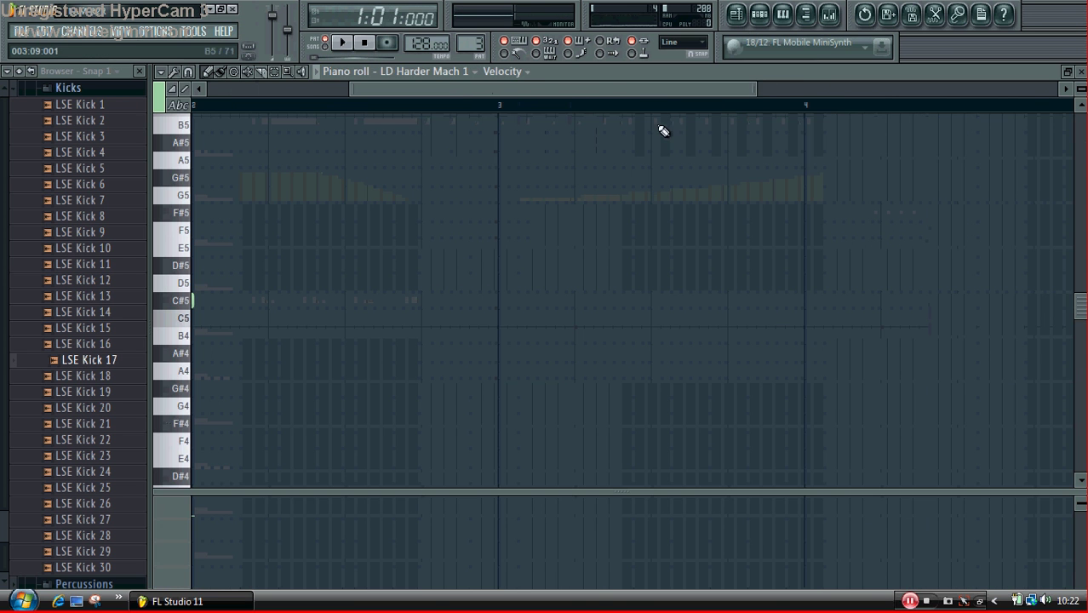
pyautogui.click(760, 18)
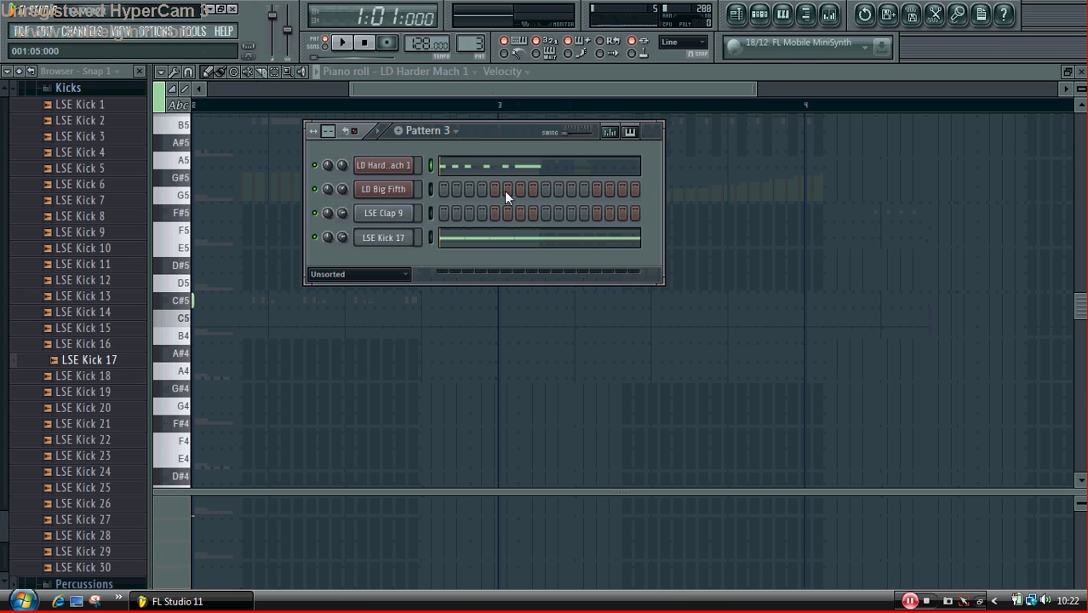
pyautogui.click(551, 165)
pyautogui.click(551, 166)
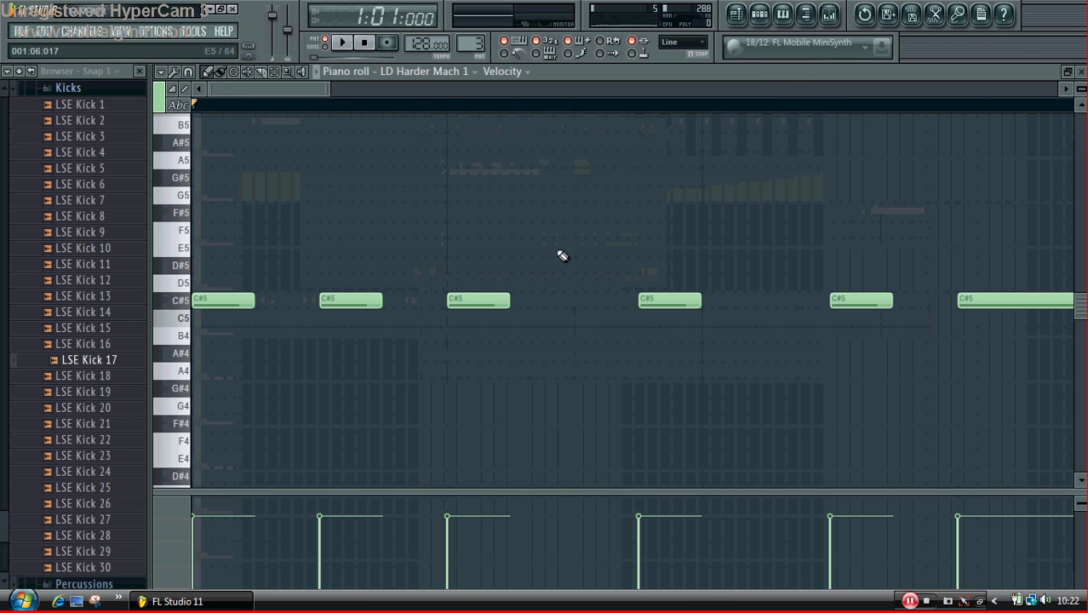
pyautogui.moveTo(330, 90); pyautogui.dragTo(682, 244)
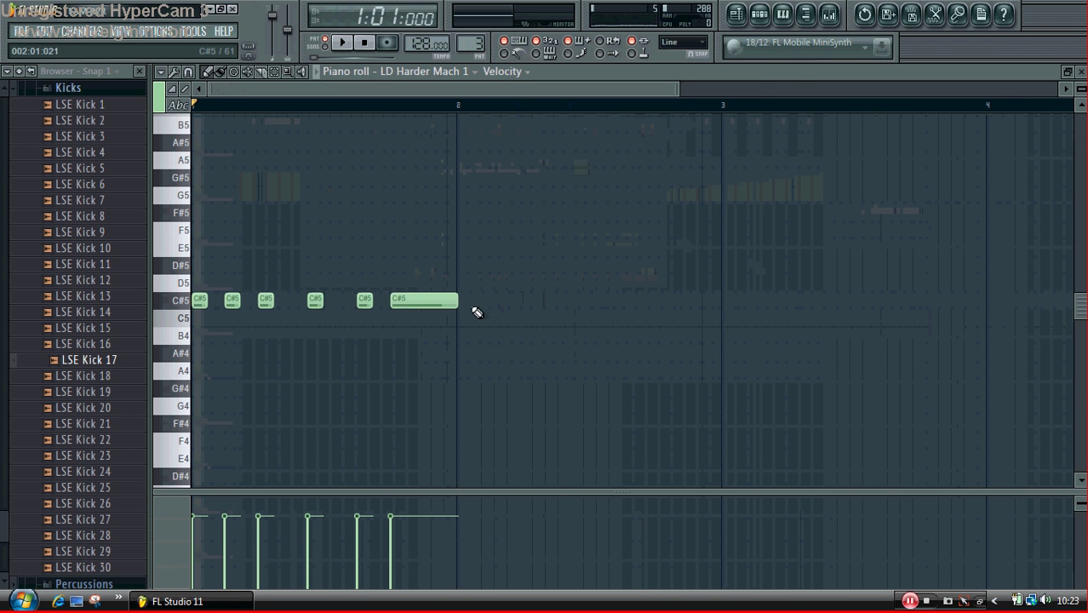
pyautogui.click(749, 21)
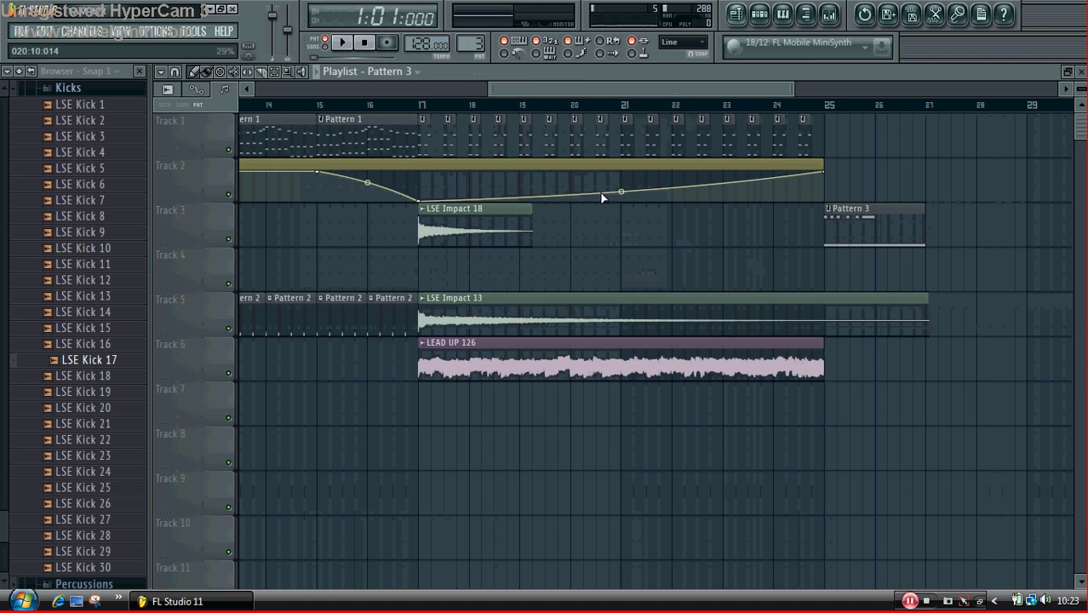
# - Shorten LSE Kick 17's last C4 note in the piano roll so it ends at bar 2, and play the pattern
pyautogui.click(761, 19)
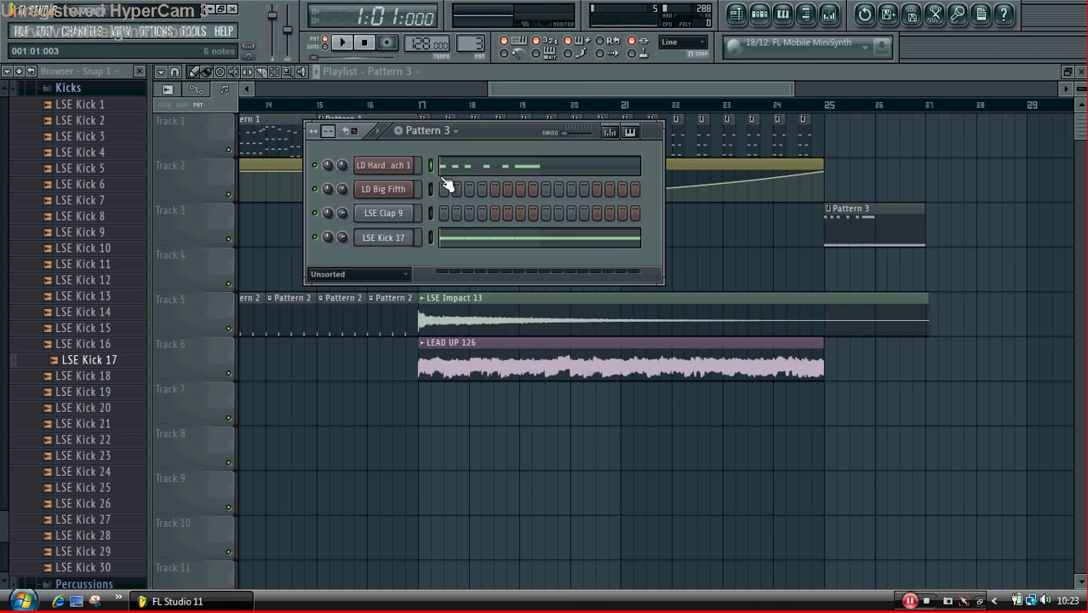
pyautogui.doubleClick(551, 245)
pyautogui.rightClick(545, 236)
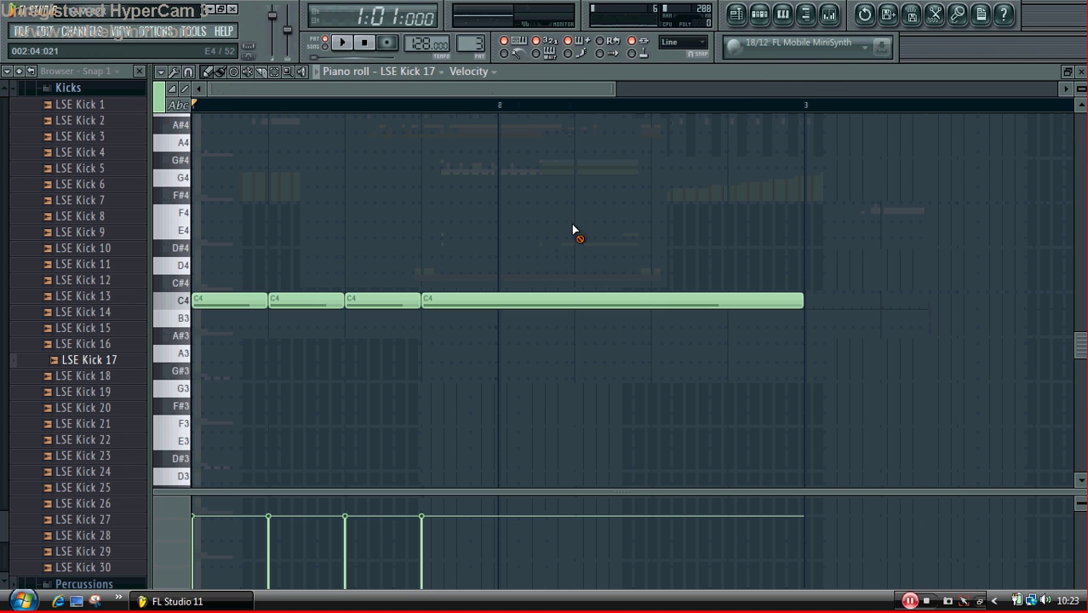
pyautogui.moveTo(798, 301); pyautogui.dragTo(499, 303)
pyautogui.press('space')
# - Return to the channel list, stop playback, and lower LSE Kick 17's volume to 71%
pyautogui.click(762, 15)
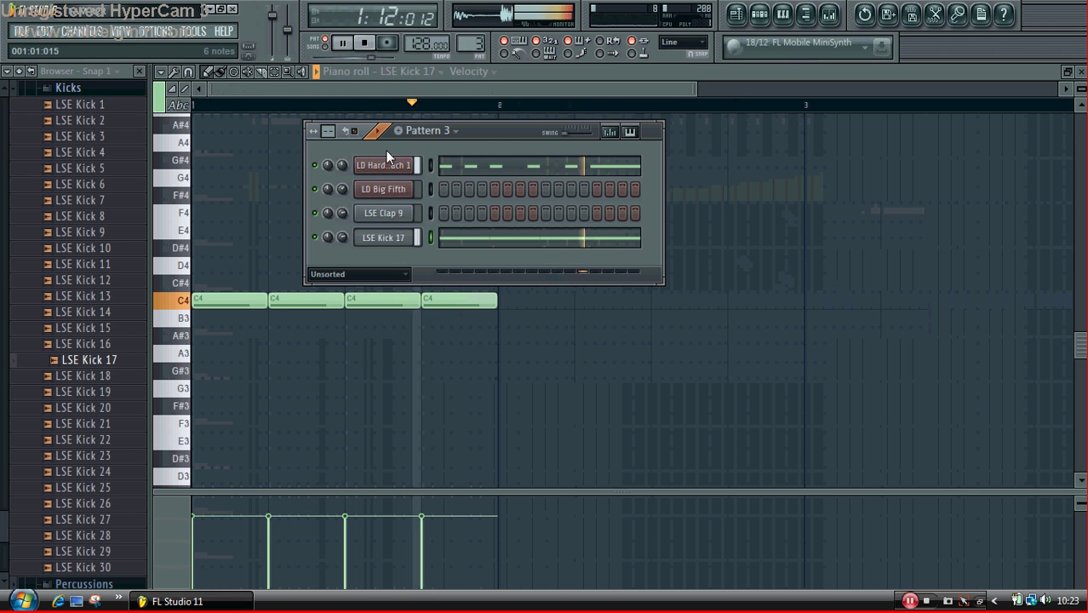
pyautogui.click(61, 87)
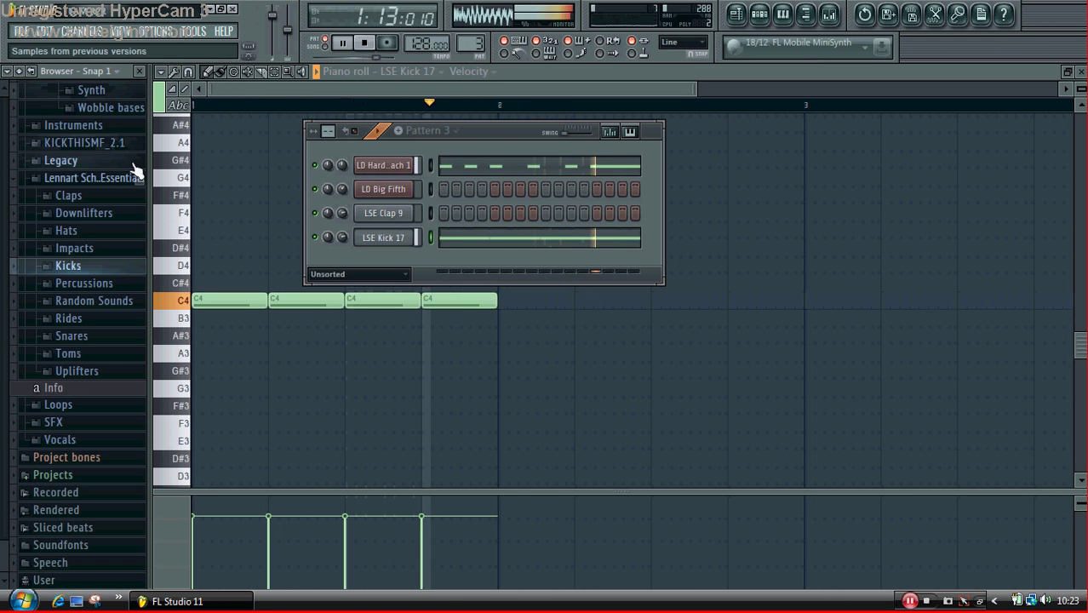
pyautogui.press('space')
pyautogui.moveTo(343, 238); pyautogui.dragTo(343, 247)
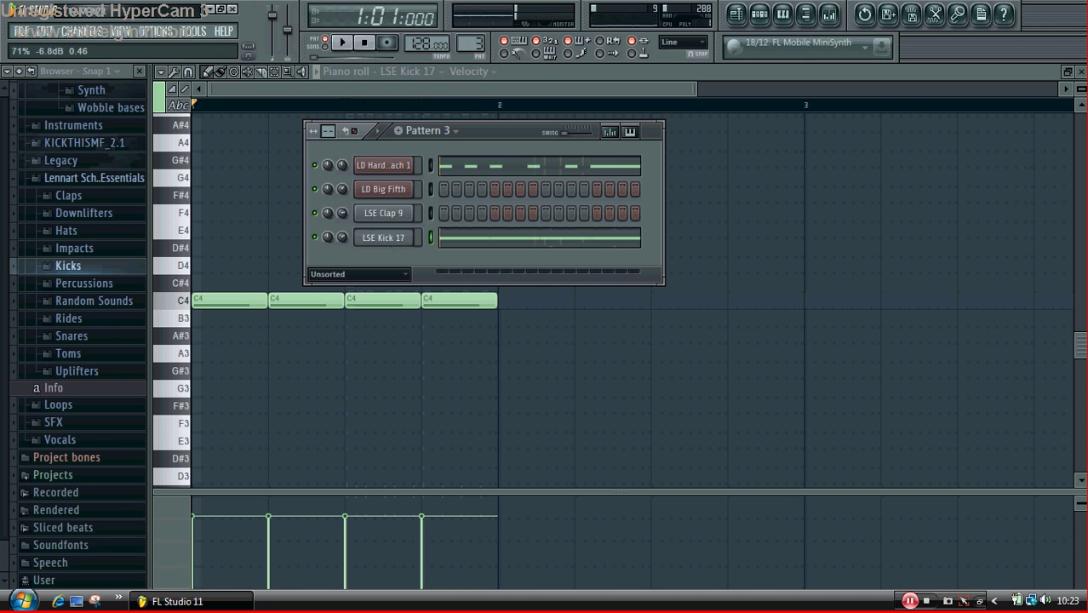
# - Audition samples in the Kicks folder, add LSE Kick 7 as a new channel, and preview its waveform
pyautogui.click(123, 268)
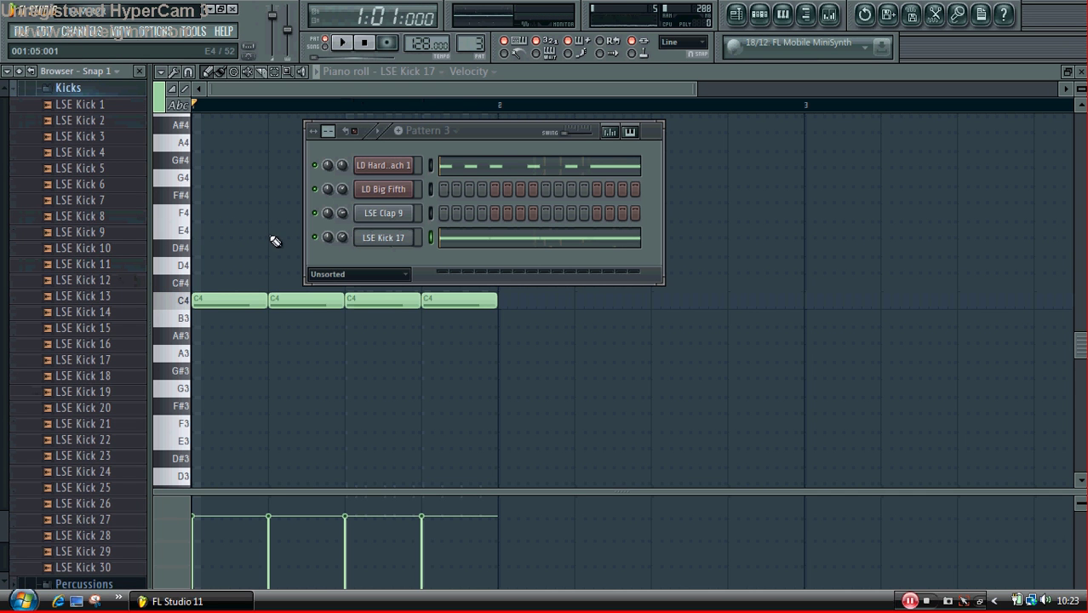
pyautogui.click(94, 185)
pyautogui.moveTo(98, 201); pyautogui.dragTo(375, 253)
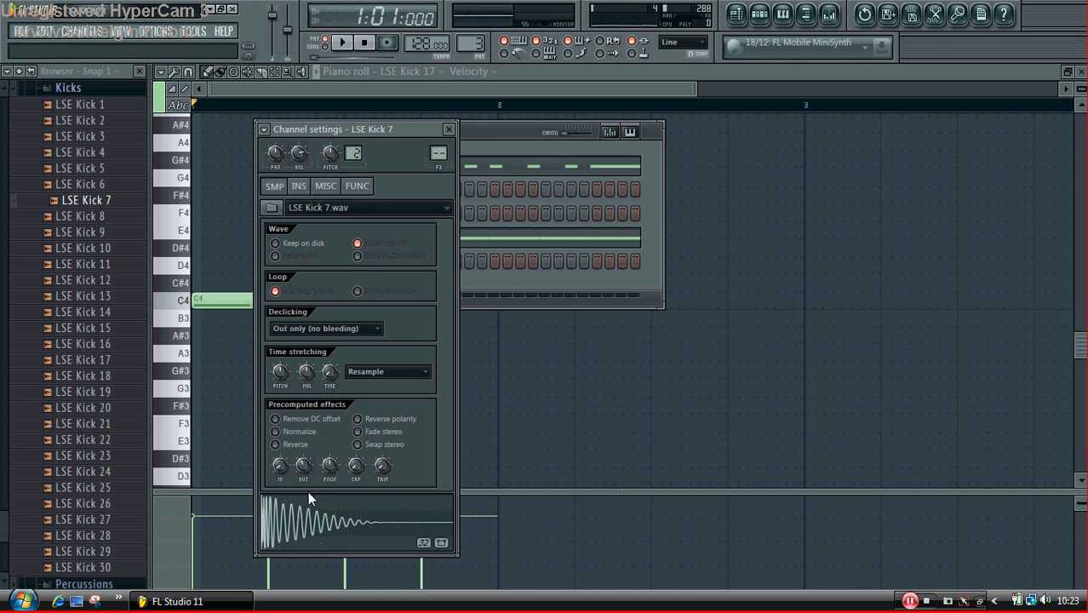
pyautogui.click(324, 533)
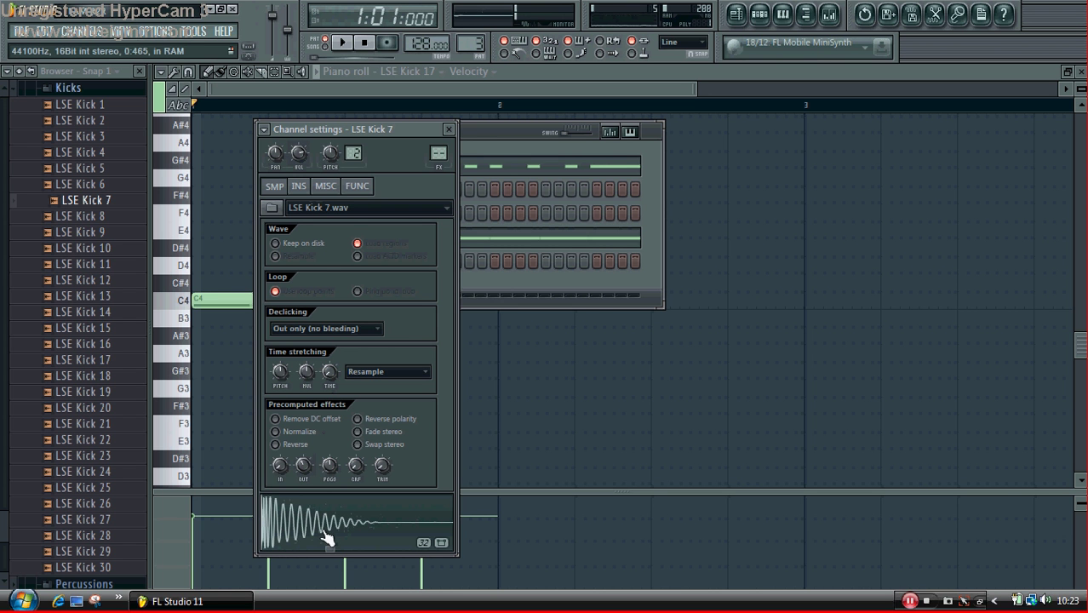
# - Assign LSE Kick 7 to a free mixer track and load Fruity Parametric EQ 2 in its first effect slot
pyautogui.click(265, 130)
pyautogui.click(288, 164)
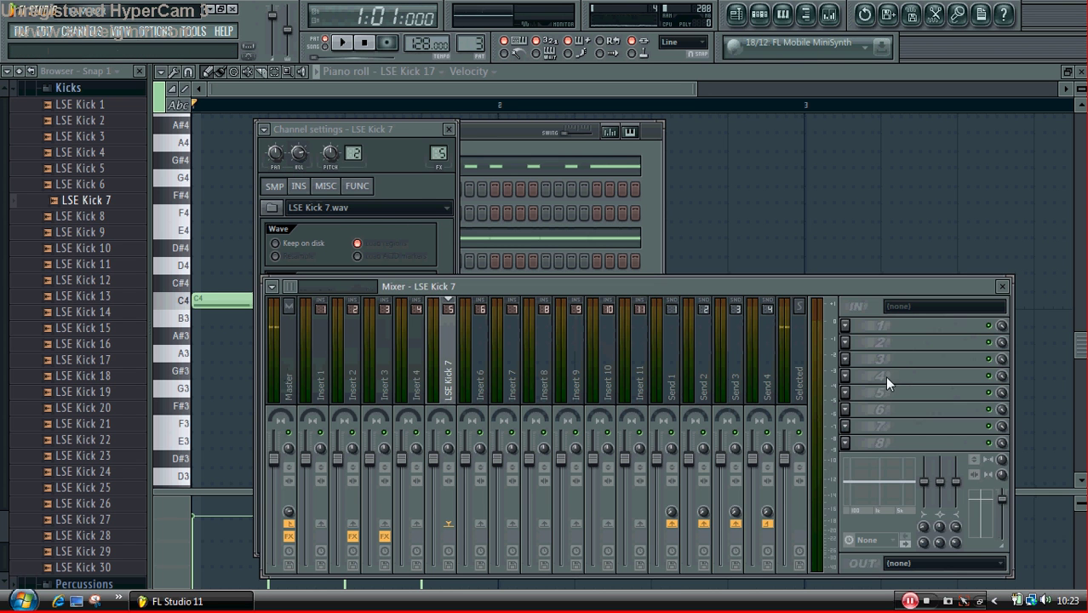
pyautogui.click(853, 342)
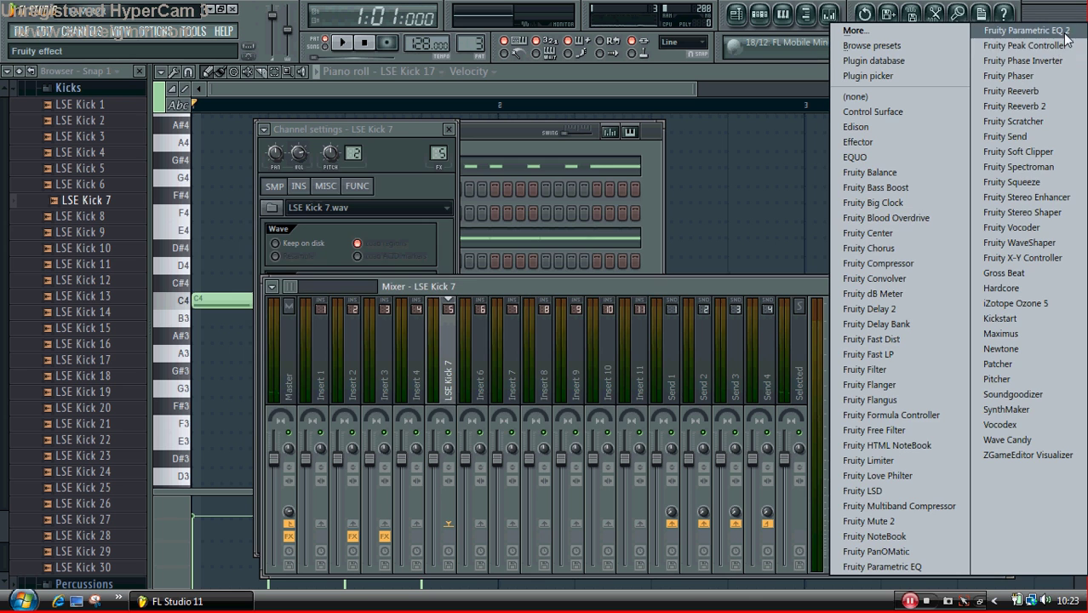
pyautogui.click(1026, 30)
# - Shape LSE Kick 7's EQ with bands 1 and 3 cut, bands 2 and 5 boosted, and band 6 about 2 dB up near 4226 Hz
pyautogui.moveTo(314, 307); pyautogui.dragTo(229, 331)
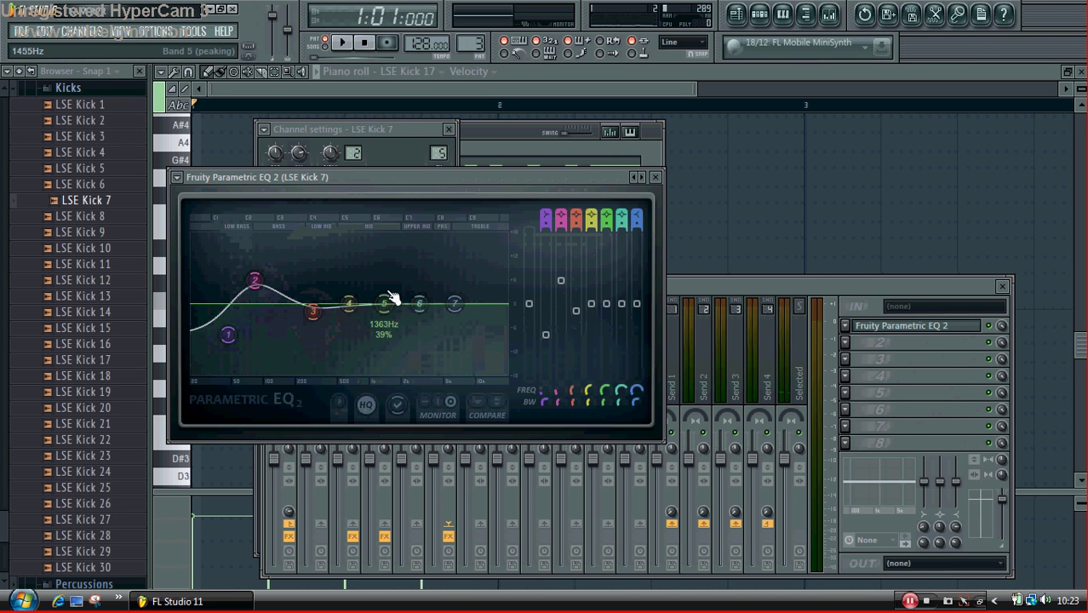
pyautogui.moveTo(385, 304); pyautogui.dragTo(437, 297)
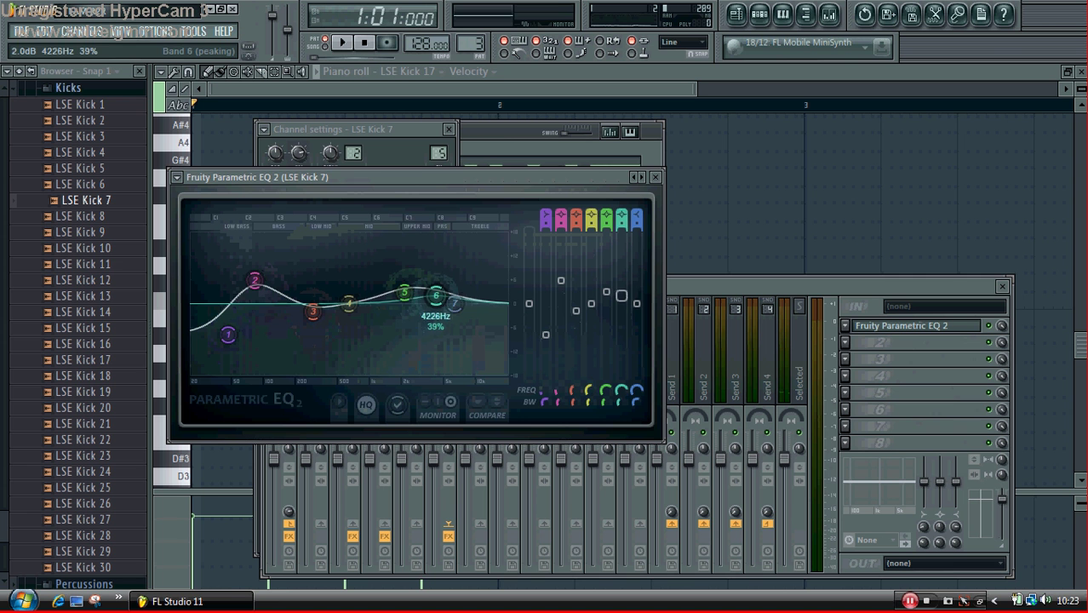
pyautogui.press('space')
pyautogui.press('space')
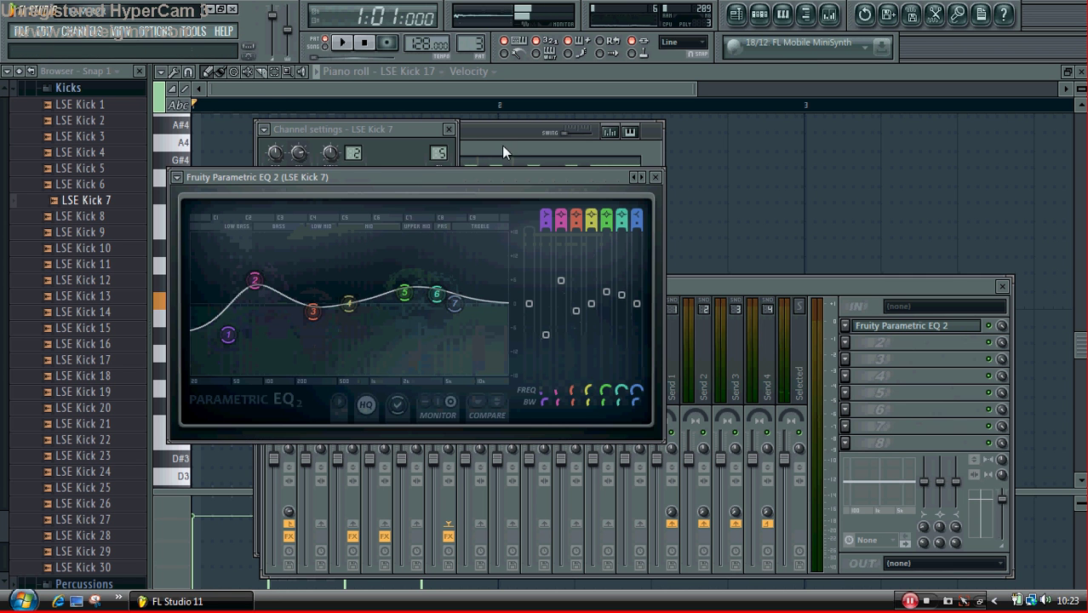
# - Fill every fourth step of the LSE Kick 7 channel in Pattern 3
pyautogui.click(501, 145)
pyautogui.rightClick(386, 262)
pyautogui.click(471, 389)
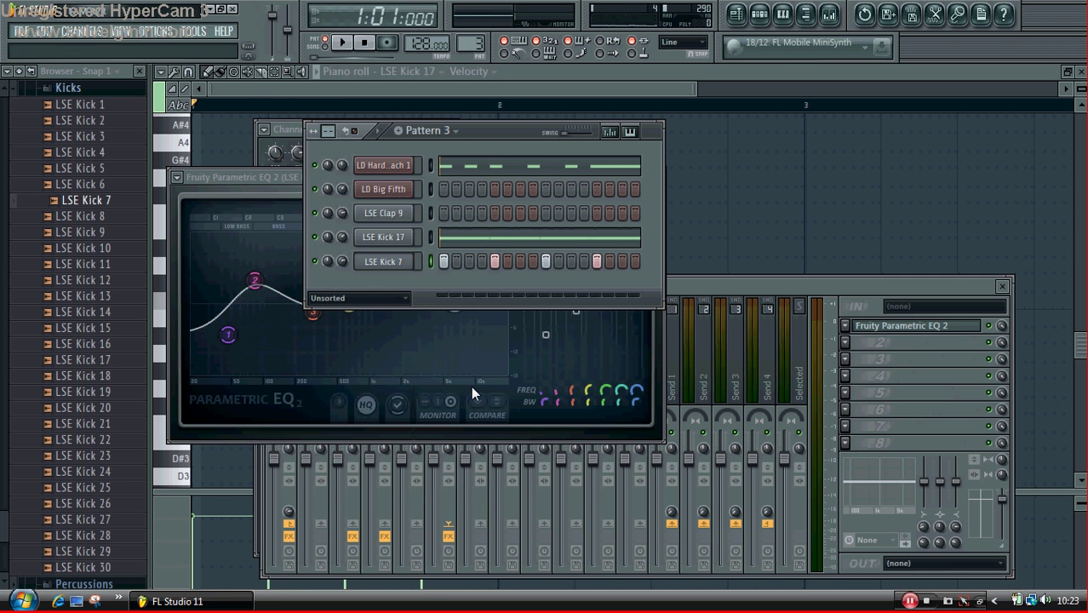
# - Play Pattern 3 repeatedly and balance the kicks by ear, lowering LSE Kick 17's volume to about 62%
pyautogui.press('space')
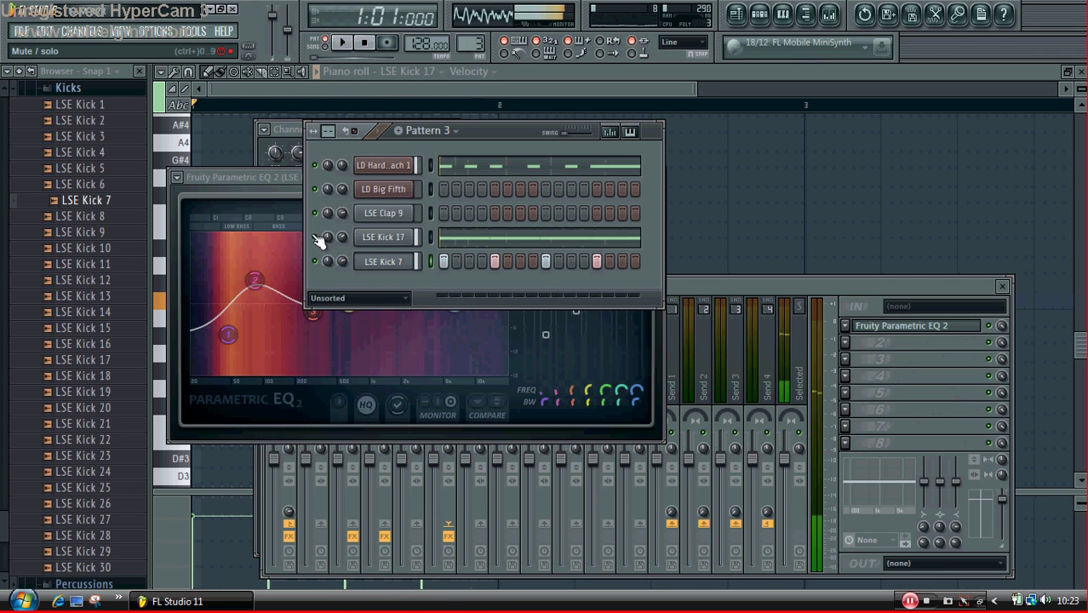
pyautogui.press('space')
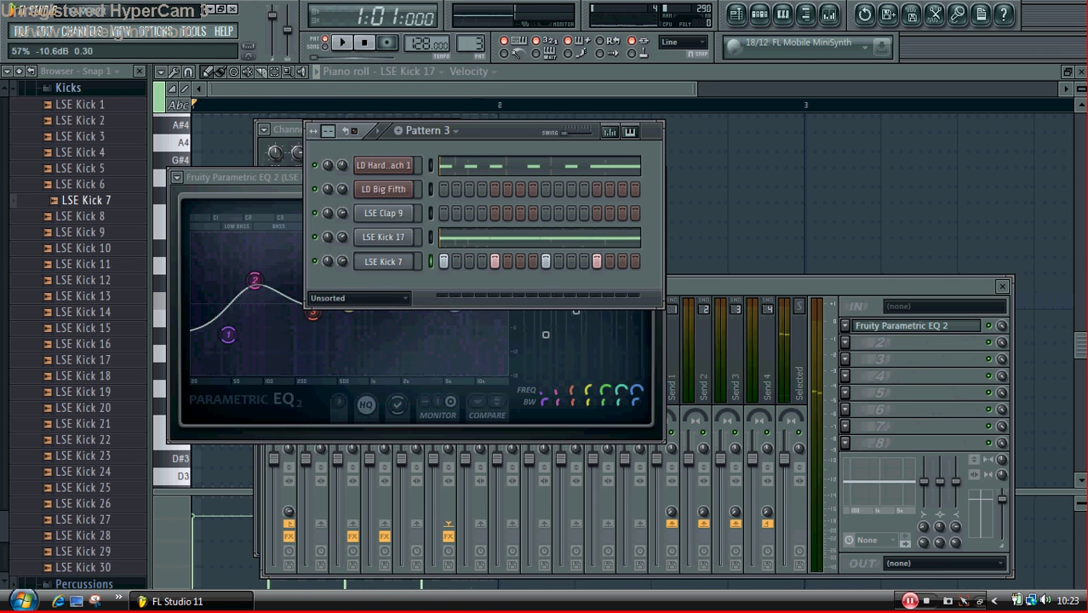
pyautogui.press('space')
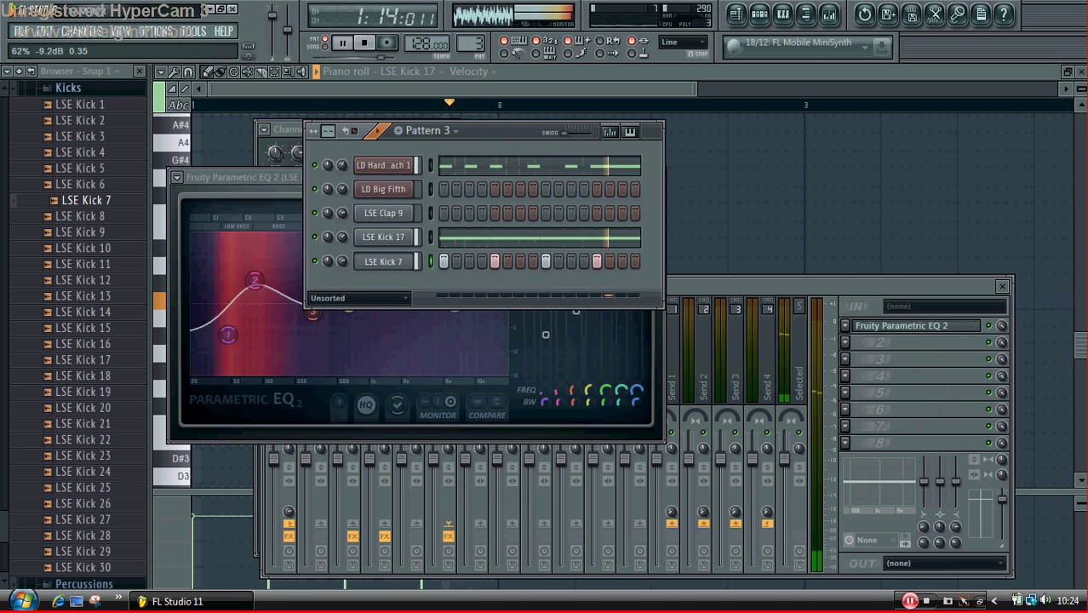
pyautogui.press('space')
# - Check LD Harder Mach 1's mixer assignment and sidechain the LSE Kick 7 mixer track to Insert 1
pyautogui.click(388, 166)
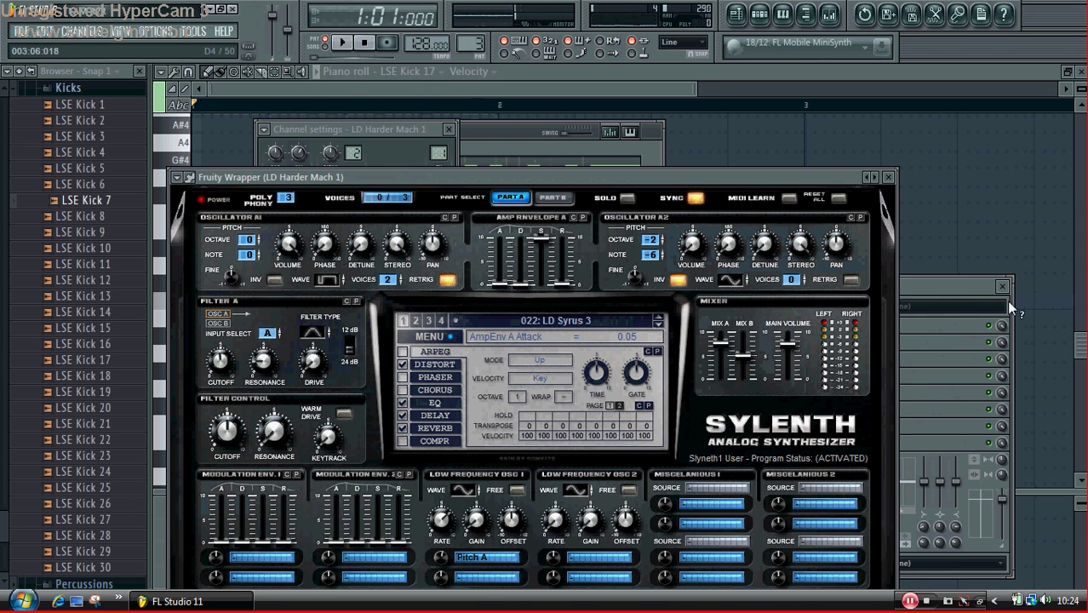
pyautogui.click(937, 286)
pyautogui.click(454, 358)
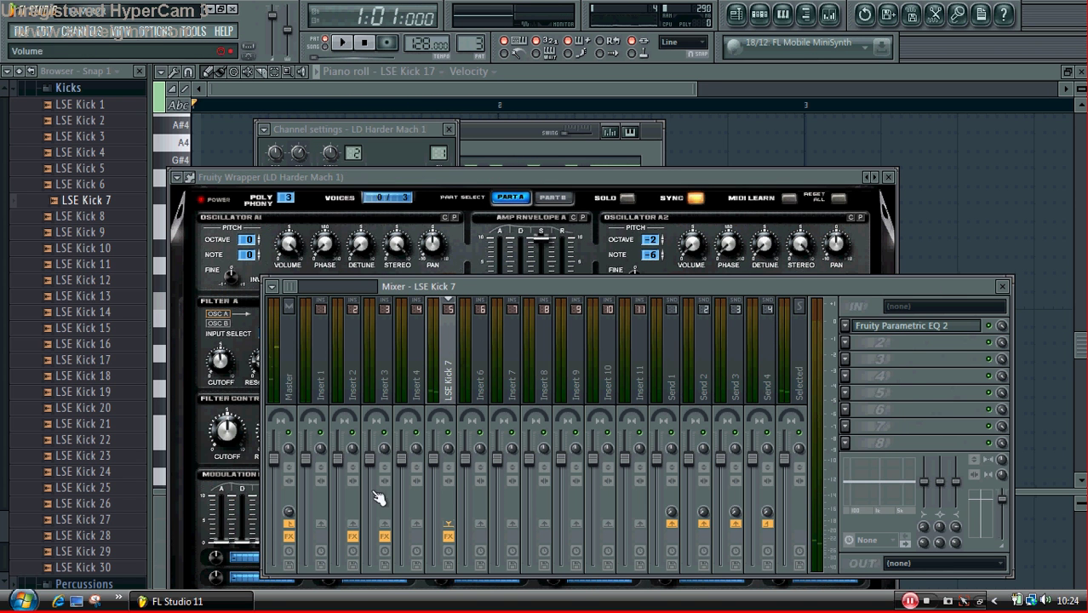
pyautogui.rightClick(321, 525)
pyautogui.click(358, 549)
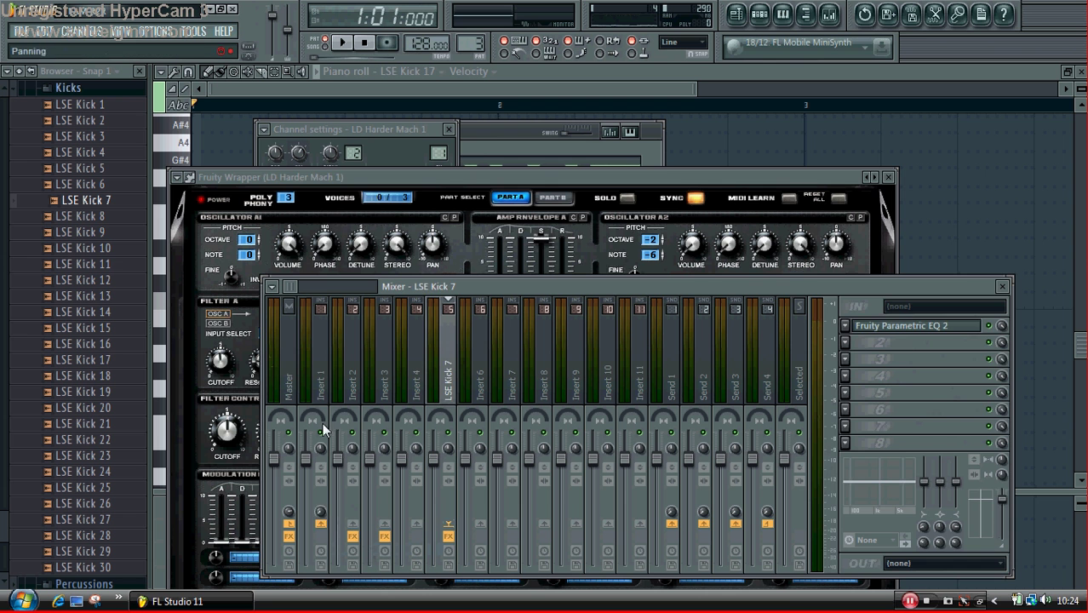
# - Load Fruity Parametric EQ 2 on Insert 1, cut the low shelf of band 1, and slightly boost bands 3 and 6
pyautogui.click(324, 407)
pyautogui.click(848, 339)
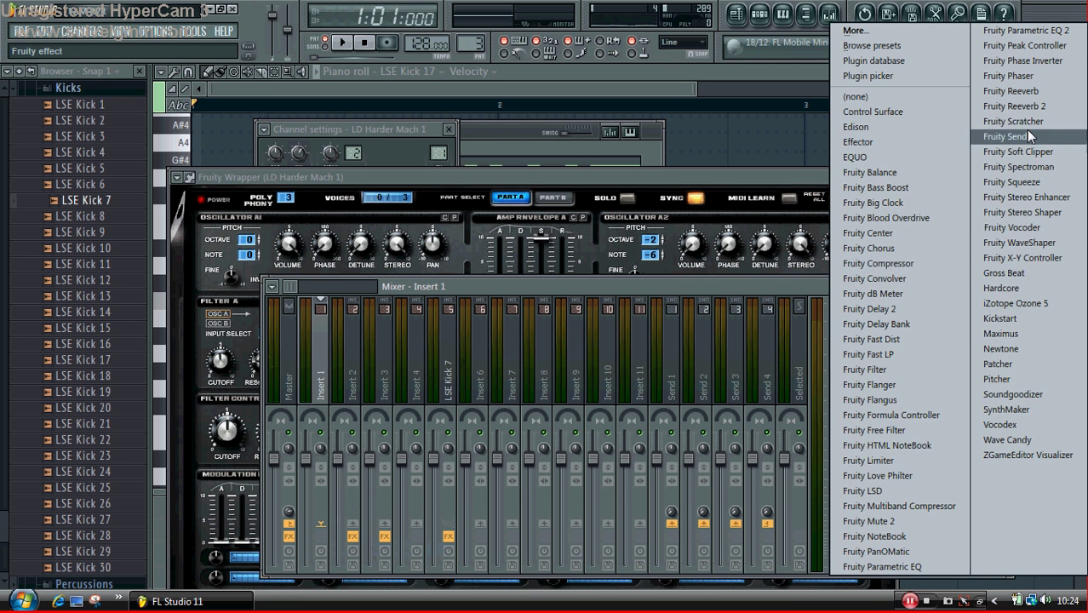
pyautogui.click(1022, 30)
pyautogui.moveTo(244, 305); pyautogui.dragTo(272, 317)
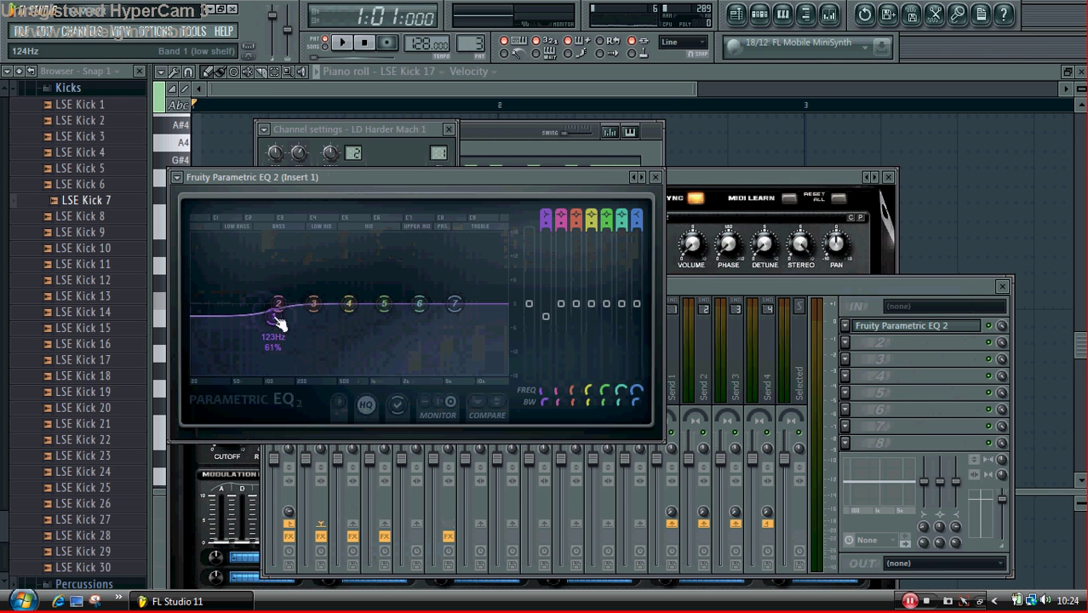
pyautogui.moveTo(419, 304); pyautogui.dragTo(430, 295)
pyautogui.moveTo(274, 317); pyautogui.dragTo(304, 295)
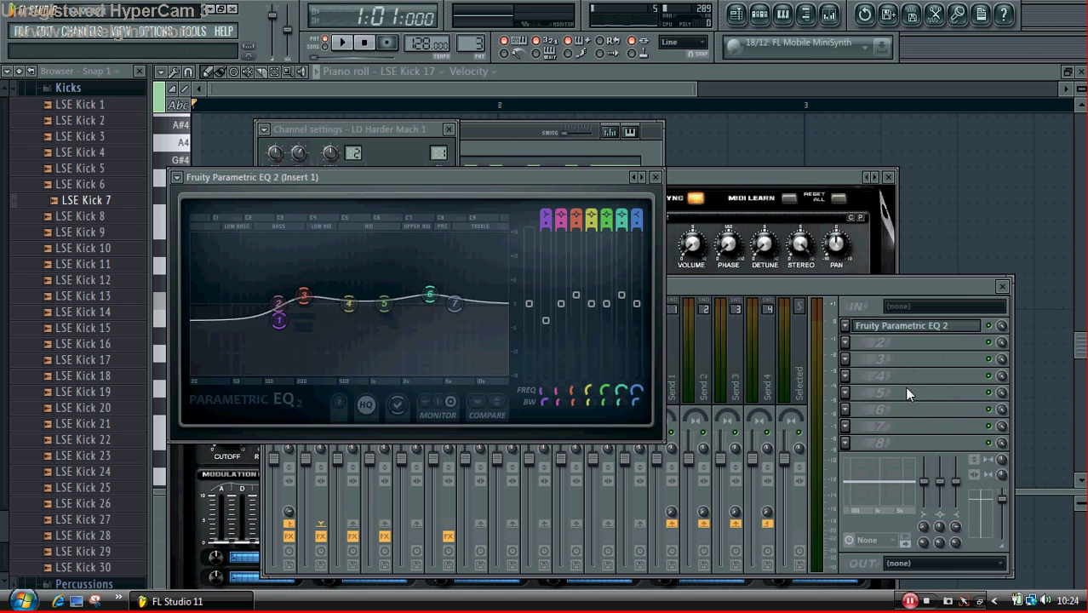
# - Add Fruity Limiter to Insert 1's second slot, and in compressor mode set sidechain input 1 and the threshold to about -35 dB
pyautogui.click(729, 290)
pyautogui.click(849, 352)
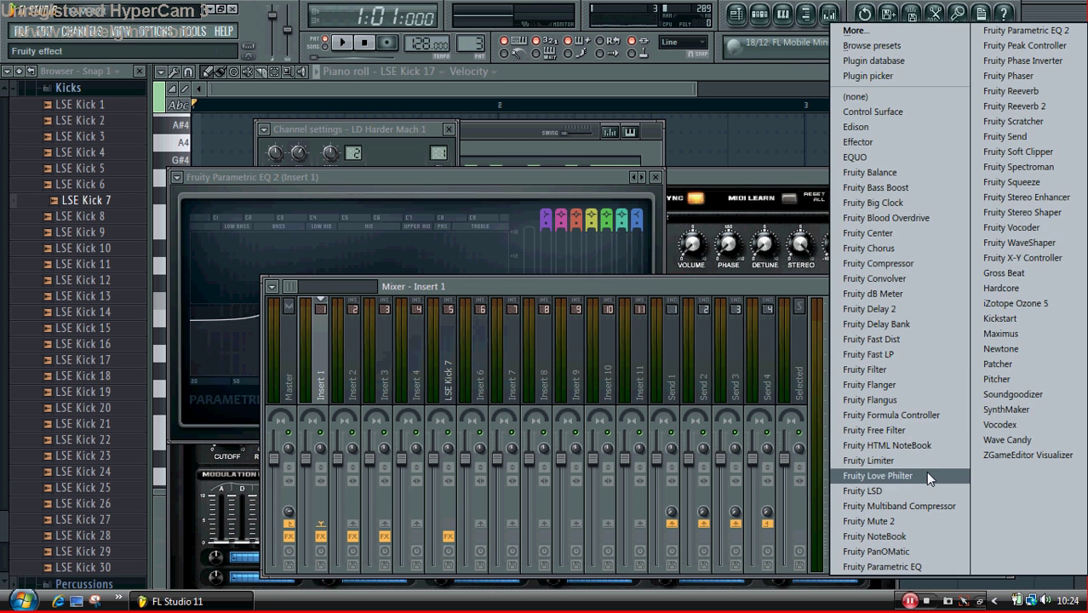
pyautogui.click(925, 472)
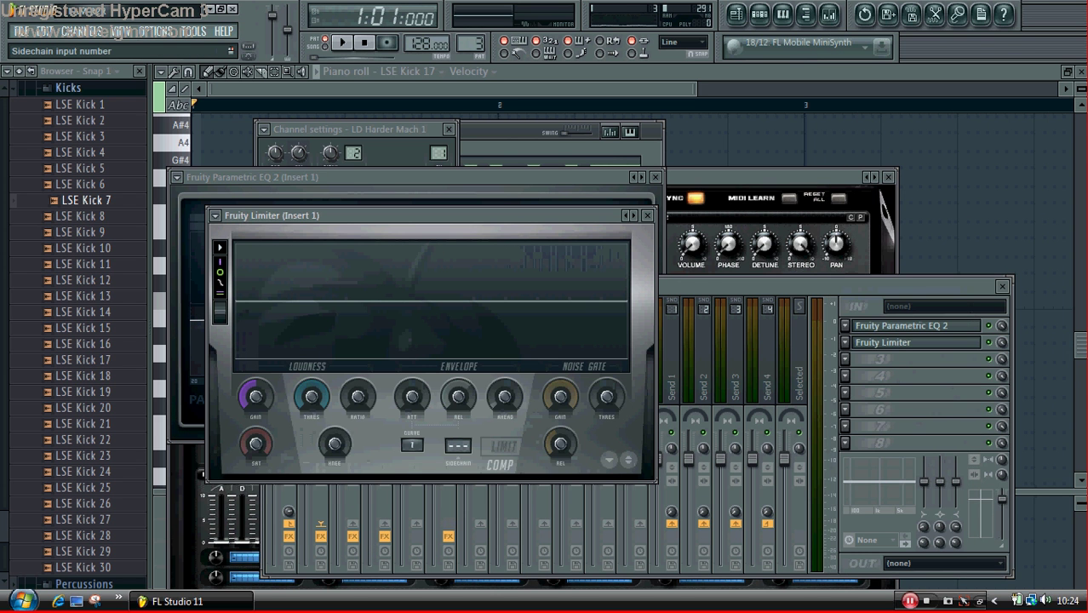
pyautogui.scroll(-6, 312, 397)
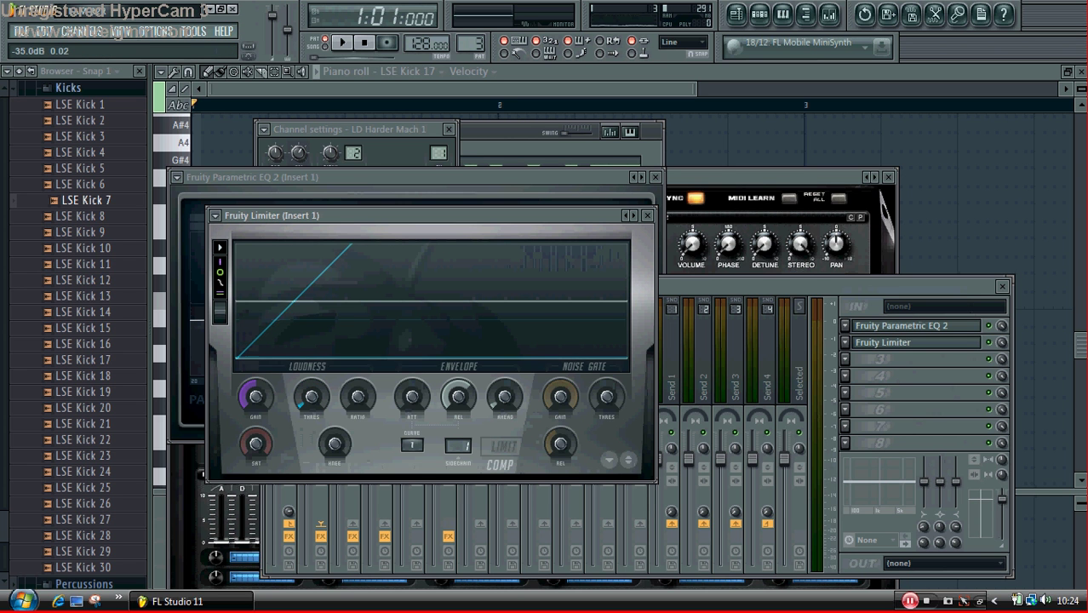
# - Raise the compressor ratio on the Fruity Limiter for Insert 1 and set its threshold to about -34.3 dB during playback
pyautogui.moveTo(358, 395); pyautogui.dragTo(357, 366)
pyautogui.press('space')
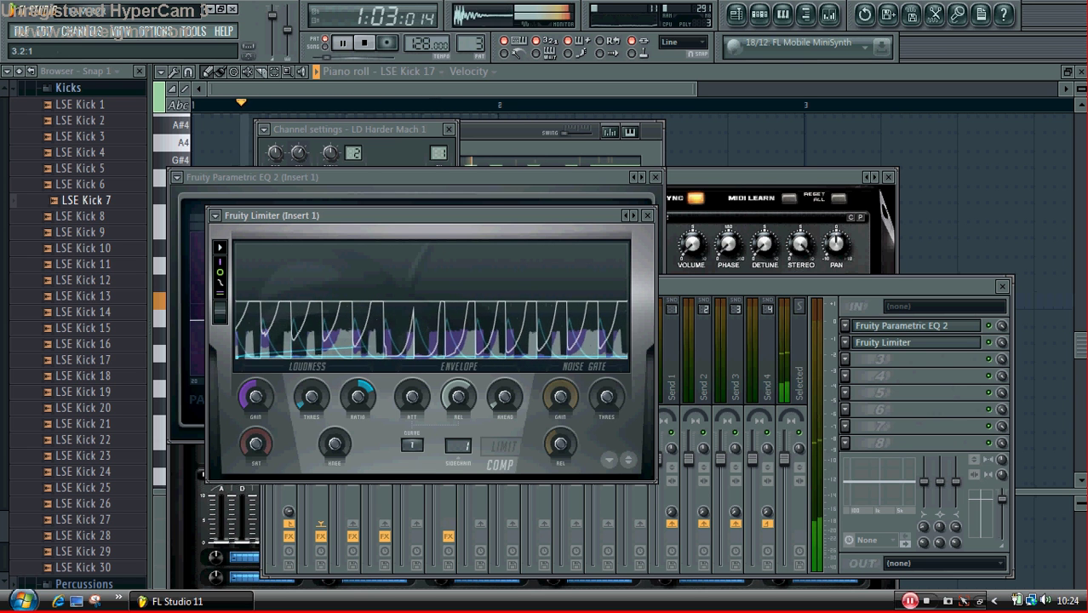
pyautogui.moveTo(312, 397); pyautogui.dragTo(312, 392)
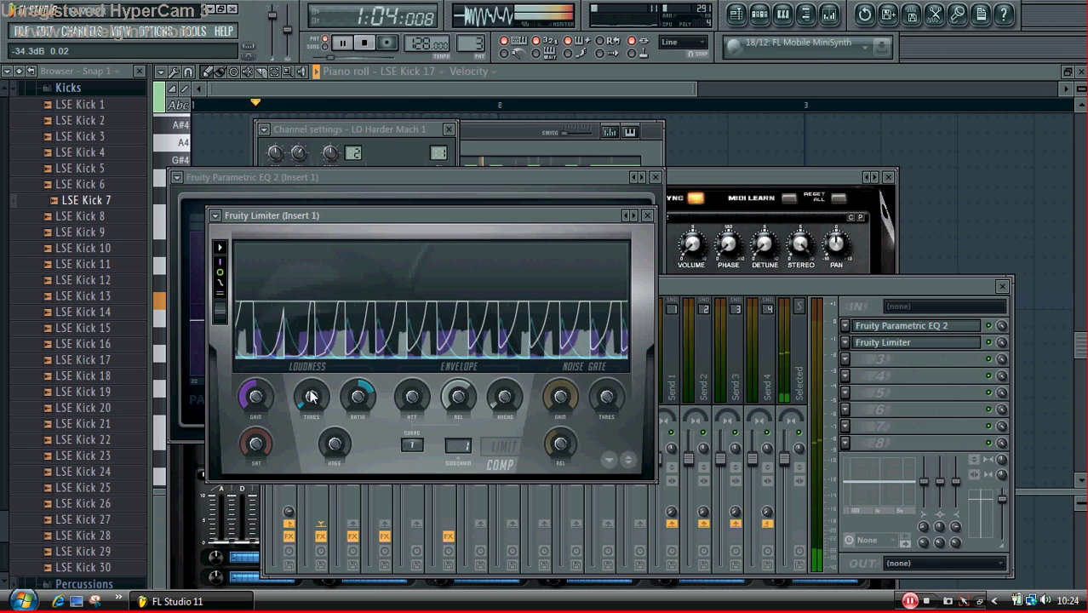
# - Collapse the Kicks sample folder, show the Playlist and play the song from bar 17
pyautogui.click(85, 88)
pyautogui.click(503, 137)
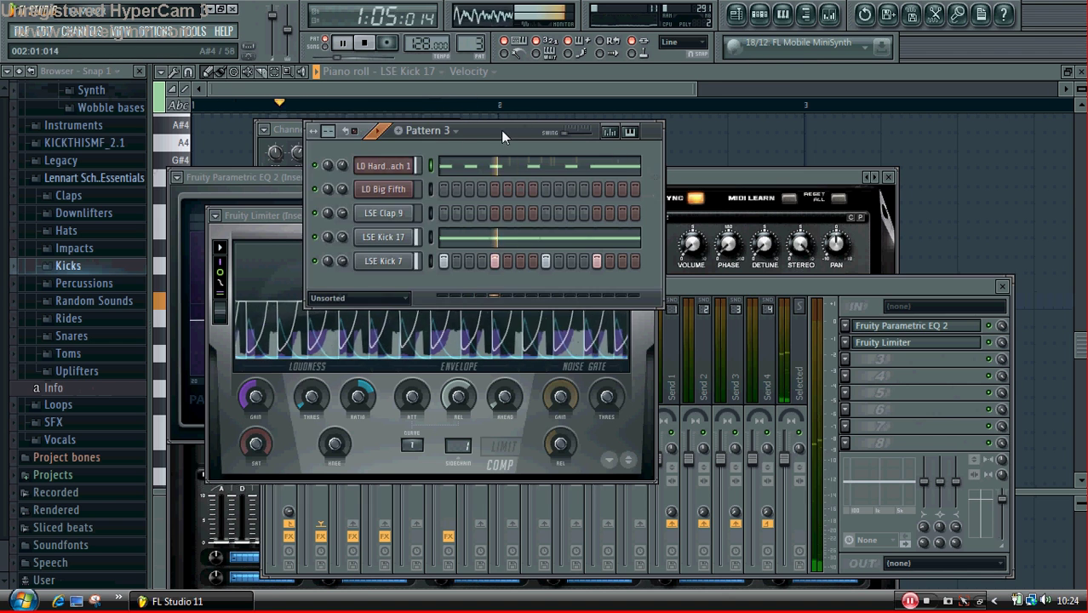
pyautogui.click(735, 14)
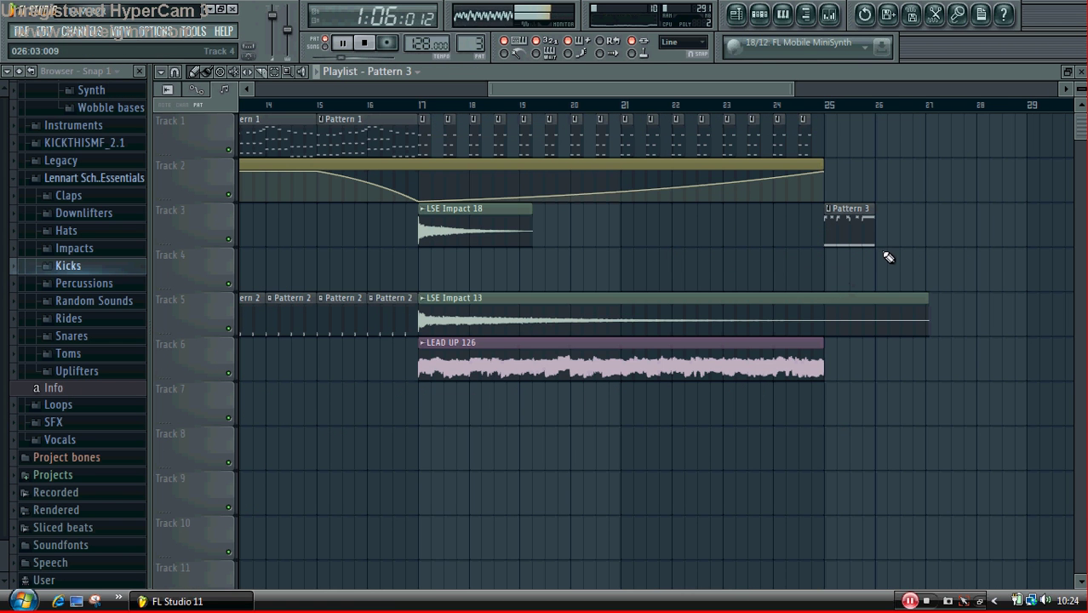
pyautogui.click(423, 107)
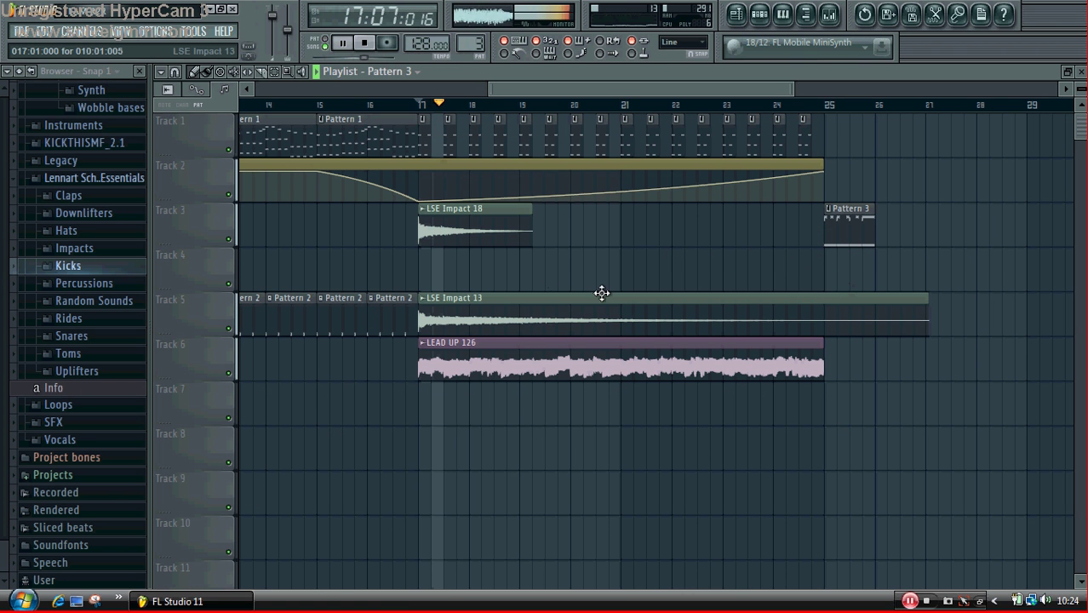
# - Place four Pattern 2 clips on Track 7 across bars 21 to 24 and delete the Pattern 3 clip on Track 3
pyautogui.click(376, 312)
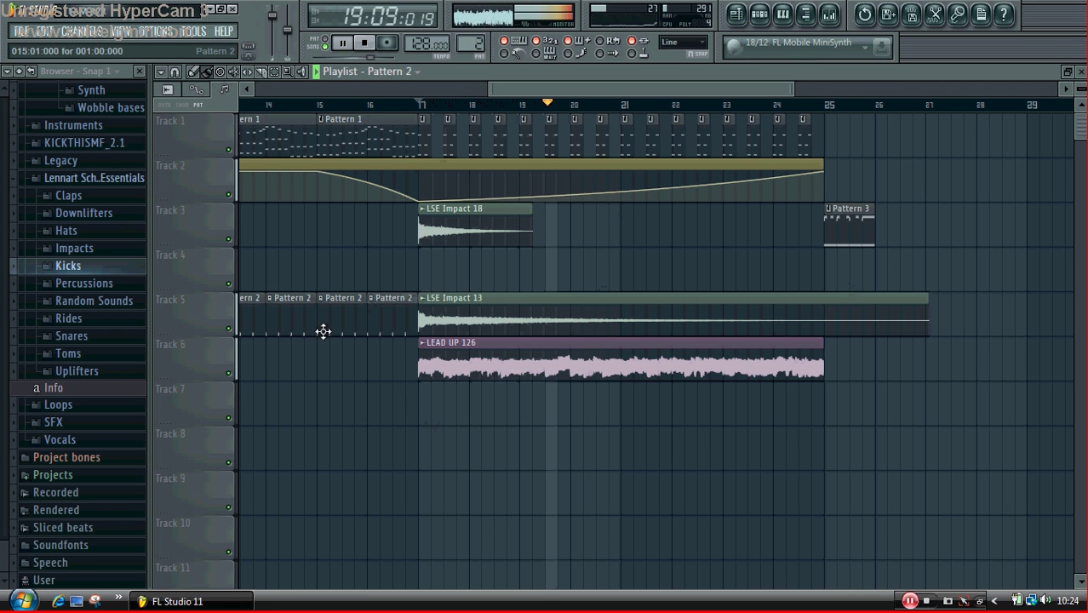
pyautogui.moveTo(630, 395); pyautogui.dragTo(794, 395)
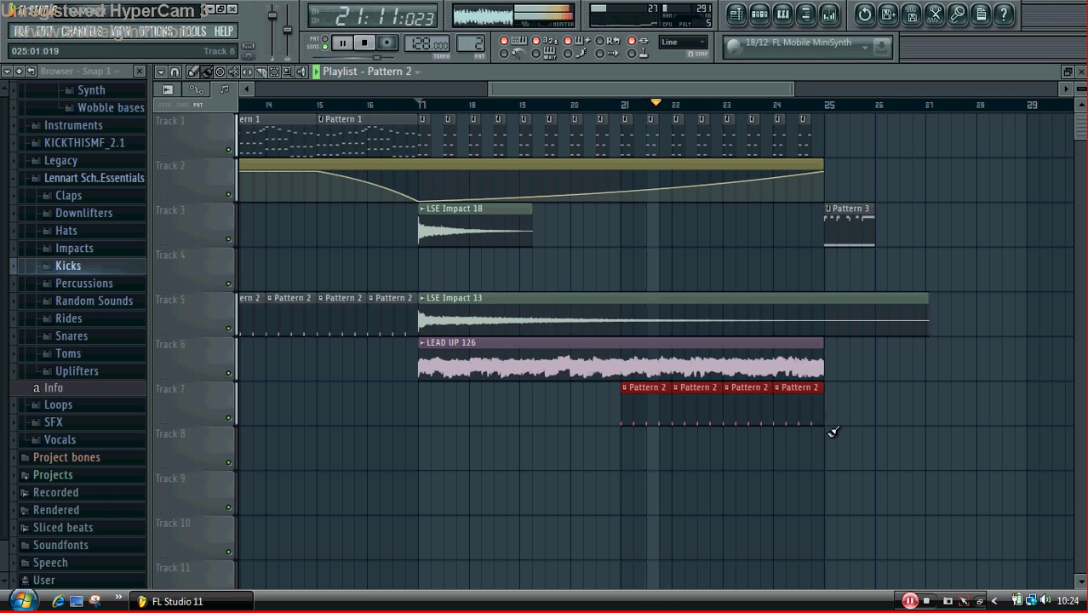
pyautogui.rightClick(805, 407)
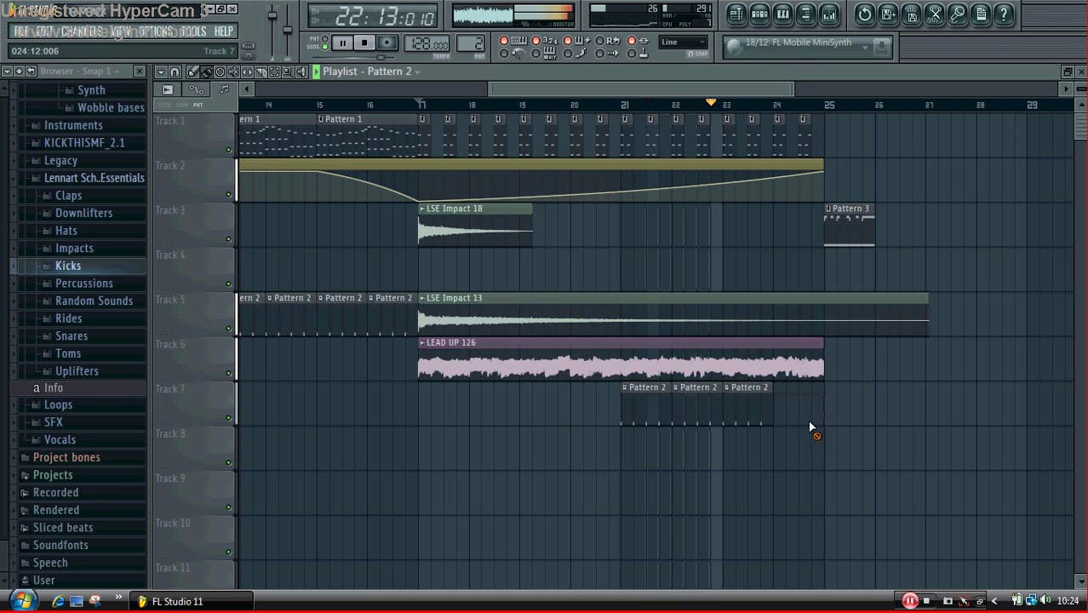
pyautogui.rightClick(861, 219)
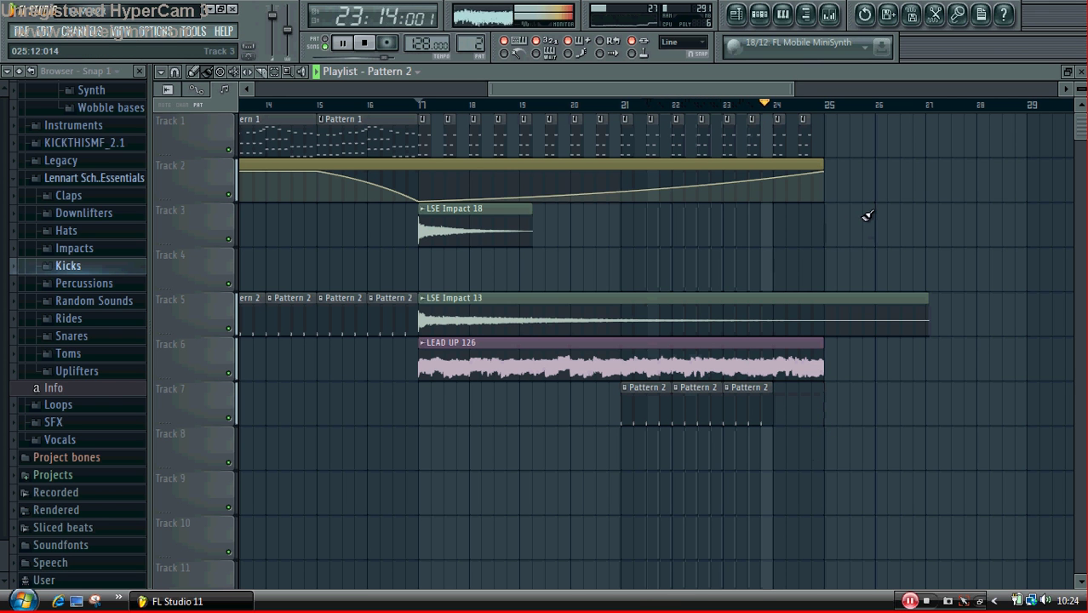
pyautogui.press('space')
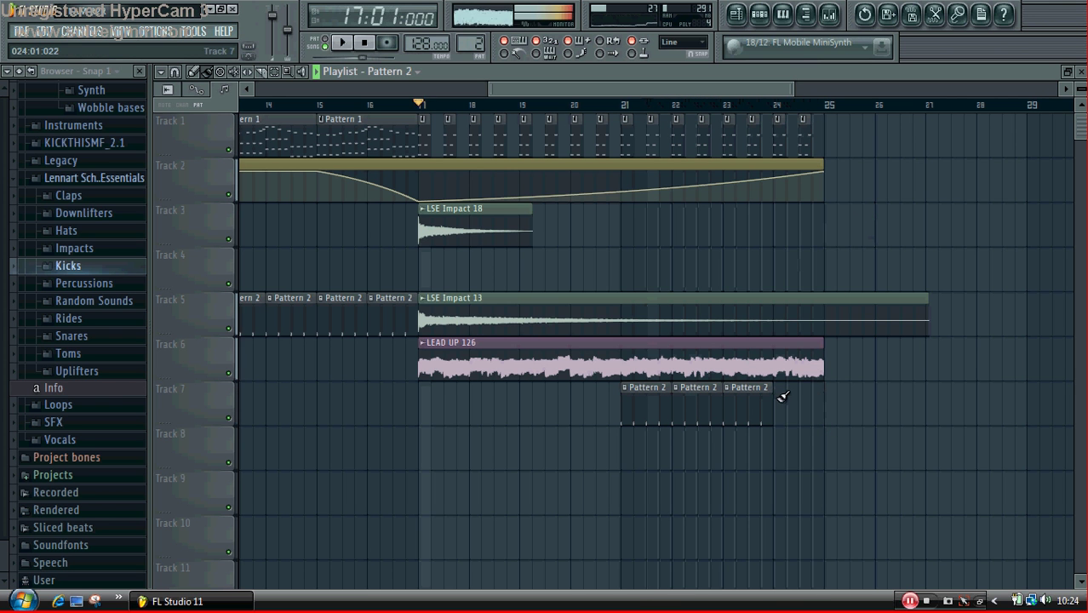
pyautogui.click(818, 397)
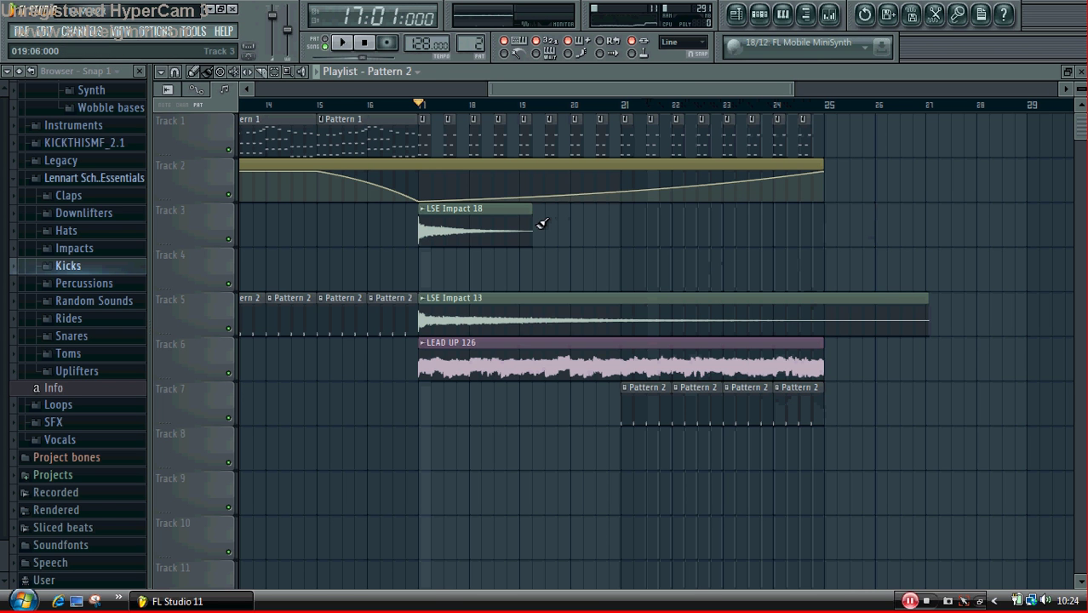
# - Place another LSE Impact 18 clip on Track 3 at bar 25 and add the LSE Uplifter 26 sample to Track 9 just before bar 25
pyautogui.click(501, 223)
pyautogui.click(833, 239)
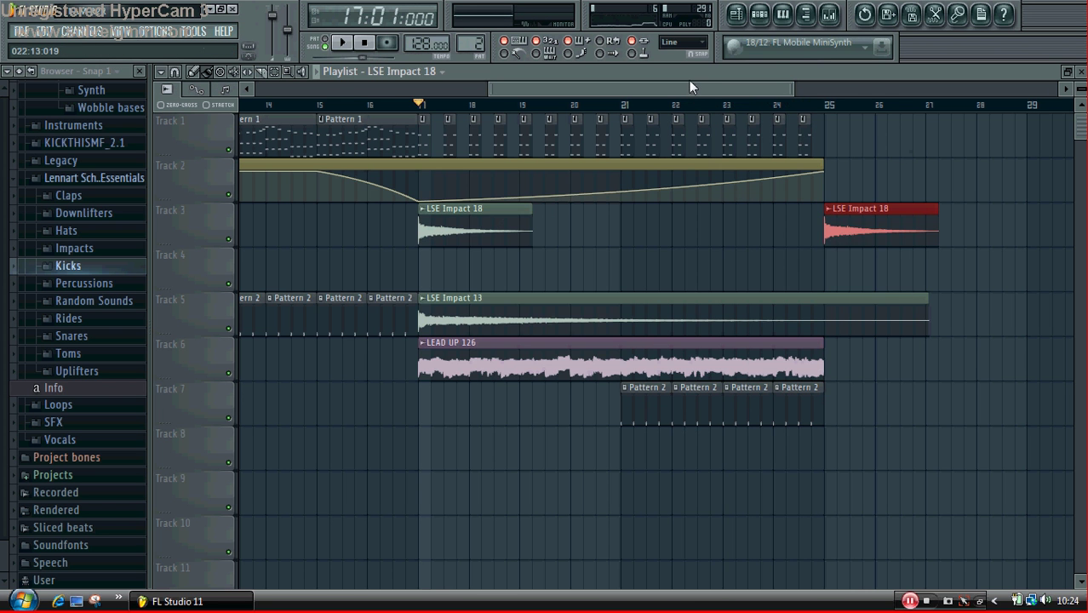
pyautogui.moveTo(689, 80); pyautogui.dragTo(788, 76)
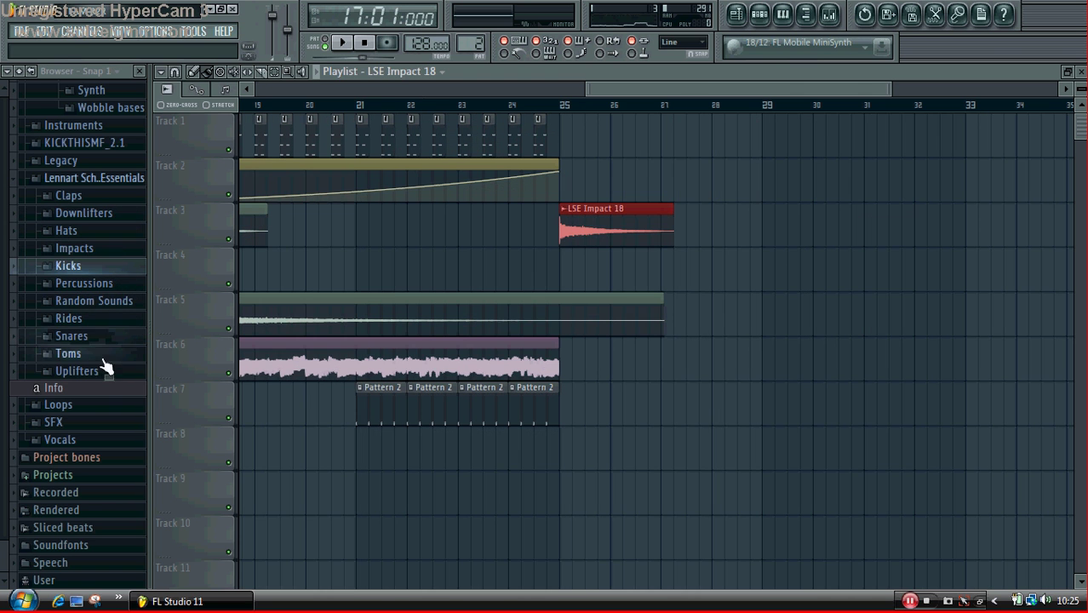
pyautogui.click(112, 372)
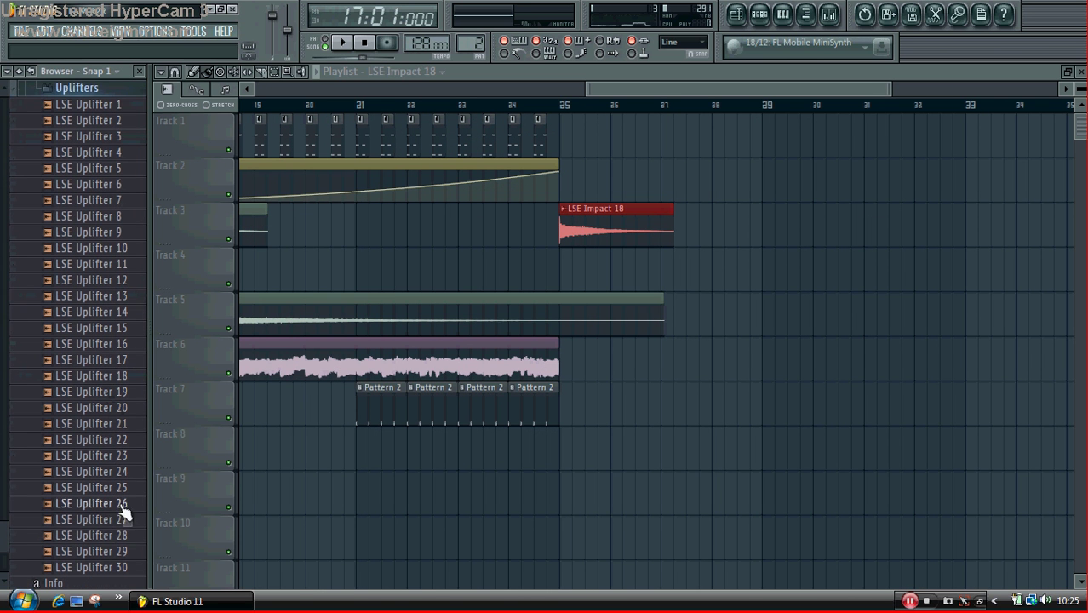
pyautogui.click(119, 534)
pyautogui.click(123, 505)
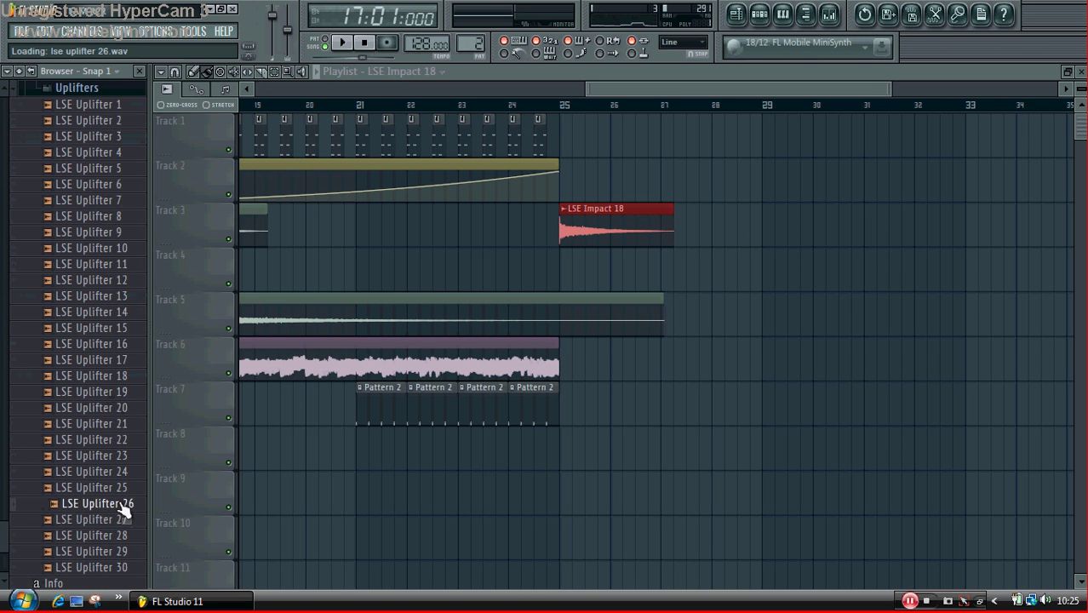
pyautogui.moveTo(123, 505); pyautogui.dragTo(608, 496)
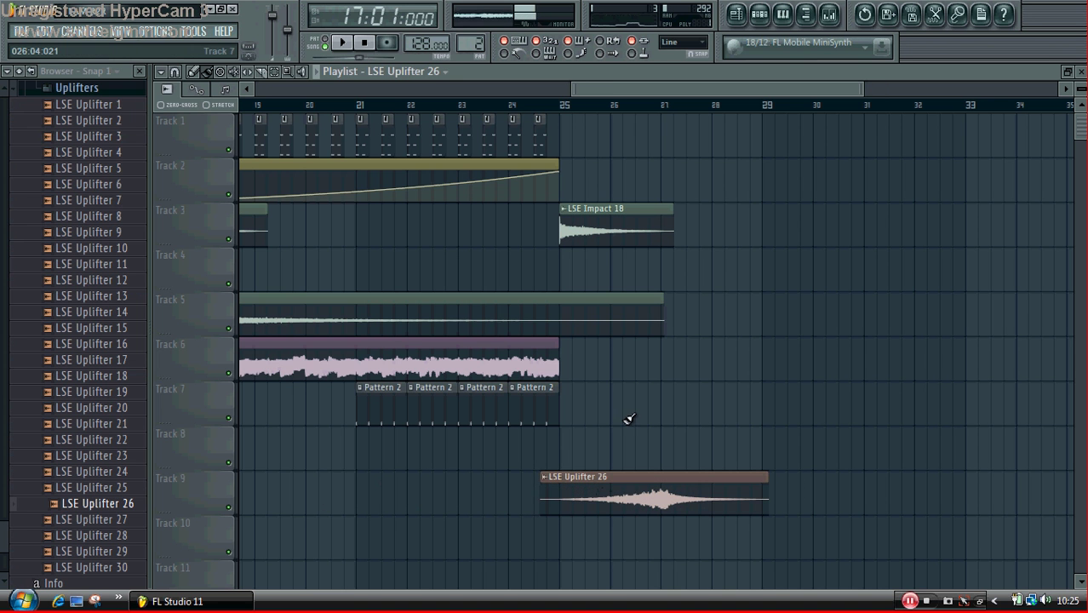
pyautogui.click(111, 90)
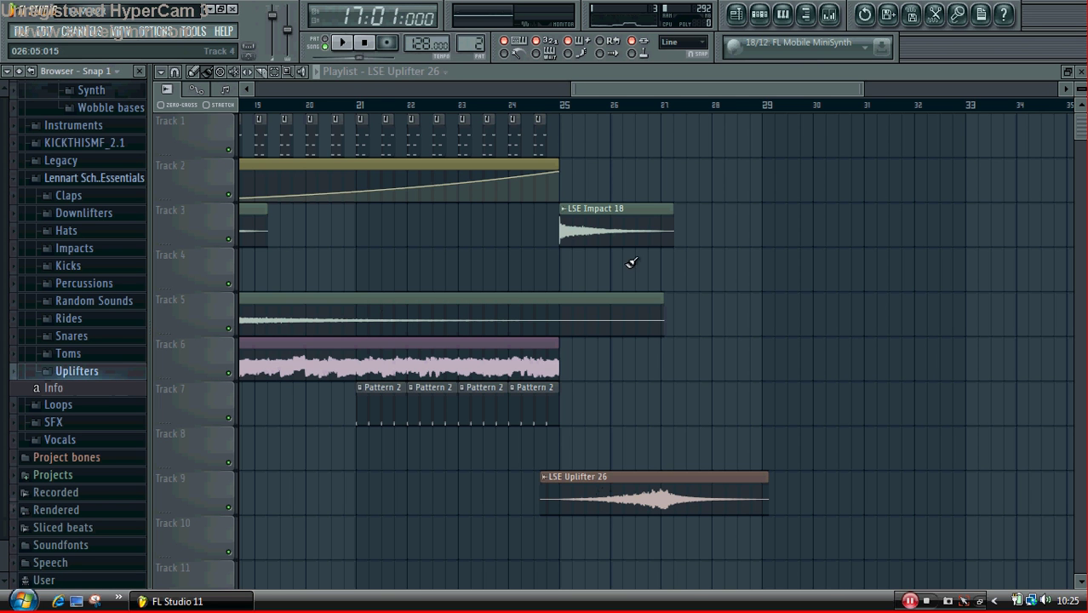
# - Play the song from just before bar 25 to hear the impact and uplifter together
pyautogui.click(558, 104)
pyautogui.press('space')
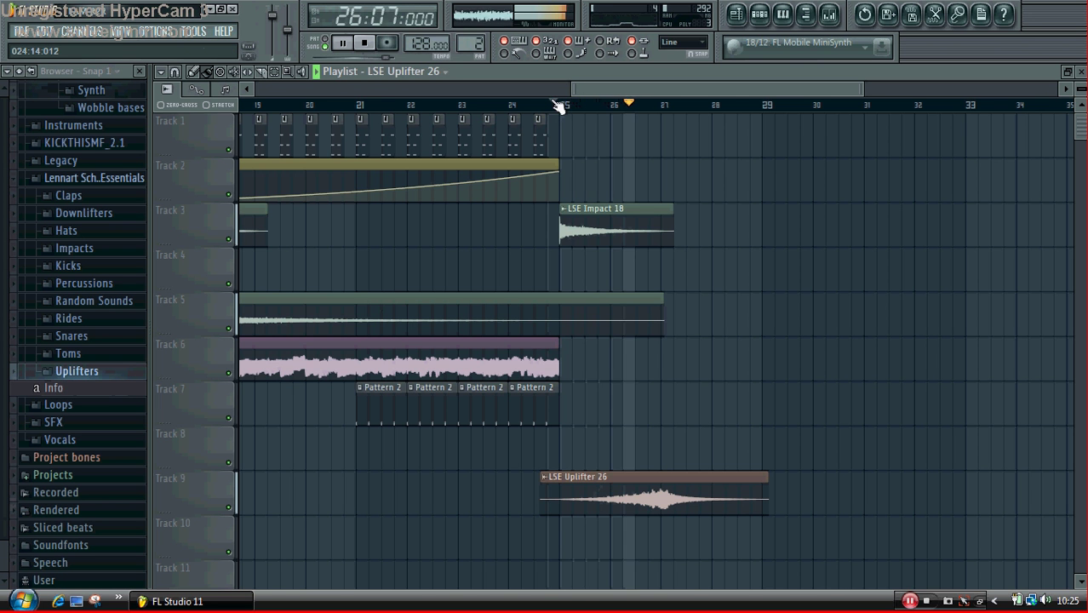
pyautogui.press('space')
# - Place six consecutive Pattern 3 clips on Track 1 across bars 27 to 32
pyautogui.click(477, 49)
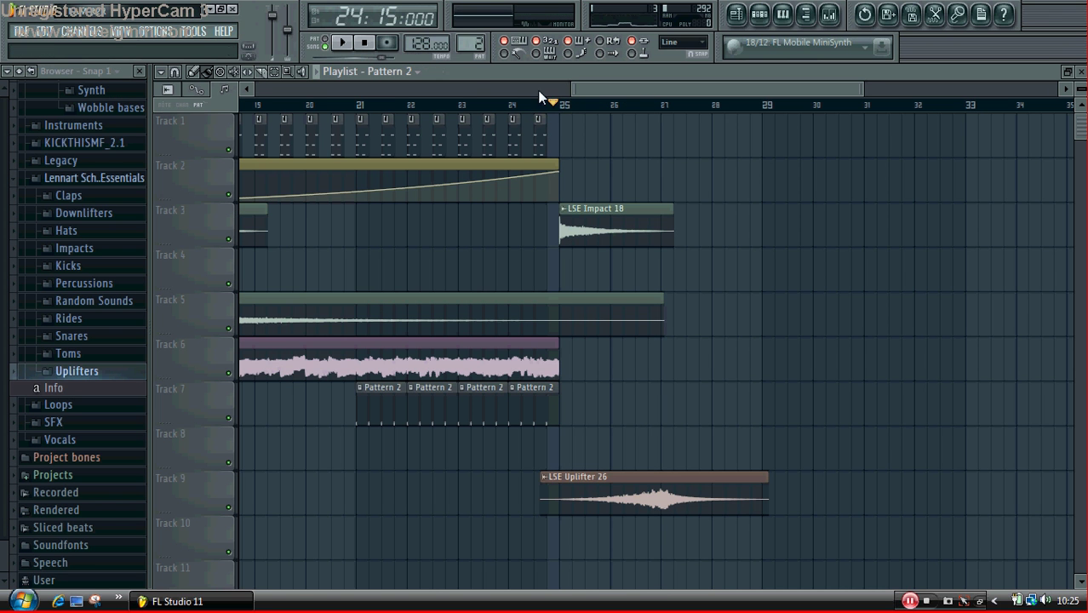
pyautogui.moveTo(676, 152); pyautogui.dragTo(673, 151)
pyautogui.rightClick(673, 150)
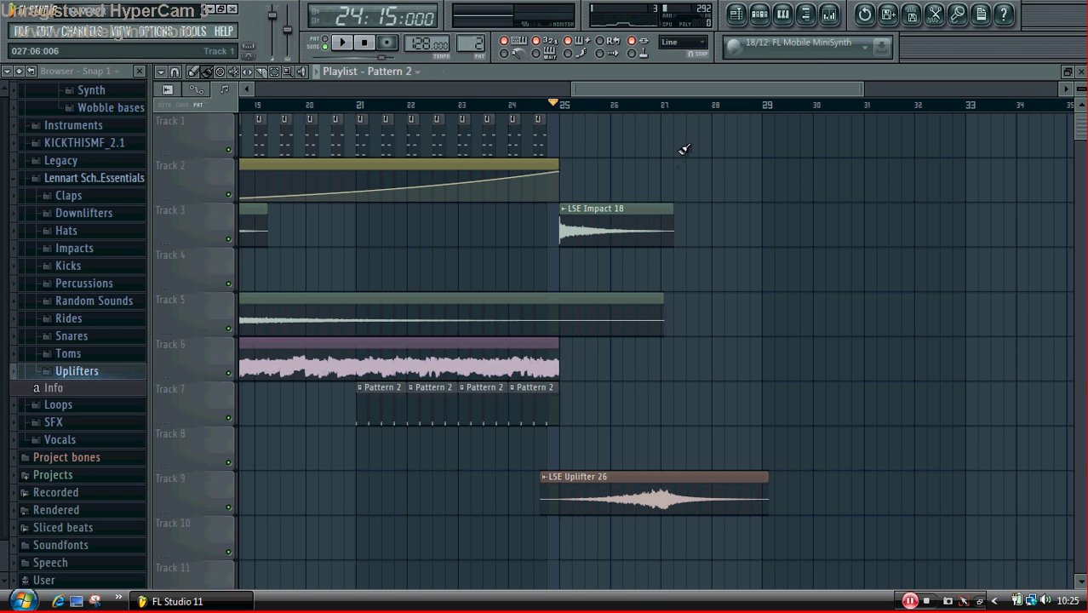
pyautogui.moveTo(479, 44); pyautogui.dragTo(479, 37)
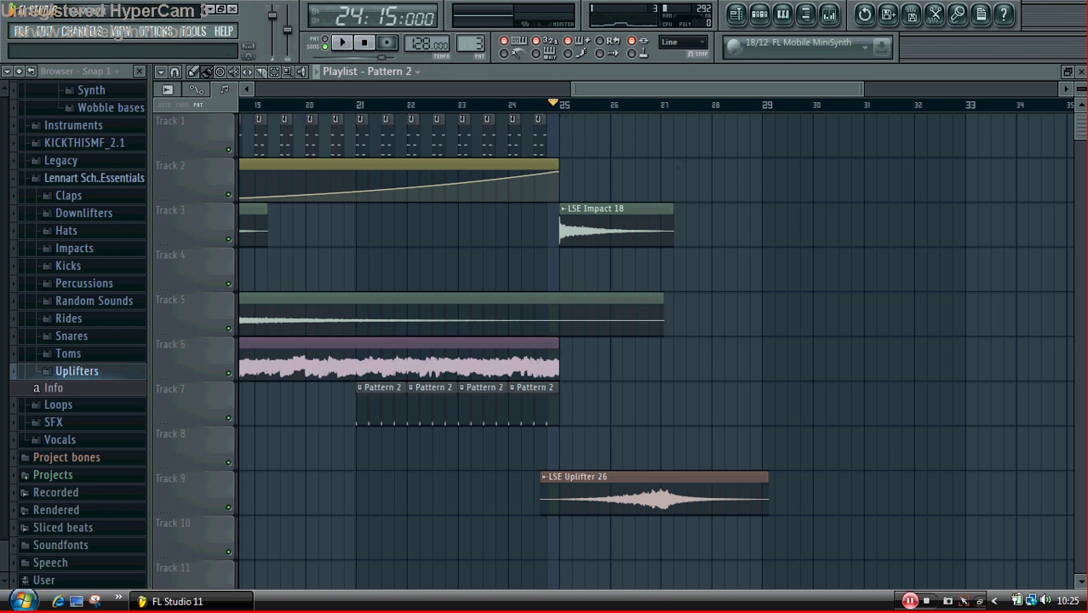
pyautogui.click(686, 140)
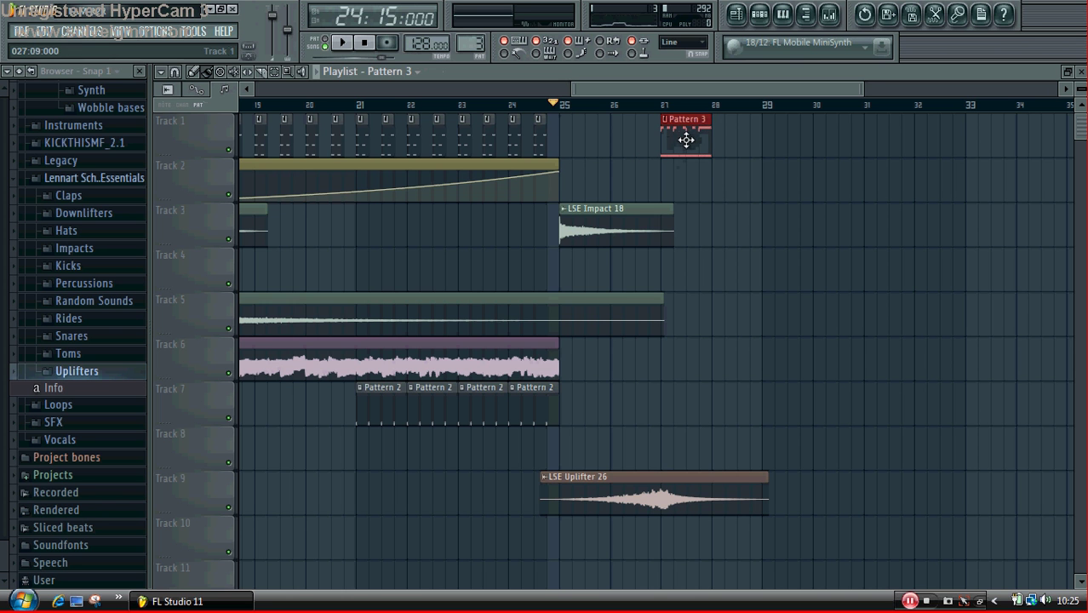
pyautogui.moveTo(721, 138)
pyautogui.mouseDown()
pyautogui.moveTo(945, 129)
pyautogui.moveTo(935, 135)
pyautogui.mouseUp()
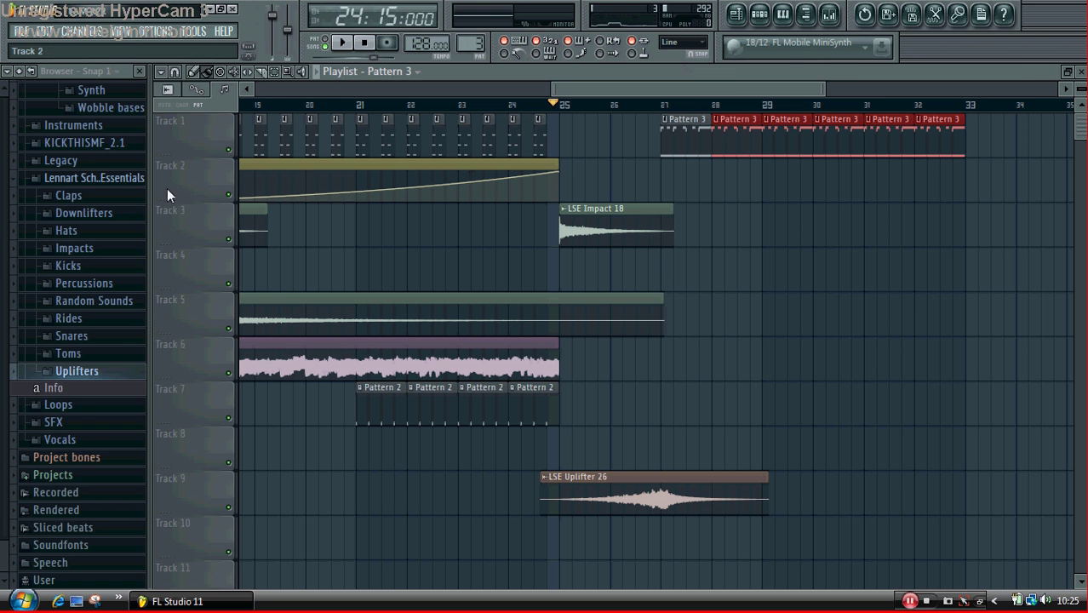
# - Switch to Firefox and search Google for "text to speech"
pyautogui.click(217, 10)
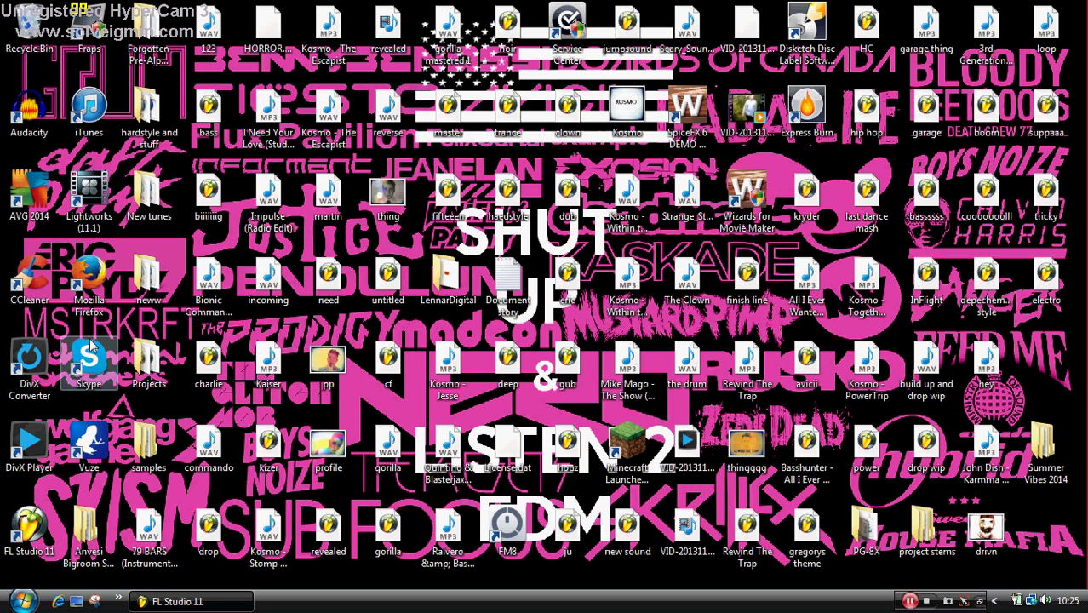
pyautogui.click(88, 304)
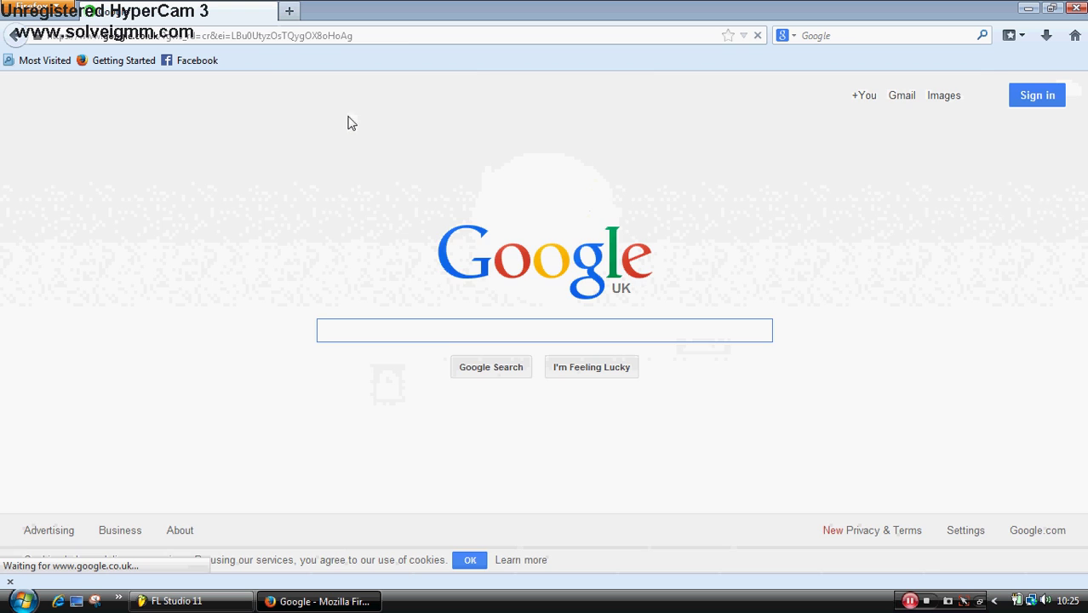
pyautogui.click(341, 328)
pyautogui.write('te')
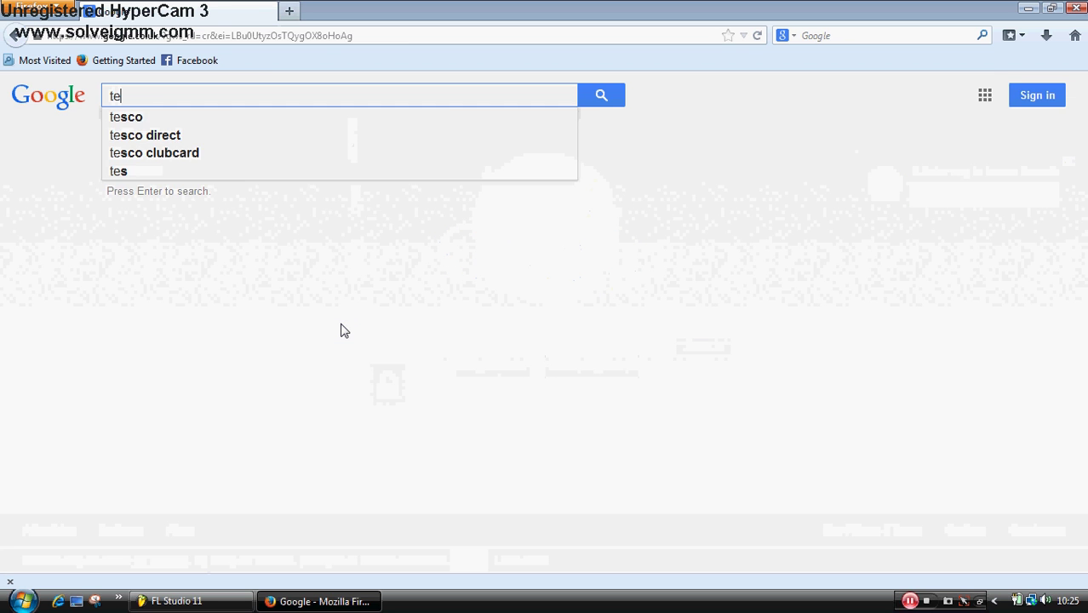
pyautogui.write('xt')
pyautogui.press('Down')
pyautogui.press('Return')
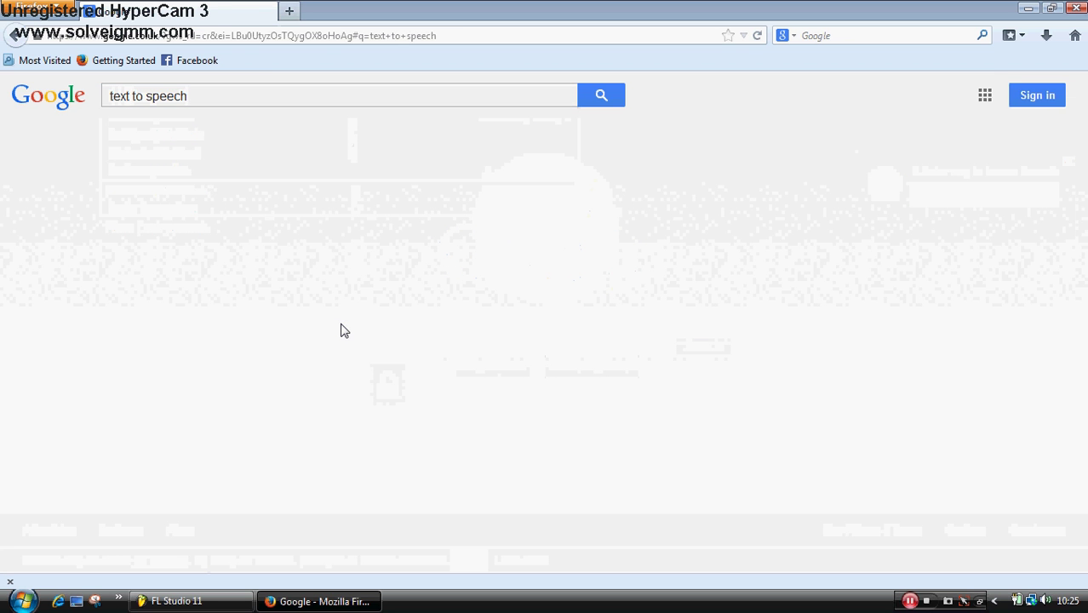
# - Open the AT&T Natural Voices Text-to-Speech Demo page from the search results
pyautogui.scroll(-4, 1073, 152)
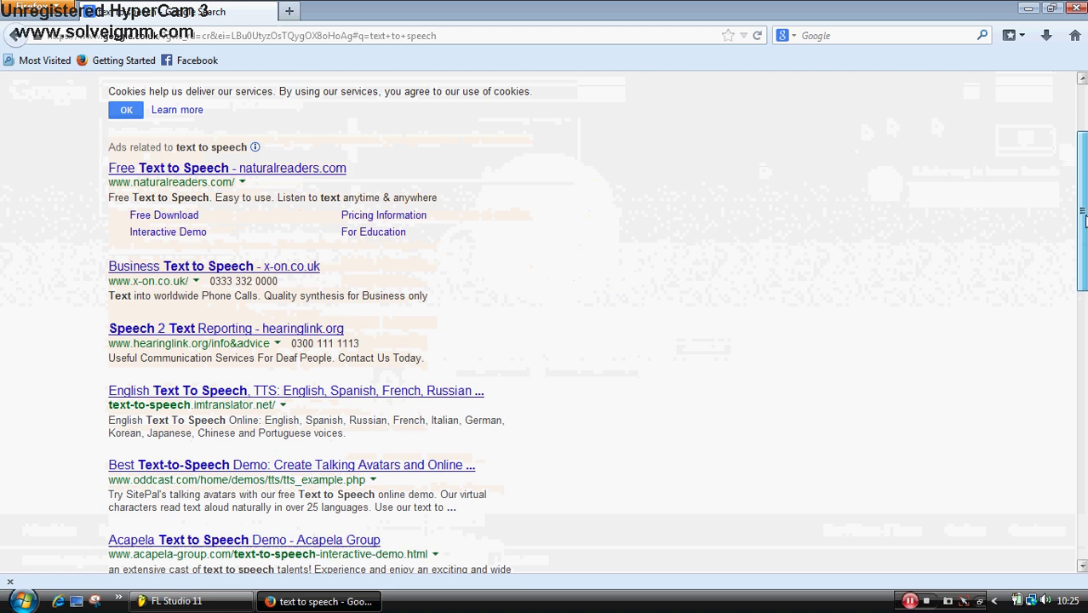
pyautogui.scroll(-1, 596, 322)
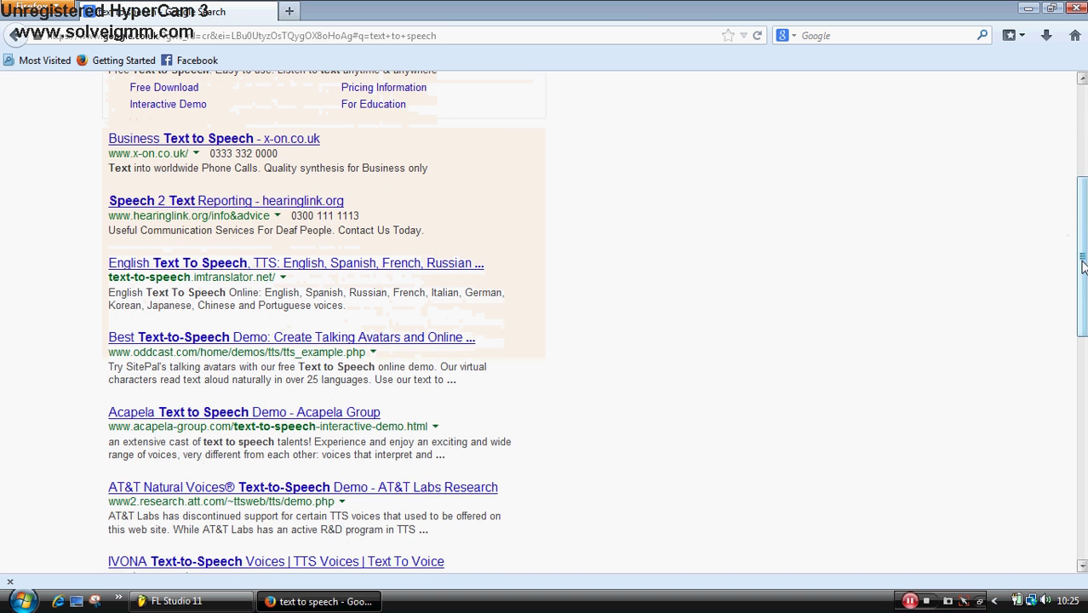
pyautogui.click(147, 489)
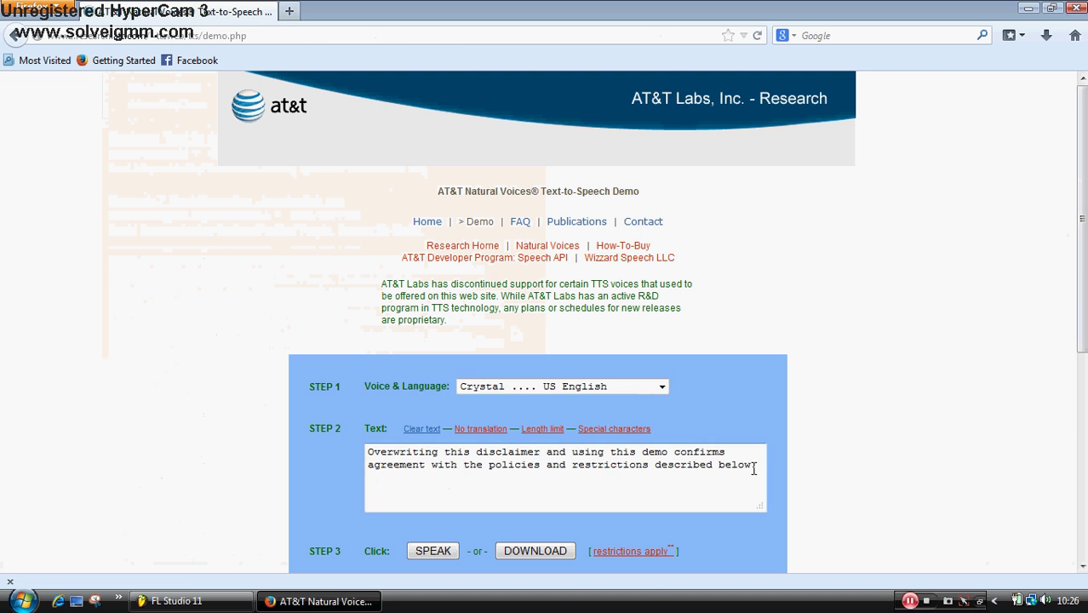
# - Choose the Rich US English voice and replace the sample text with "drop the huge sound"
pyautogui.moveTo(759, 465); pyautogui.dragTo(358, 457)
pyautogui.press('BackSpace')
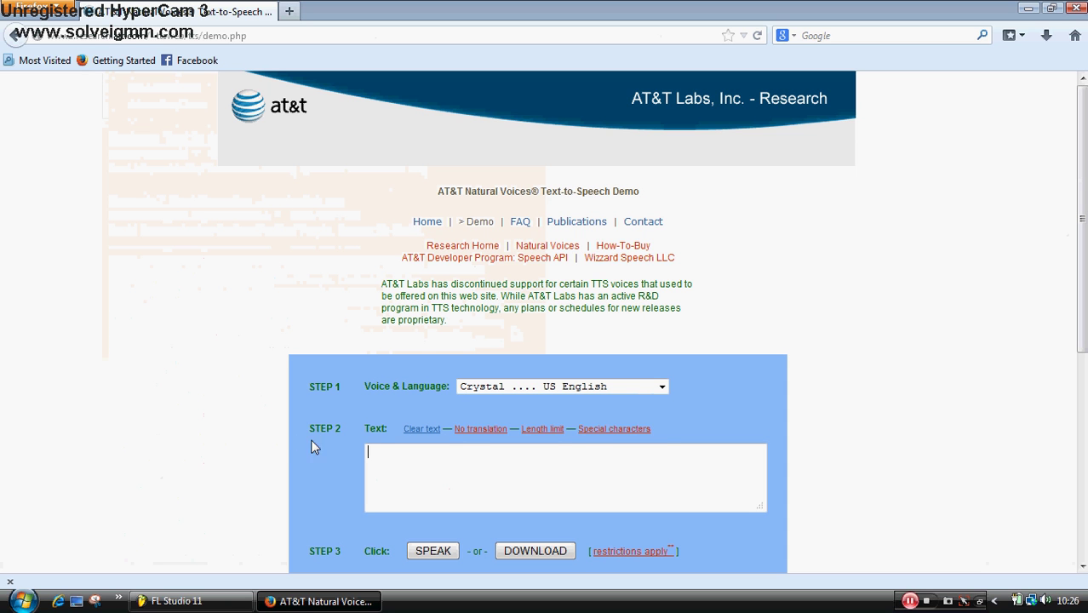
pyautogui.click(661, 387)
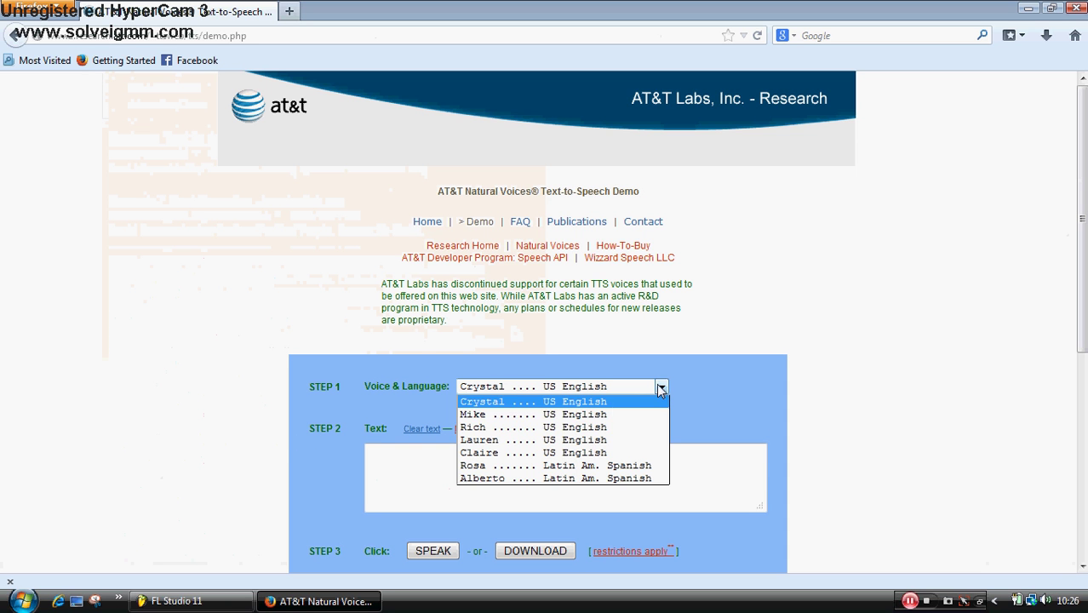
pyautogui.click(603, 427)
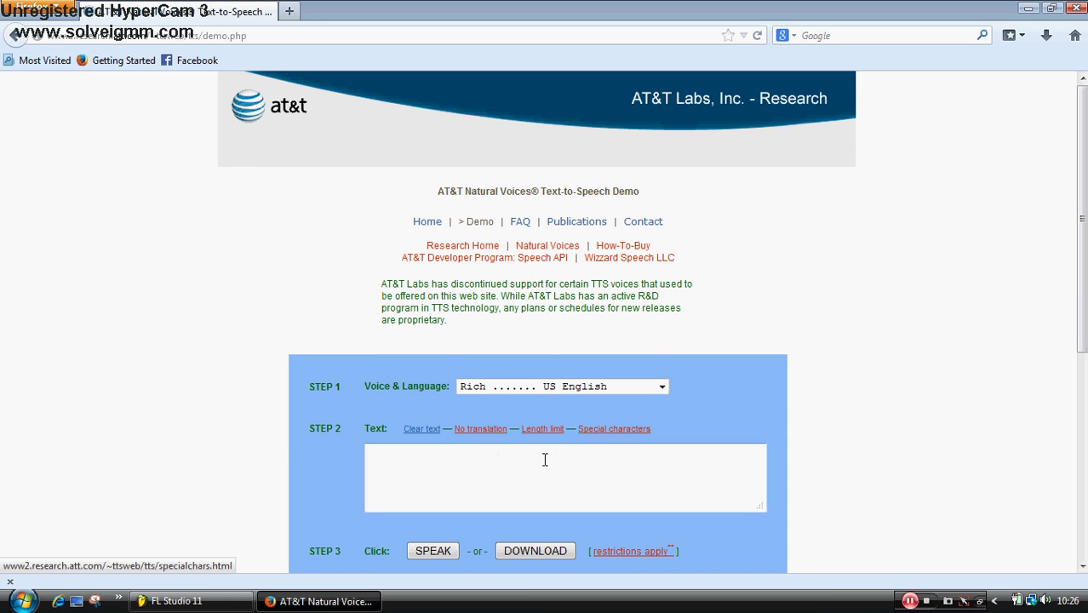
pyautogui.click(545, 460)
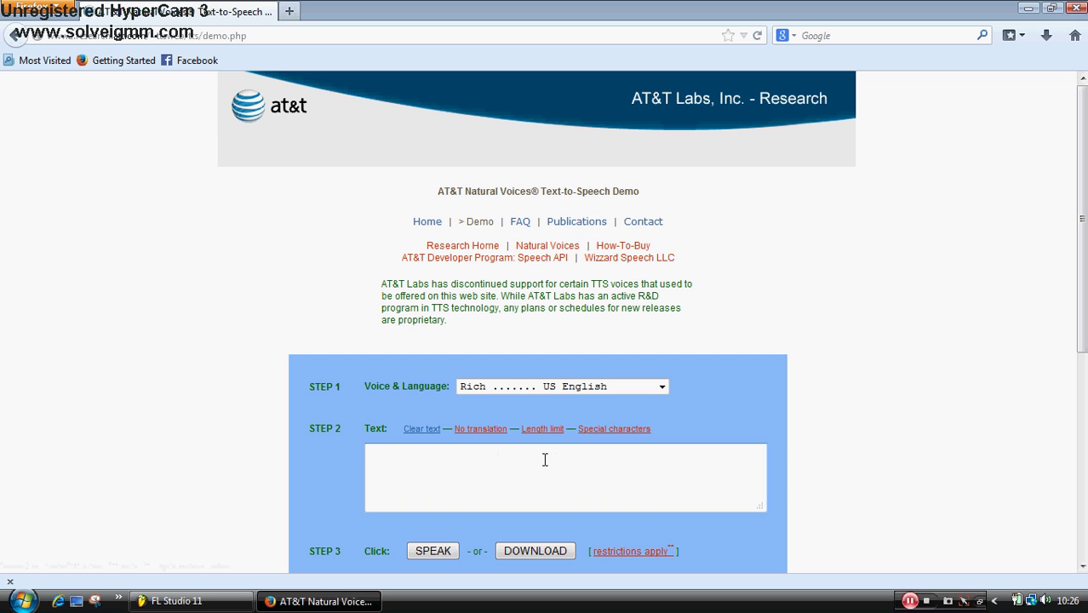
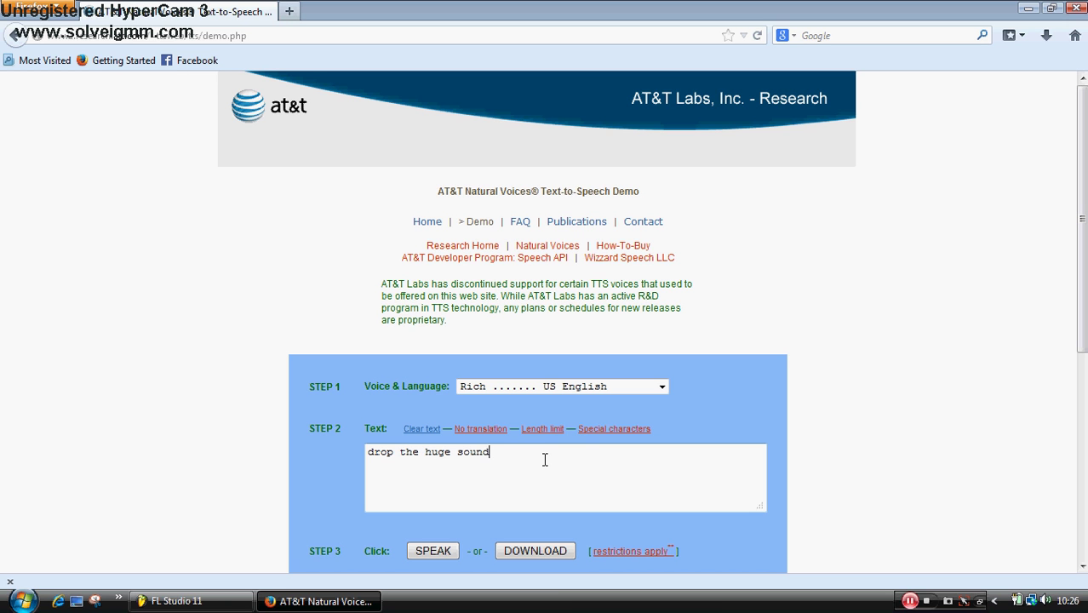
# - Generate the speech for the entered text and save the resulting WAV file
pyautogui.click(431, 552)
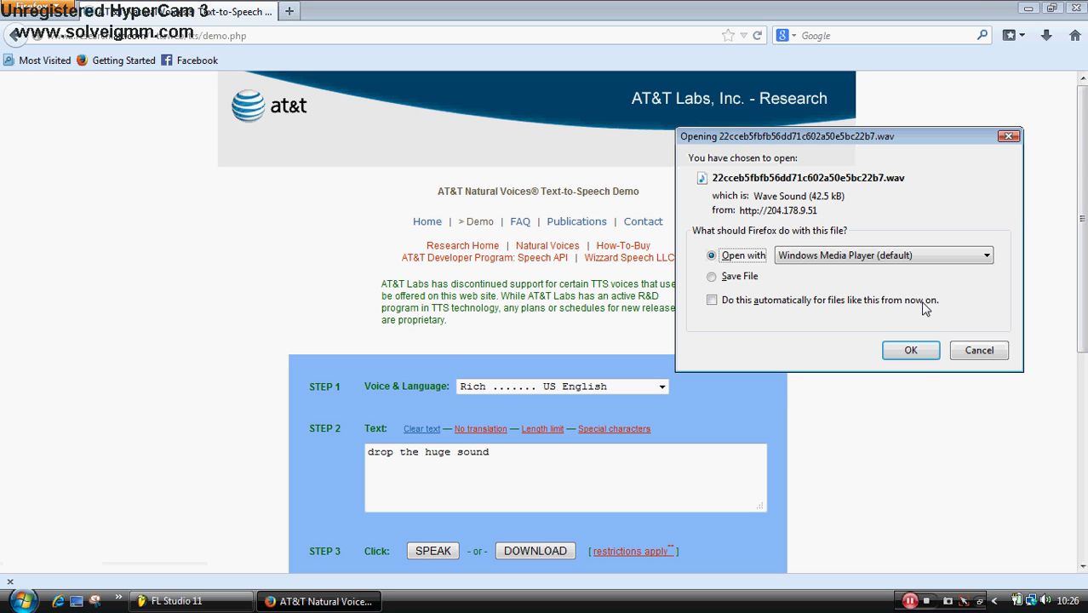
pyautogui.click(730, 275)
pyautogui.click(923, 355)
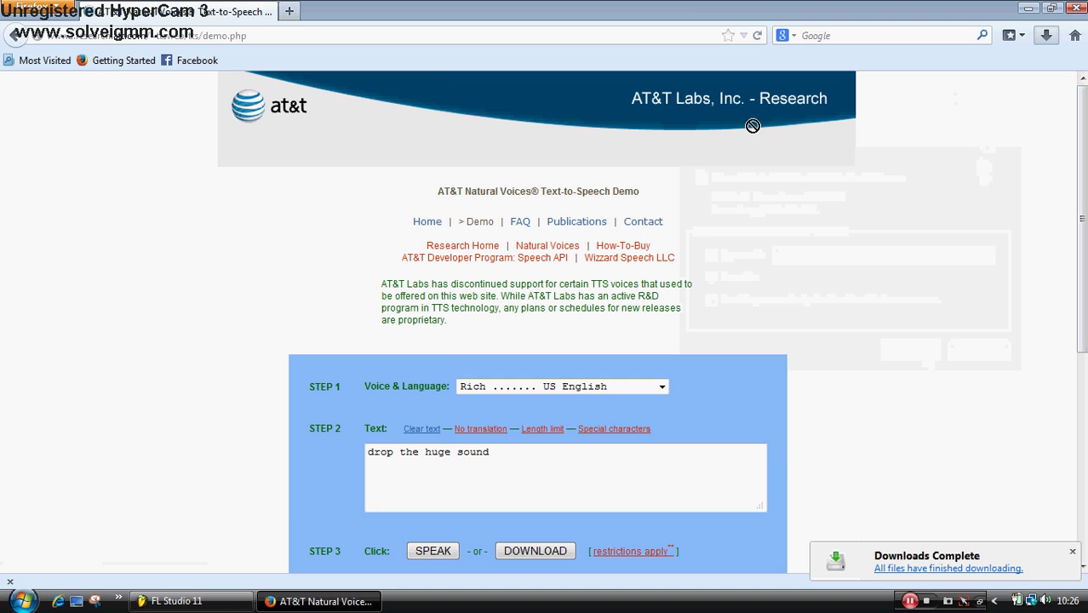
# - Switch to FL Studio, place the downloaded vocal WAV on Track 6 at 26:05, and play back the transition from bar 24
pyautogui.moveTo(229, 608)
pyautogui.moveTo(756, 402); pyautogui.dragTo(634, 368)
pyautogui.press('space')
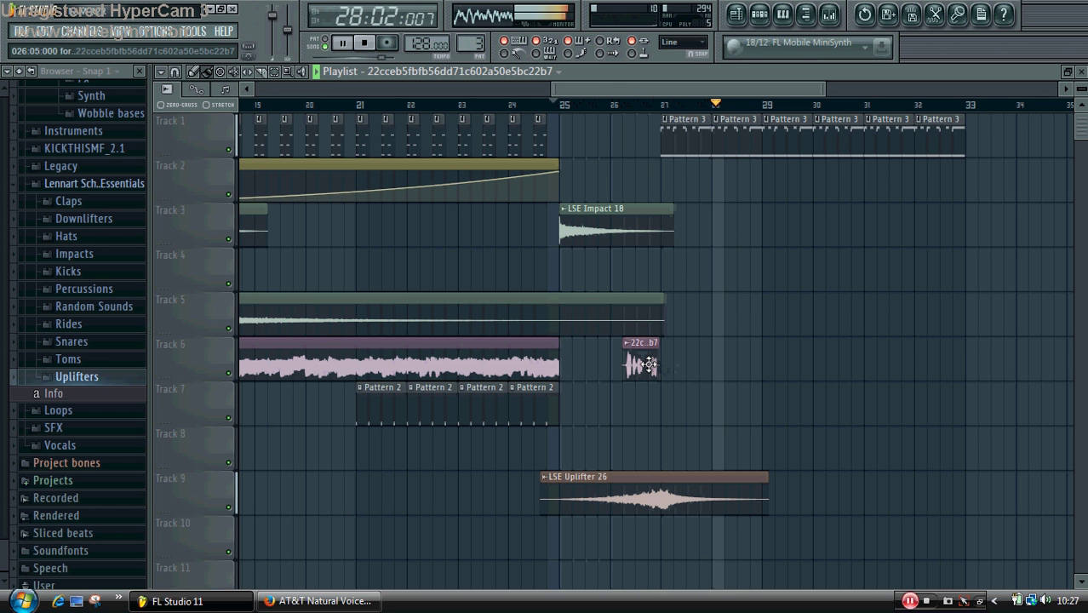
pyautogui.press('space')
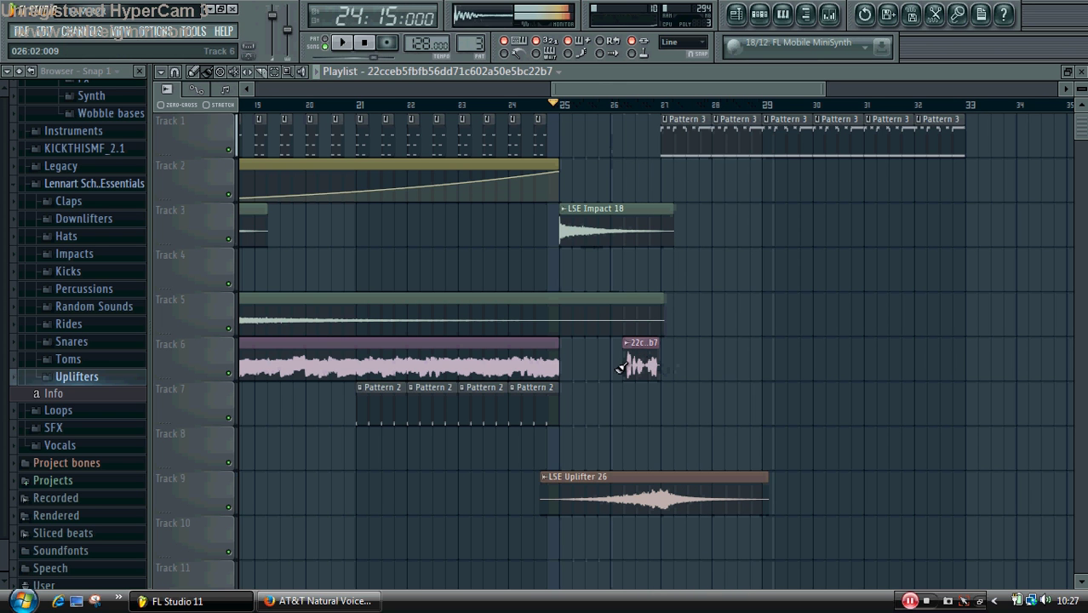
# - Route the vocal sample's channel to a free mixer track and load Fruity Parametric EQ 2 in its first effect slot
pyautogui.doubleClick(652, 342)
pyautogui.click(264, 129)
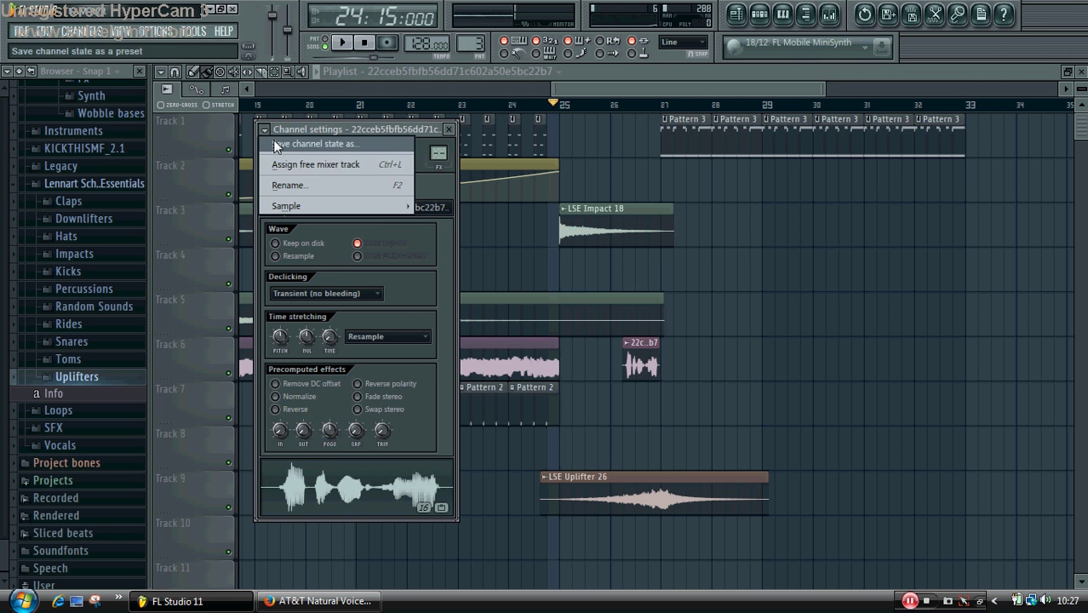
pyautogui.click(288, 168)
pyautogui.click(847, 327)
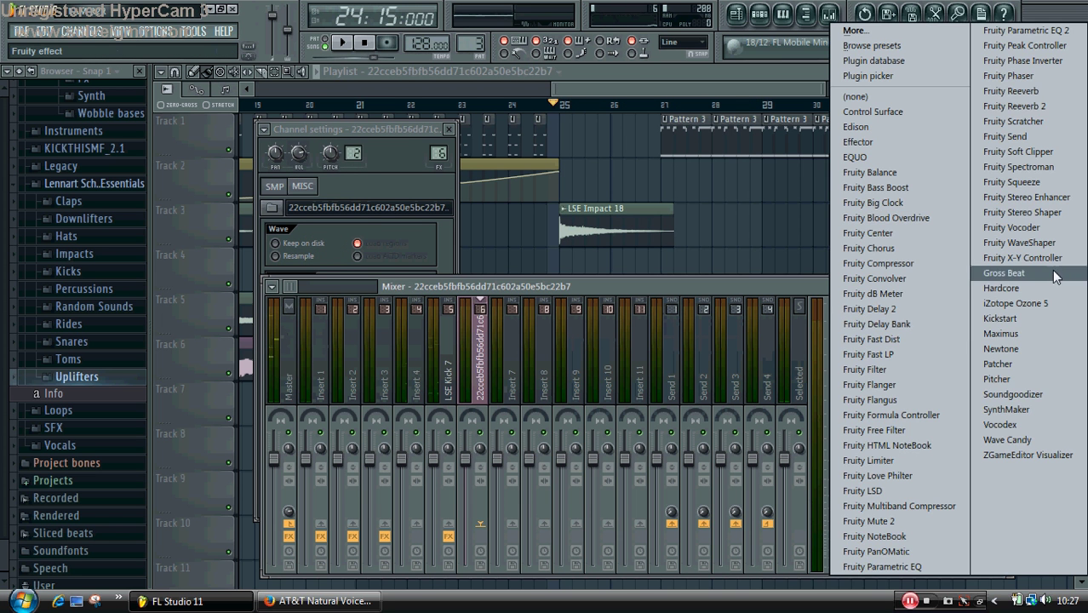
pyautogui.click(1026, 29)
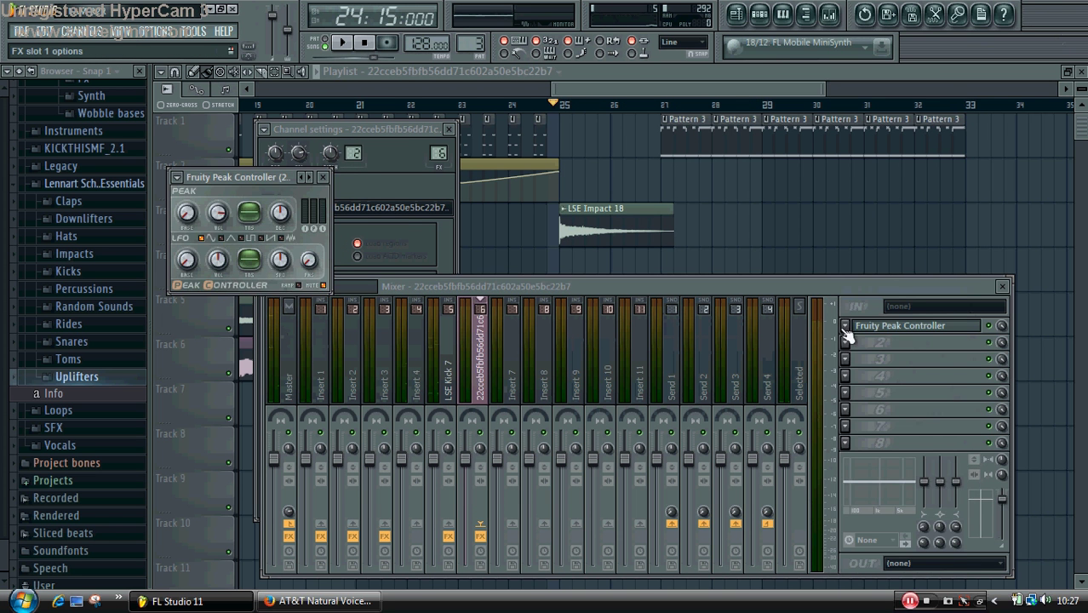
pyautogui.click(845, 328)
pyautogui.moveTo(937, 267)
pyautogui.click(1034, 31)
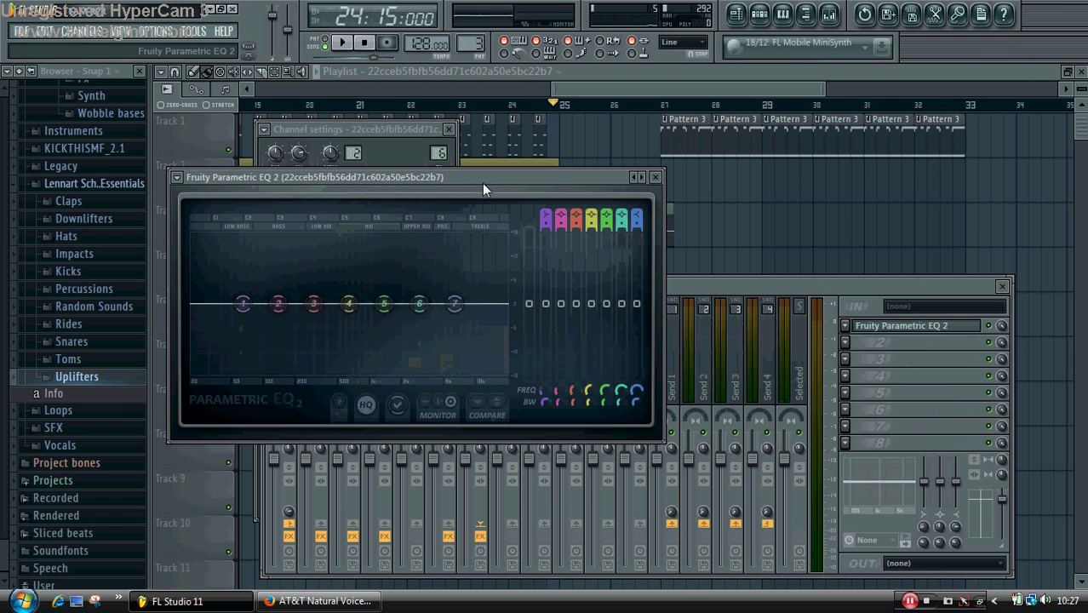
# - Shape the vocal's EQ by cutting the lows with band 1, boosting bands 4, 5 and 6, and slightly lowering band 7
pyautogui.moveTo(244, 304); pyautogui.dragTo(331, 348)
pyautogui.moveTo(349, 304); pyautogui.dragTo(320, 291)
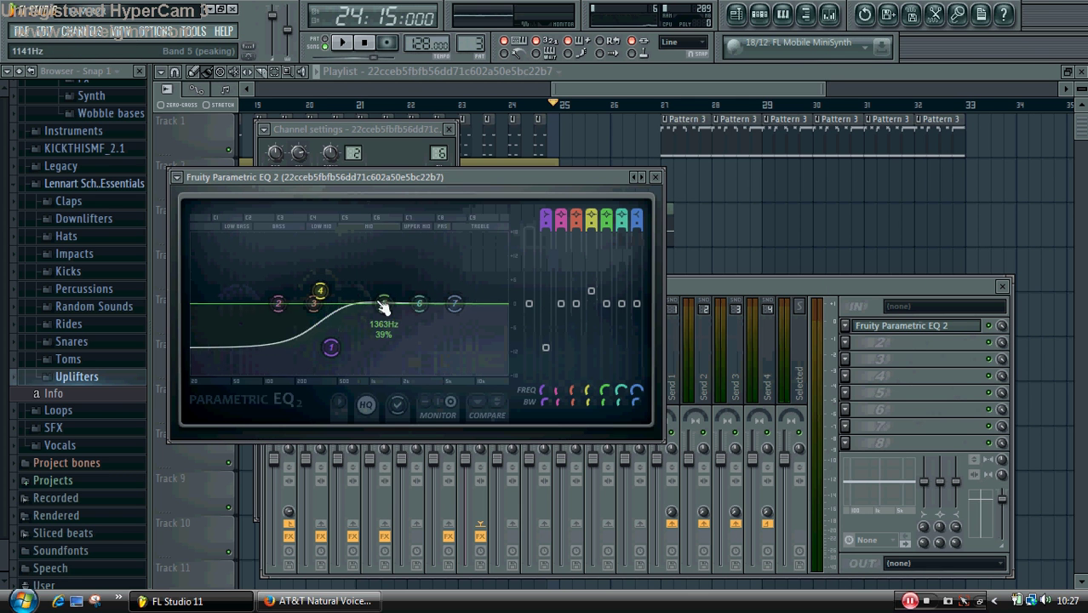
pyautogui.moveTo(384, 305); pyautogui.dragTo(426, 293)
pyautogui.moveTo(331, 347); pyautogui.dragTo(310, 346)
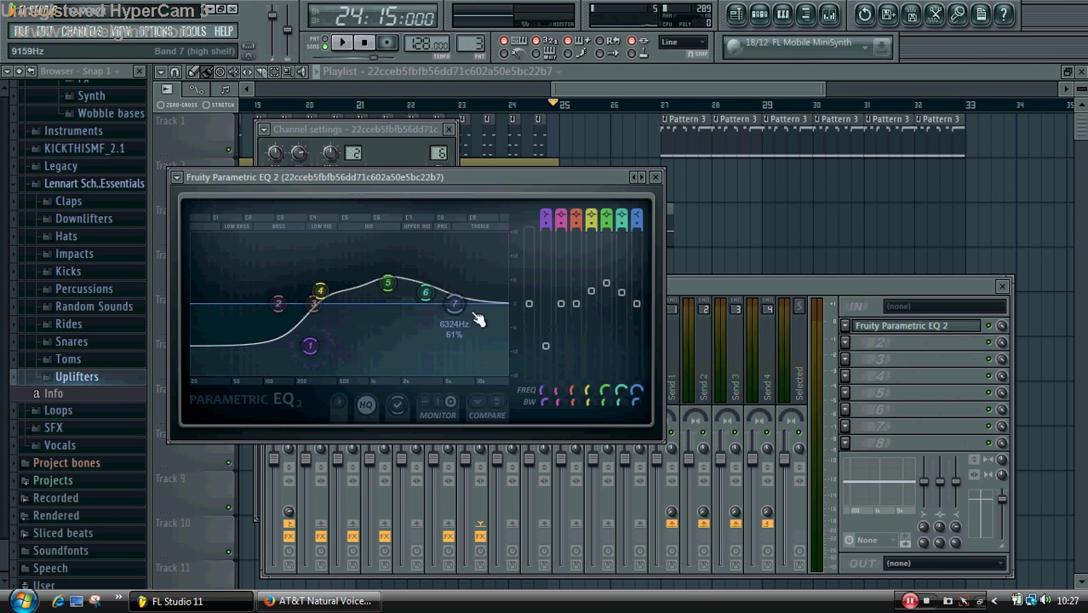
pyautogui.moveTo(457, 305)
pyautogui.mouseDown()
pyautogui.moveTo(448, 294)
pyautogui.moveTo(440, 317)
pyautogui.moveTo(452, 331)
pyautogui.moveTo(469, 309)
pyautogui.mouseUp()
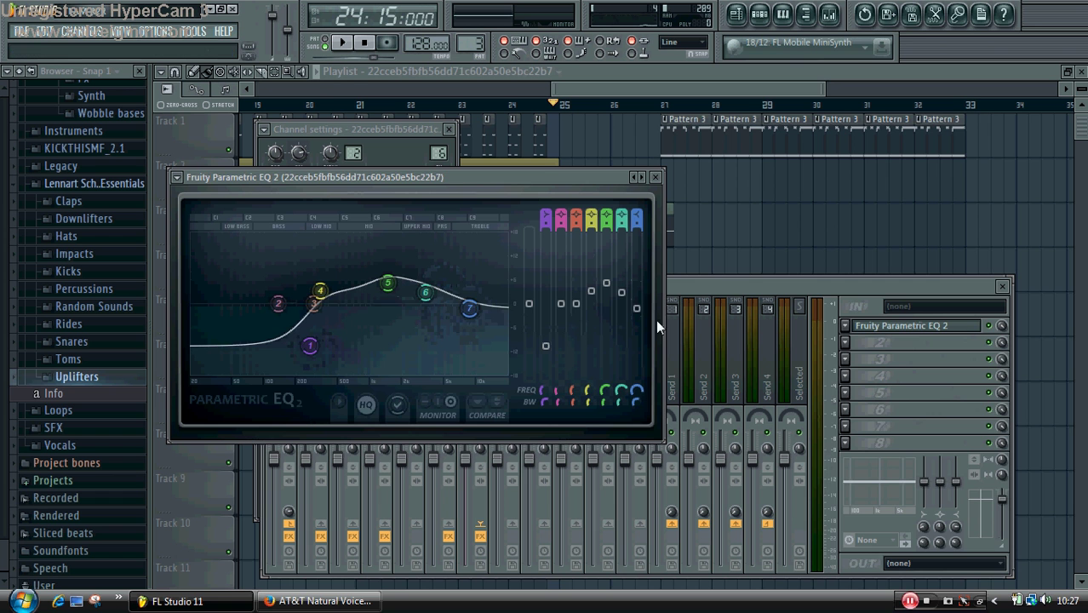
# - Add Fruity Reeverb in the vocal track's second effect slot and play back the result
pyautogui.click(845, 343)
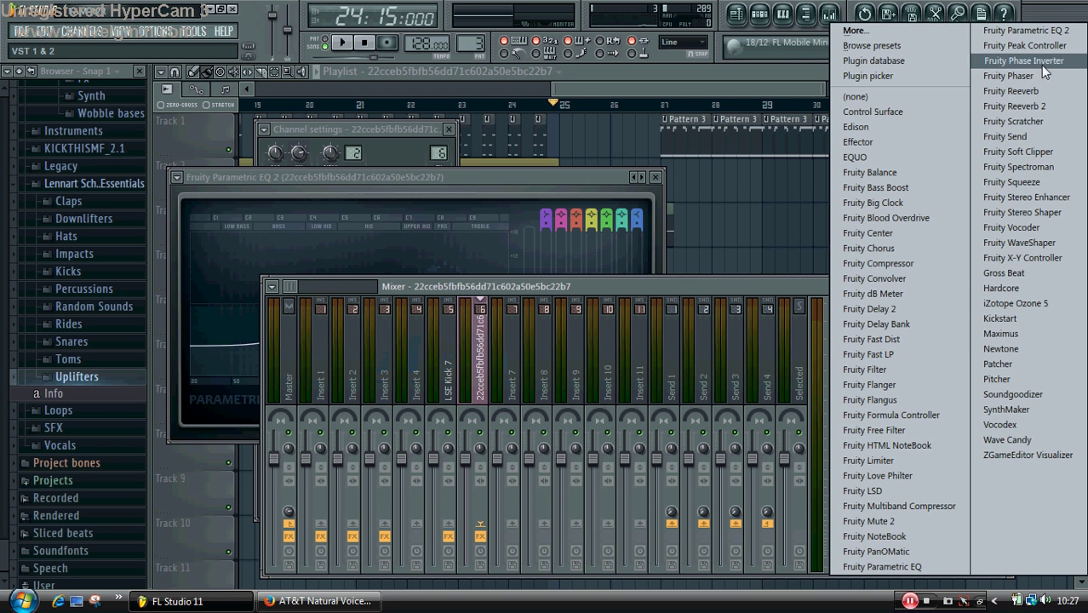
pyautogui.click(1037, 92)
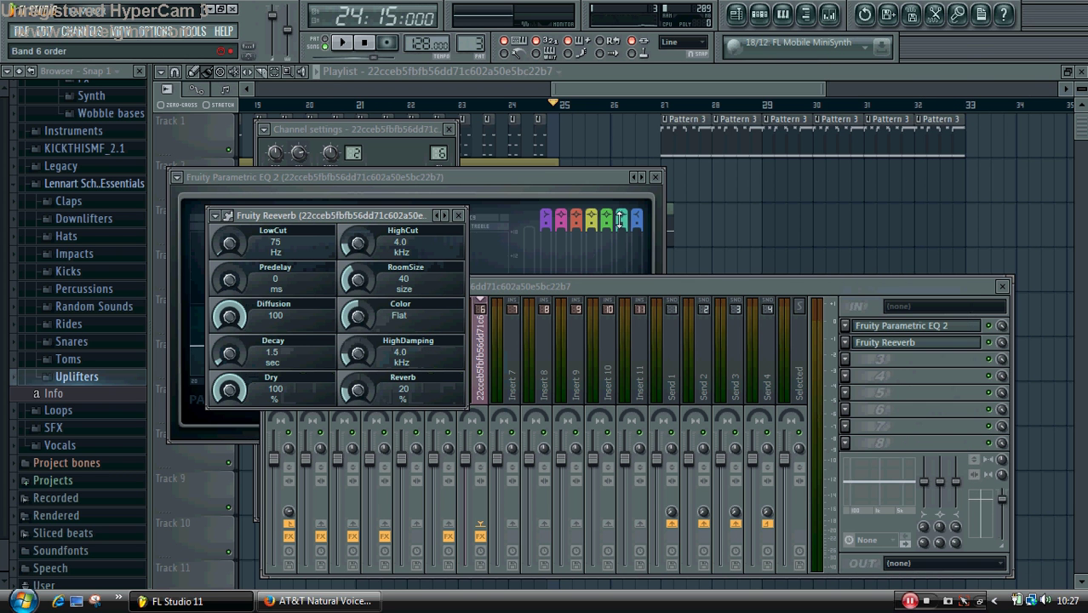
pyautogui.press('space')
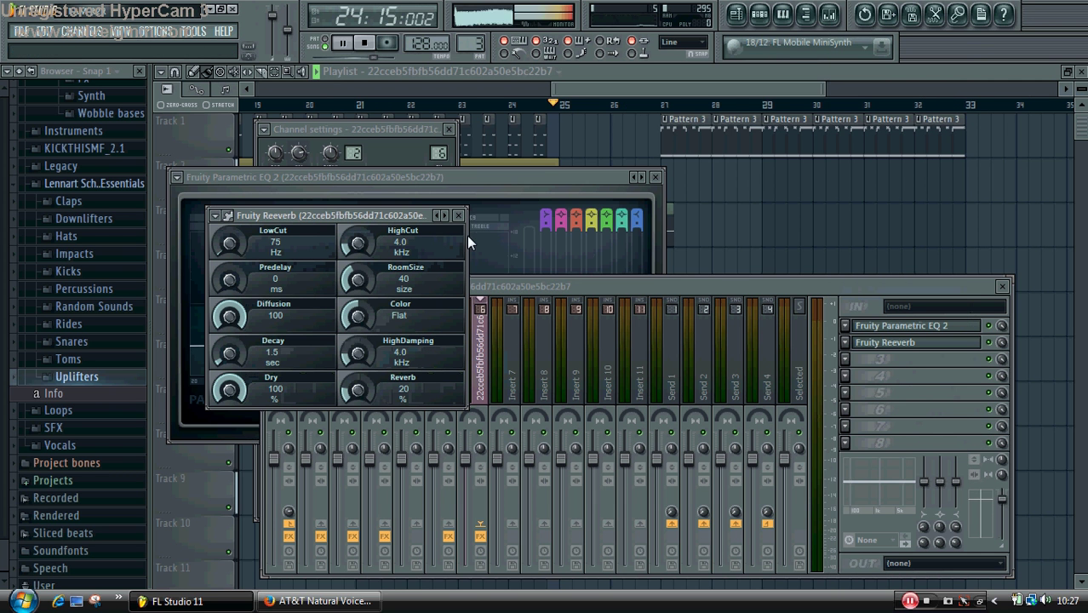
# - Move the vocal clip on Track 6 earlier to 25:11 and play back from 25:09
pyautogui.click(646, 75)
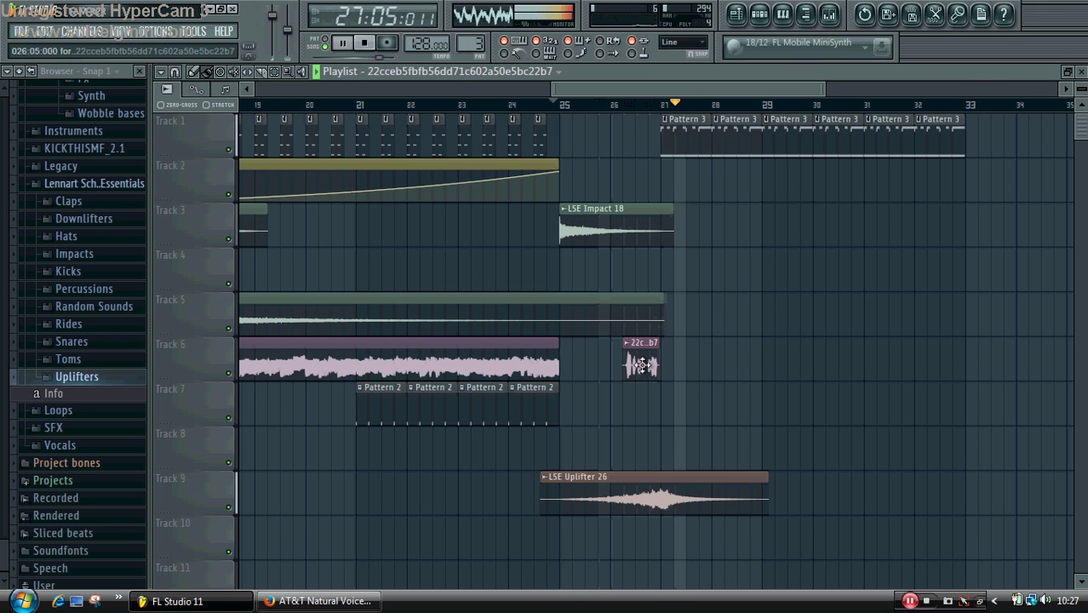
pyautogui.moveTo(641, 365); pyautogui.dragTo(610, 360)
pyautogui.click(587, 104)
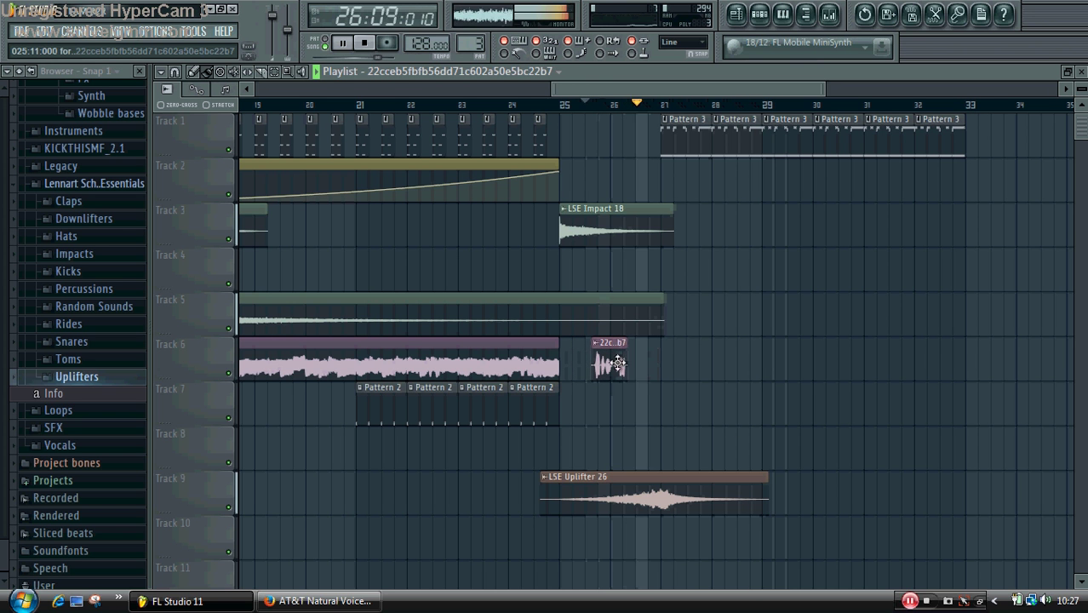
pyautogui.press('space')
# - Try trimming the vocal clip to its opening slice and repeating that slice at the start of bar 26
pyautogui.moveTo(626, 365); pyautogui.dragTo(601, 364)
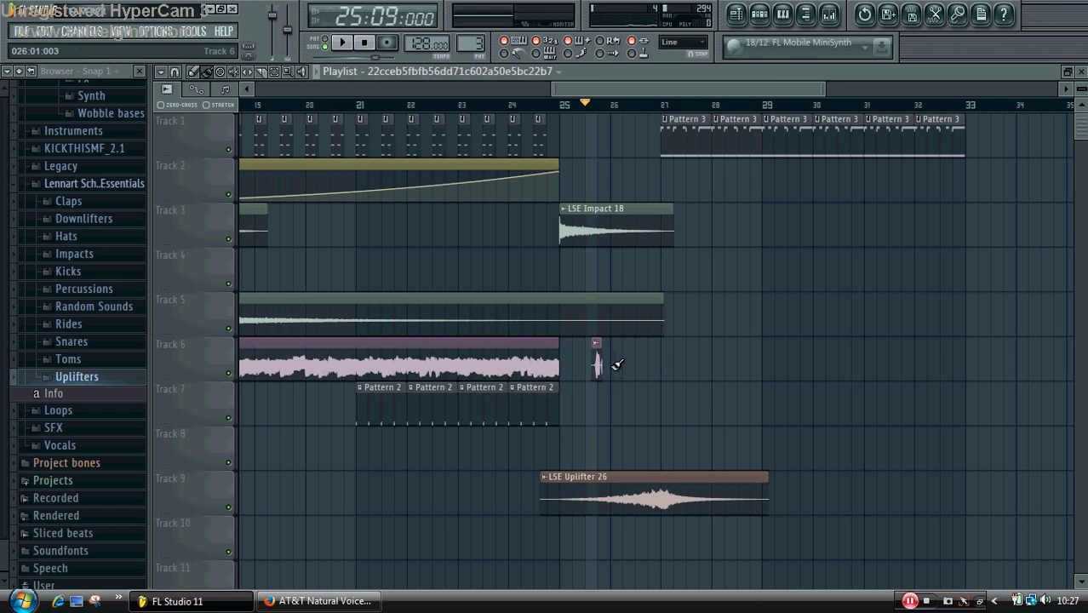
pyautogui.click(615, 365)
pyautogui.press('space')
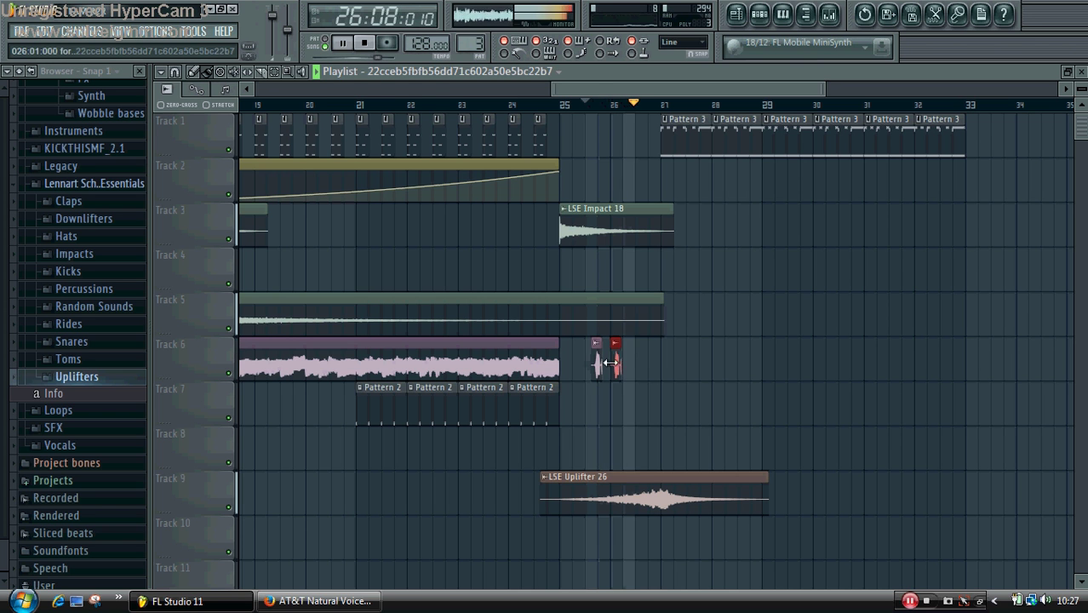
pyautogui.rightClick(615, 365)
pyautogui.press('space')
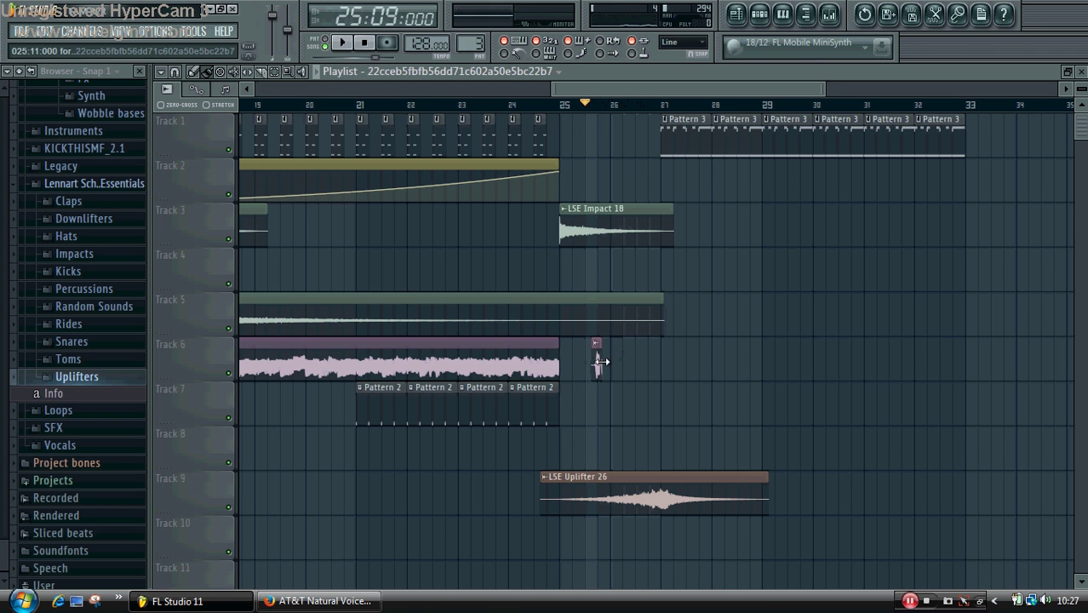
pyautogui.moveTo(603, 363); pyautogui.dragTo(634, 356)
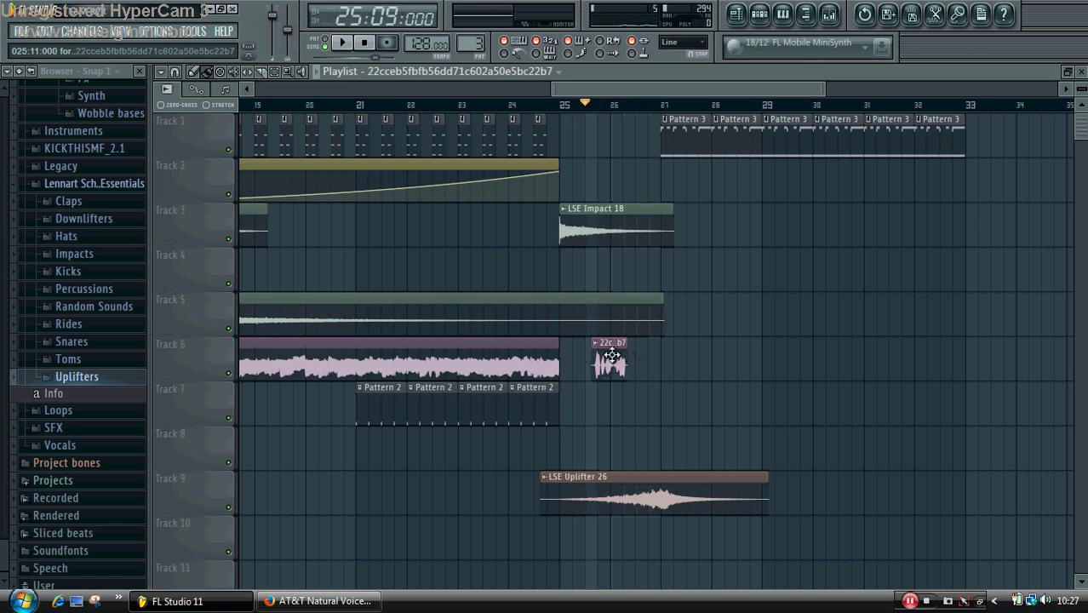
# - Delete the vocal clip from Track 6, switch to Firefox and clear the text-to-speech text
pyautogui.rightClick(612, 356)
pyautogui.hotkey('alt', 'Tab')
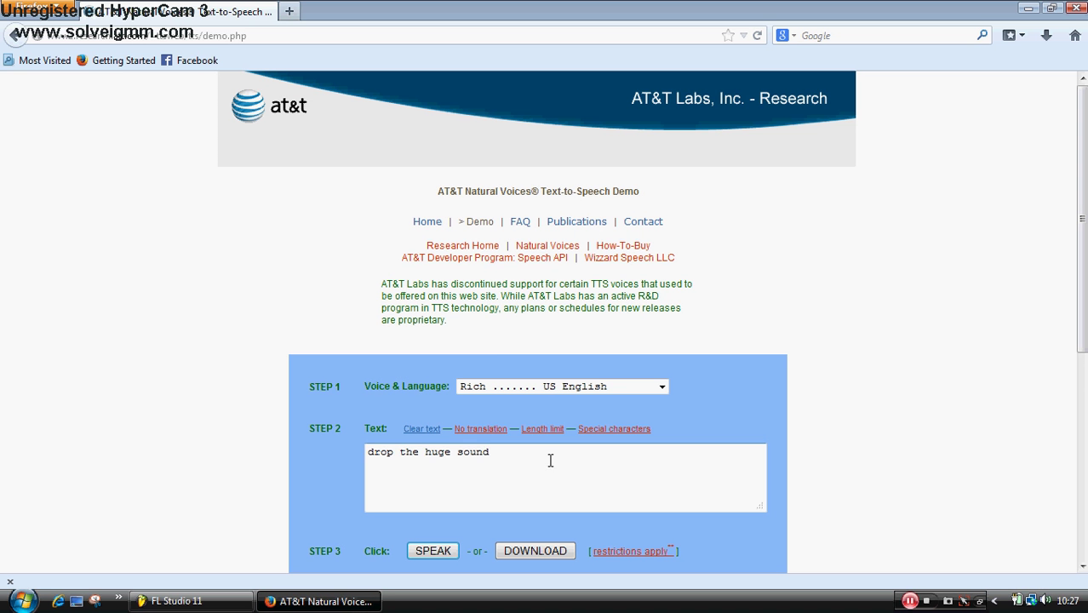
pyautogui.moveTo(550, 461); pyautogui.dragTo(171, 457)
pyautogui.press('BackSpace')
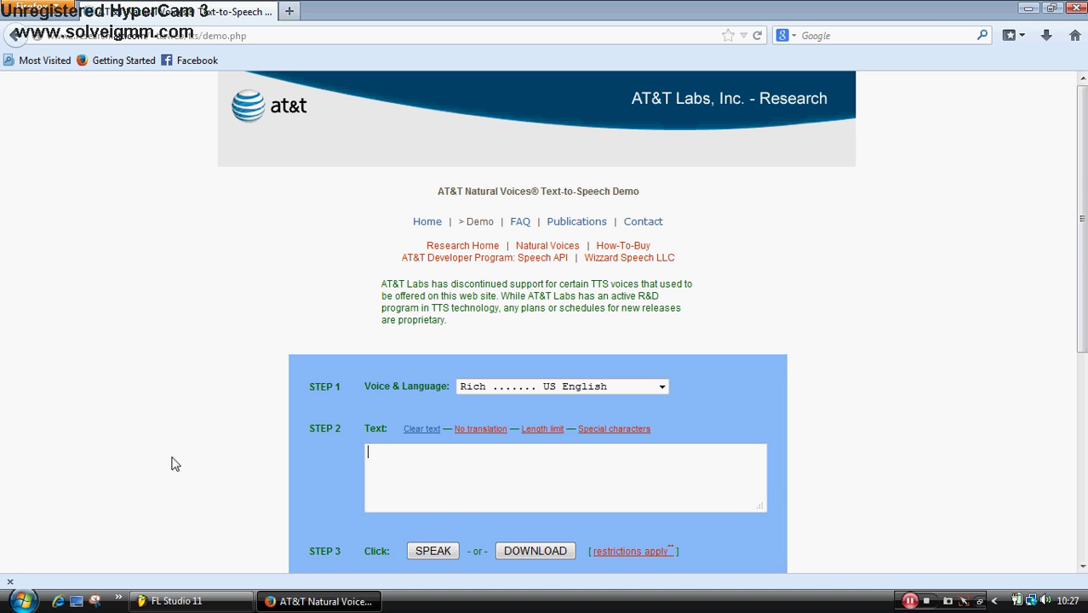
# - Return to the Google results and search for "everybody fucking jump sample"
pyautogui.click(12, 38)
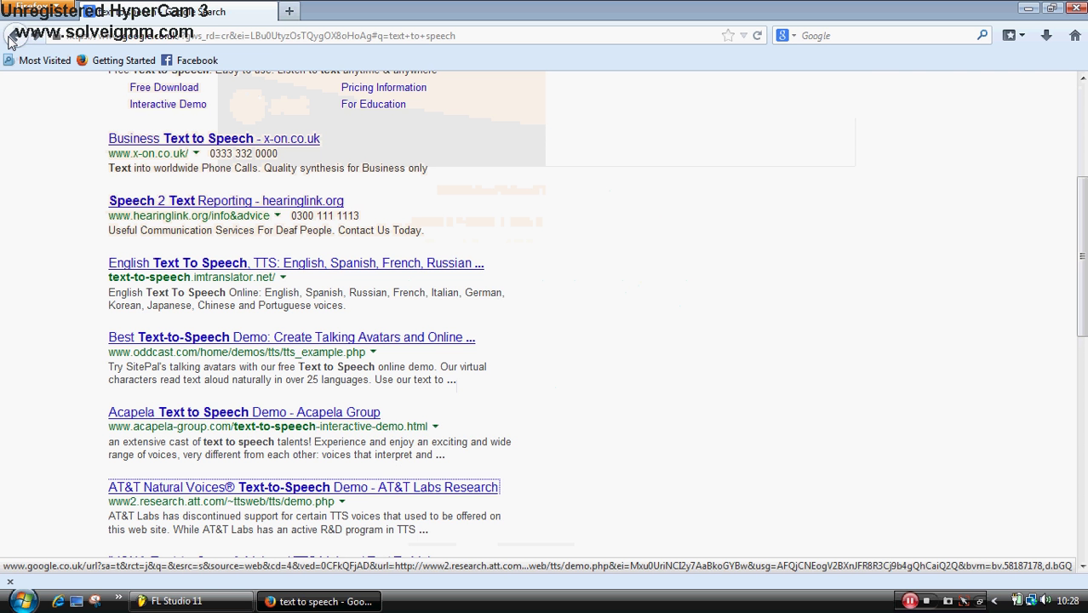
pyautogui.scroll(5, 549, 272)
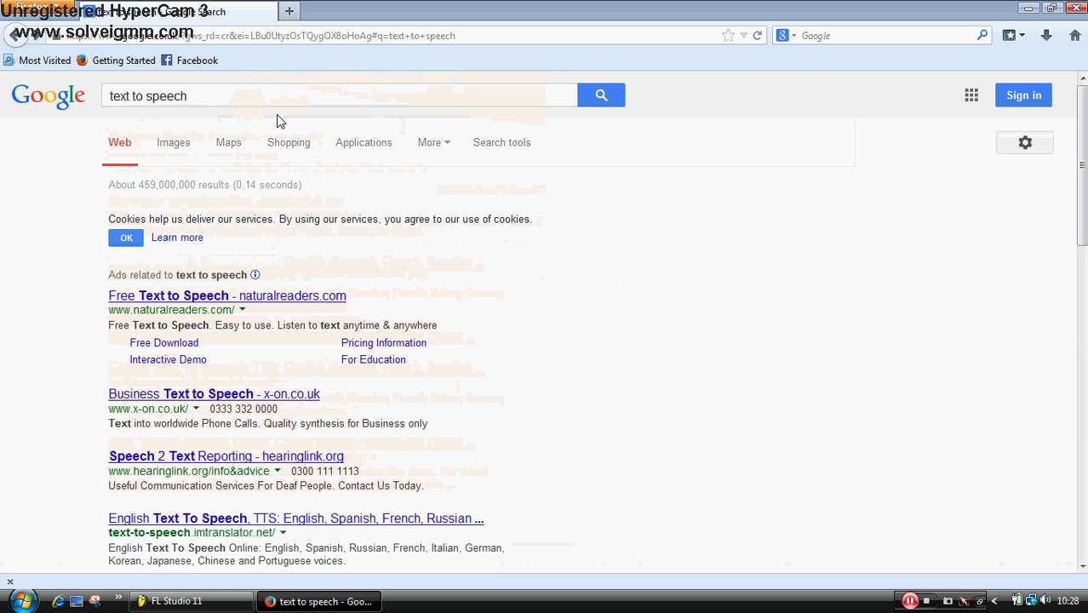
pyautogui.doubleClick(166, 96)
pyautogui.write('eve')
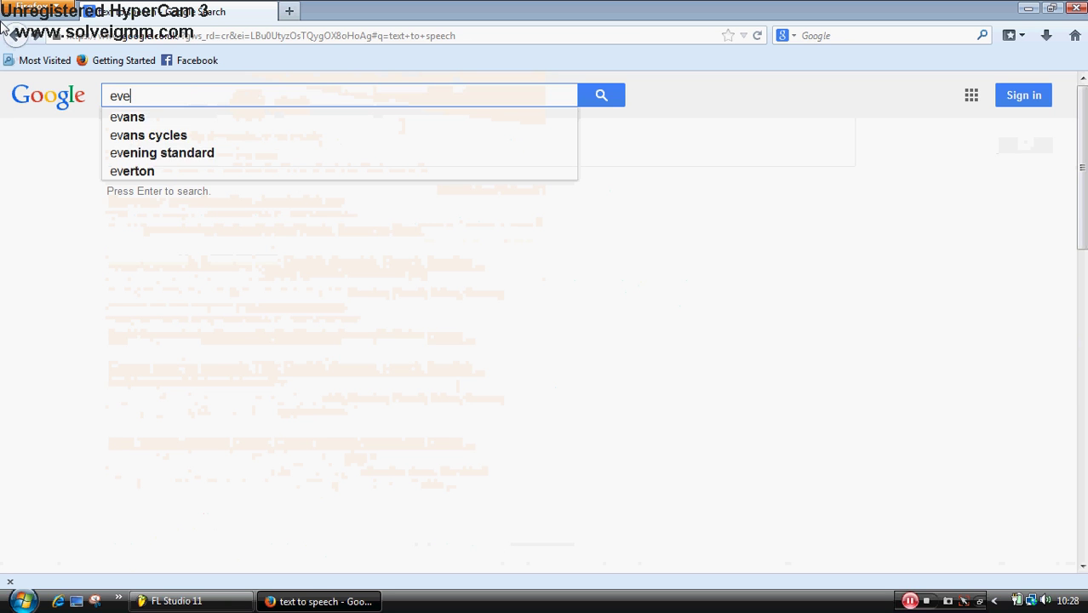
pyautogui.write('rybody ')
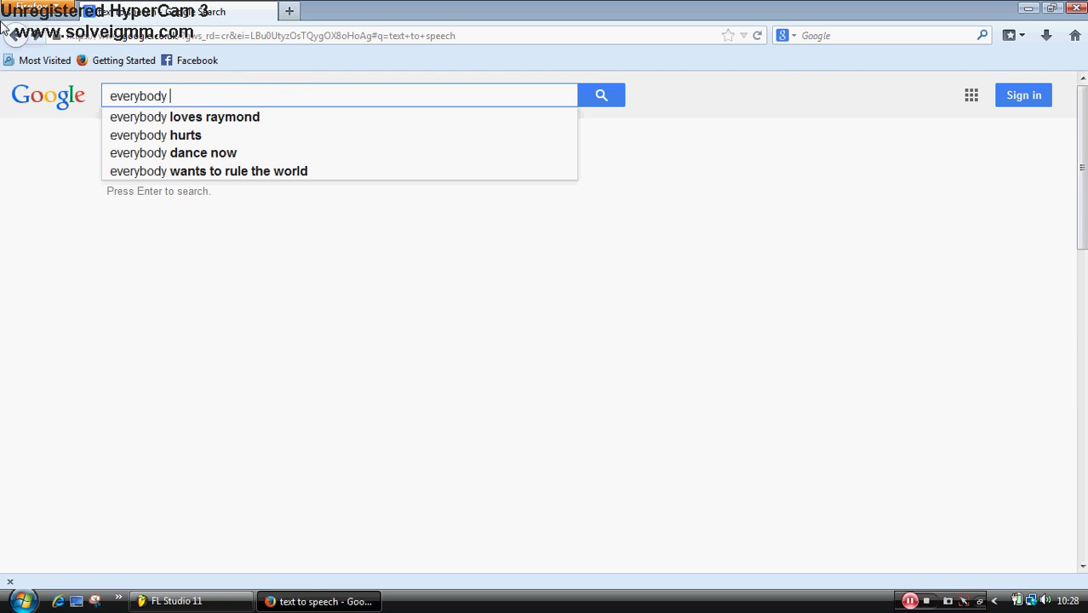
pyautogui.write('fucking jump sample')
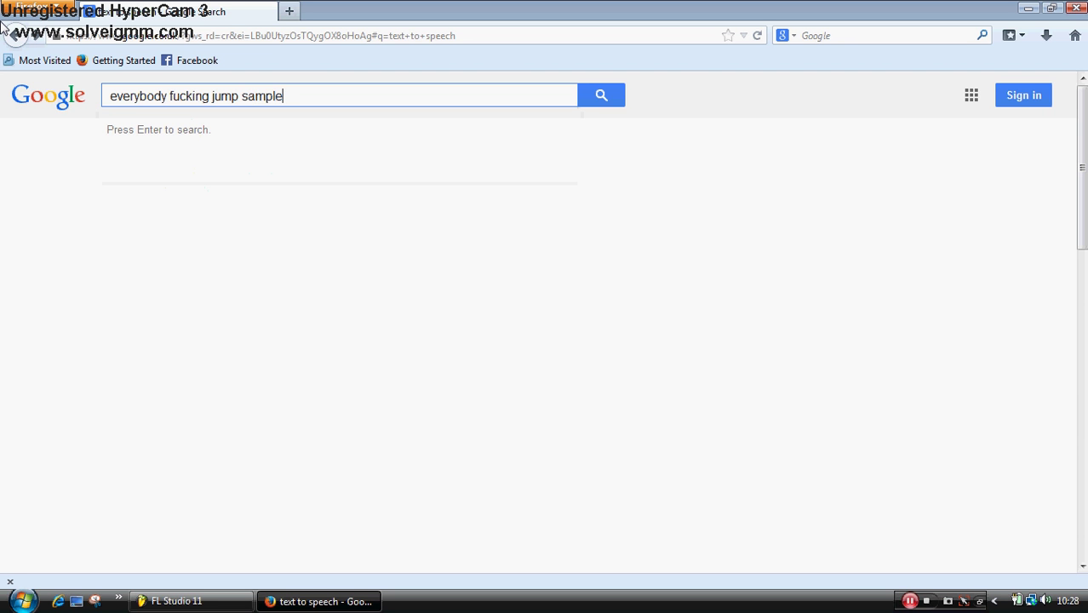
pyautogui.press('Return')
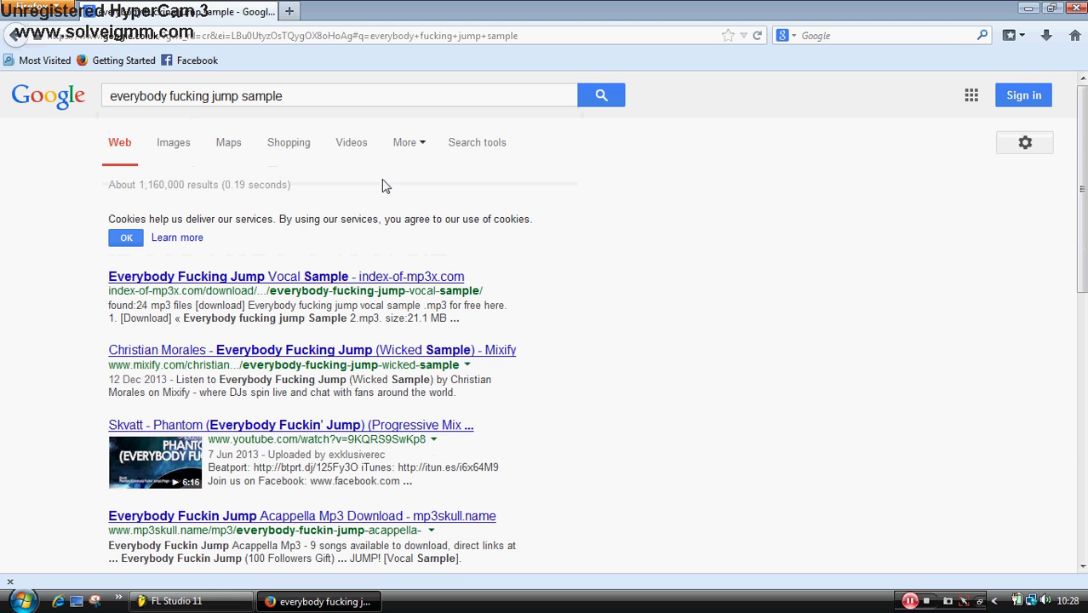
# - Open the index-of-mp3x.com vocal sample result, expand the first file's download option and close the pop-up ads
pyautogui.click(352, 278)
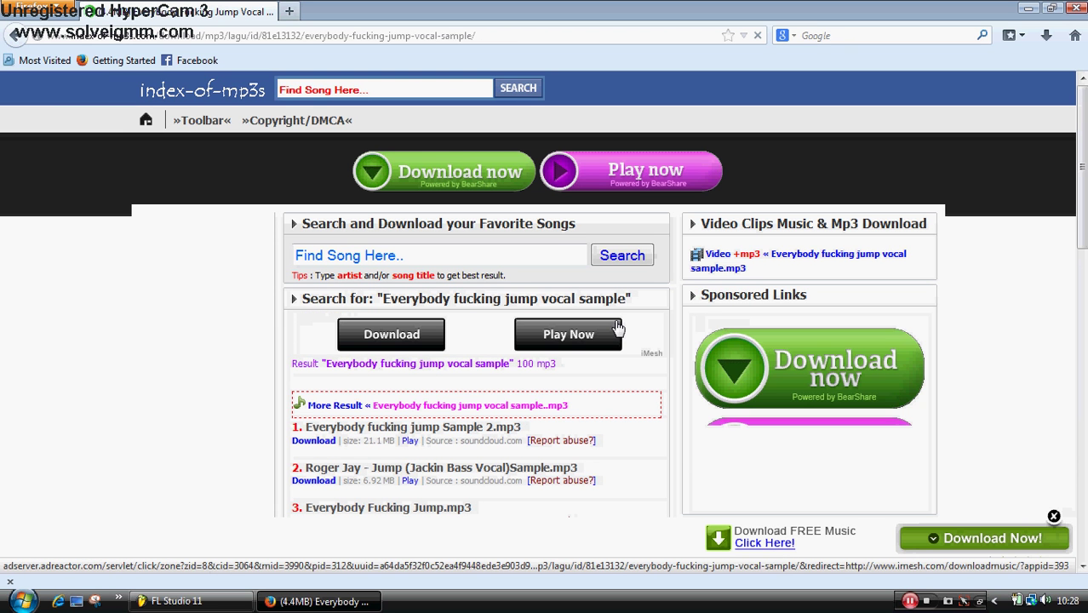
pyautogui.click(324, 449)
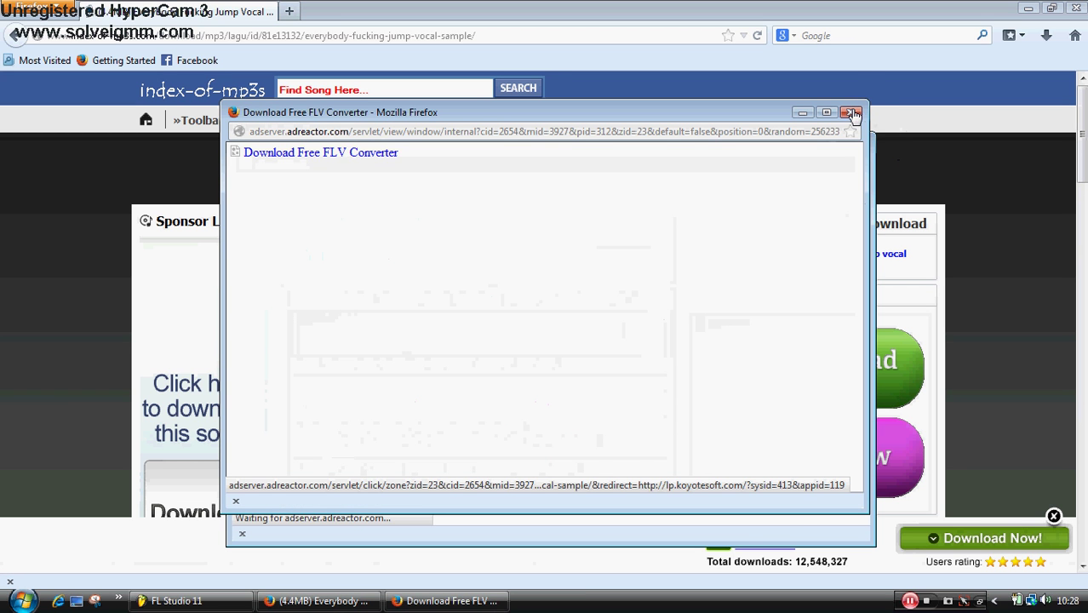
pyautogui.click(852, 113)
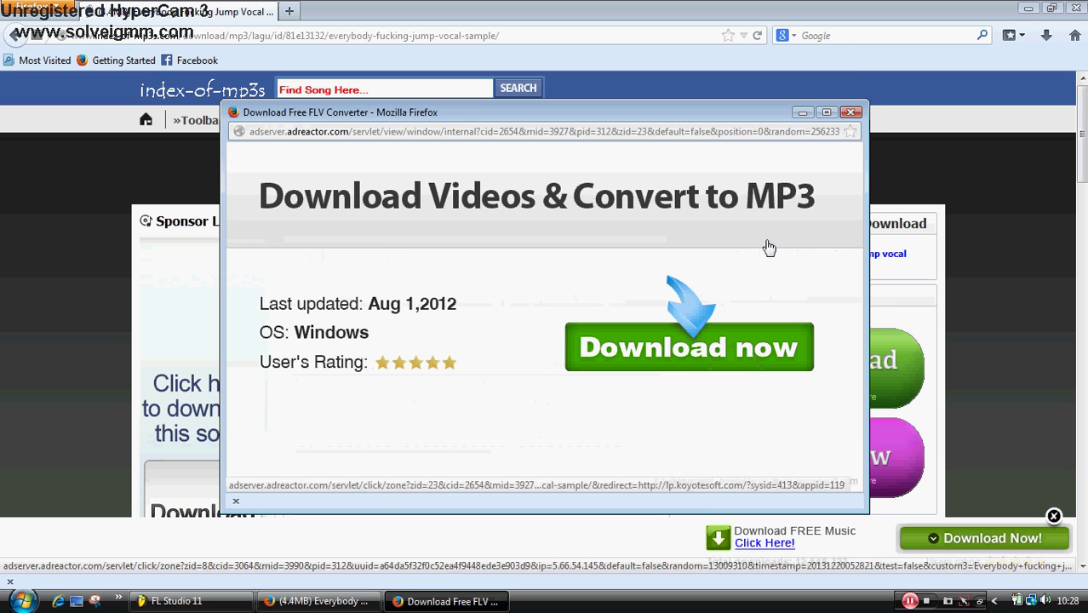
pyautogui.click(852, 113)
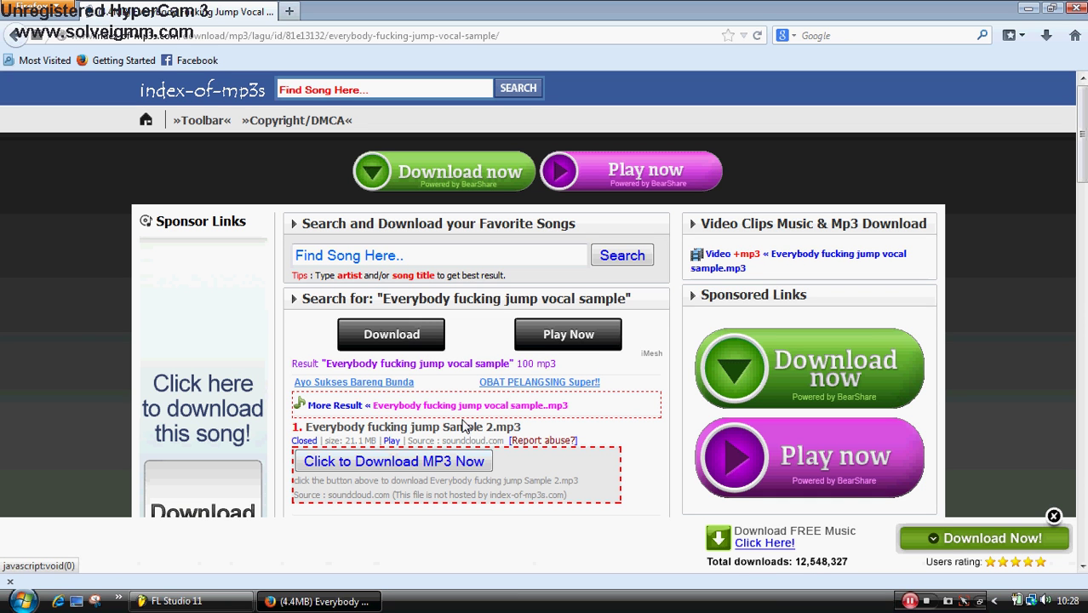
# - Start the MP3 download of "Everybody fucking jump Sample 2.mp3" from the expanded More Result entry
pyautogui.click(525, 411)
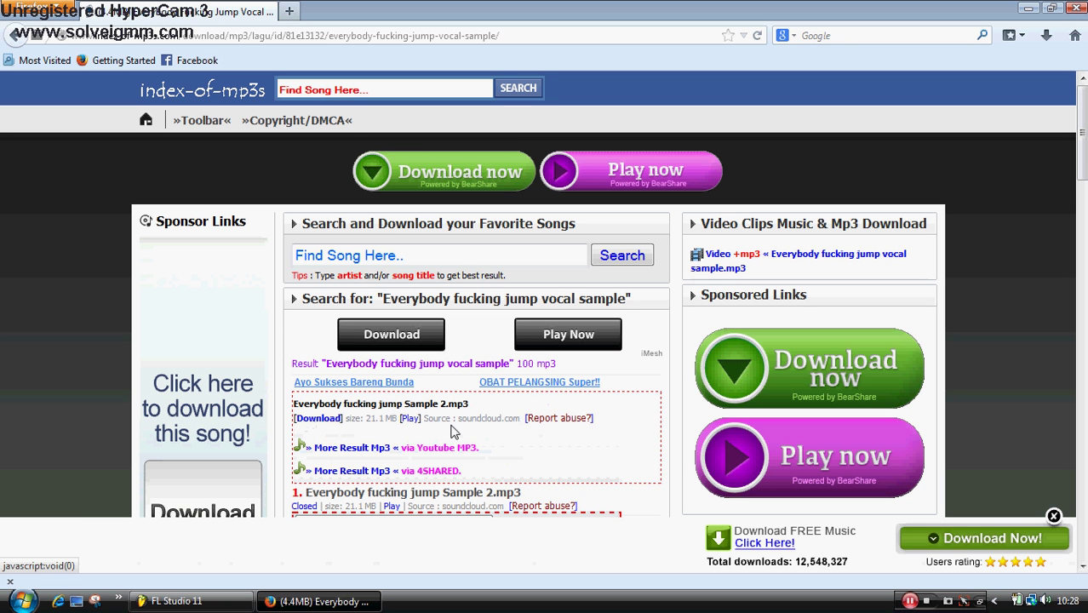
pyautogui.click(319, 419)
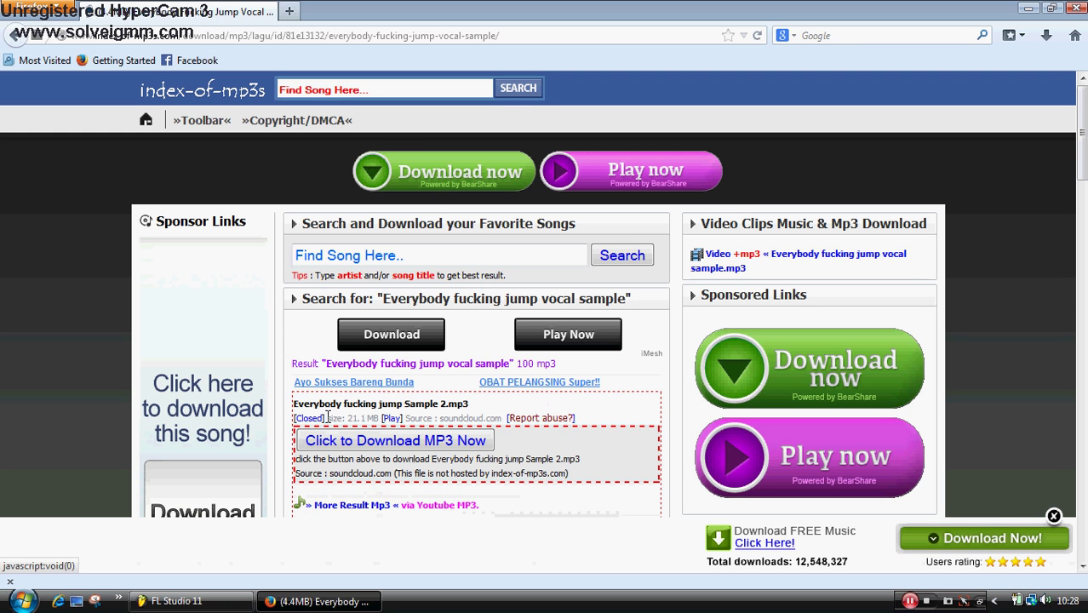
pyautogui.click(372, 442)
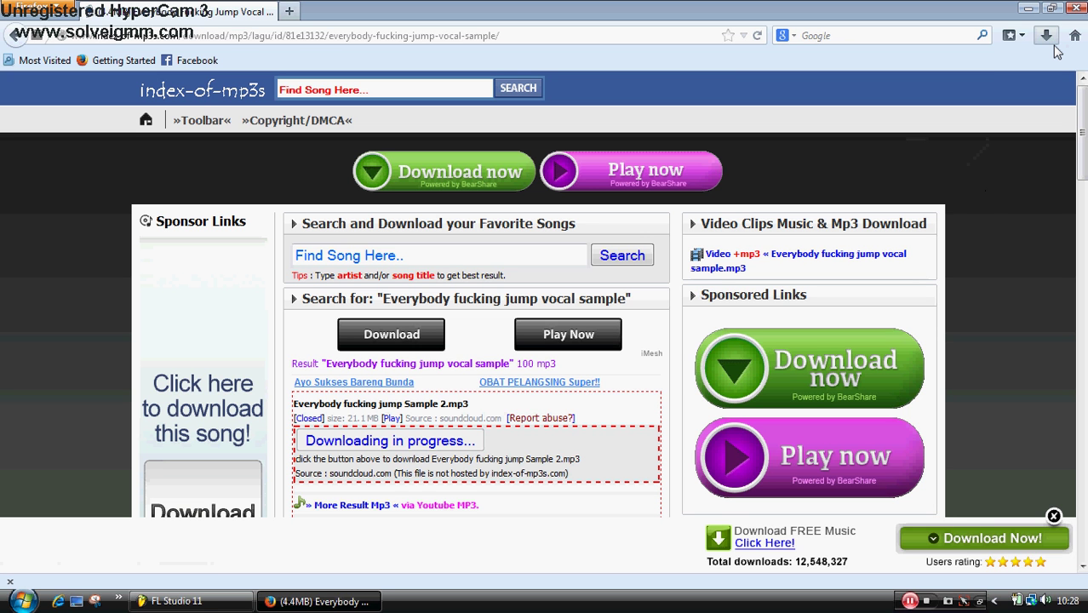
# - Switch to FL Studio and import the downloaded Ce4LCzRHJjiA.128 MP3 onto Track 3 at about bar 33
pyautogui.click(213, 609)
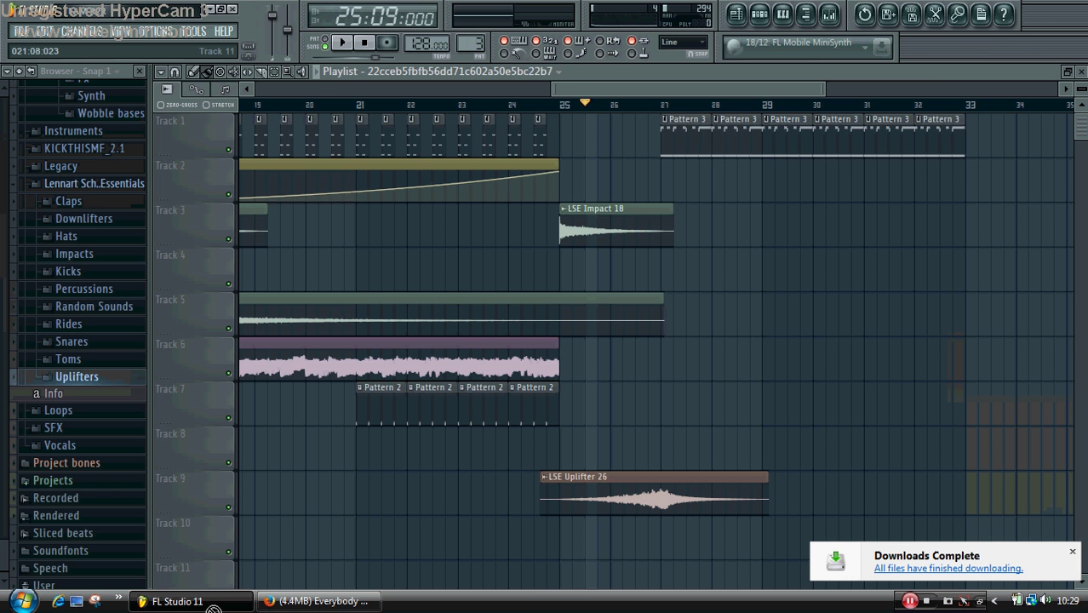
pyautogui.moveTo(707, 365); pyautogui.dragTo(722, 366)
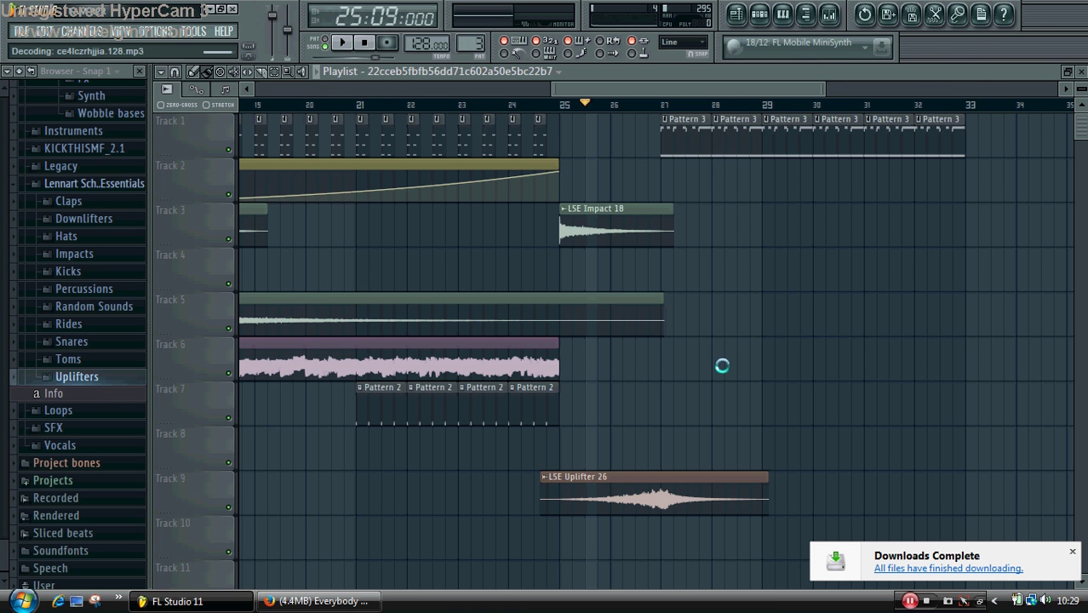
pyautogui.moveTo(729, 365); pyautogui.dragTo(903, 259)
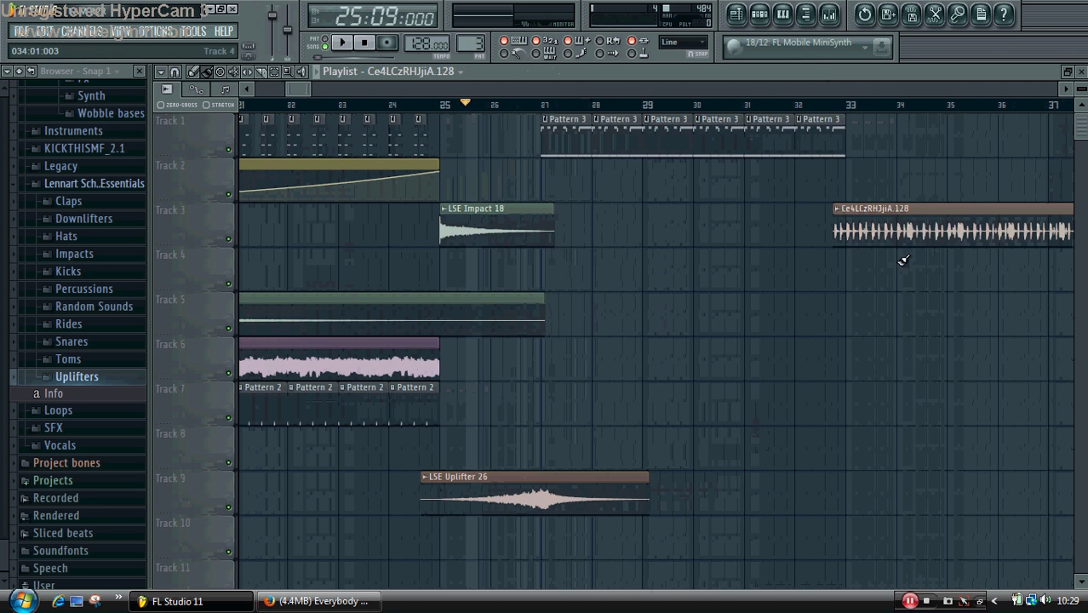
# - Audition the imported Ce4LCzRHJjiA.128 clip from bar 34 onward, sampling points around bars 52, 141, 161 and 423
pyautogui.click(886, 103)
pyautogui.press('space')
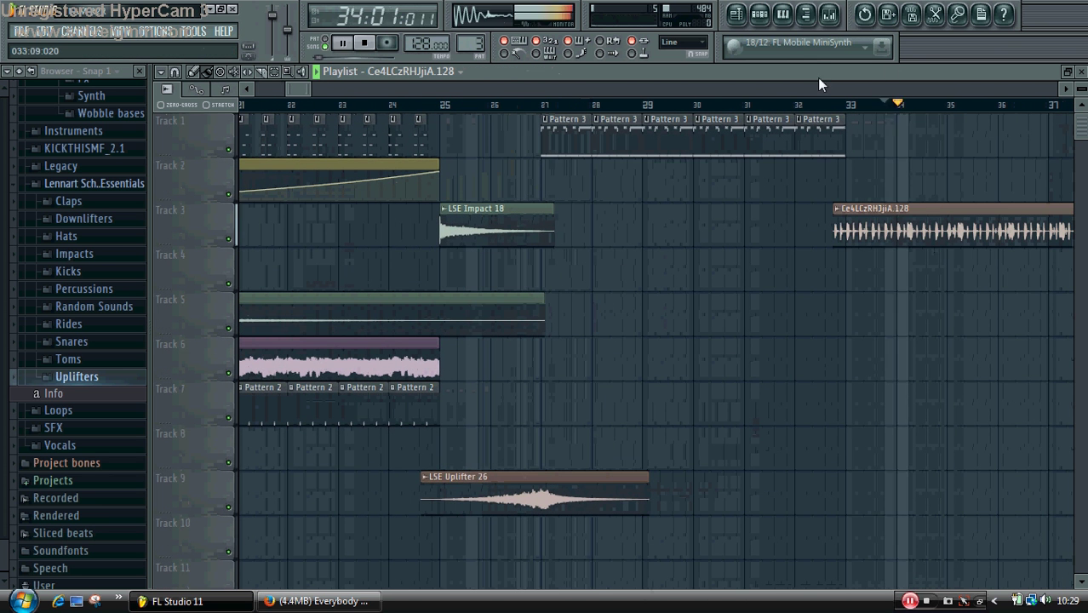
pyautogui.moveTo(310, 90); pyautogui.dragTo(467, 91)
pyautogui.click(368, 104)
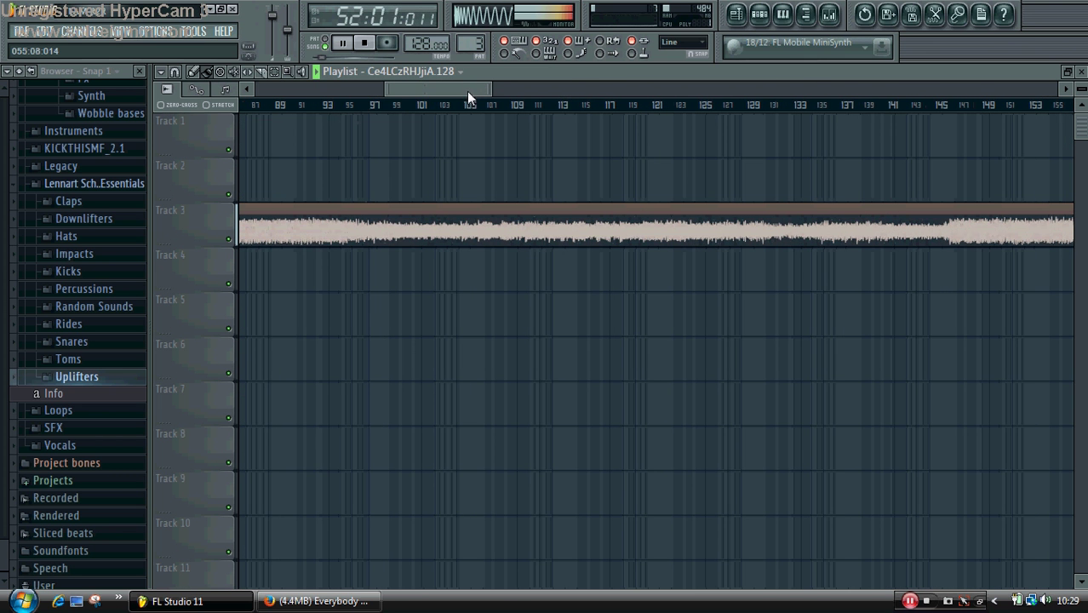
pyautogui.click(889, 104)
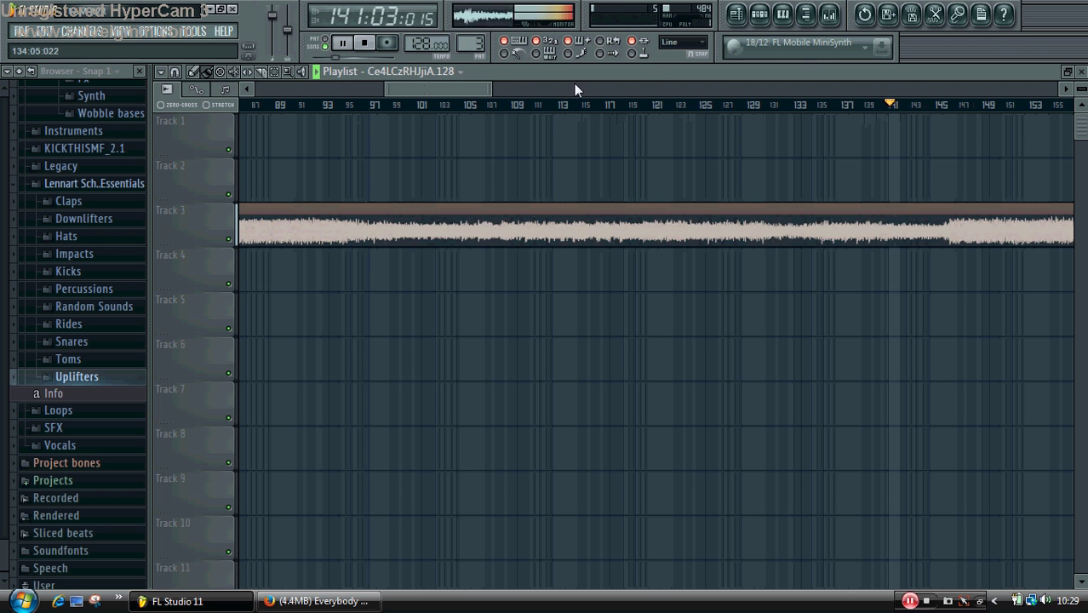
pyautogui.click(576, 89)
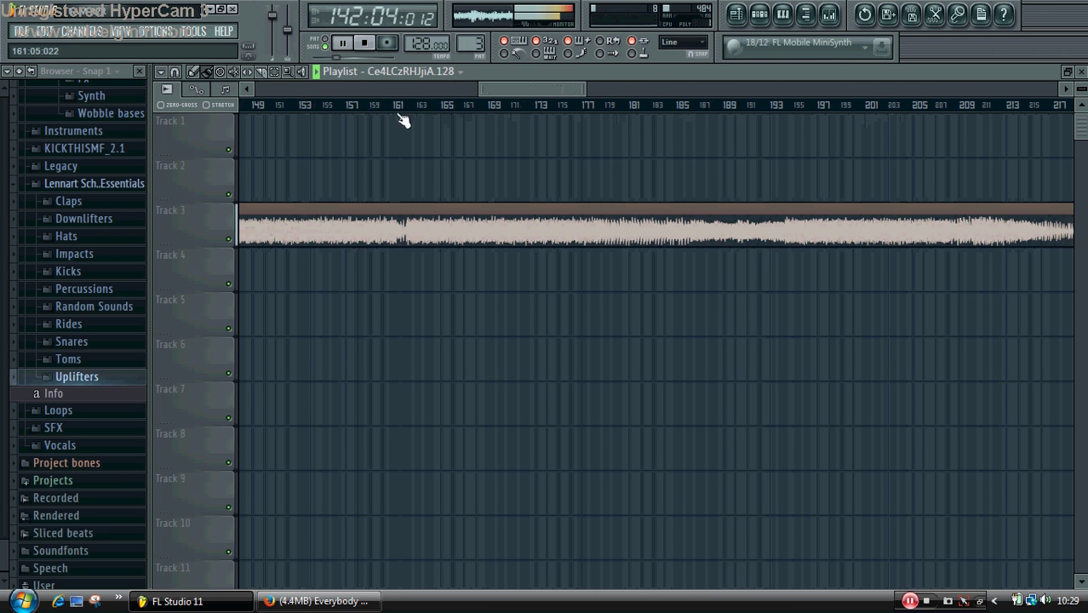
pyautogui.click(400, 106)
pyautogui.moveTo(539, 90)
pyautogui.mouseDown()
pyautogui.moveTo(748, 85)
pyautogui.moveTo(867, 107)
pyautogui.moveTo(928, 88)
pyautogui.moveTo(557, 92)
pyautogui.mouseUp()
pyautogui.press('space')
pyautogui.click(891, 106)
pyautogui.press('space')
pyautogui.press('space')
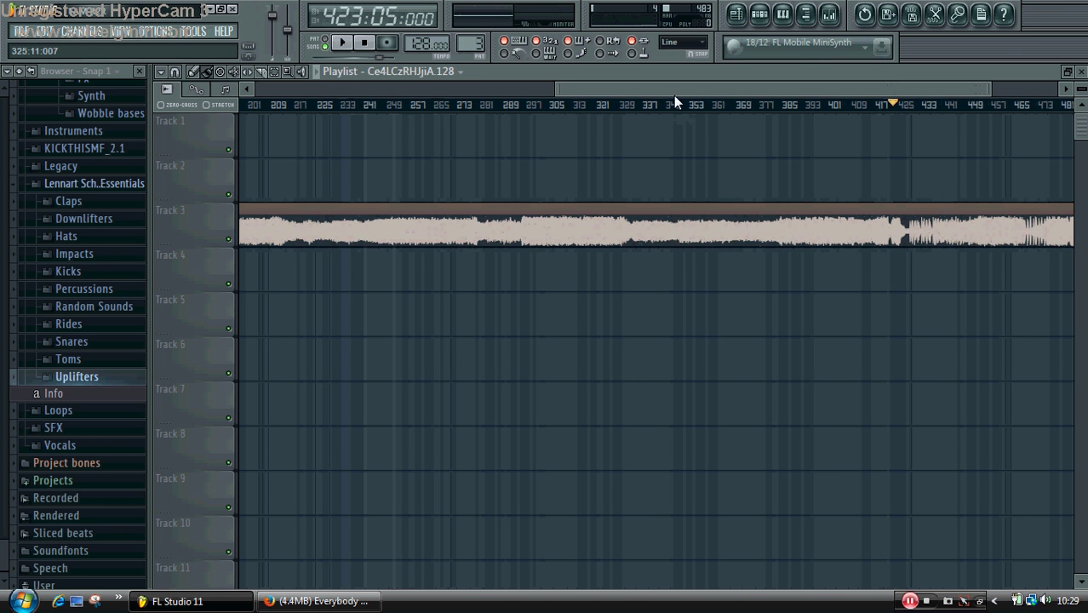
# - Audition the final section of the imported clip on Track 3, up to its end near bar 512
pyautogui.moveTo(674, 92); pyautogui.dragTo(916, 81)
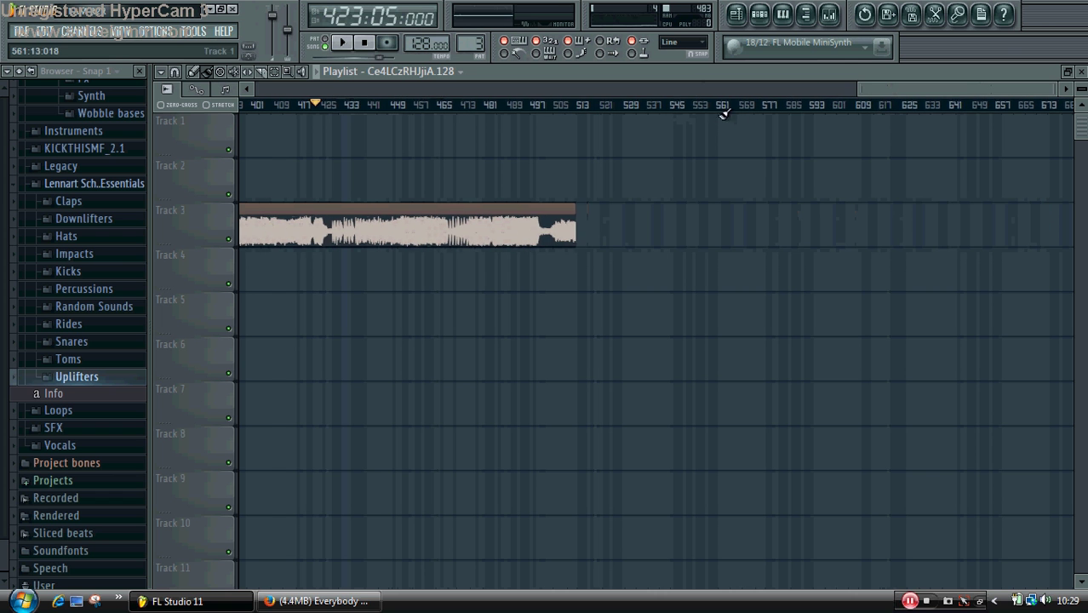
pyautogui.click(458, 105)
pyautogui.click(553, 105)
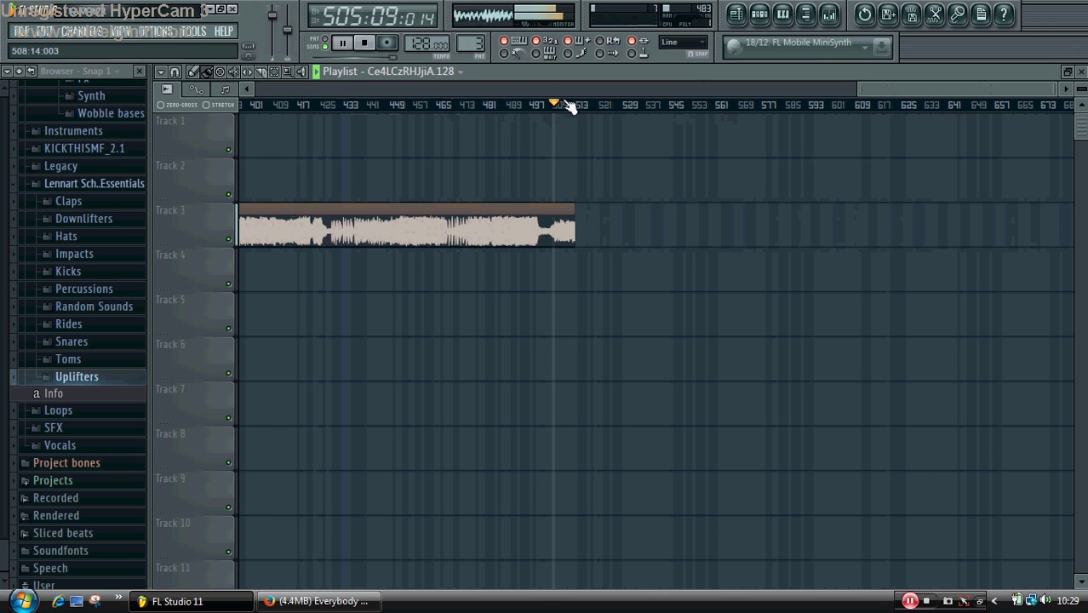
pyautogui.click(571, 105)
pyautogui.click(577, 105)
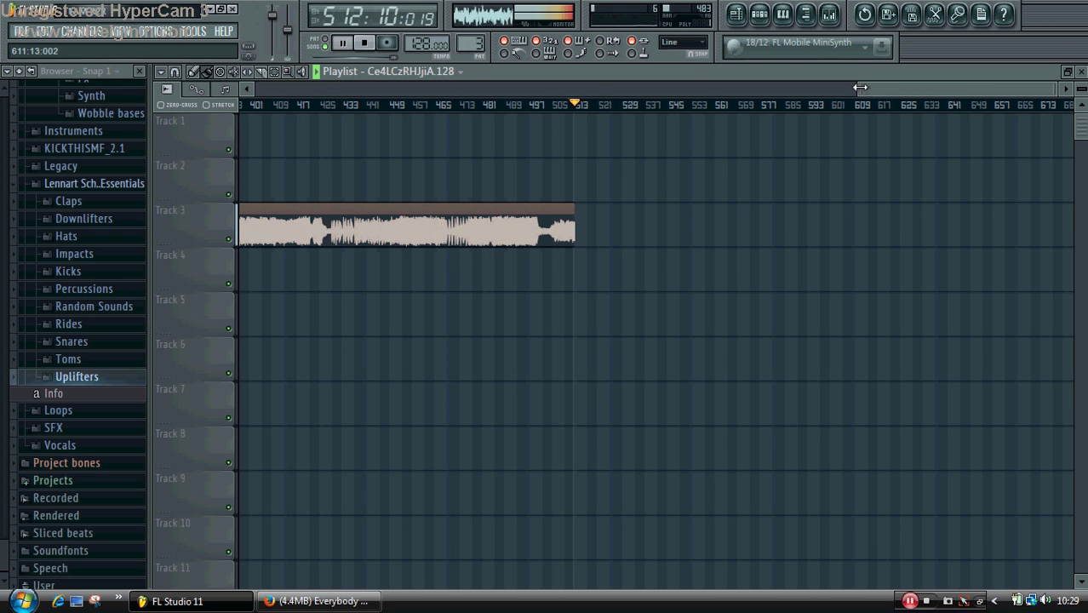
# - Listen again to the opening of the Ce4LCzRHJjiA.128 clip around bar 51 and delete the clip from Track 3
pyautogui.moveTo(861, 87); pyautogui.dragTo(305, 108)
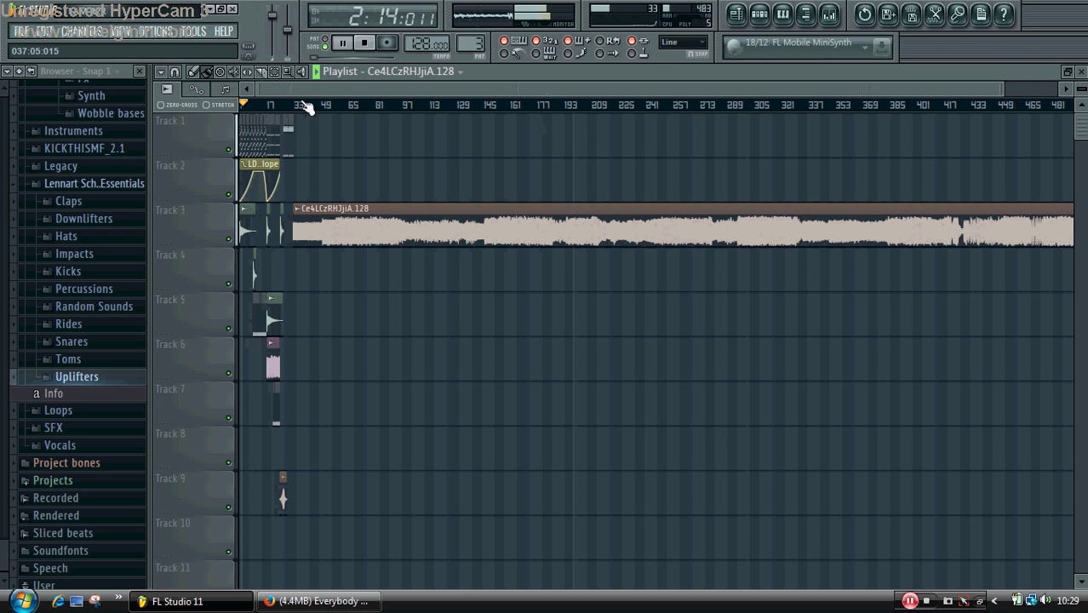
pyautogui.click(305, 105)
pyautogui.click(326, 105)
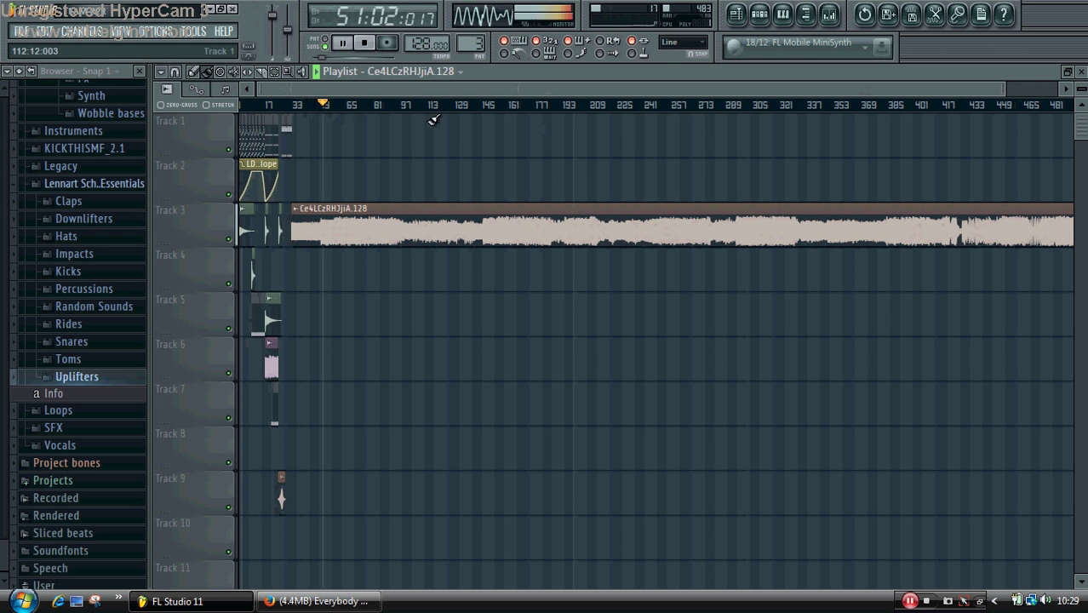
pyautogui.rightClick(464, 225)
# - Switch to Firefox, go back to the Google home page and search for "everybody fucking jump voice sample"
pyautogui.click(317, 602)
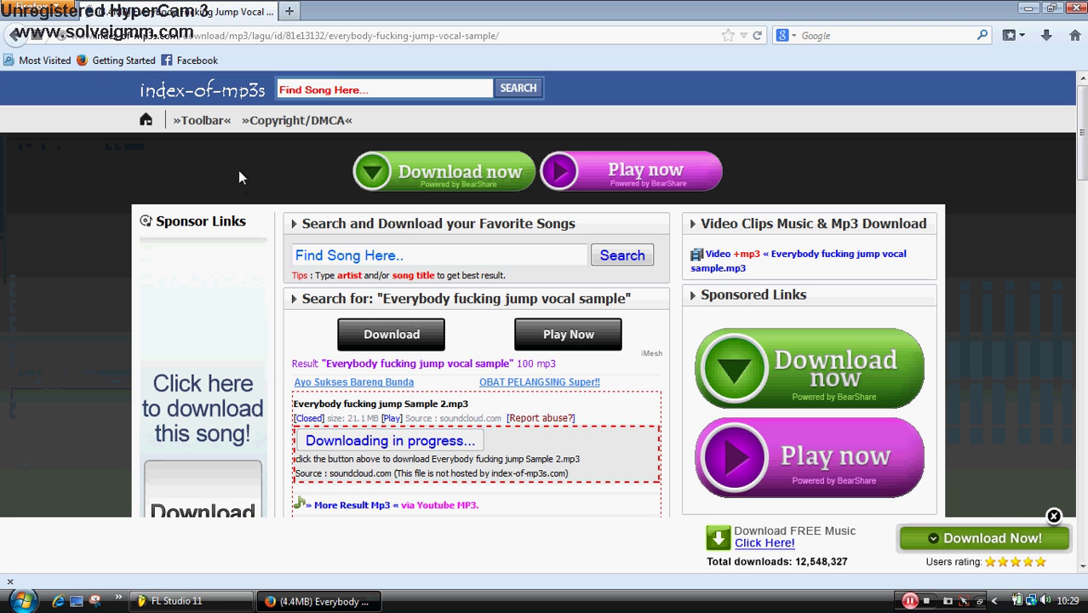
pyautogui.click(11, 41)
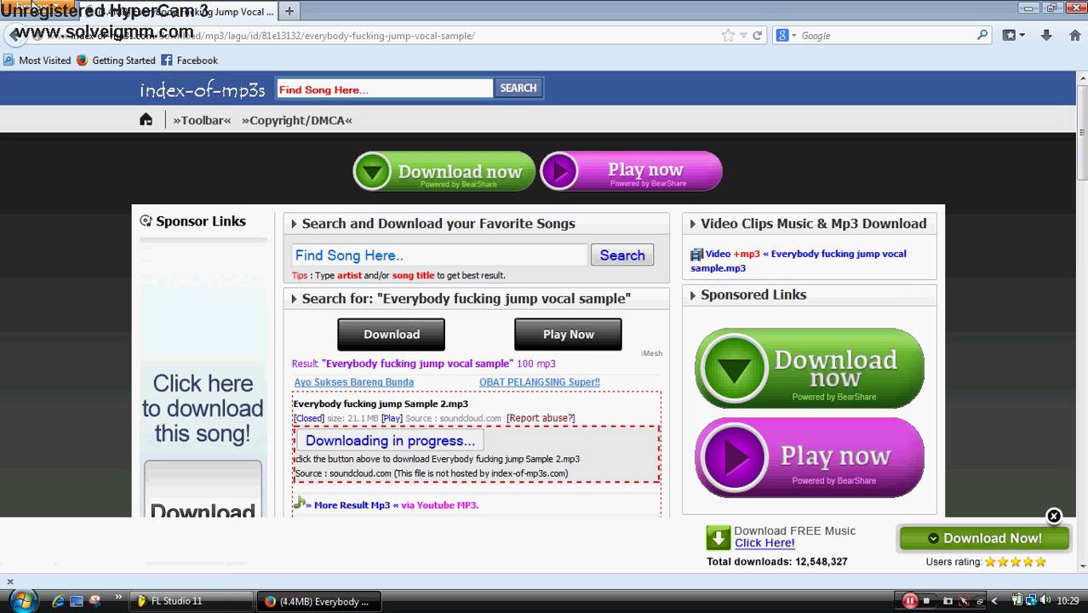
pyautogui.click(15, 37)
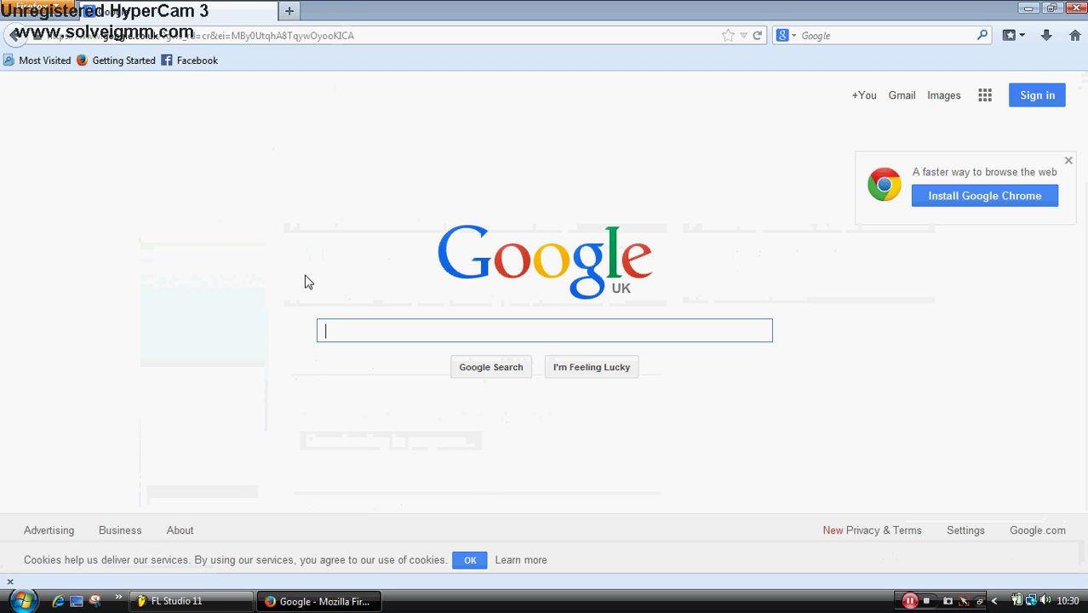
pyautogui.write('everybody')
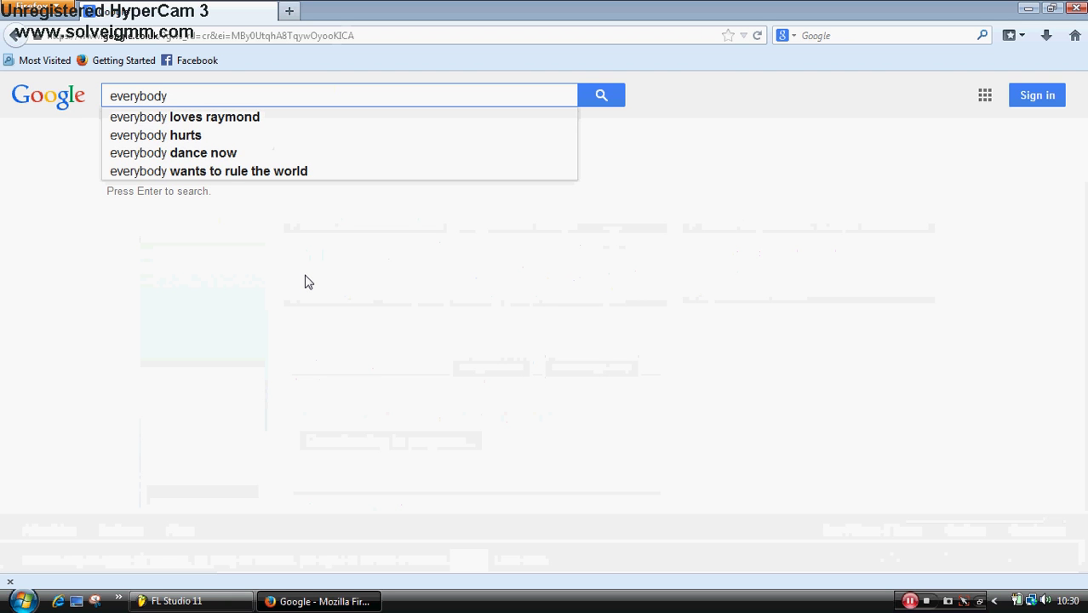
pyautogui.write(' fucking jump voice sam')
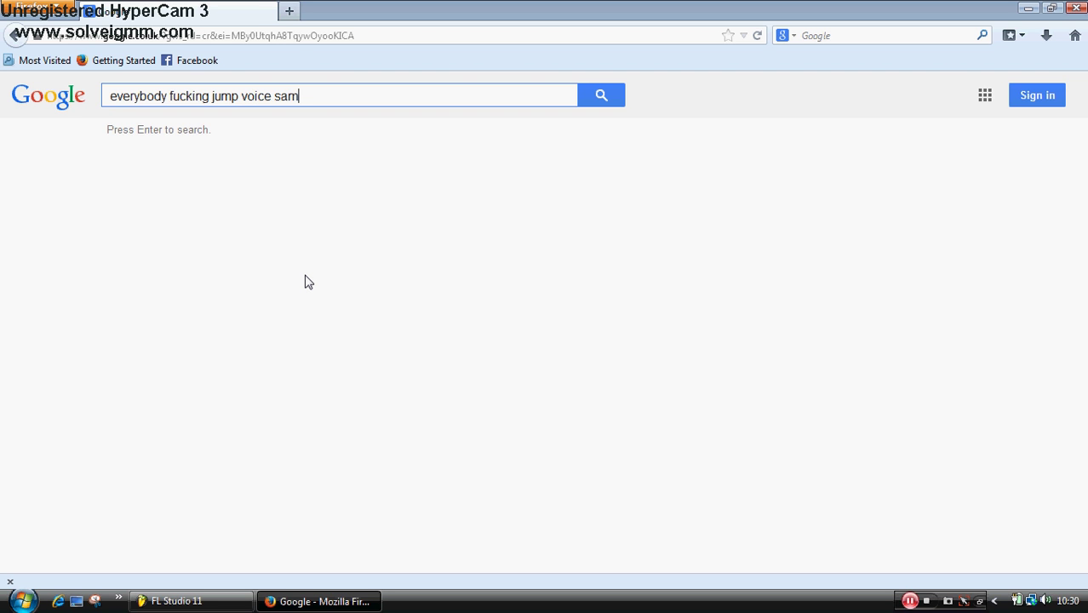
pyautogui.write('e')
pyautogui.press('Return')
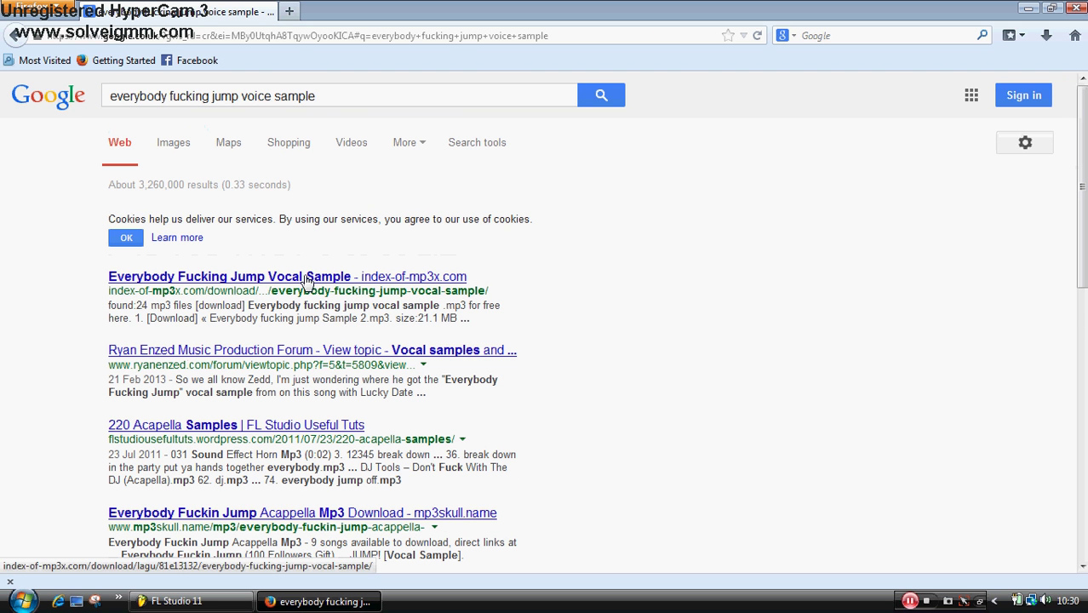
# - Open the Ryan Enzed forum result and audition several parts of the SoundCloud track embedded in the first post
pyautogui.click(274, 352)
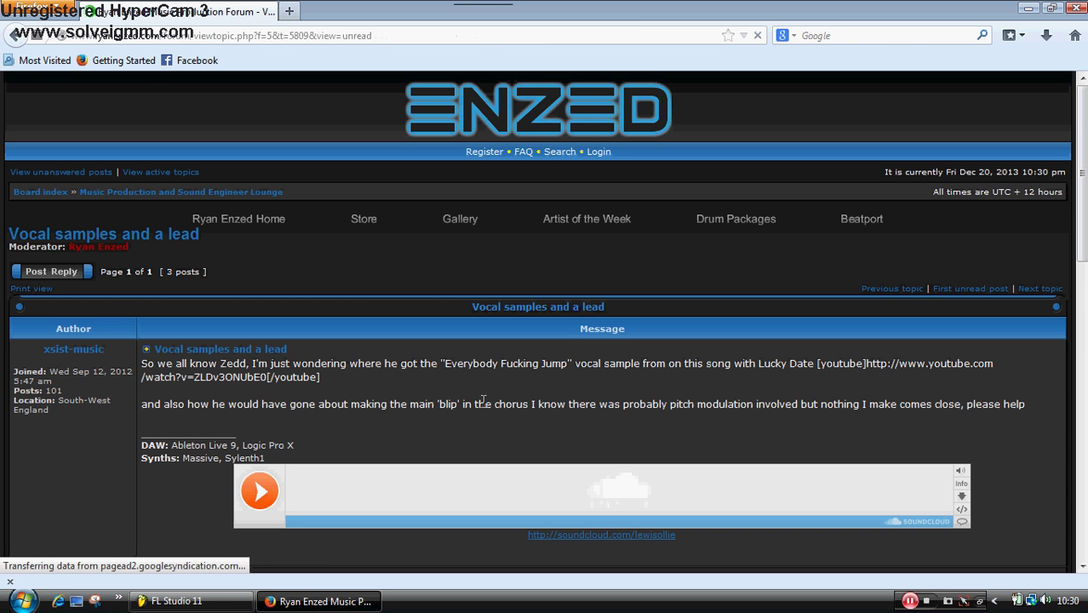
pyautogui.scroll(-2, 483, 400)
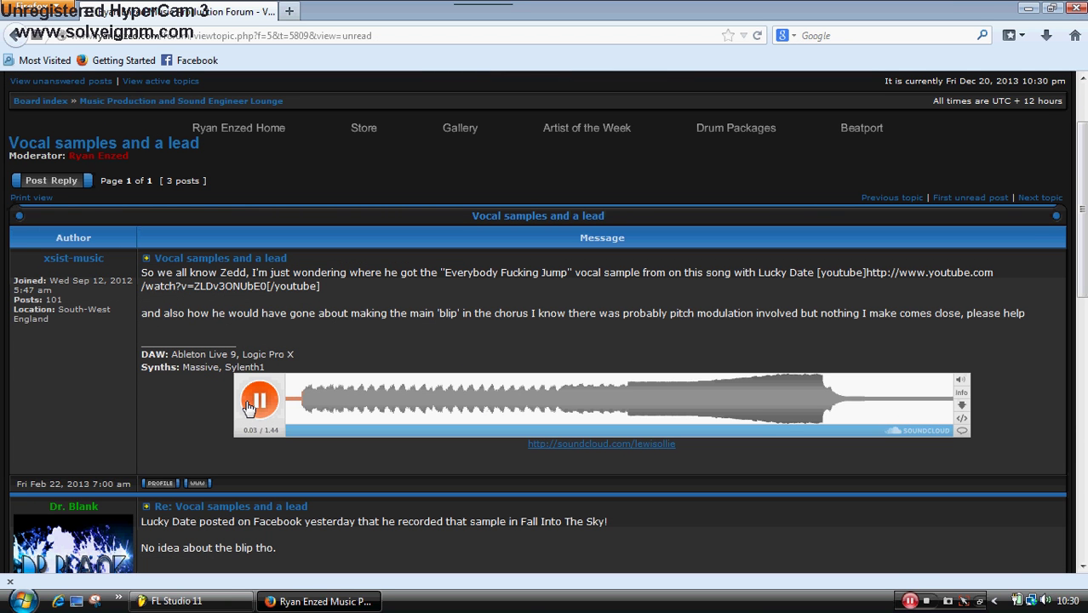
pyautogui.click(626, 410)
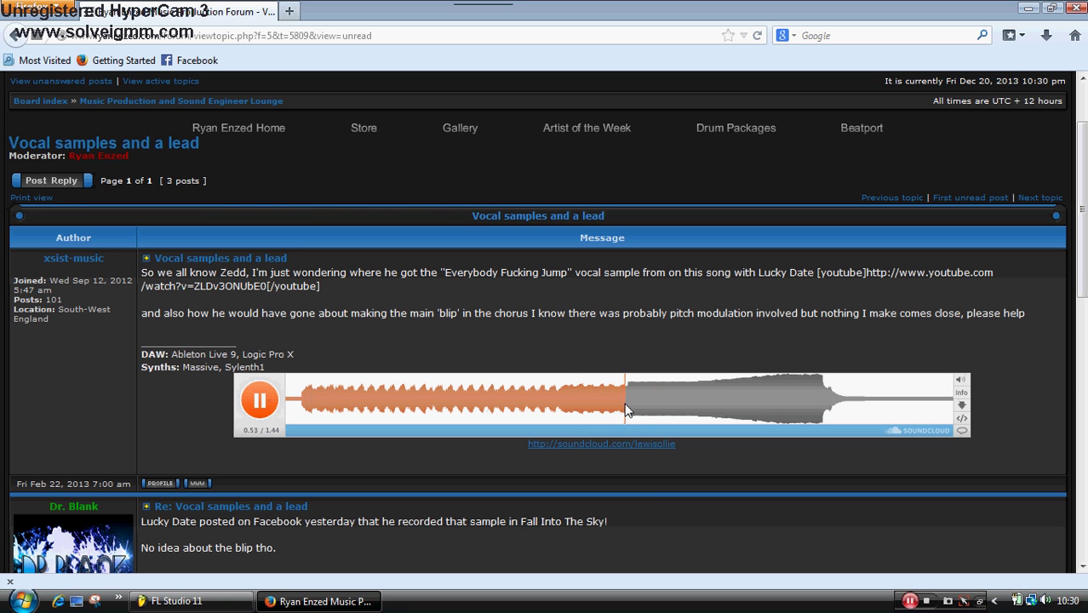
pyautogui.click(776, 396)
pyautogui.click(825, 399)
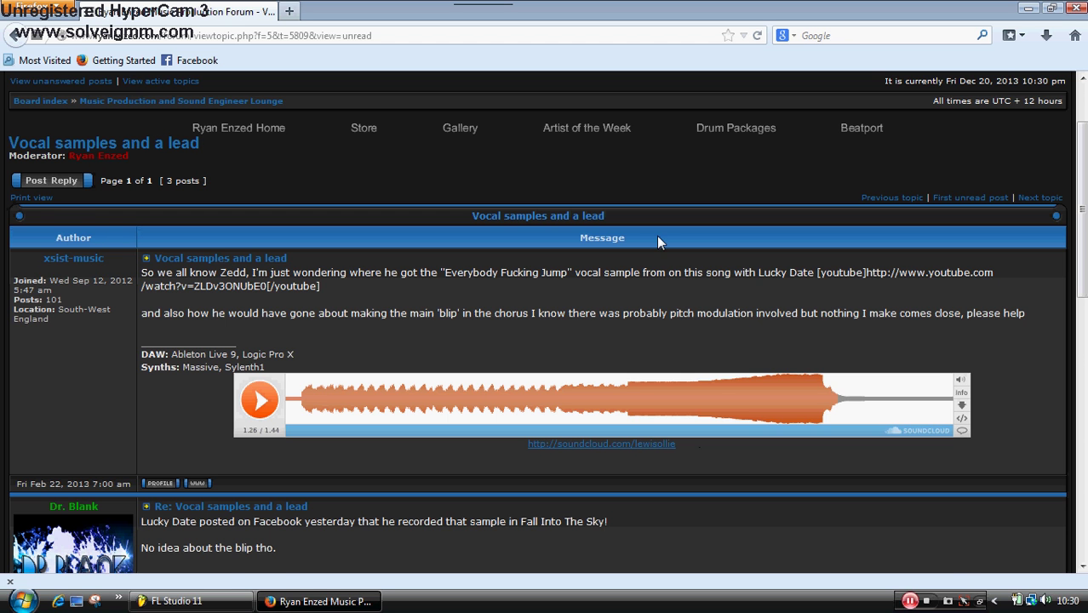
# - Check the remaining replies in the forum thread and close the browser
pyautogui.scroll(-6, 548, 322)
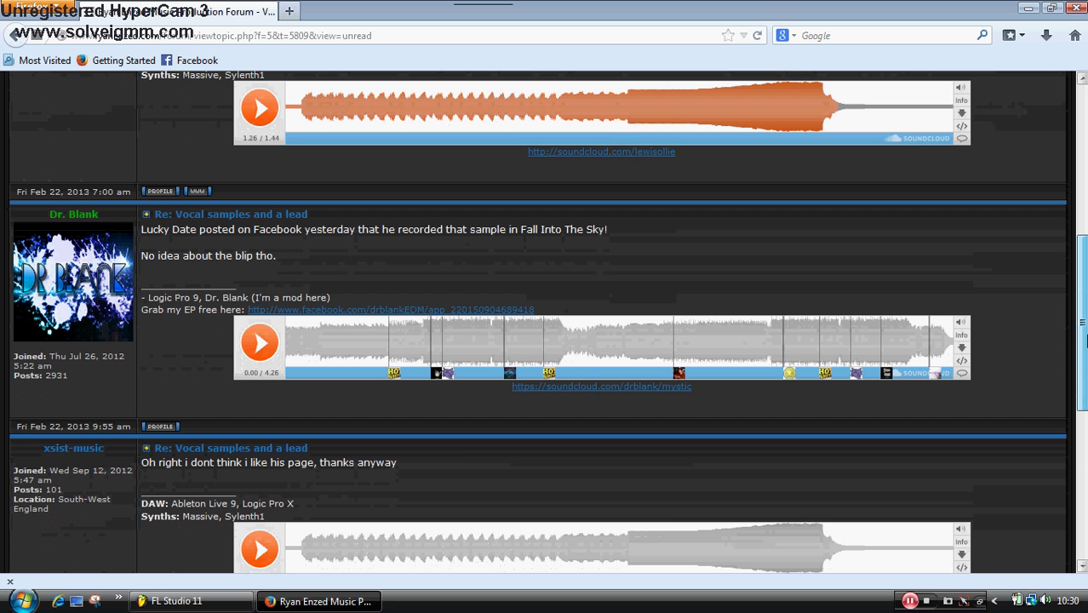
pyautogui.moveTo(1084, 339); pyautogui.dragTo(1085, 394)
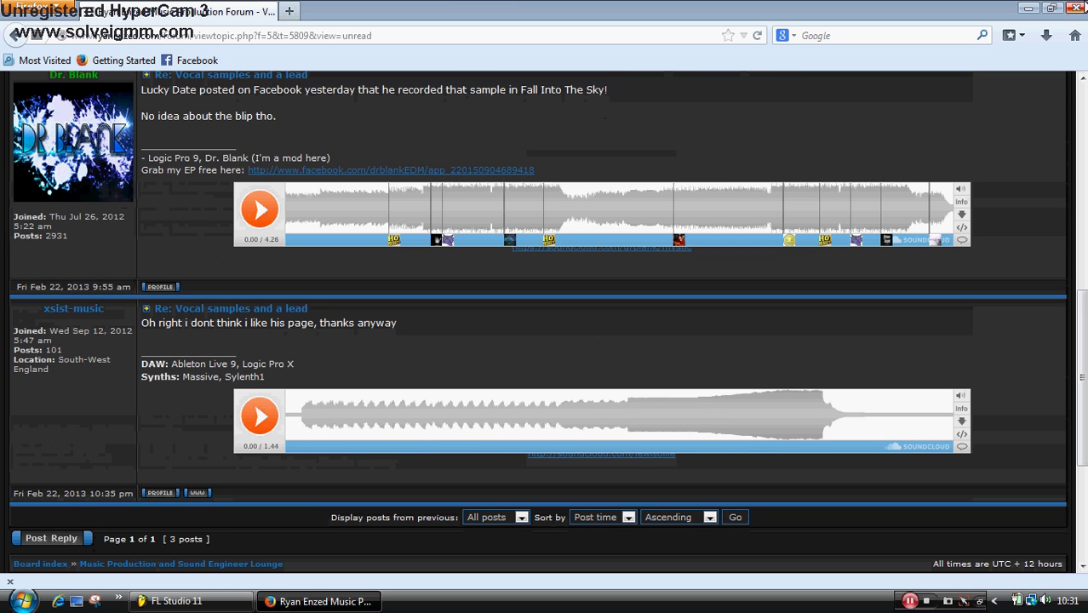
pyautogui.click(1083, 6)
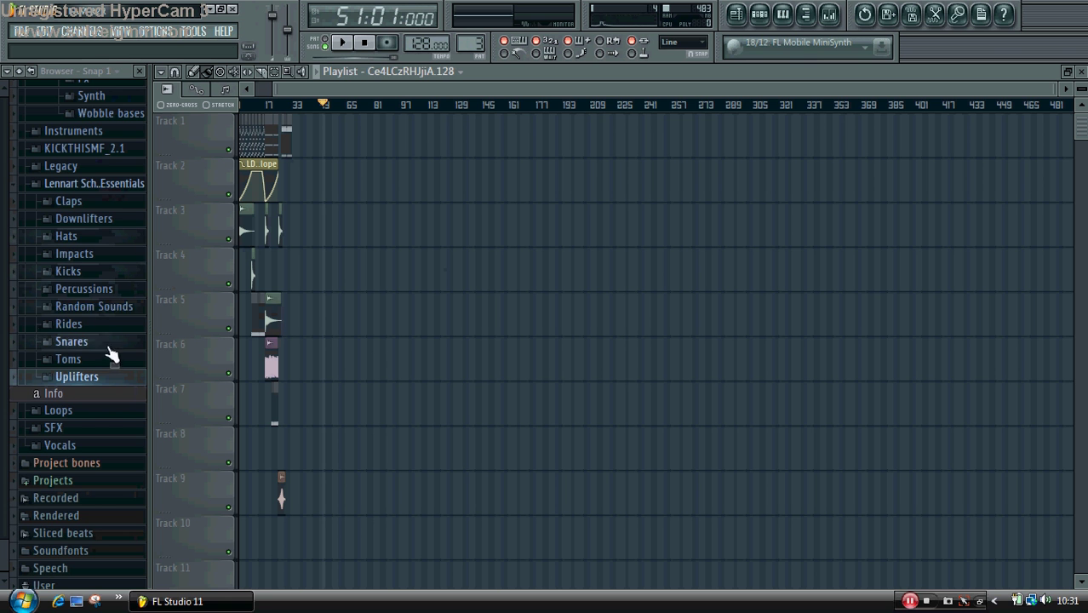
# - Expand the Random Sounds sample folder and preview LSE Random Sounds 8 through 17
pyautogui.click(118, 307)
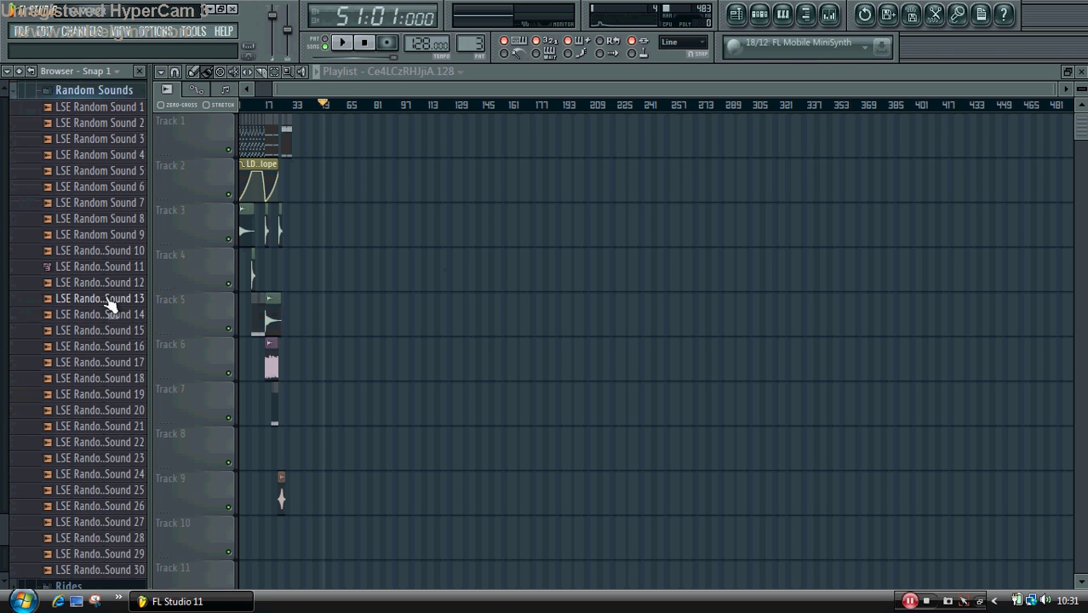
pyautogui.click(108, 299)
pyautogui.click(120, 282)
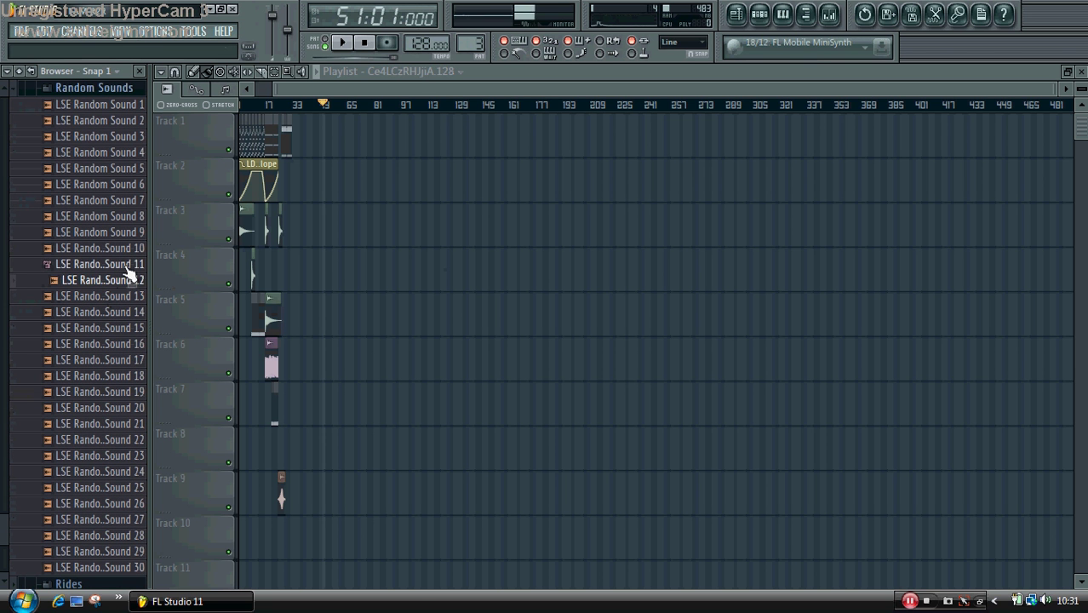
pyautogui.click(130, 266)
pyautogui.click(136, 249)
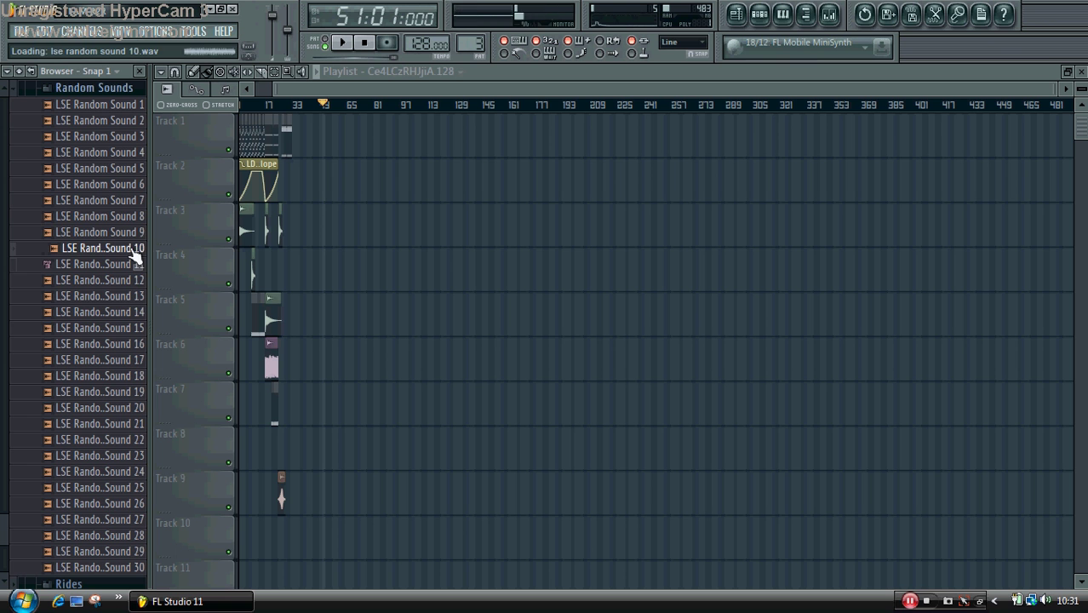
pyautogui.click(134, 233)
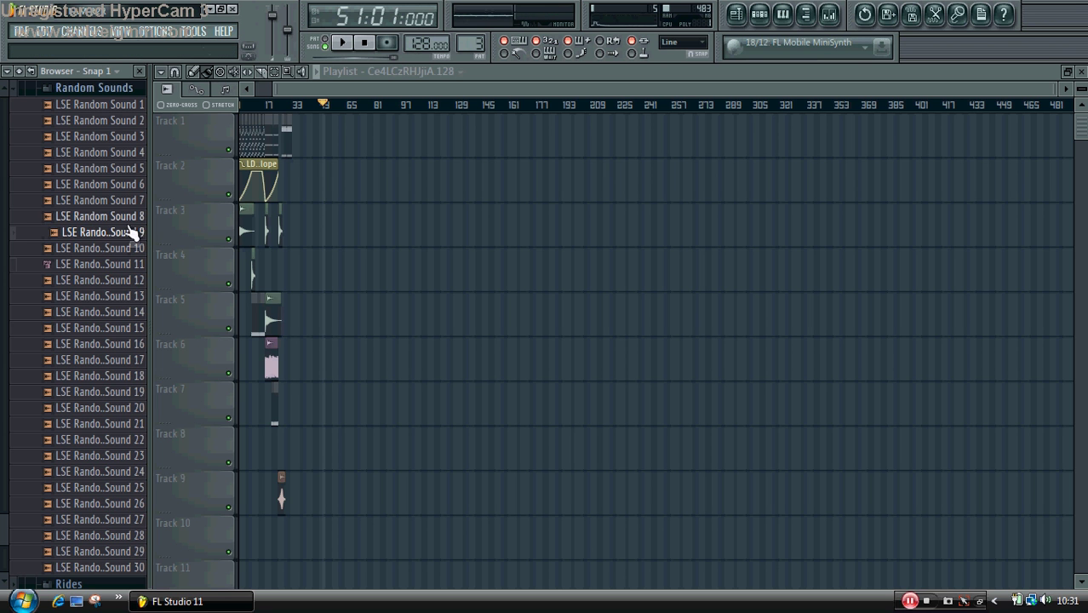
pyautogui.click(128, 218)
pyautogui.click(136, 313)
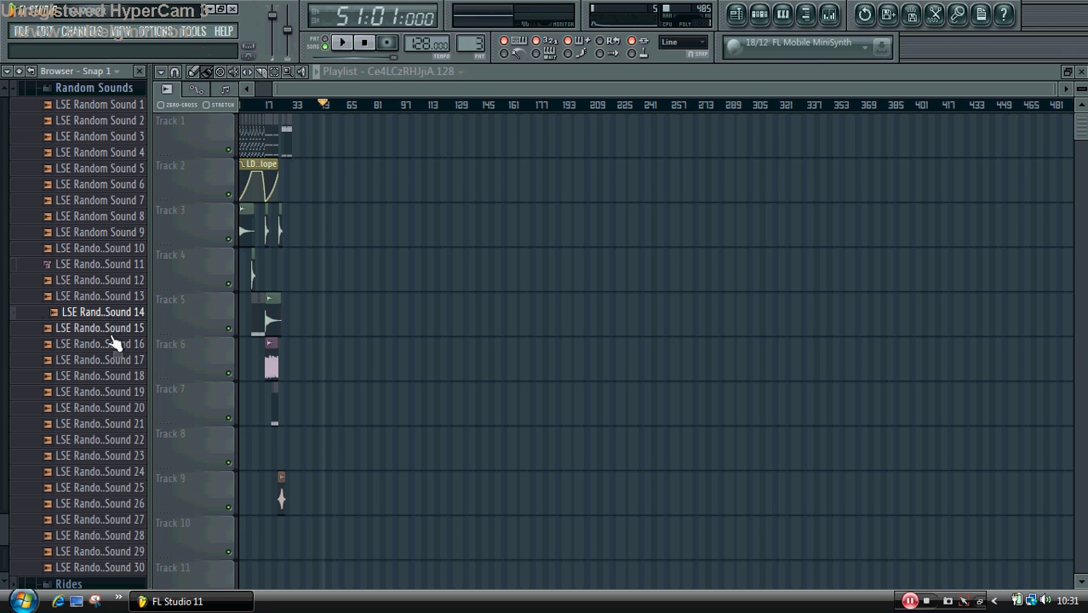
pyautogui.click(111, 331)
pyautogui.click(115, 345)
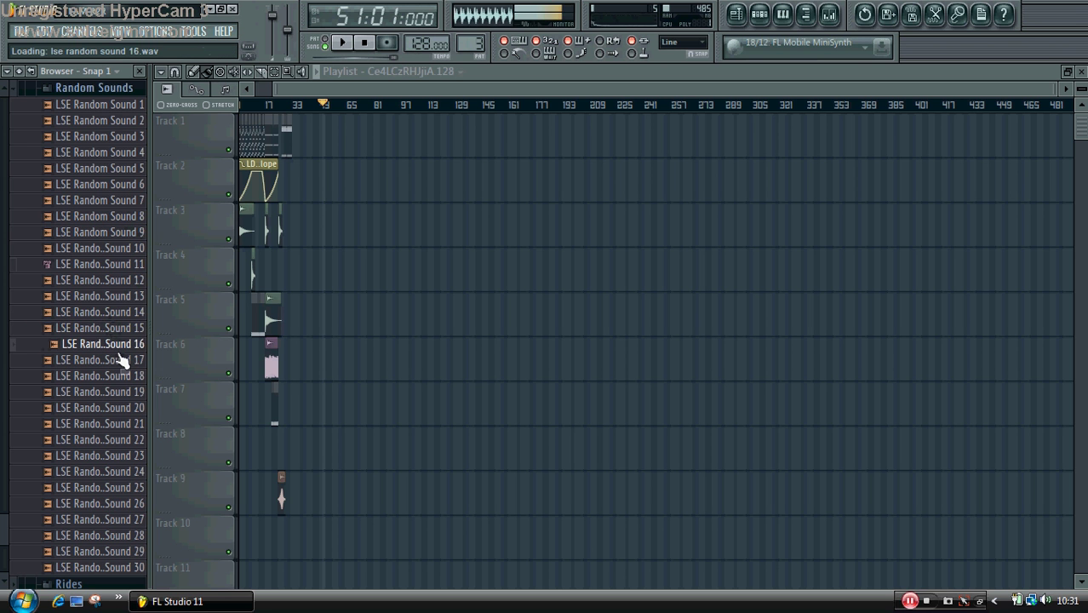
pyautogui.click(128, 363)
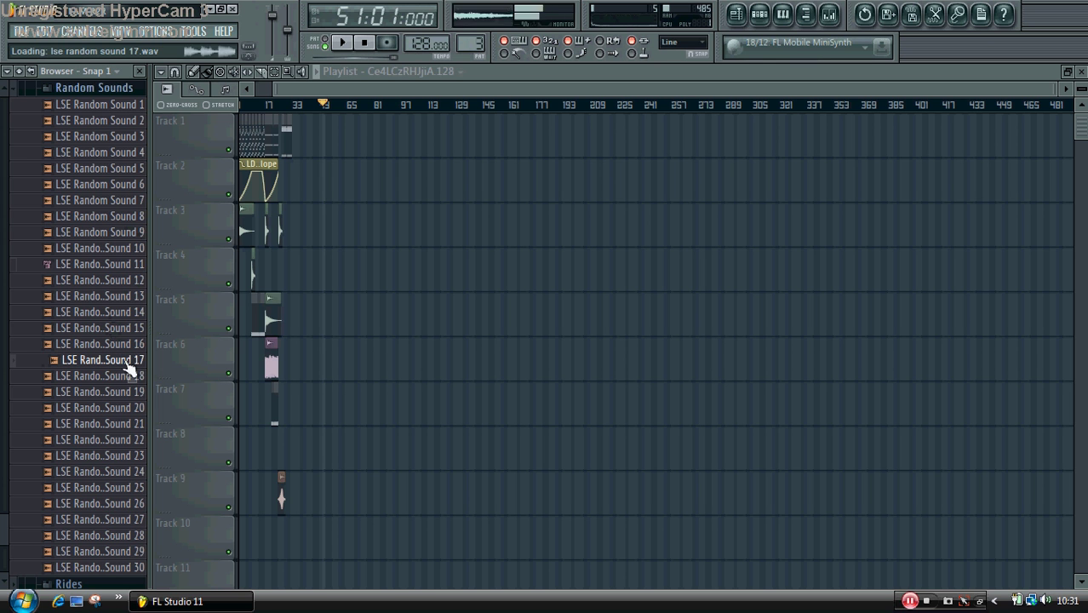
# - Add LSE Random Sound 17 to the playlist and move it to Track 4, shortly before the second Track 5 clip ends
pyautogui.moveTo(139, 375); pyautogui.dragTo(399, 309)
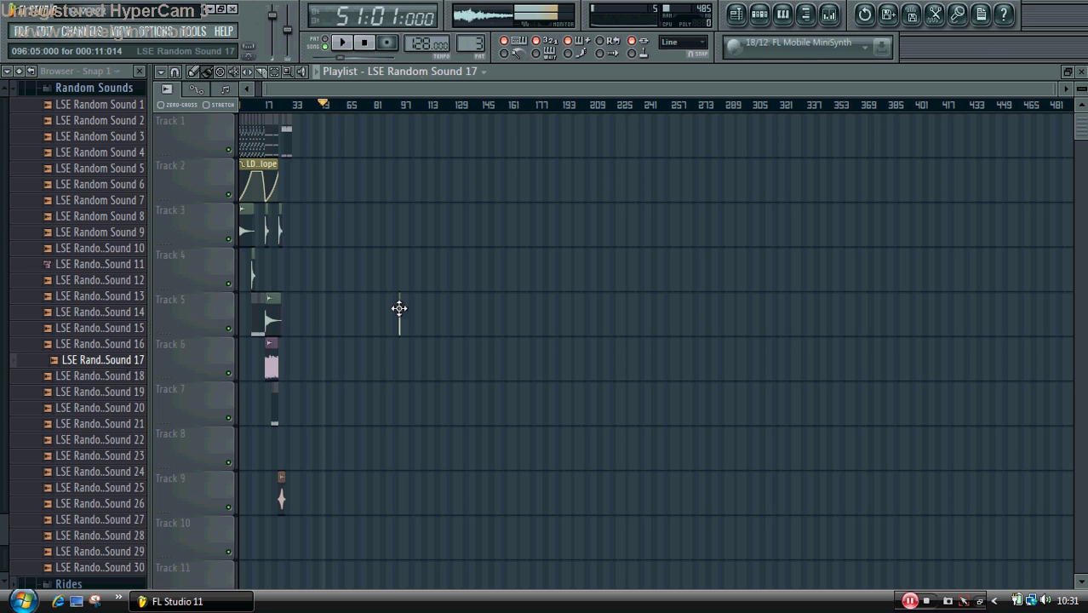
pyautogui.moveTo(330, 264); pyautogui.dragTo(278, 240)
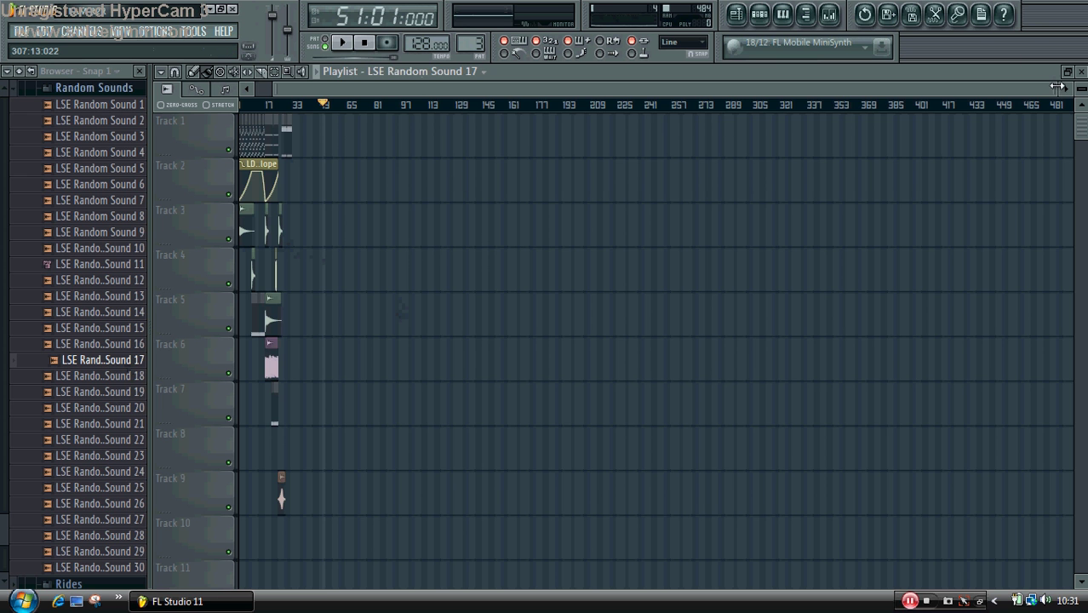
# - Move the LSE Random Sound 17 clip on Track 4 to just before bar 27, and play back the drop and the build-up from bar 17
pyautogui.moveTo(1058, 87); pyautogui.dragTo(749, 89)
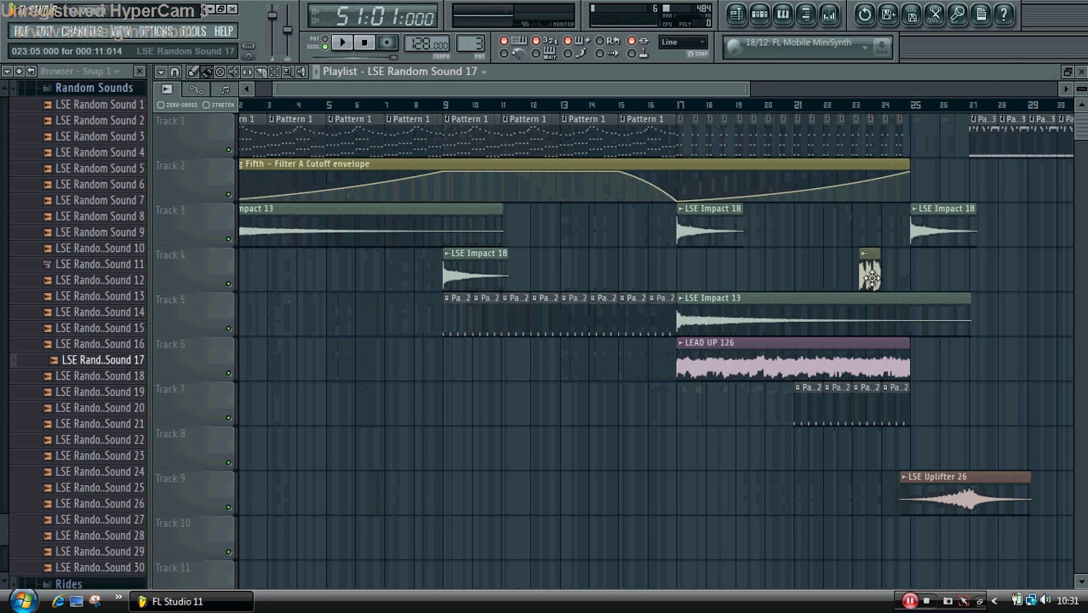
pyautogui.moveTo(871, 277); pyautogui.dragTo(958, 263)
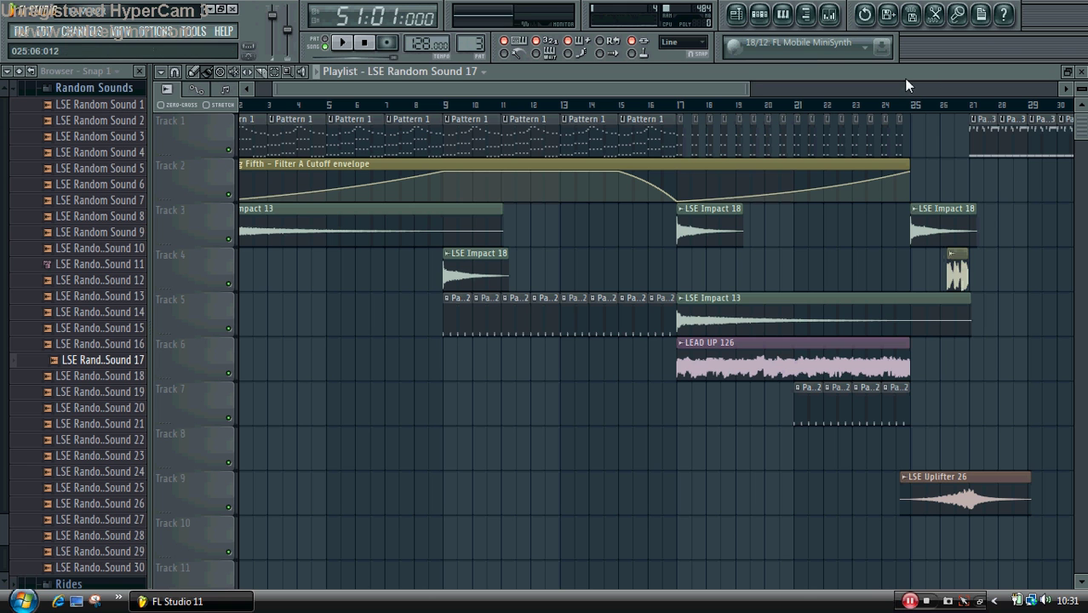
pyautogui.click(906, 105)
pyautogui.press('space')
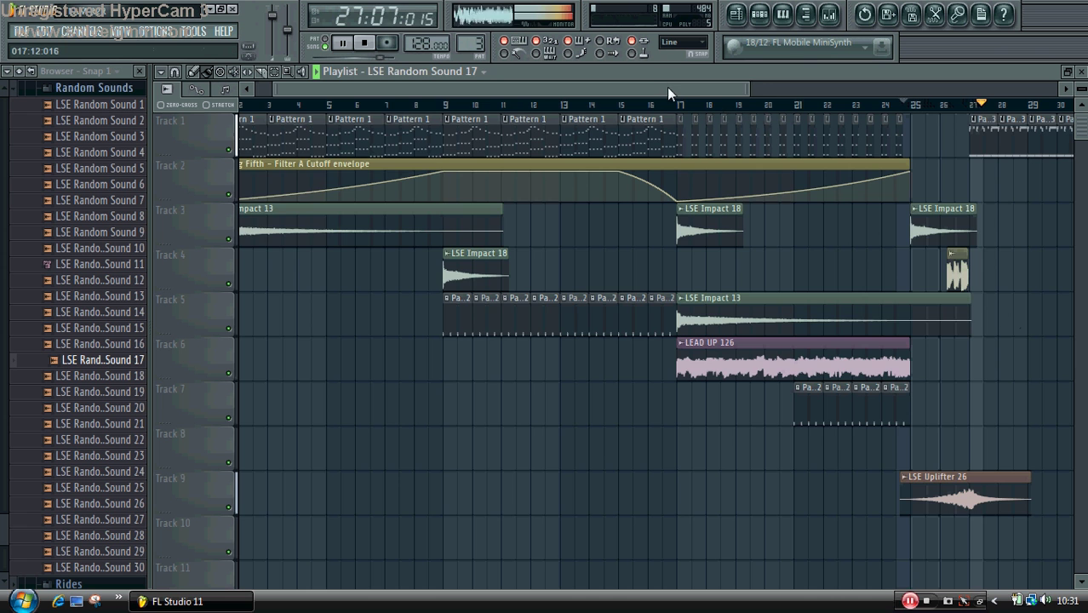
pyautogui.moveTo(667, 87); pyautogui.dragTo(522, 96)
pyautogui.press('space')
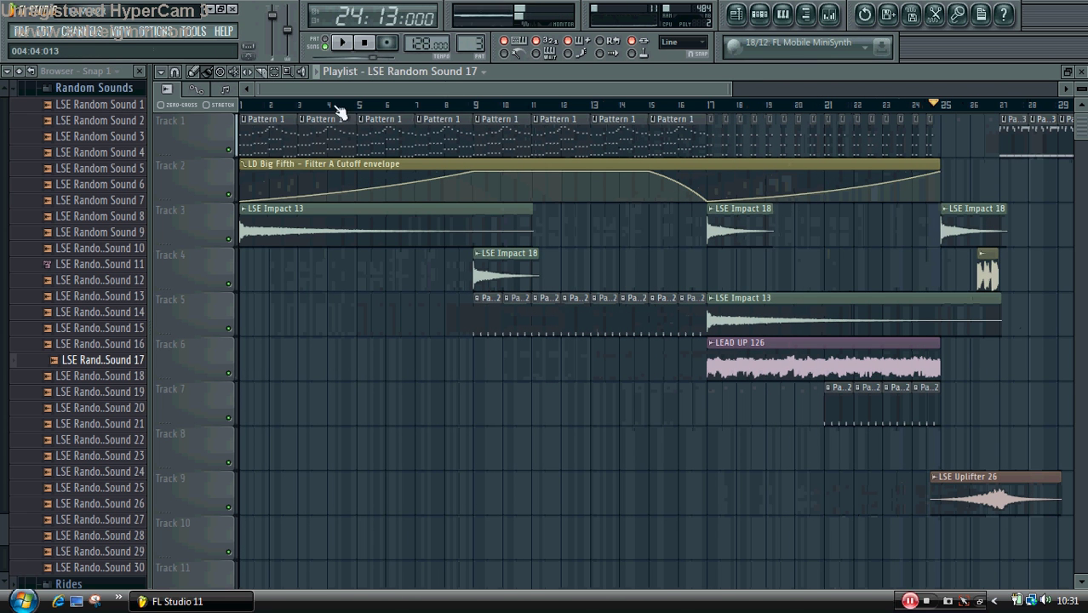
pyautogui.moveTo(729, 84); pyautogui.dragTo(801, 88)
pyautogui.click(647, 104)
pyautogui.press('space')
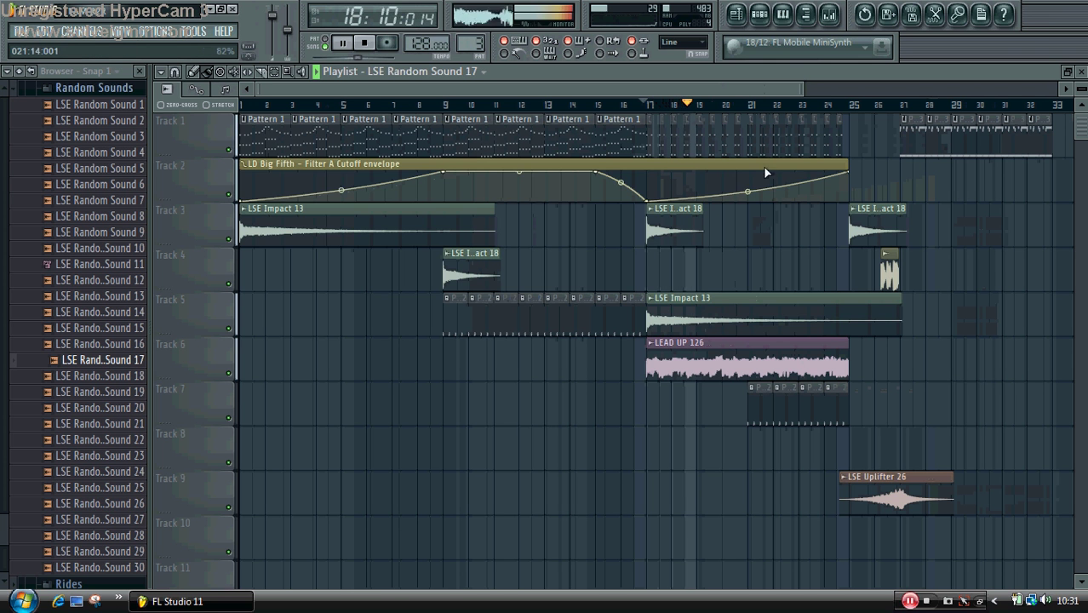
pyautogui.press('space')
# - Show the Unsorted channels in the step sequencer, collapse the Random Sounds folder and switch to the empty Pattern 4
pyautogui.press('F6')
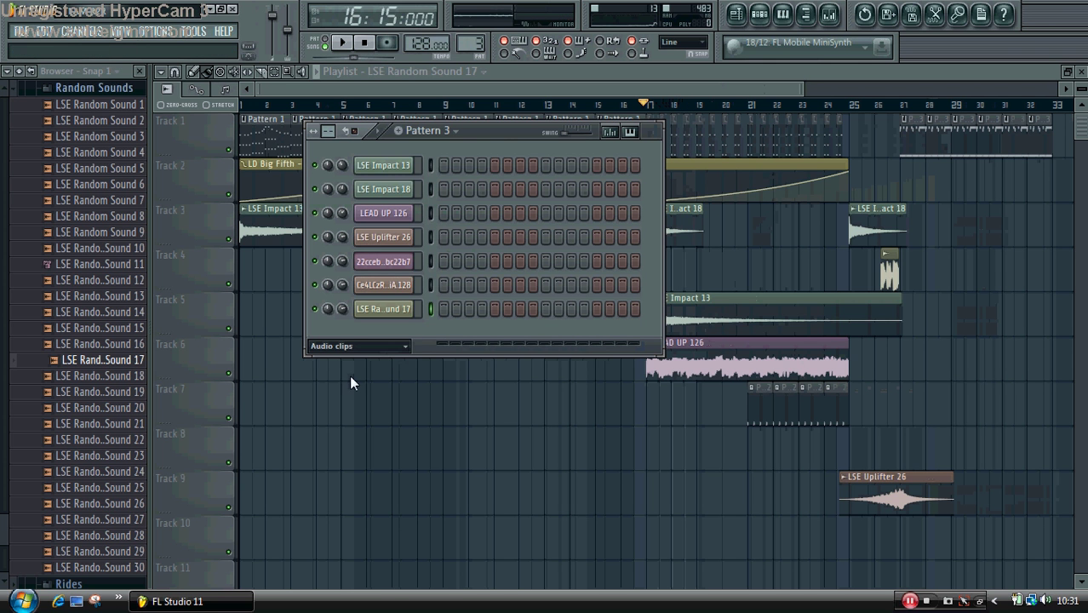
pyautogui.click(343, 416)
pyautogui.click(128, 89)
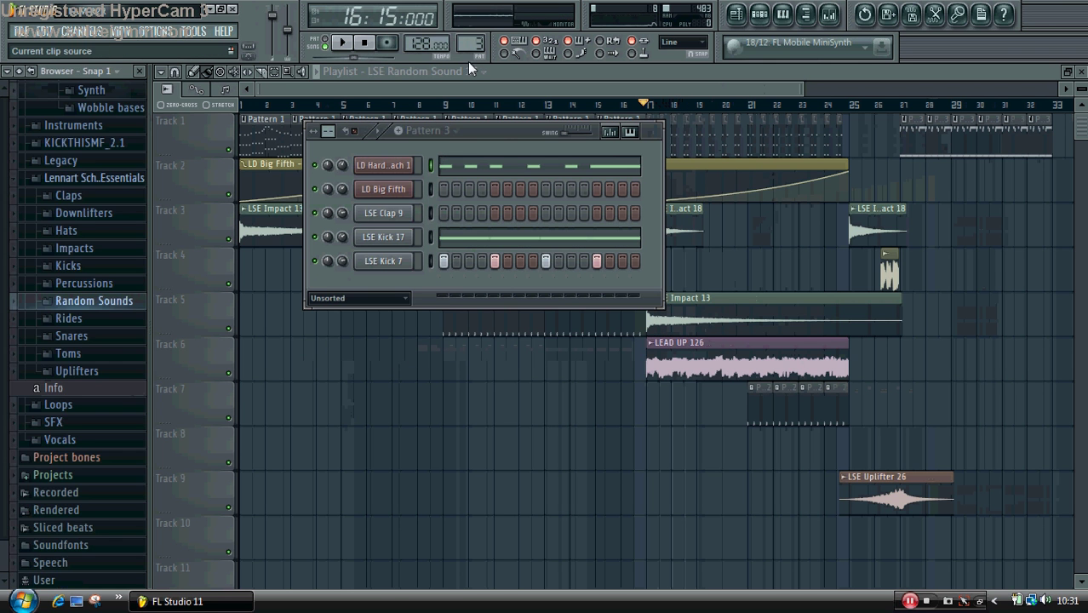
pyautogui.moveTo(471, 45); pyautogui.dragTo(471, 38)
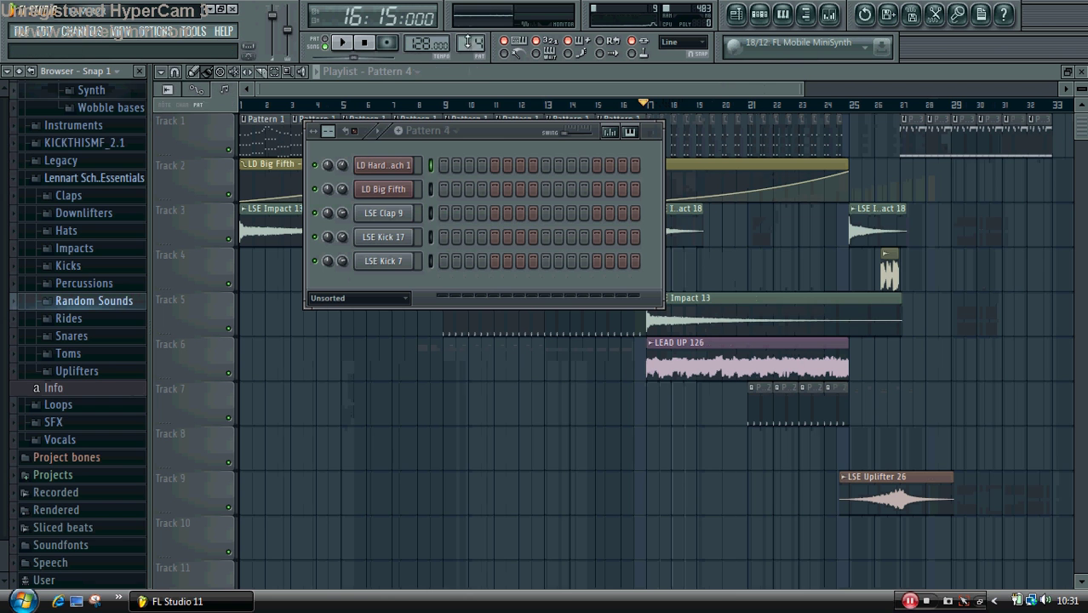
# - Add LSE Snare 17 from the Snares folder as a new channel and fill all 16 of its steps in Pattern 4
pyautogui.click(98, 339)
pyautogui.click(98, 340)
pyautogui.click(114, 346)
pyautogui.click(119, 362)
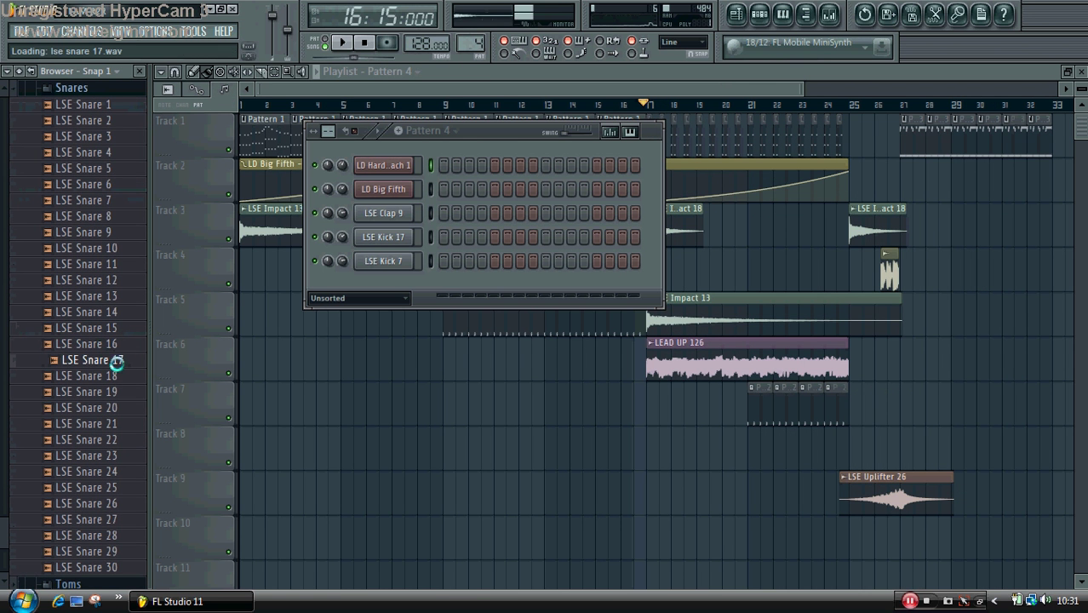
pyautogui.moveTo(120, 368); pyautogui.dragTo(375, 288)
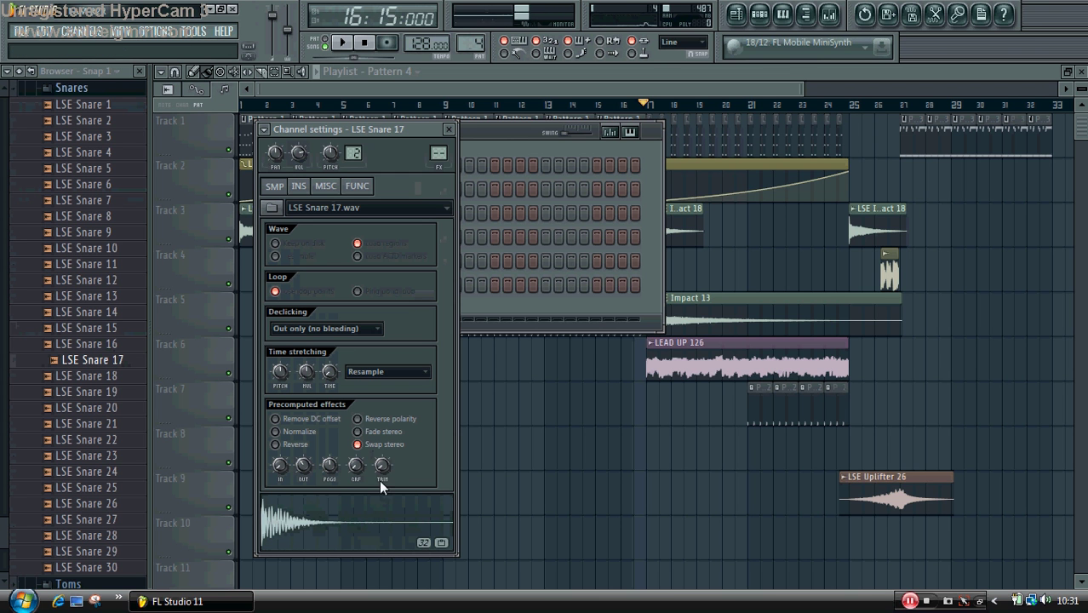
pyautogui.click(523, 310)
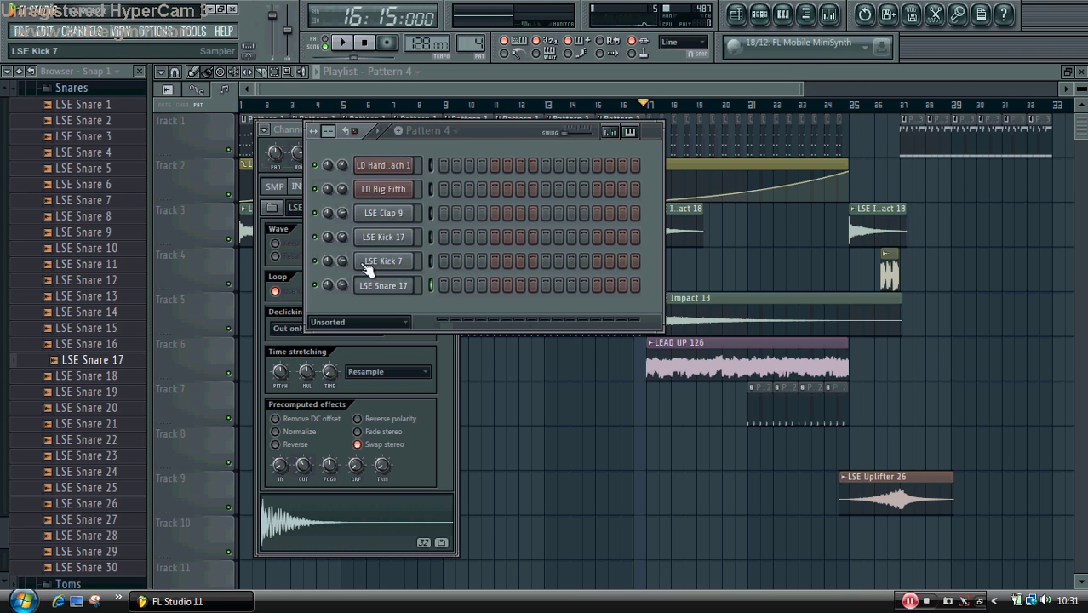
pyautogui.moveTo(447, 287); pyautogui.dragTo(636, 286)
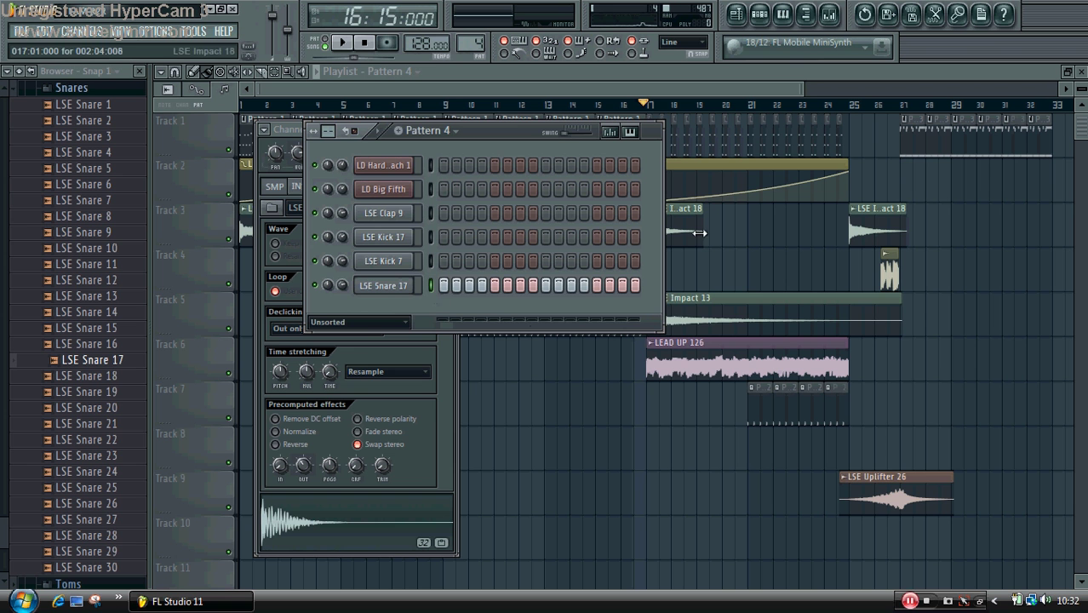
# - Create a volume automation clip for LSE Snare 17 that drops to minimum at bar 17 and rises again to a point at bar 25
pyautogui.rightClick(340, 286)
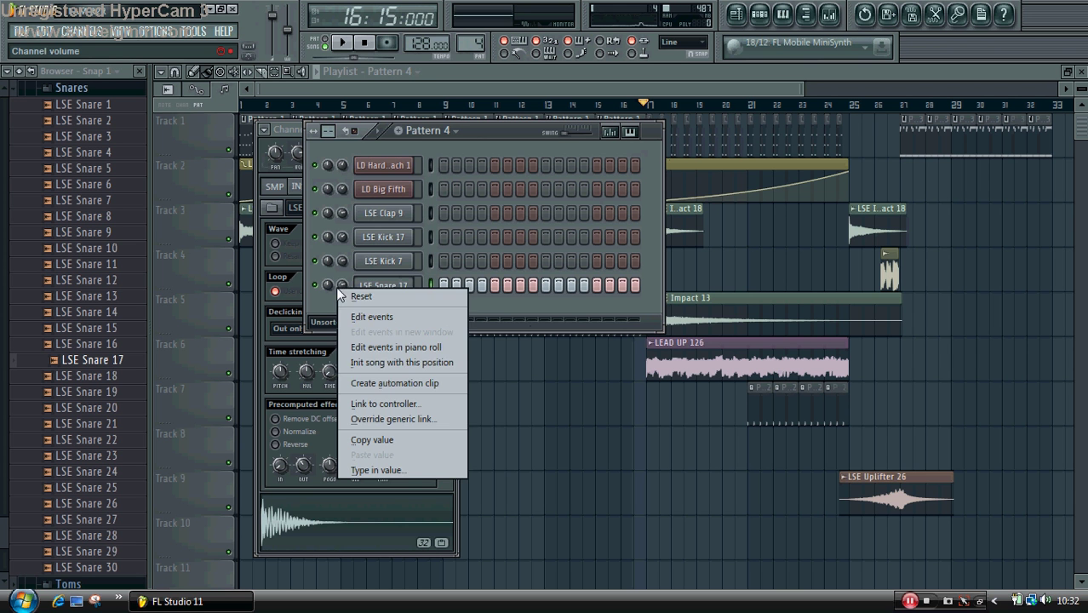
pyautogui.click(396, 377)
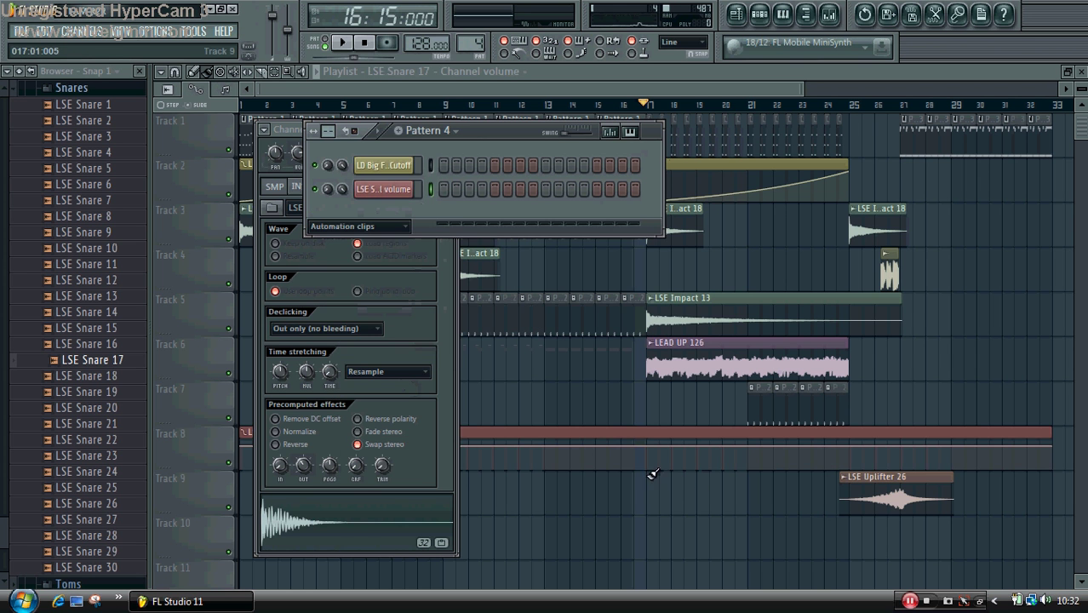
pyautogui.moveTo(646, 447); pyautogui.dragTo(651, 469)
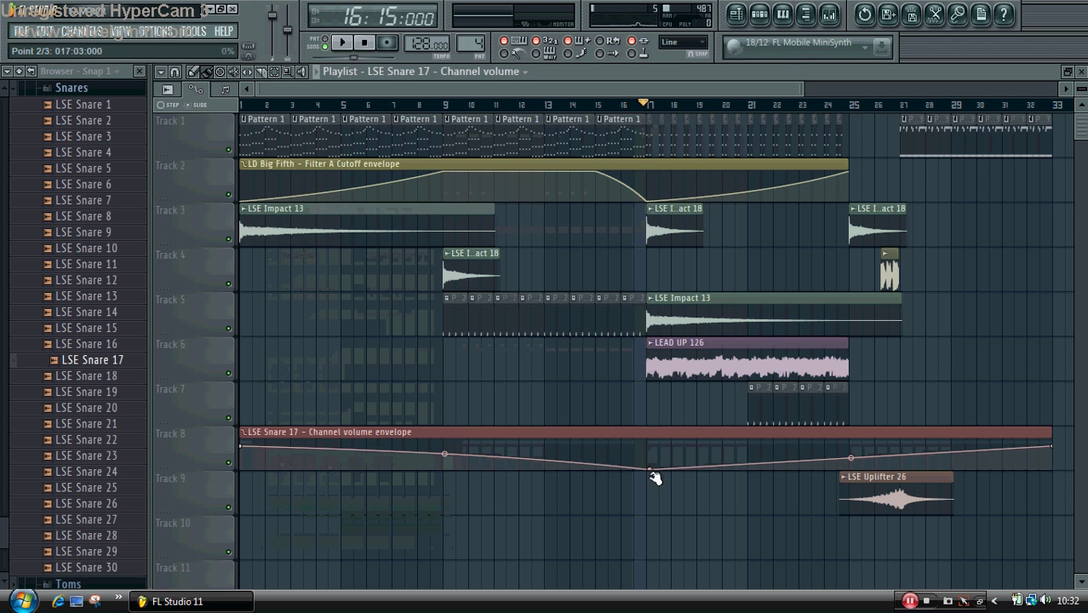
pyautogui.rightClick(850, 450)
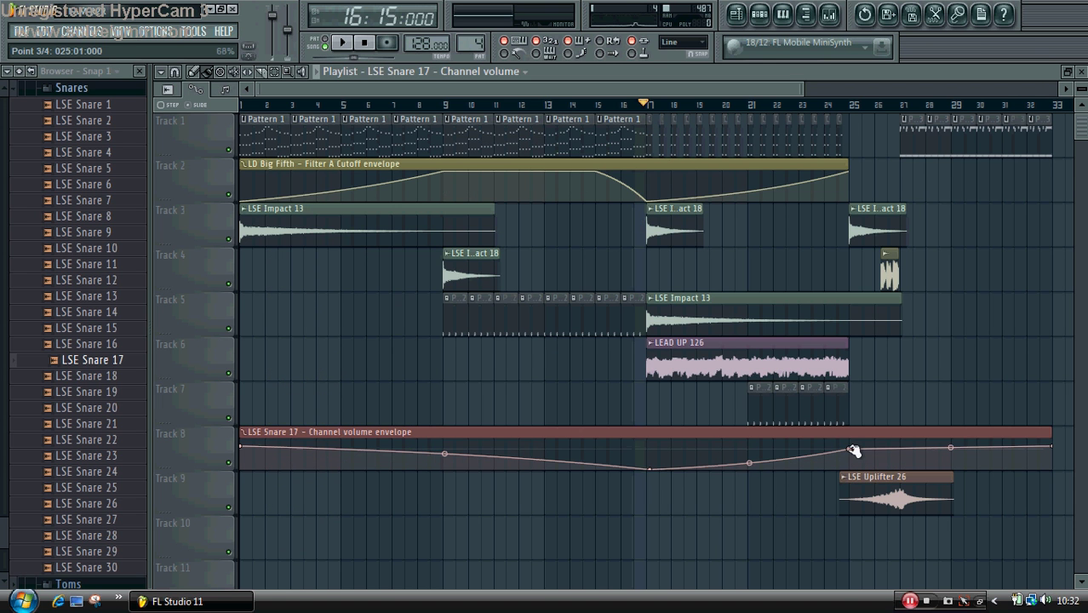
# - Paint Pattern 4 clips on Track 10 from bar 17 to bar 25 and start playback of the build-up
pyautogui.click(484, 35)
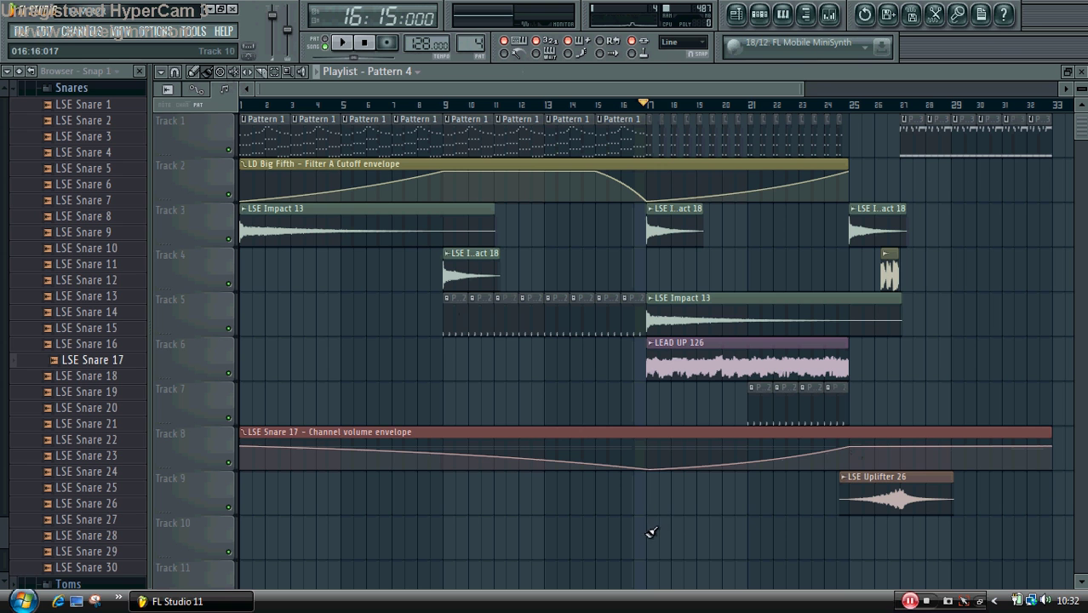
pyautogui.moveTo(651, 534); pyautogui.dragTo(838, 530)
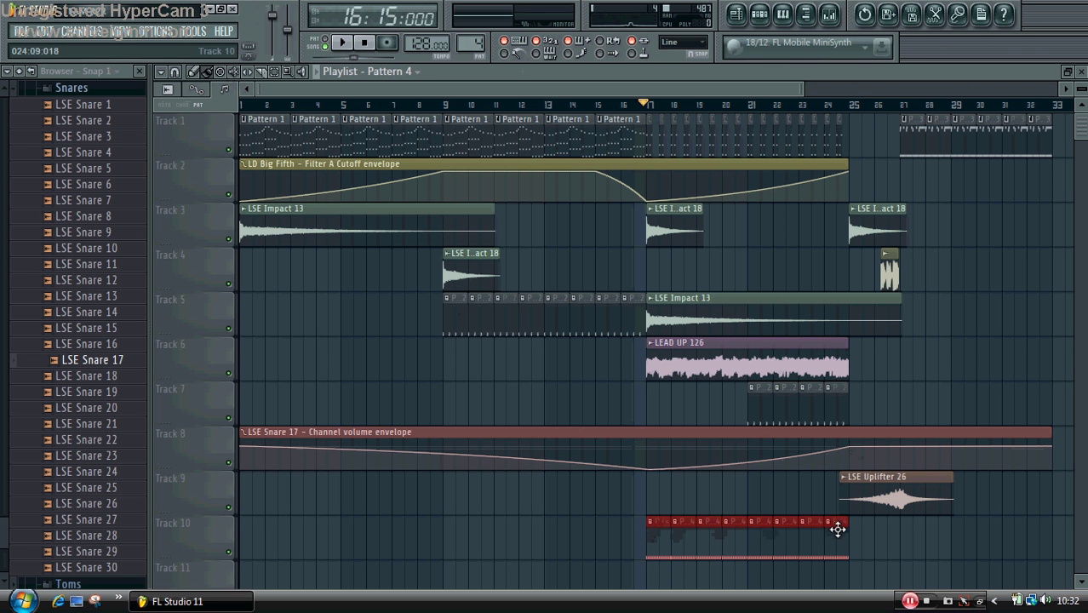
pyautogui.press('space')
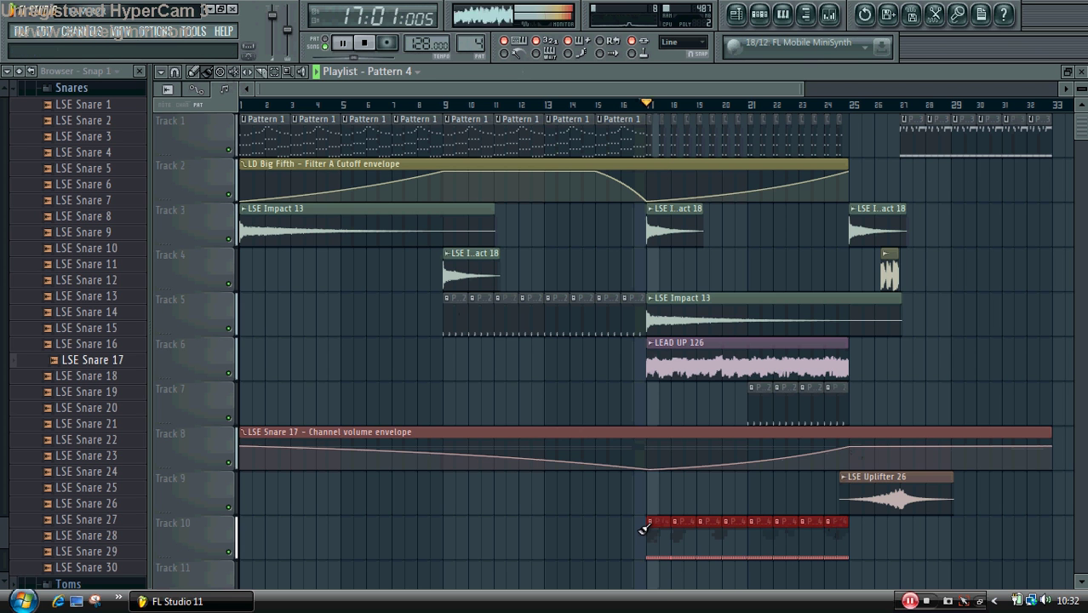
# - Bend the snare volume envelope upward between bars 17 and 25 and raise its bar 25 point to 84% during playback
pyautogui.moveTo(749, 461); pyautogui.dragTo(749, 458)
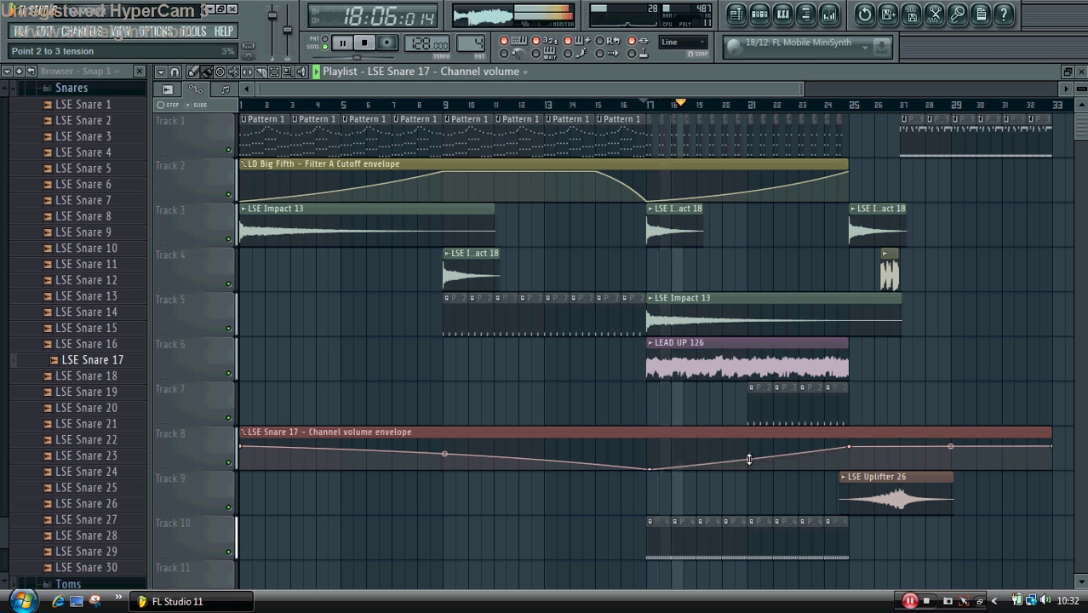
pyautogui.click(766, 14)
pyautogui.click(372, 228)
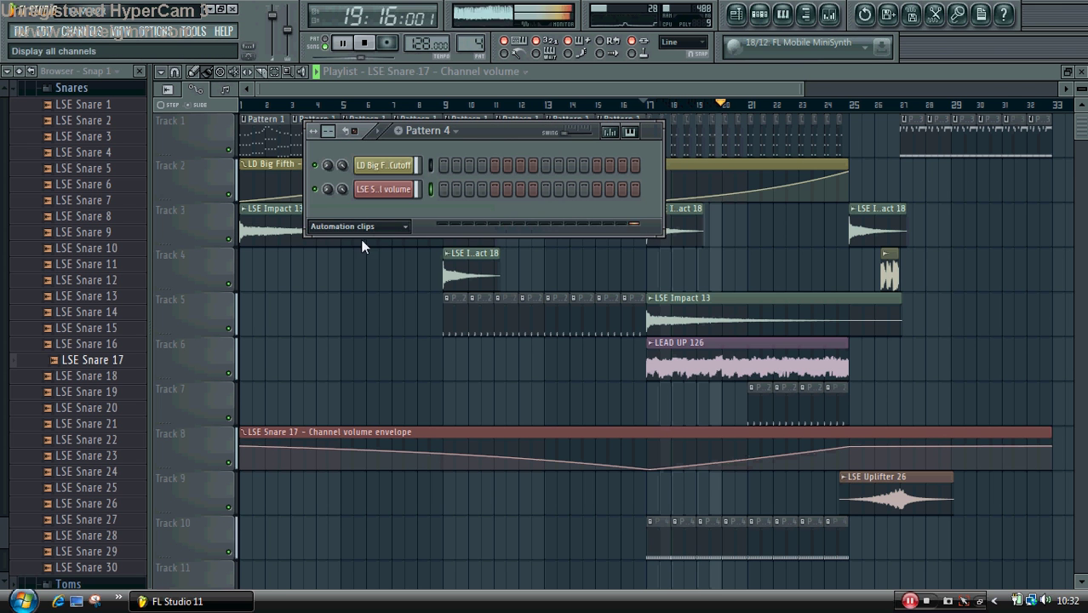
pyautogui.click(377, 303)
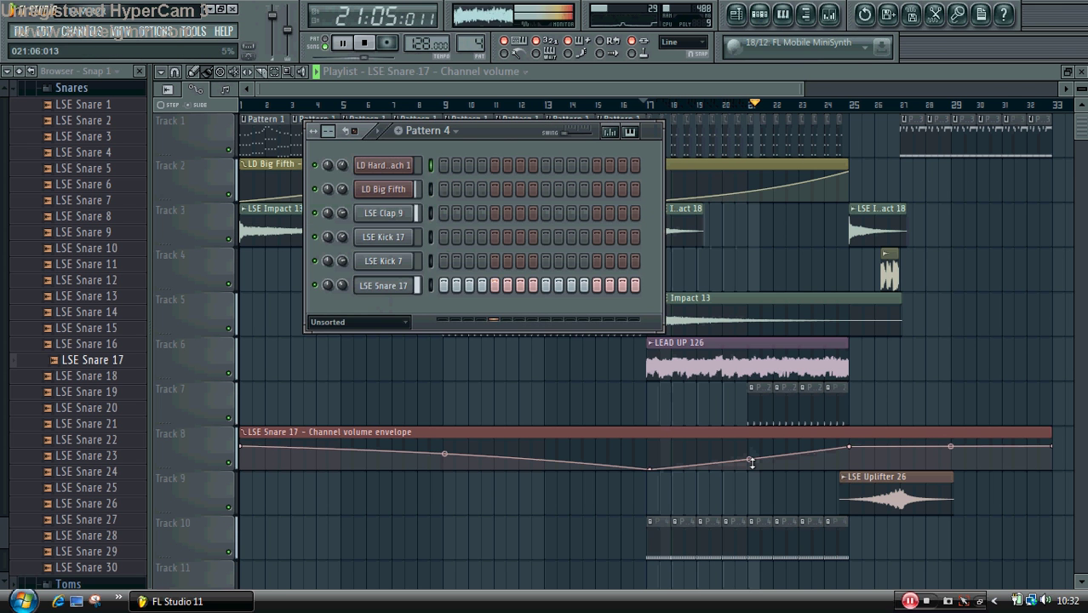
pyautogui.moveTo(750, 459); pyautogui.dragTo(750, 455)
pyautogui.moveTo(852, 445); pyautogui.dragTo(852, 443)
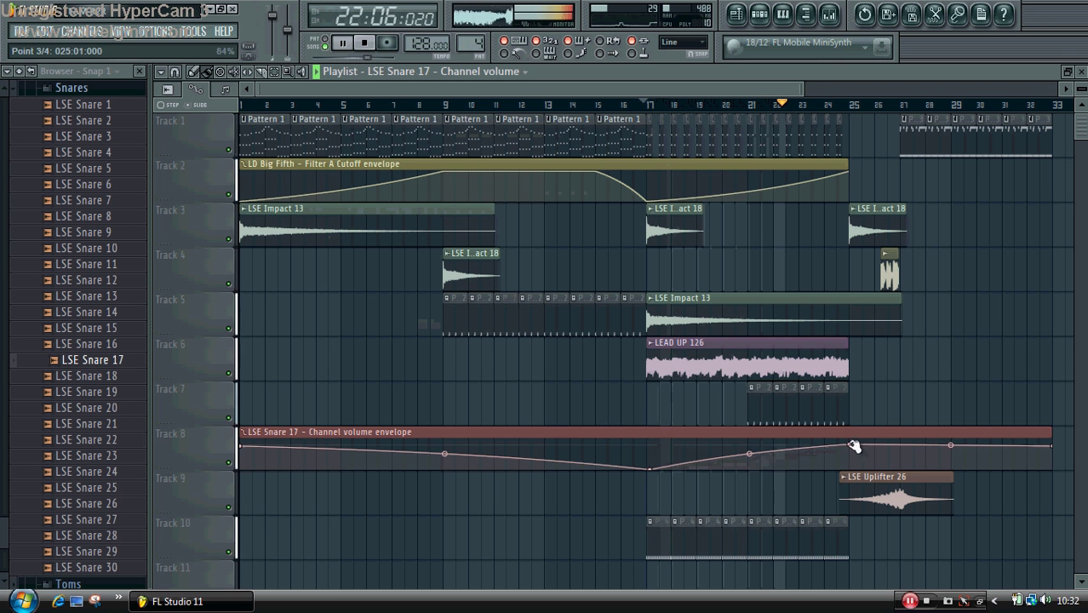
pyautogui.press('space')
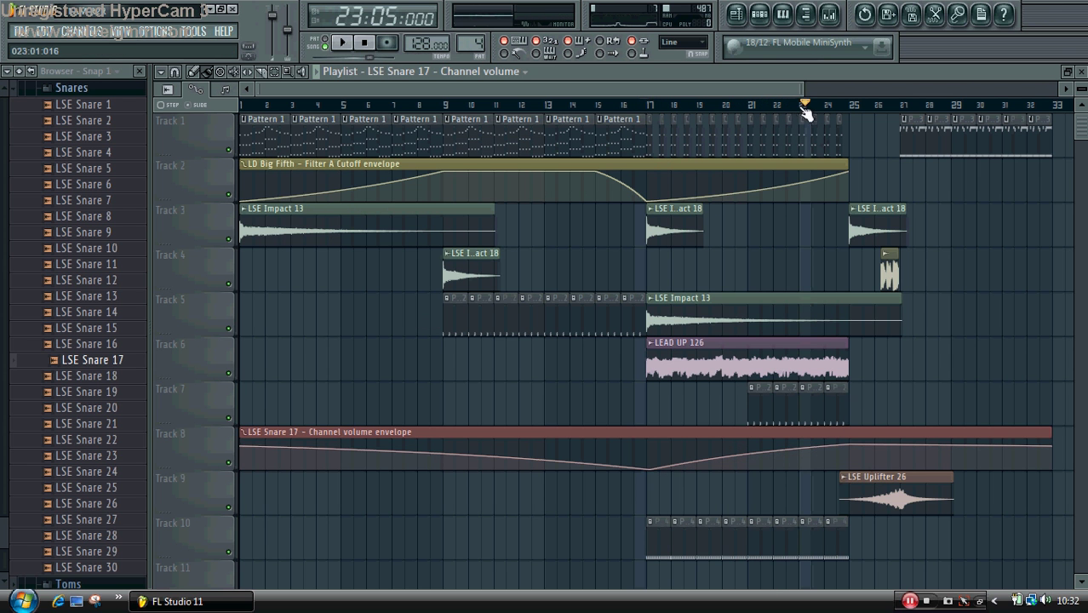
# - Create a pitch automation clip for LSE Snare 17 over bars 23 to 25, raise its end point to 63% and audition it
pyautogui.moveTo(805, 112); pyautogui.dragTo(852, 119)
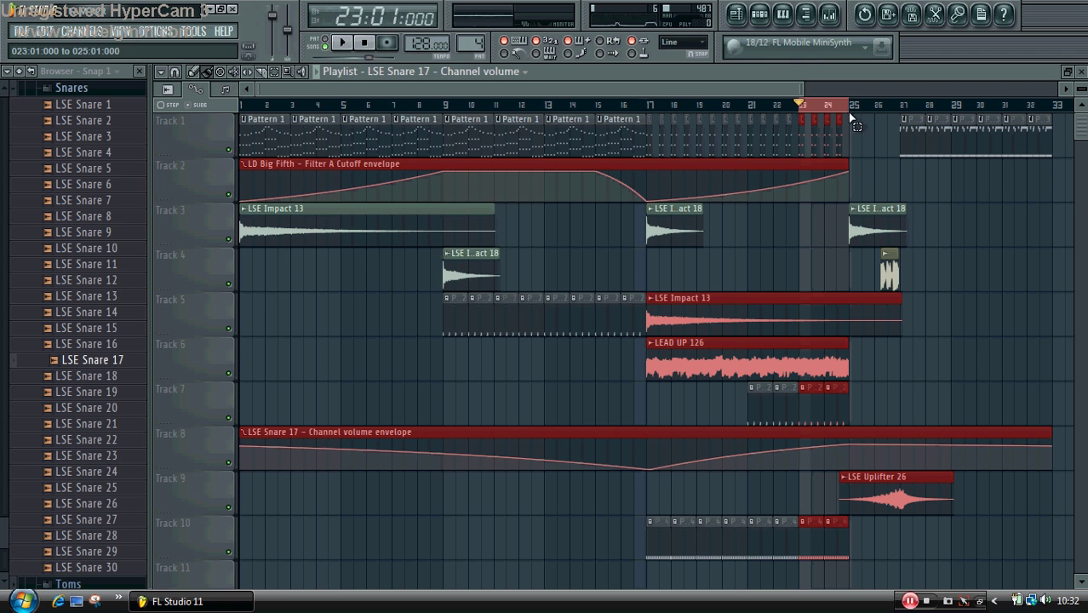
pyautogui.click(787, 31)
pyautogui.click(402, 284)
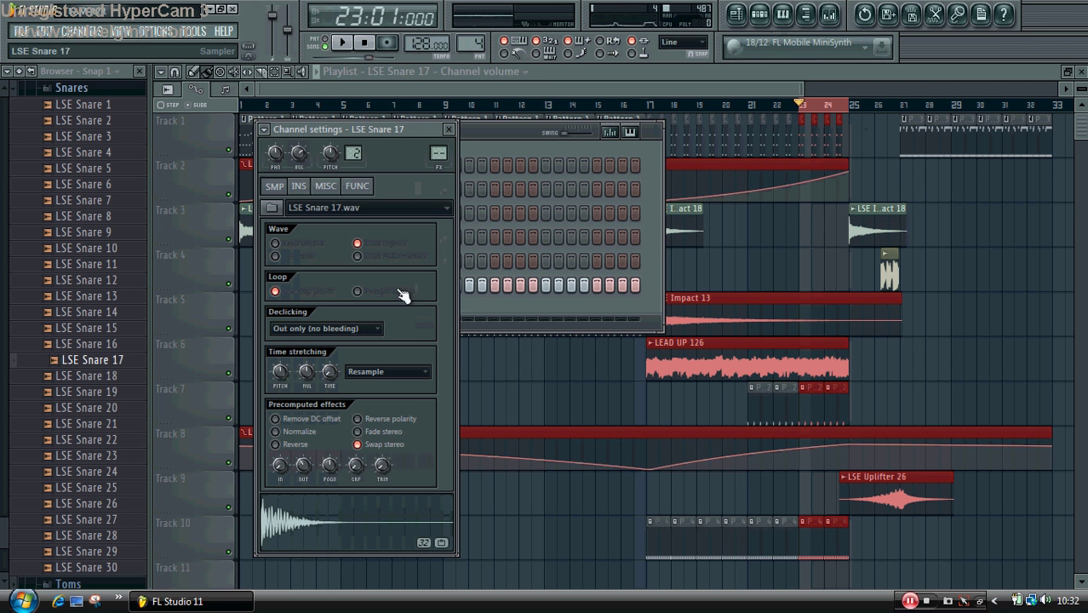
pyautogui.rightClick(332, 150)
pyautogui.click(382, 242)
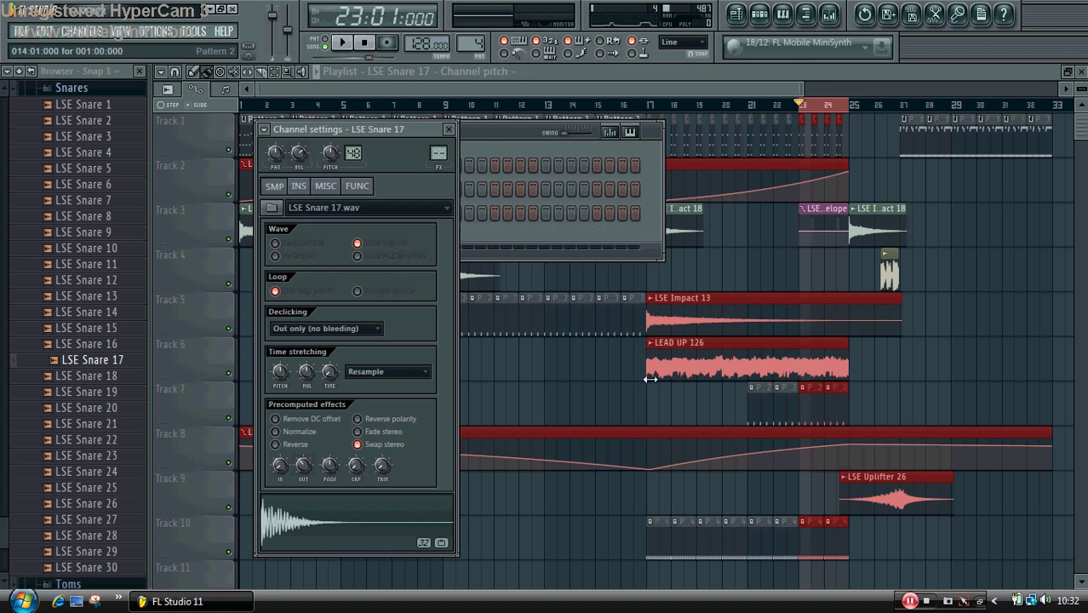
pyautogui.moveTo(852, 232); pyautogui.dragTo(849, 227)
pyautogui.press('space')
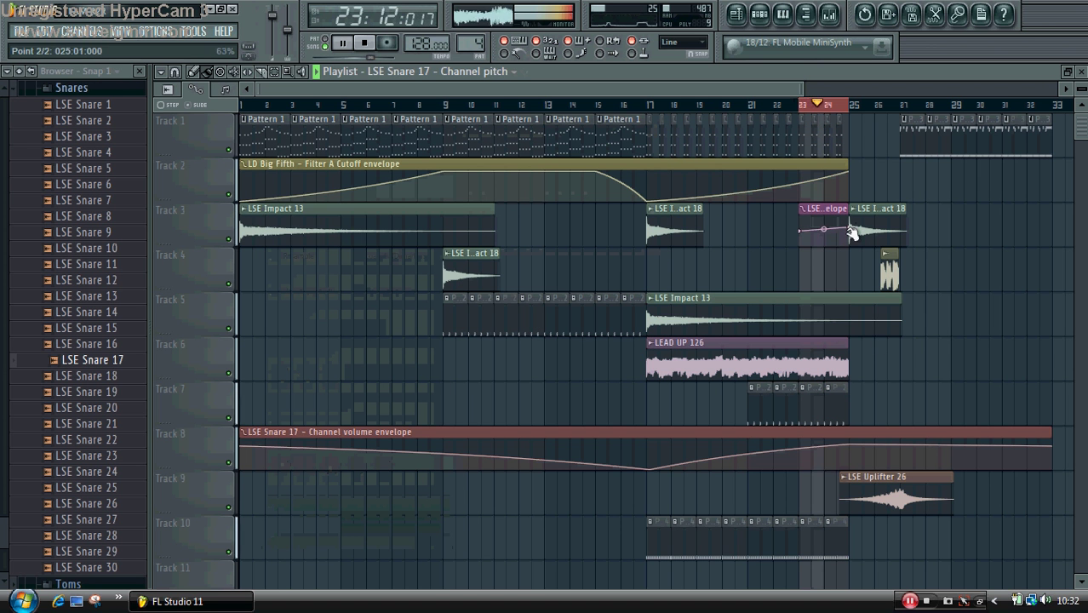
pyautogui.click(842, 111)
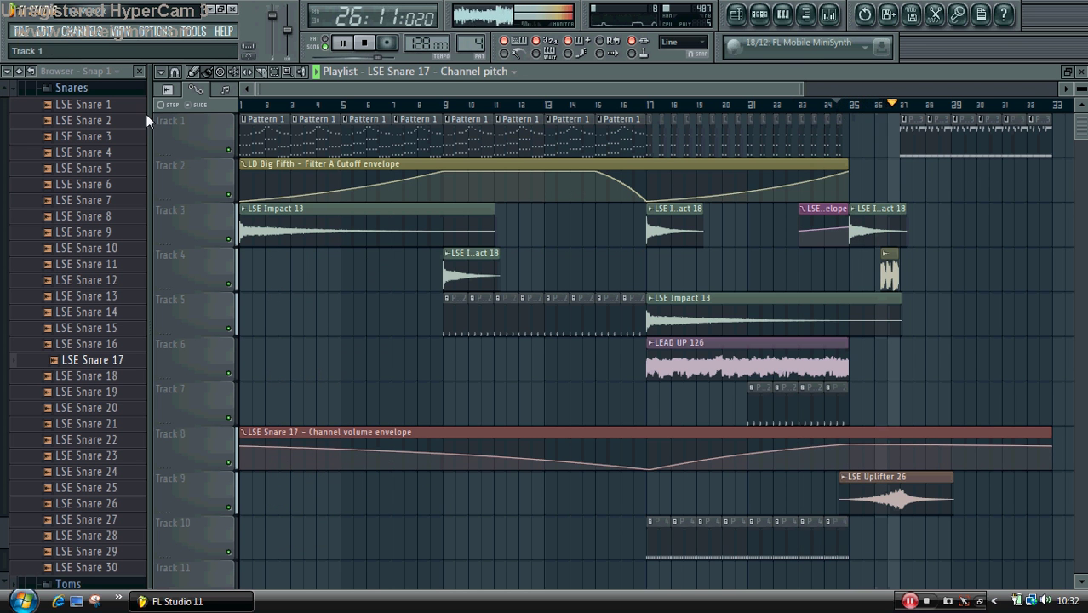
# - Open Pattern 3's LD Harder Mach 1 part in the piano roll, select all its notes and return to the playlist
pyautogui.click(103, 93)
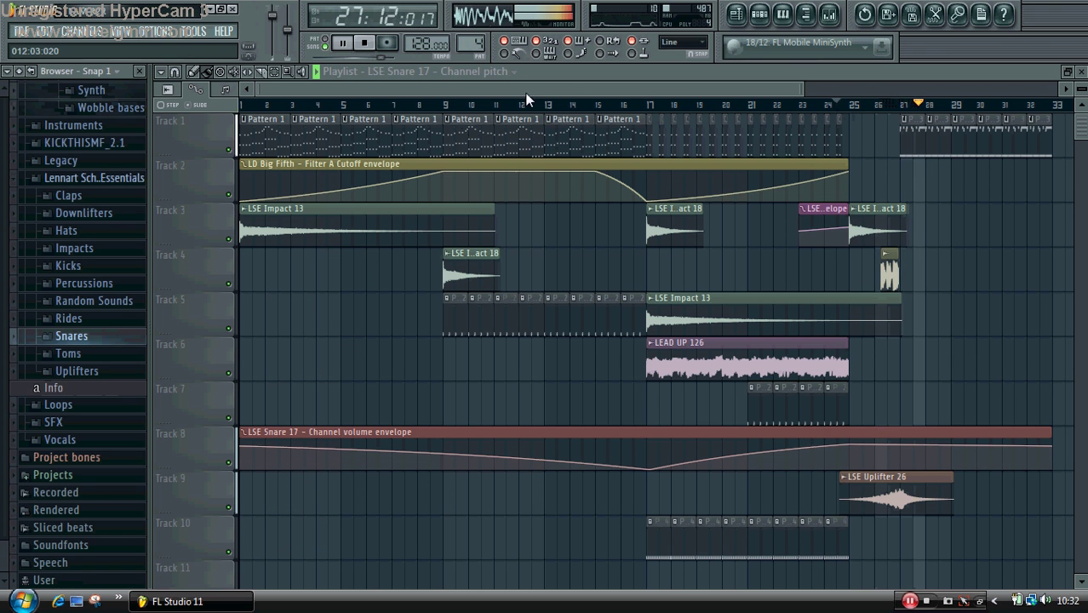
pyautogui.moveTo(520, 89); pyautogui.dragTo(715, 92)
pyautogui.doubleClick(651, 134)
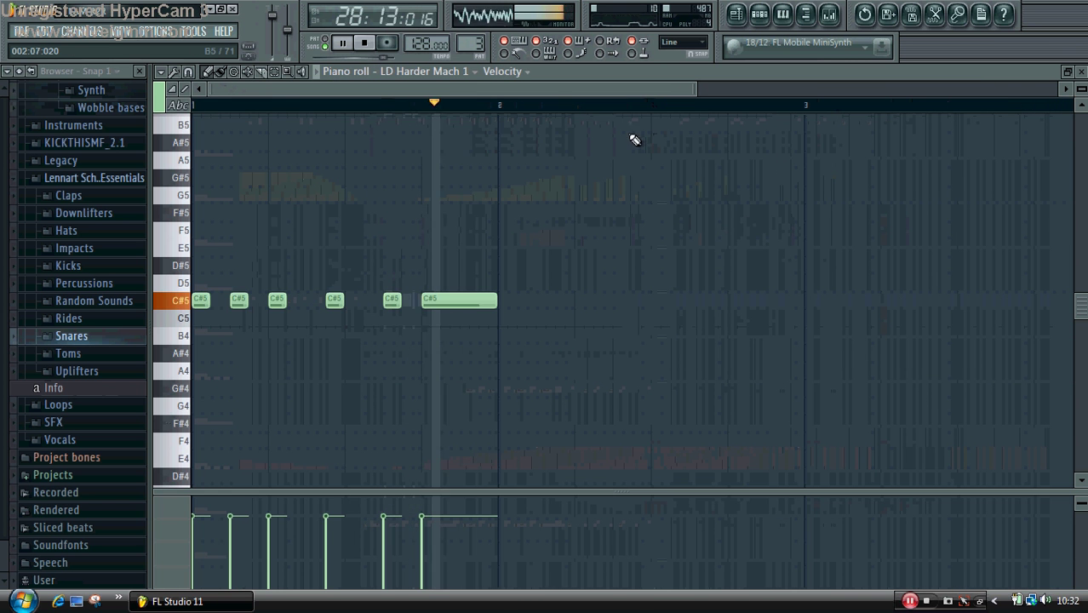
pyautogui.press('space')
pyautogui.hotkey('ctrl', 'a')
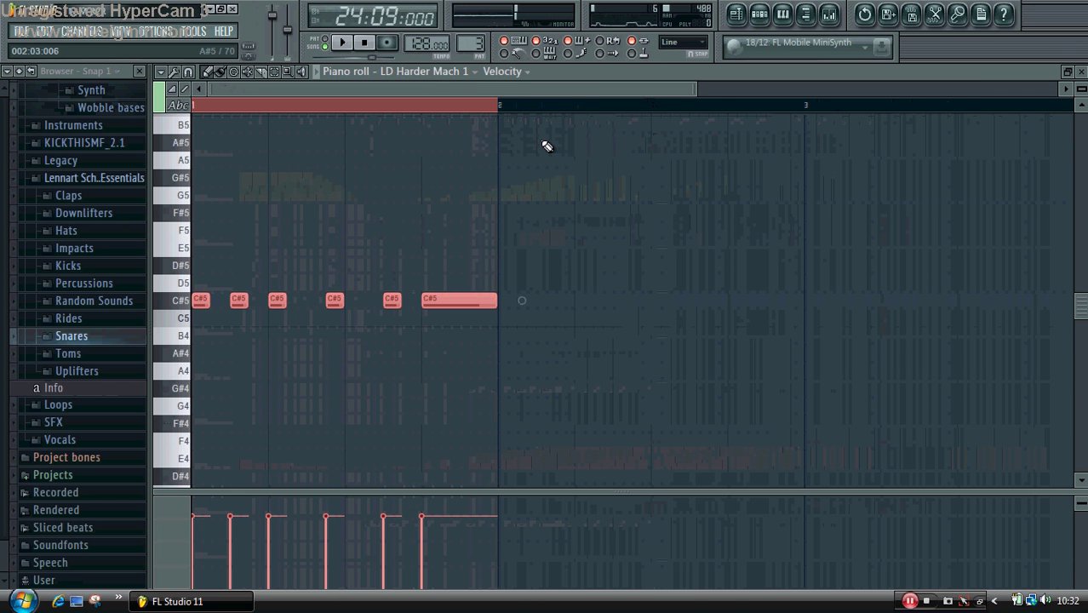
pyautogui.click(736, 15)
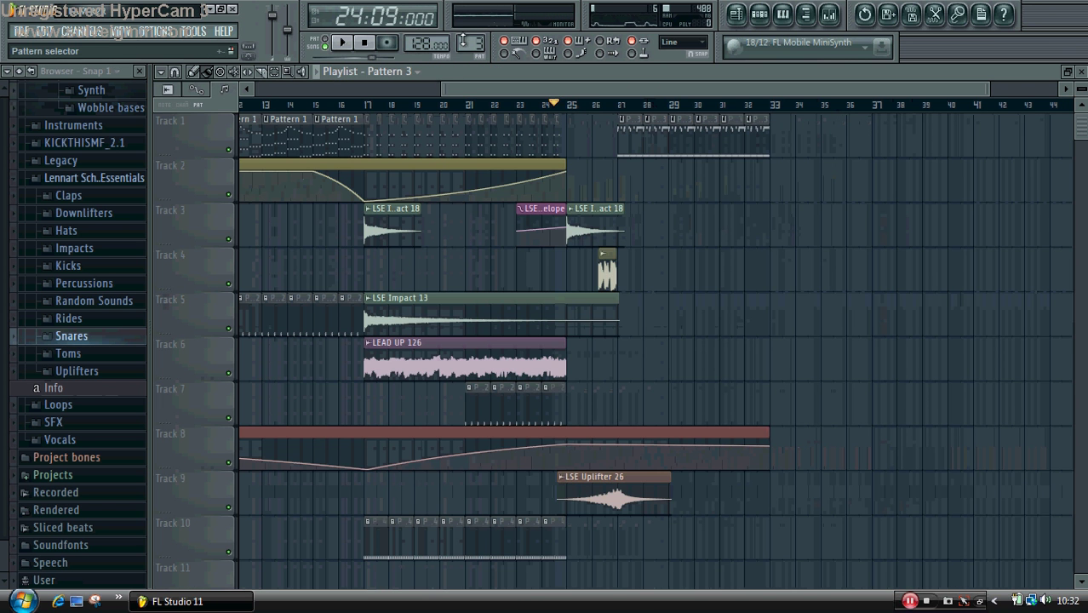
# - Switch to empty Pattern 5, audition snare samples and add LSE Snare 24 as a new channel
pyautogui.click(760, 14)
pyautogui.moveTo(469, 44); pyautogui.dragTo(469, 30)
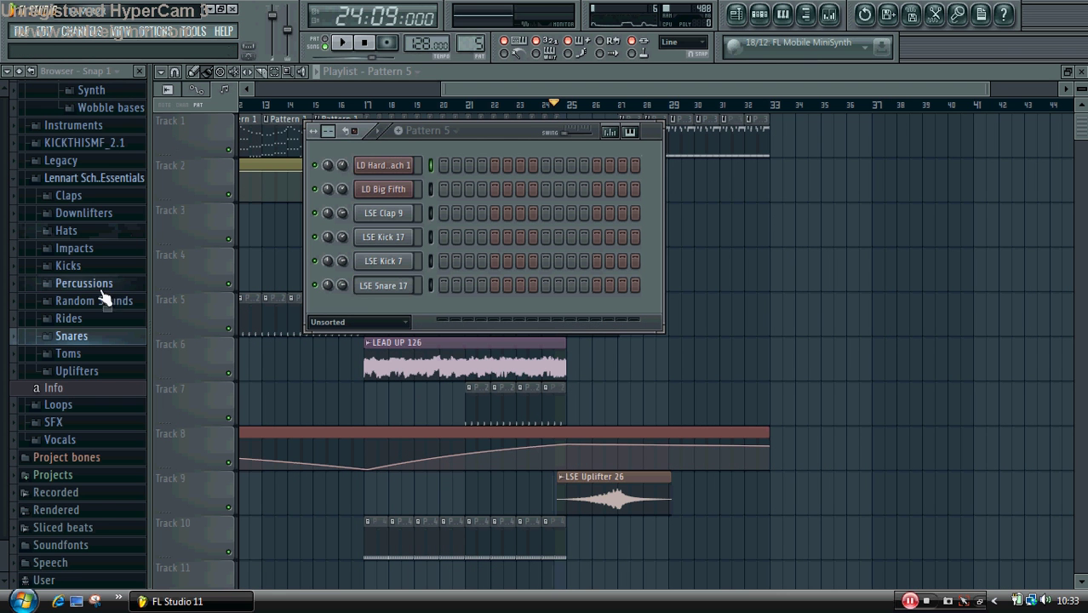
pyautogui.click(103, 339)
pyautogui.click(118, 455)
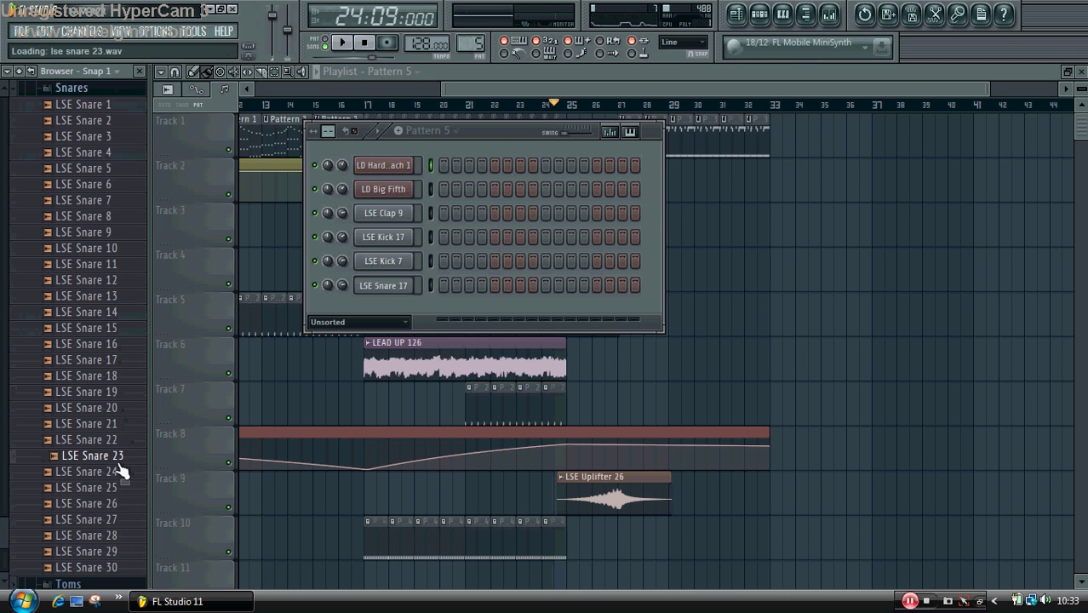
pyautogui.click(121, 472)
pyautogui.moveTo(124, 492); pyautogui.dragTo(354, 401)
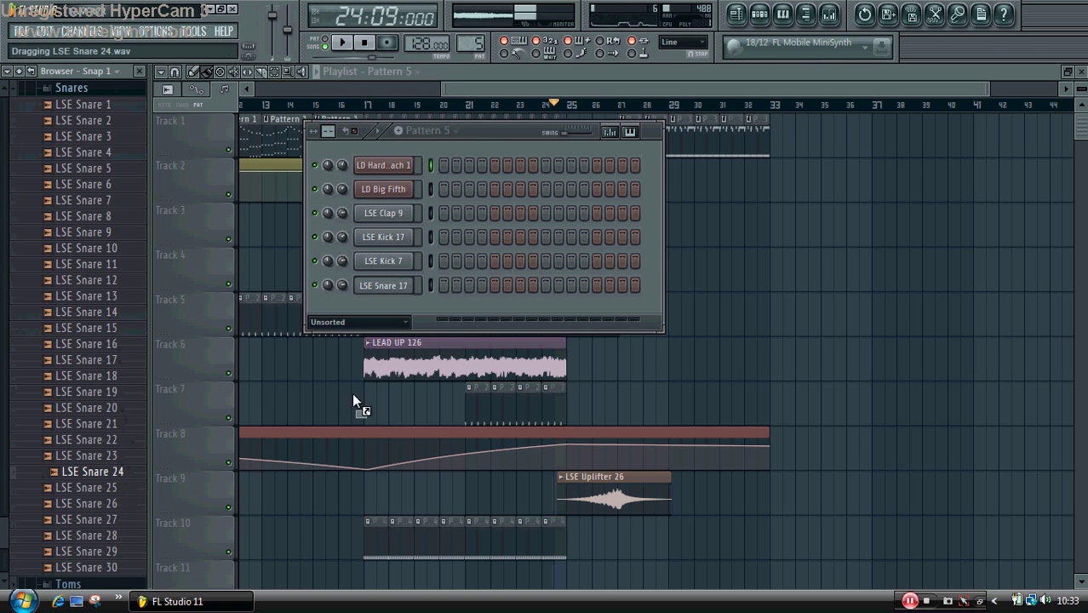
pyautogui.moveTo(388, 314); pyautogui.dragTo(389, 315)
pyautogui.click(466, 321)
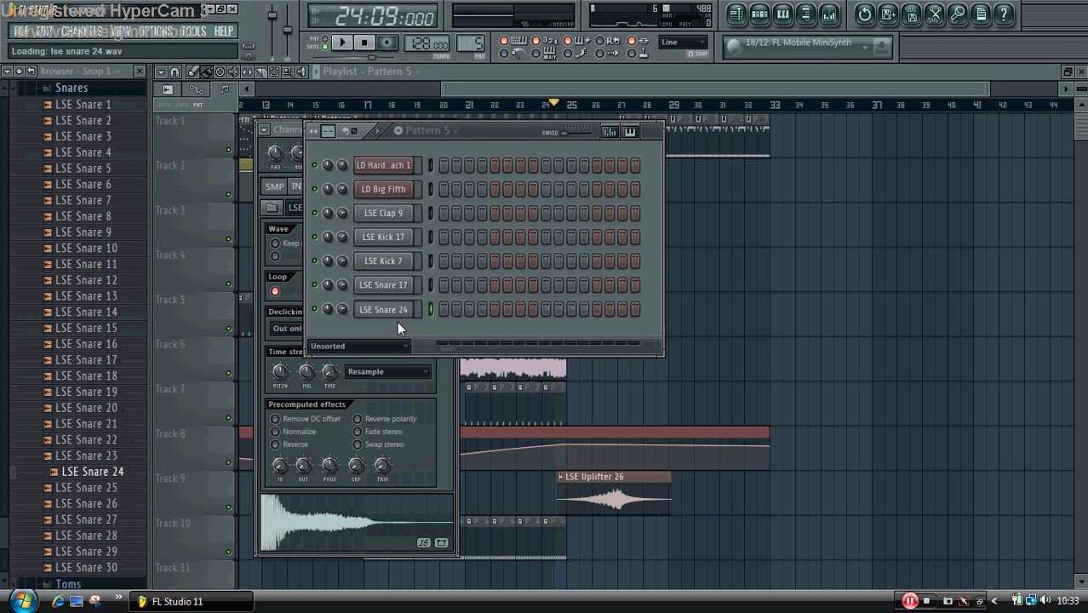
# - Program a one-bar syncopated rhythm of six C#5 notes for LSE Snare 24 in the piano roll and audition it
pyautogui.rightClick(397, 312)
pyautogui.click(440, 310)
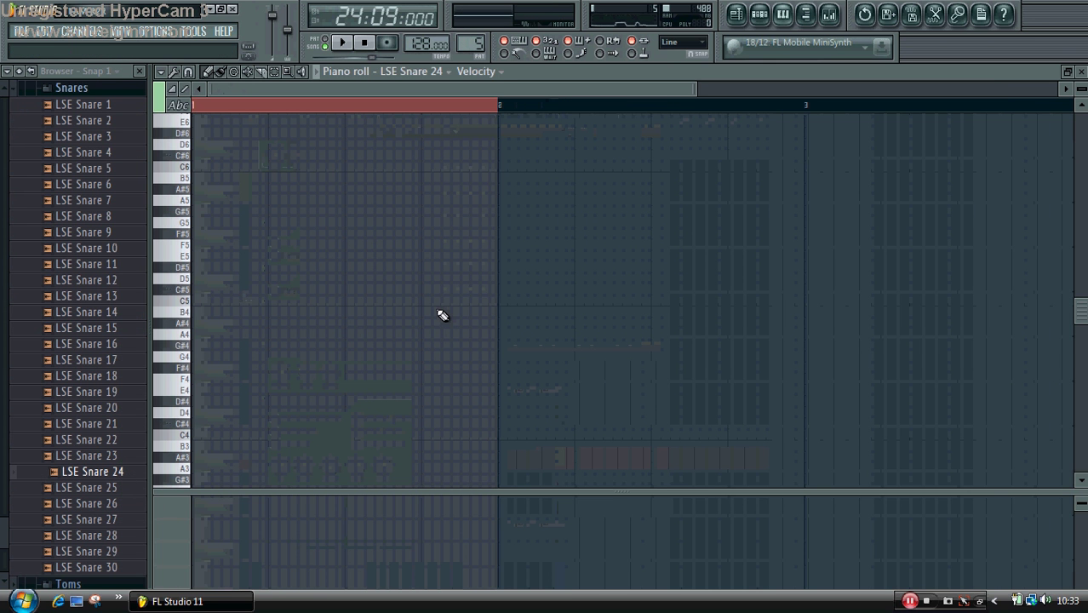
pyautogui.click(319, 71)
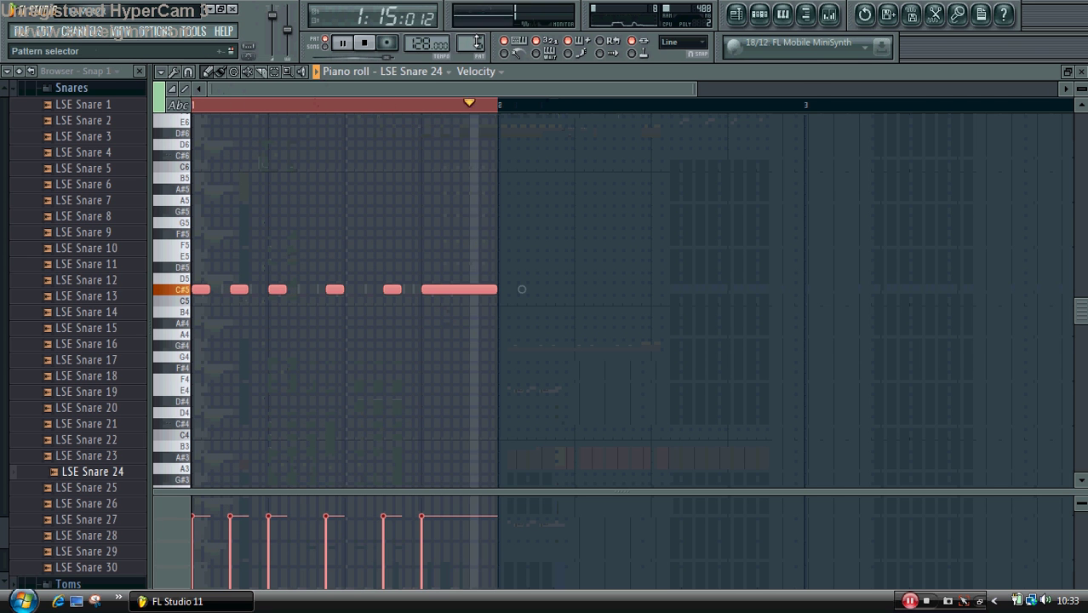
pyautogui.press('F5')
pyautogui.press('space')
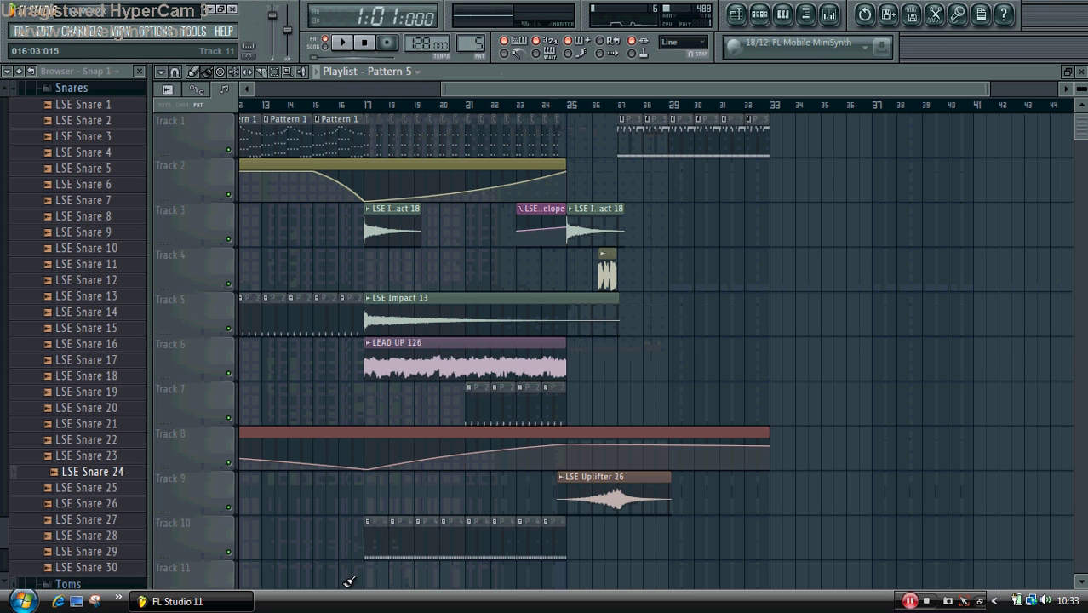
# - Paint Pattern 5 clips on Track 11 from bar 17 to bar 25 and start playback from bar 17
pyautogui.moveTo(401, 567); pyautogui.dragTo(542, 558)
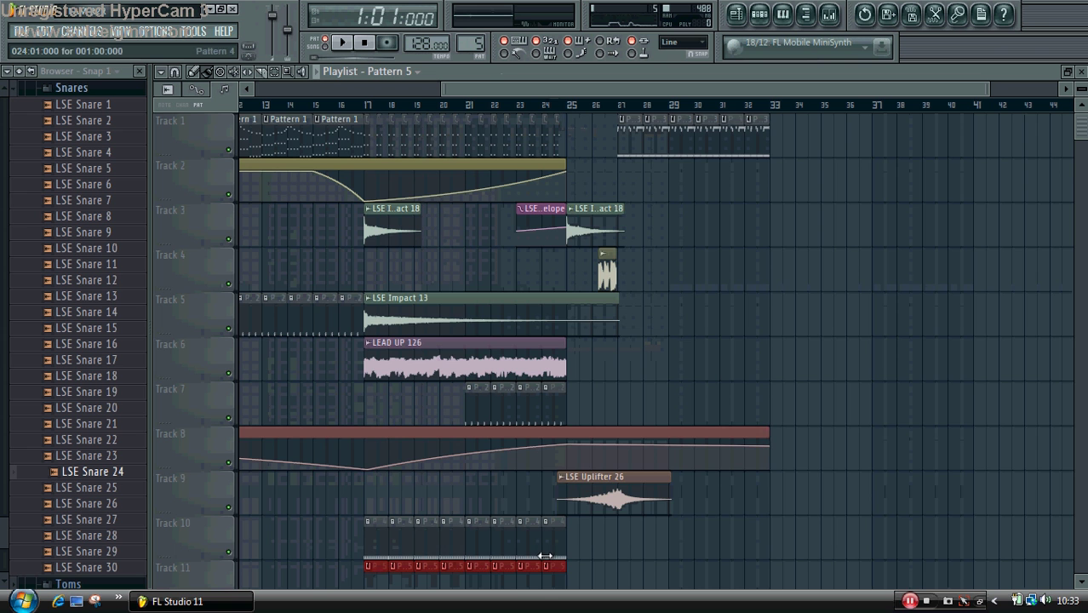
pyautogui.scroll(-1, 545, 556)
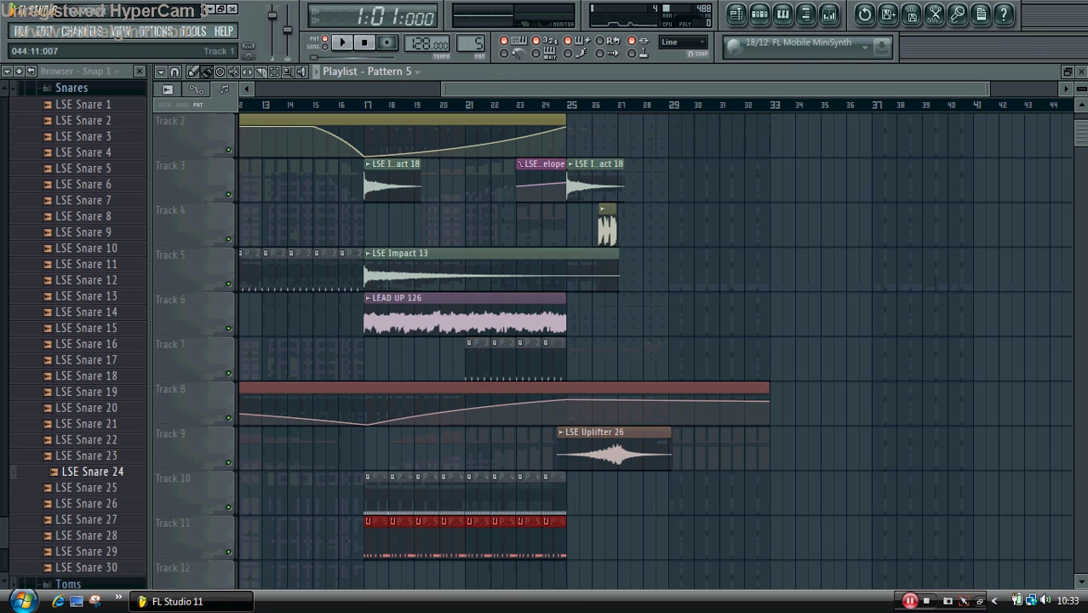
pyautogui.click(363, 107)
pyautogui.press('space')
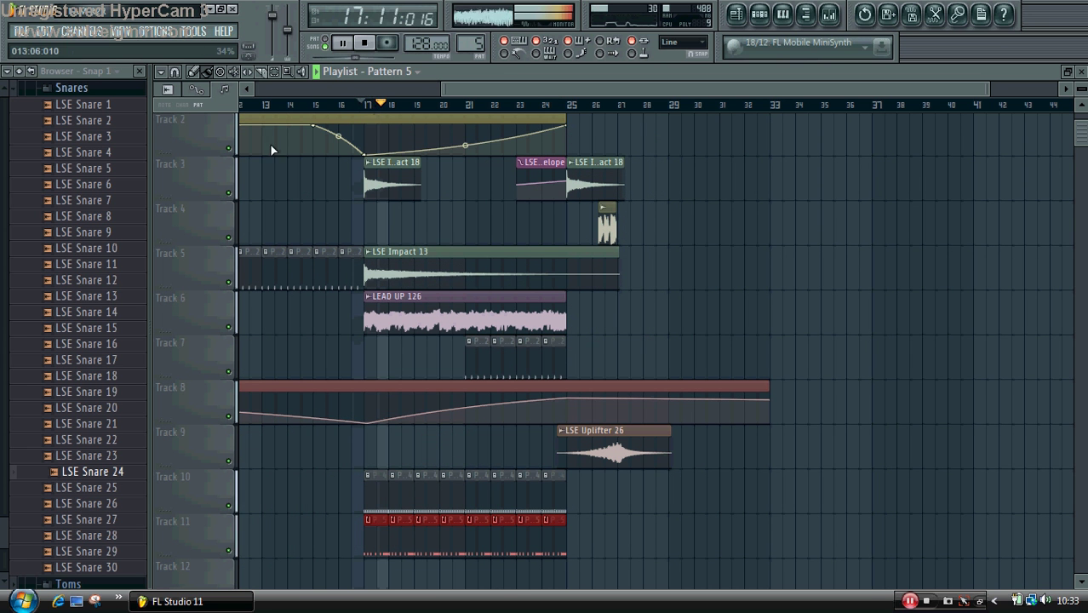
# - Bend LD Big Fifth's Filter A Cutoff envelope upward between bars 17 and 25 during playback
pyautogui.click(76, 87)
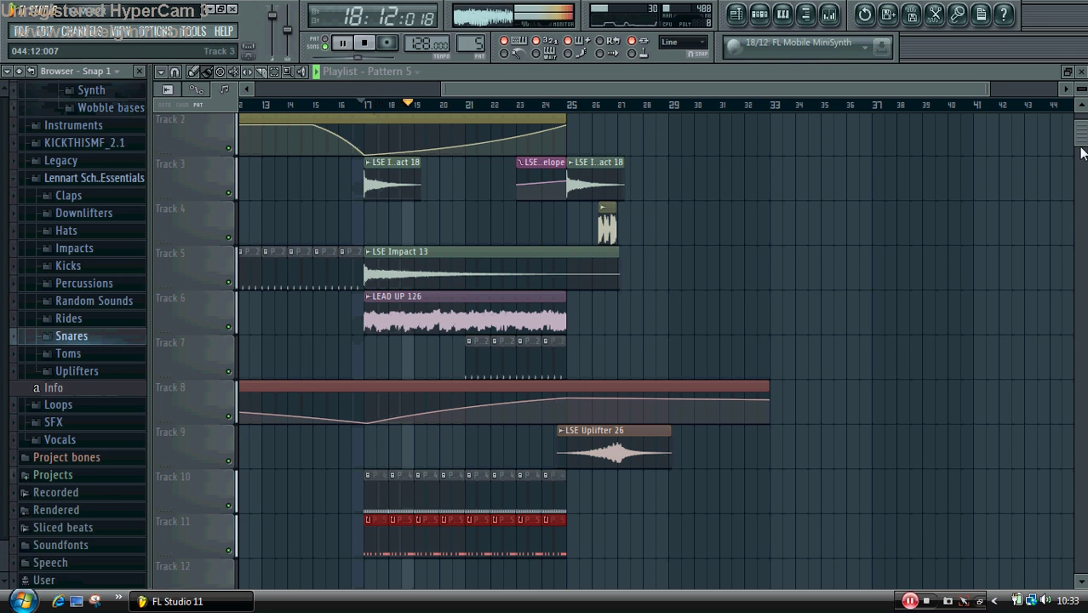
pyautogui.scroll(1, 1080, 153)
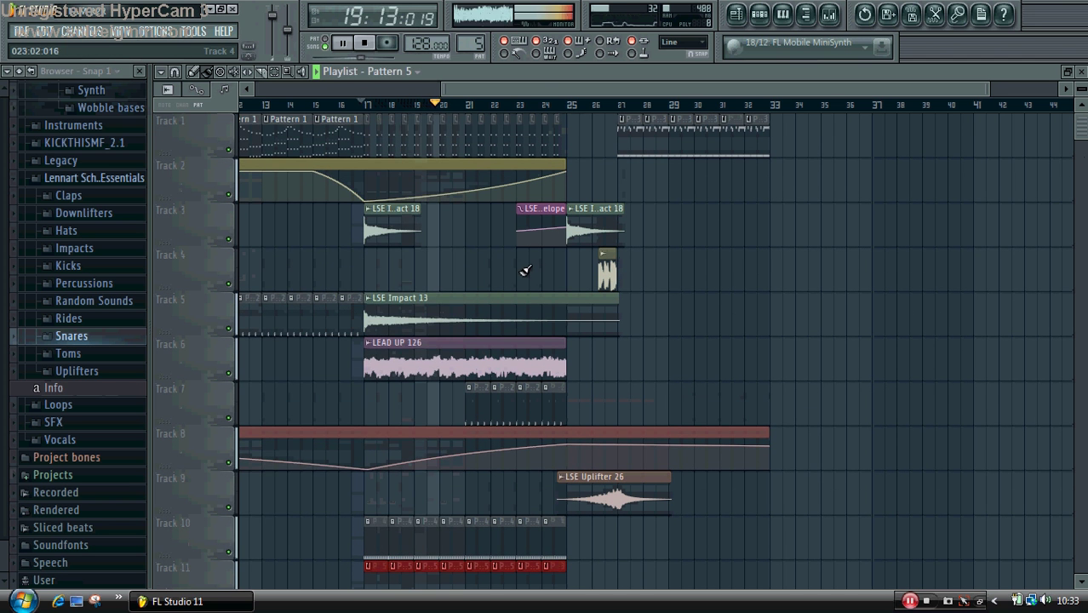
pyautogui.doubleClick(515, 361)
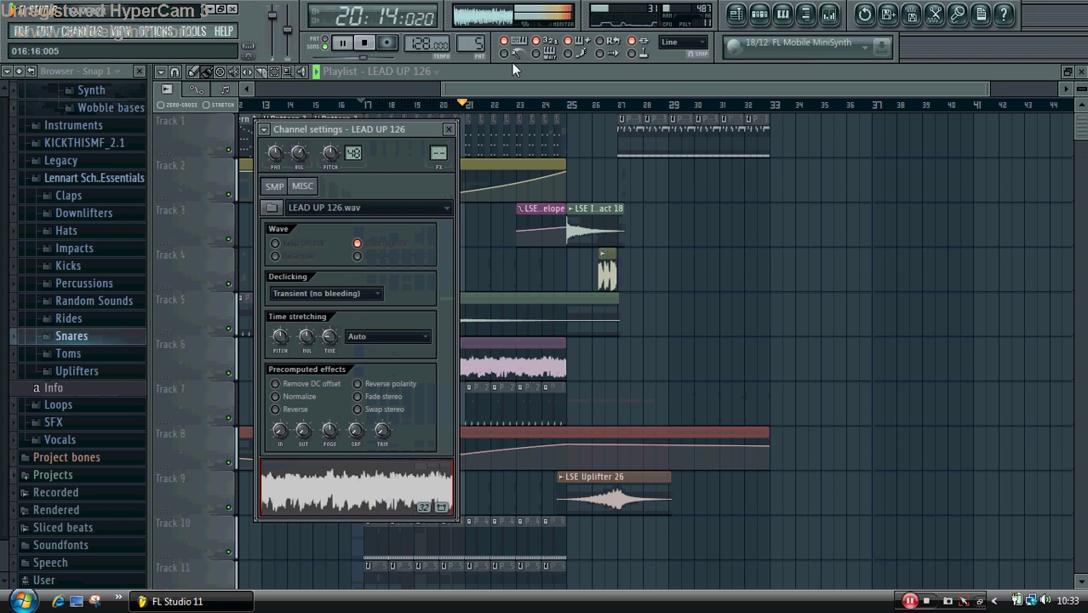
pyautogui.click(514, 70)
pyautogui.moveTo(466, 192); pyautogui.dragTo(579, 114)
# - Overlay the duplicated Track 1 clips on bars 21 to 25 for a denser rhythm and audition the passage from bar 21
pyautogui.press('space')
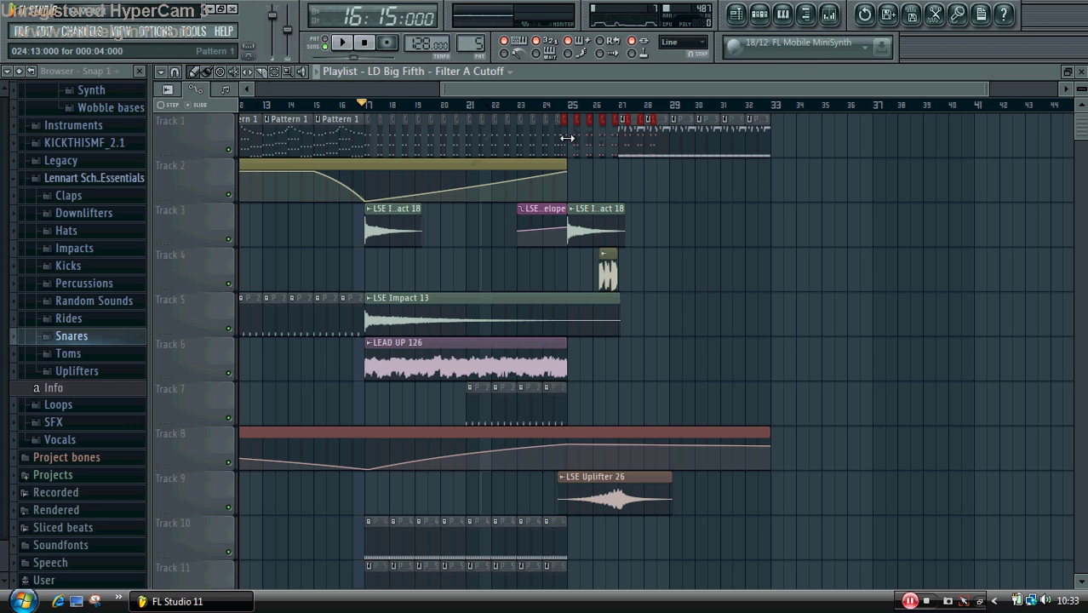
pyautogui.moveTo(566, 139); pyautogui.dragTo(483, 150)
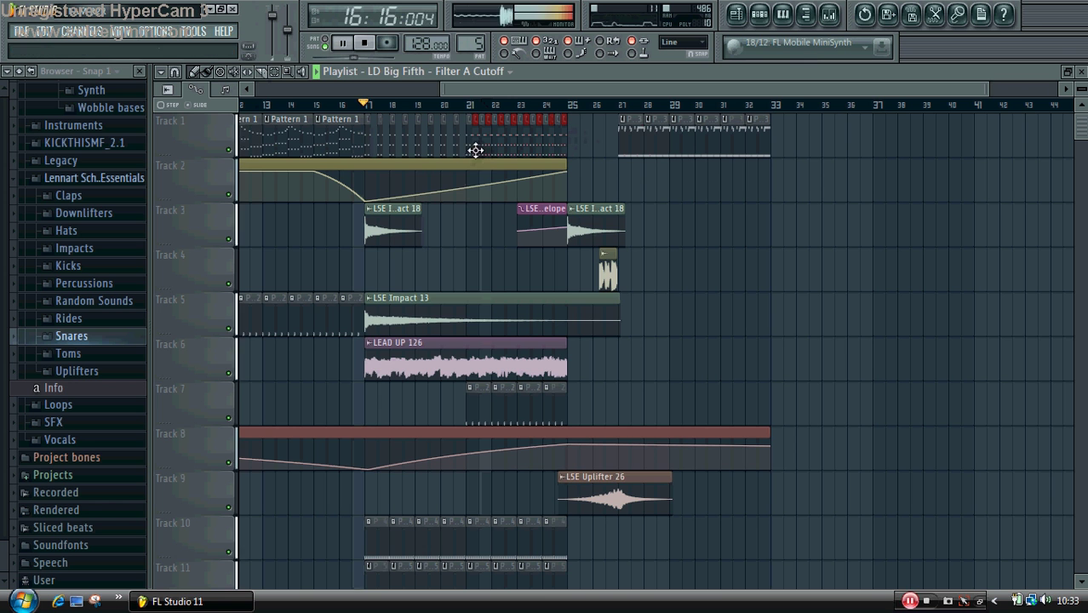
pyautogui.click(474, 104)
pyautogui.press('space')
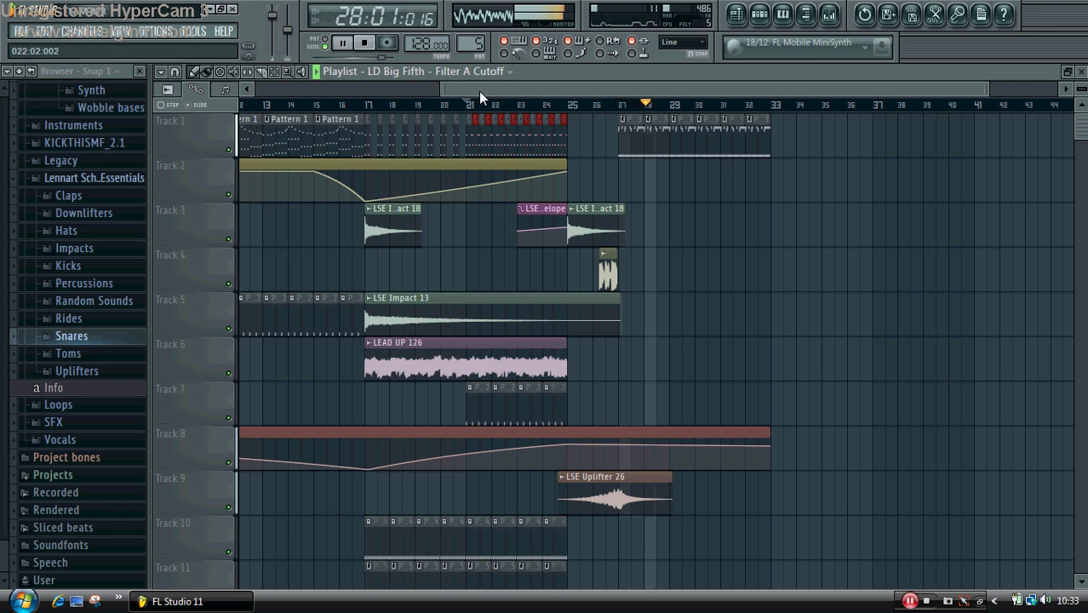
pyautogui.moveTo(442, 87); pyautogui.dragTo(239, 173)
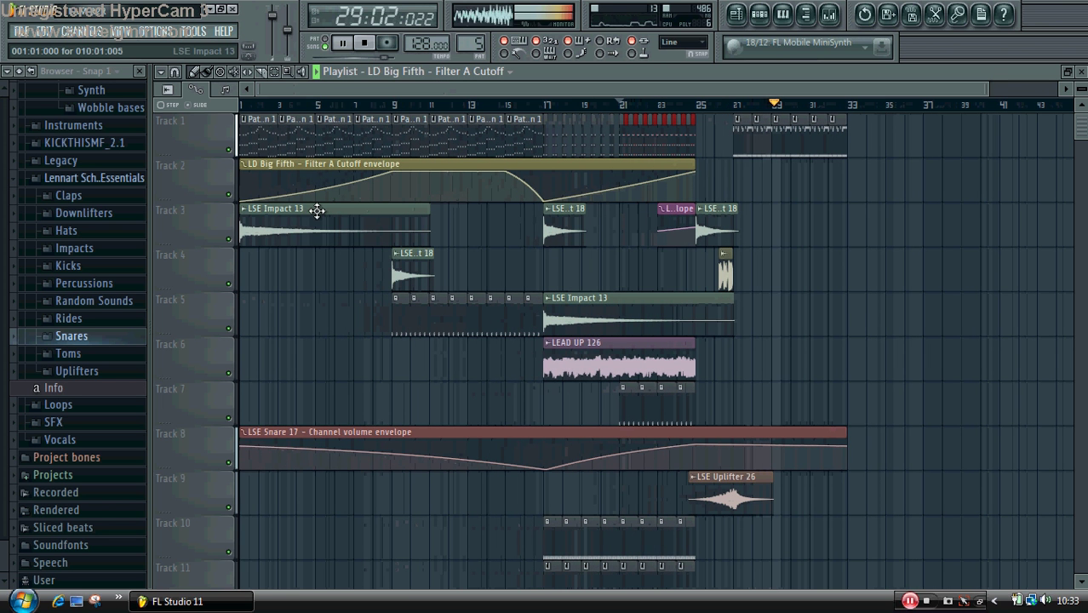
pyautogui.press('space')
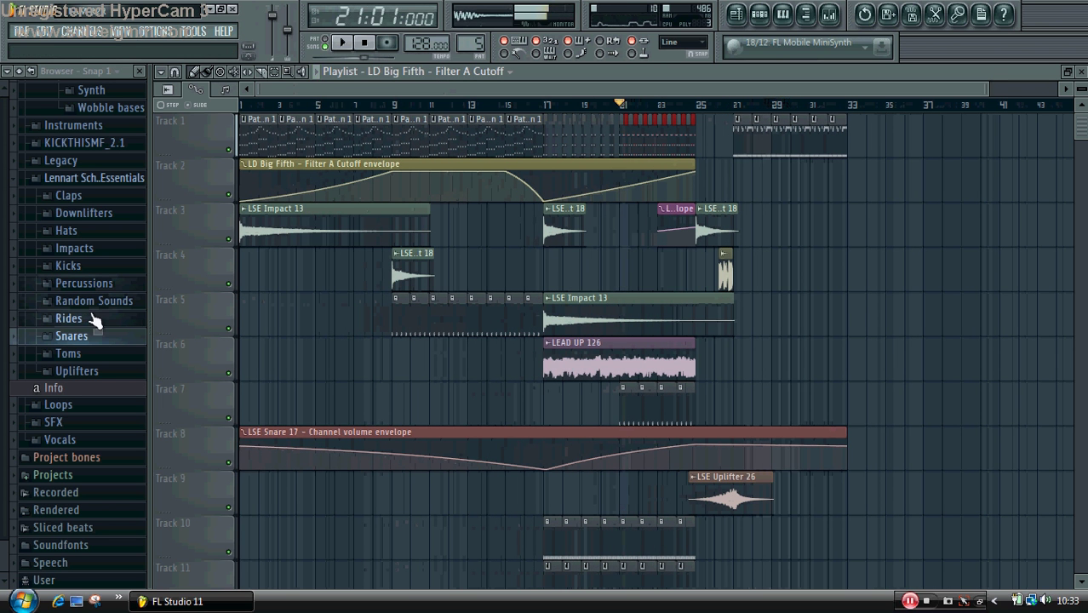
# - Show the Unsorted channel group and duplicate Track 1's drop clips from bars 27 to 33 directly after themselves
pyautogui.click(783, 13)
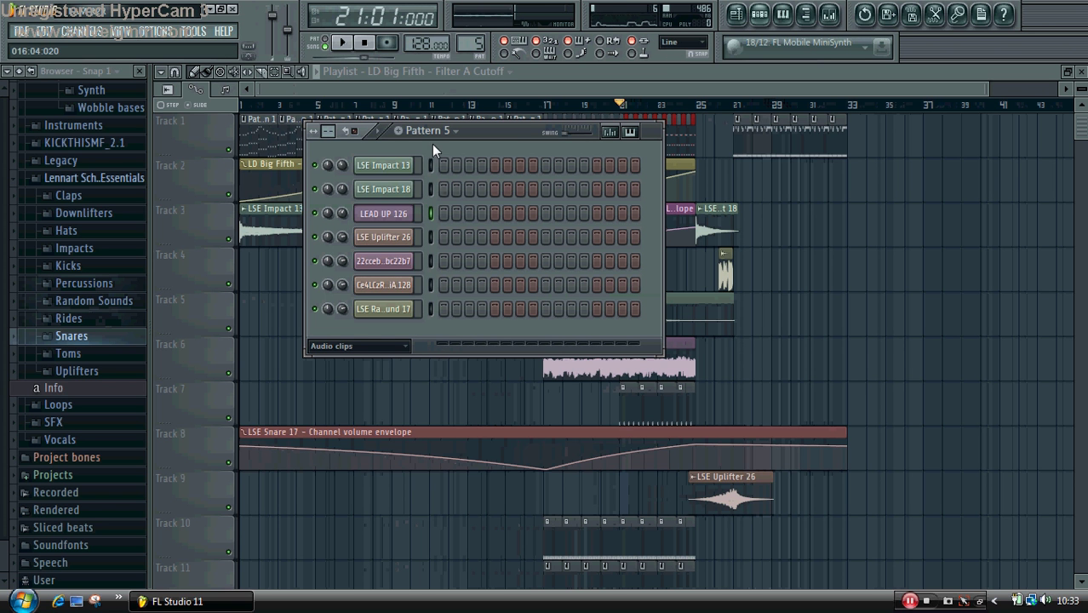
pyautogui.click(369, 349)
pyautogui.click(362, 413)
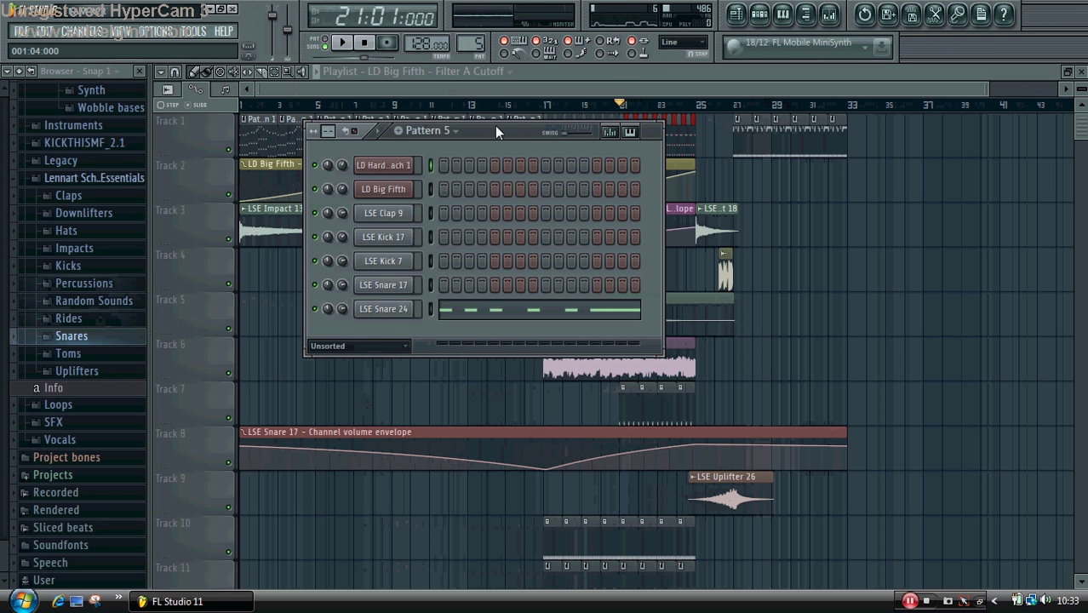
pyautogui.click(286, 73)
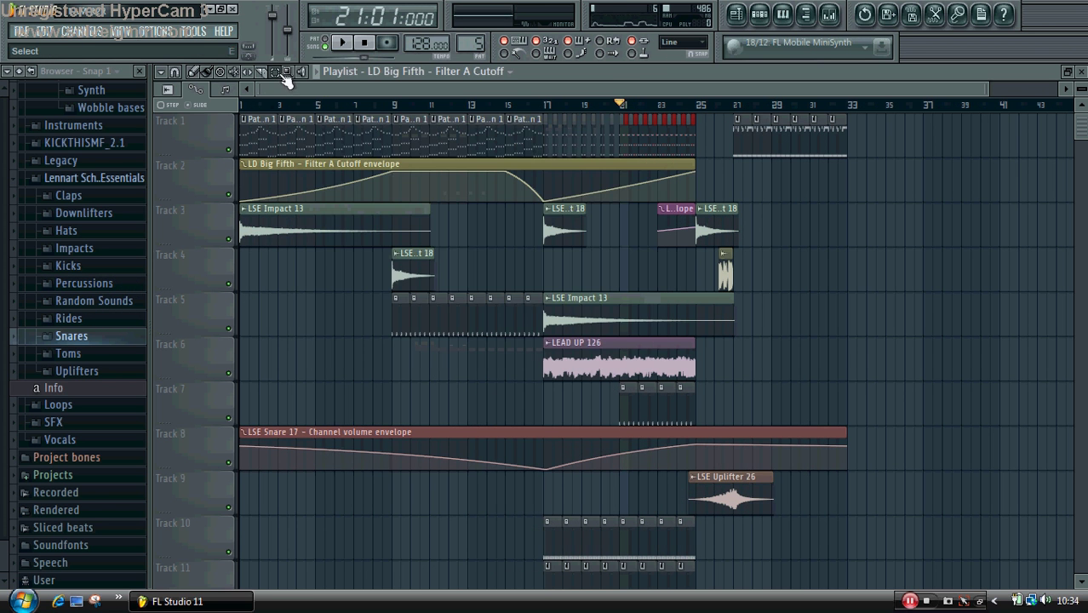
pyautogui.moveTo(733, 151); pyautogui.dragTo(909, 128)
pyautogui.hotkey('ctrl', 'b')
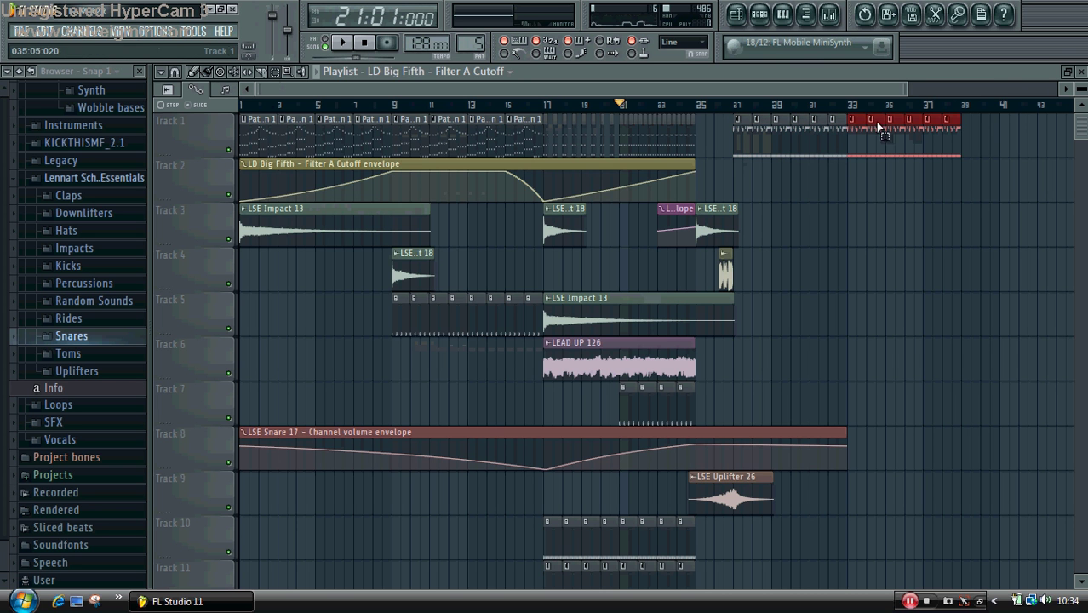
# - Switch to empty Pattern 6, audition ride samples and add LSE Ride 4 as a new channel
pyautogui.click(760, 14)
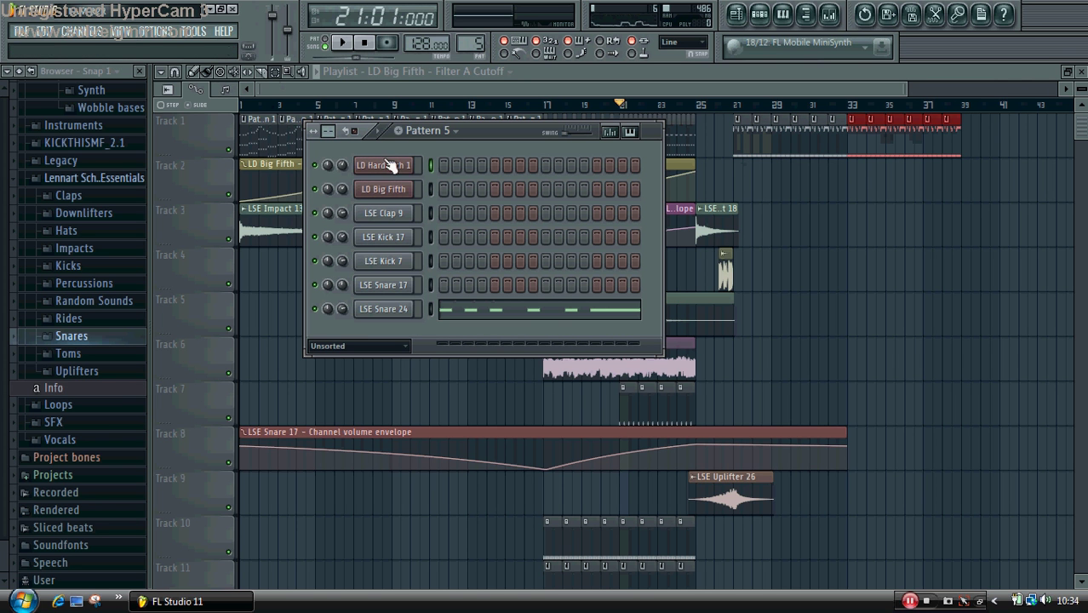
pyautogui.scroll(1, 479, 44)
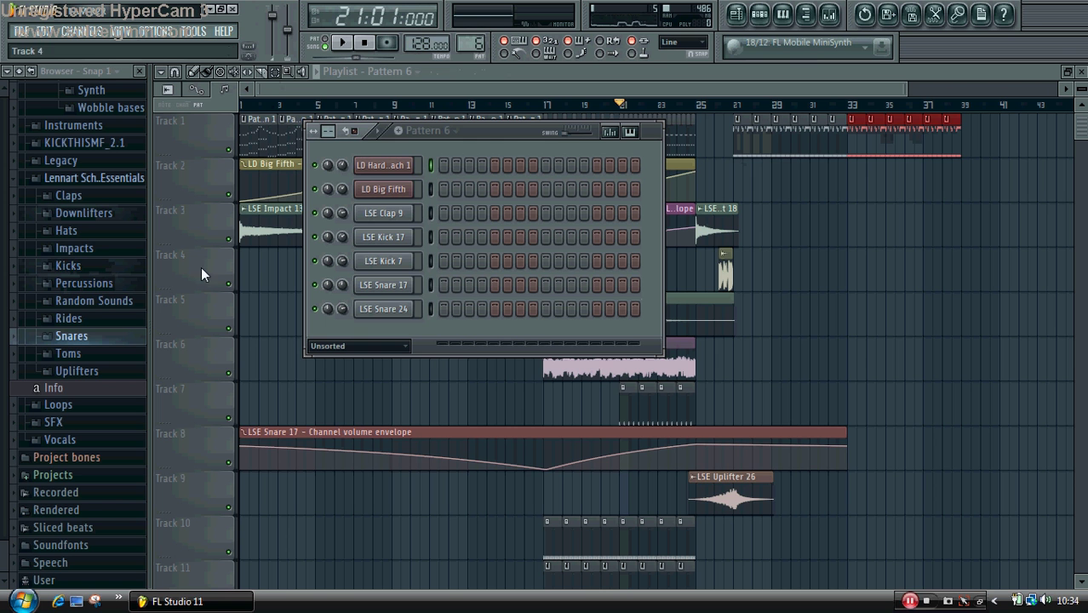
pyautogui.click(85, 317)
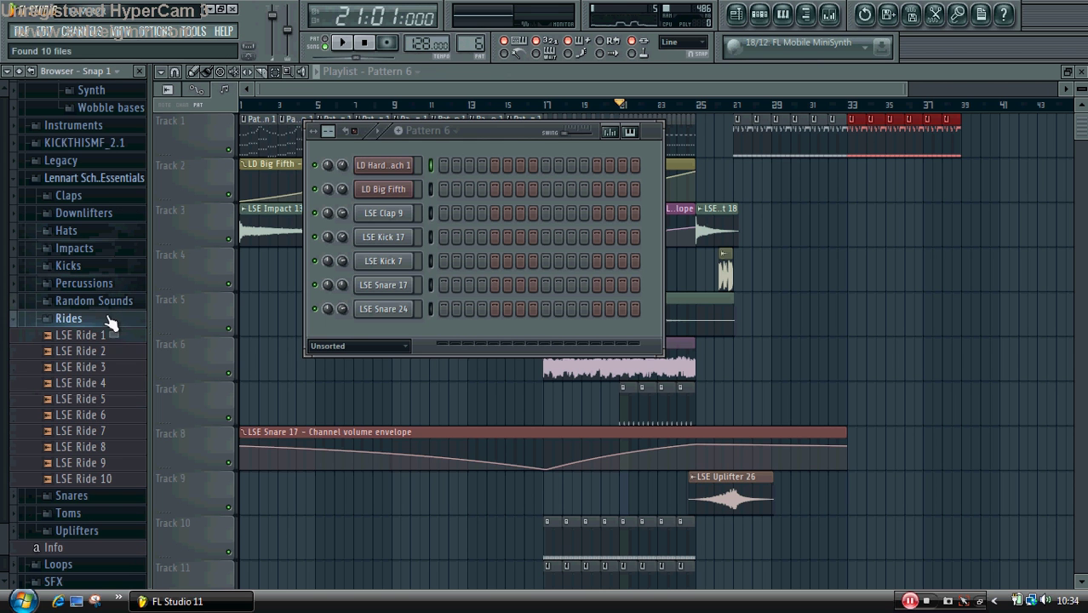
pyautogui.click(128, 367)
pyautogui.click(121, 383)
pyautogui.click(119, 400)
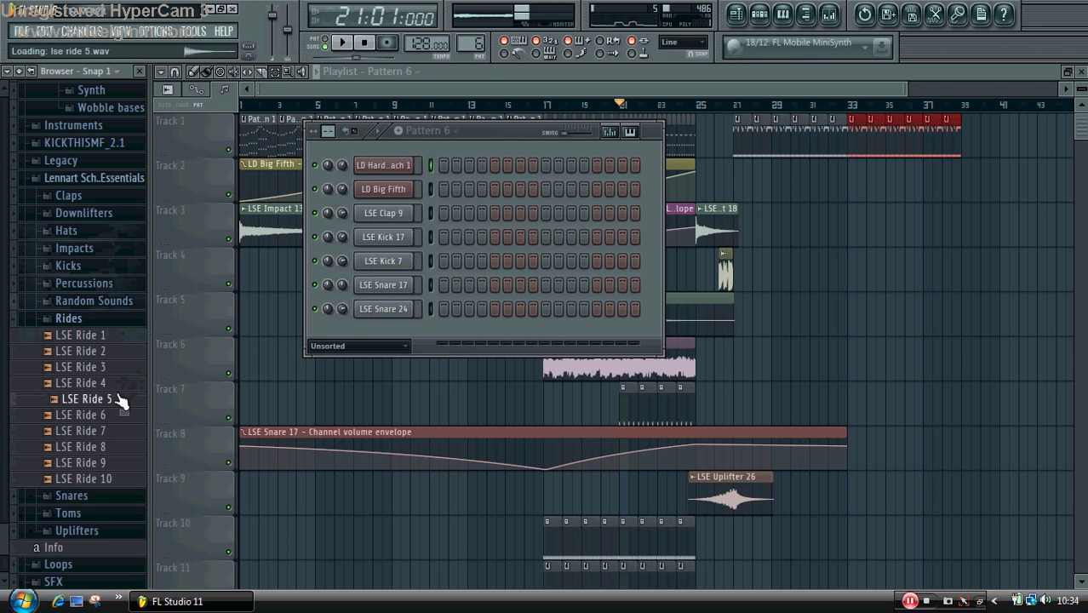
pyautogui.moveTo(119, 383); pyautogui.dragTo(393, 409)
pyautogui.moveTo(397, 328); pyautogui.dragTo(398, 329)
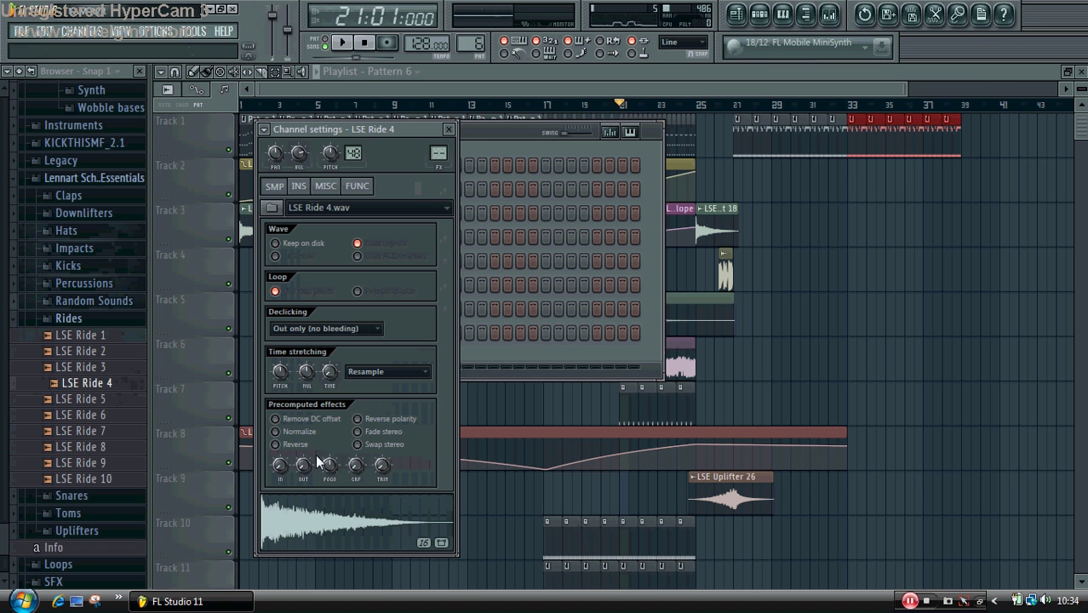
# - Increase the fade-out of the LSE Ride 4 sample and audition the shortened tail
pyautogui.moveTo(304, 465); pyautogui.dragTo(304, 445)
pyautogui.click(320, 515)
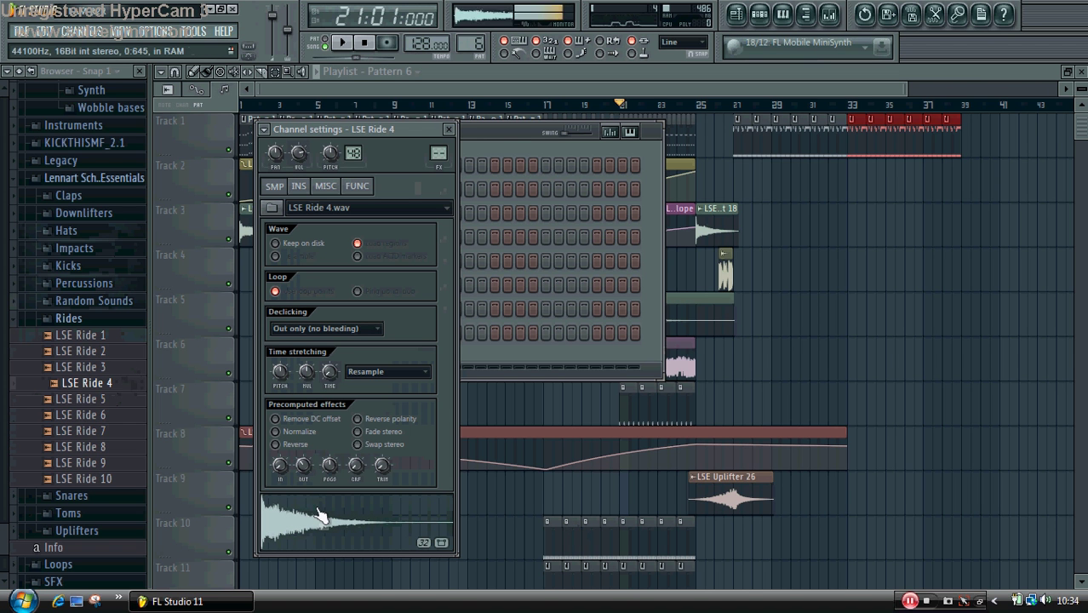
pyautogui.click(320, 515)
pyautogui.click(497, 356)
# - Fill LSE Ride 4 on every 4 steps in Pattern 6 and reopen its channel settings
pyautogui.rightClick(395, 337)
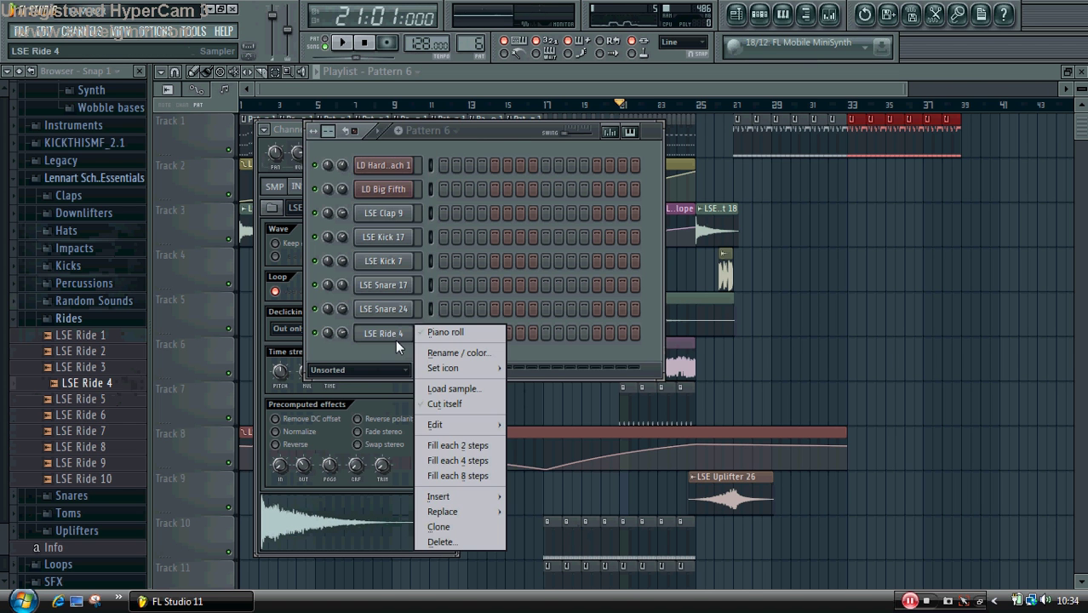
pyautogui.click(442, 454)
pyautogui.click(397, 339)
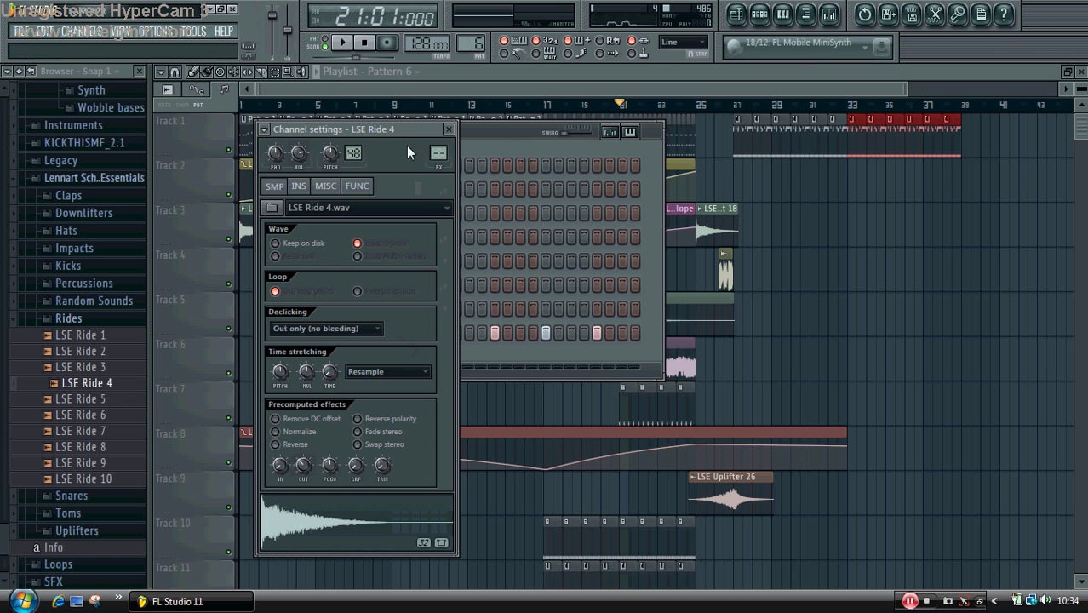
# - Route LSE Ride 4 to free mixer track 7 and load Fruity Parametric EQ 2 in its first effect slot
pyautogui.click(265, 130)
pyautogui.click(346, 167)
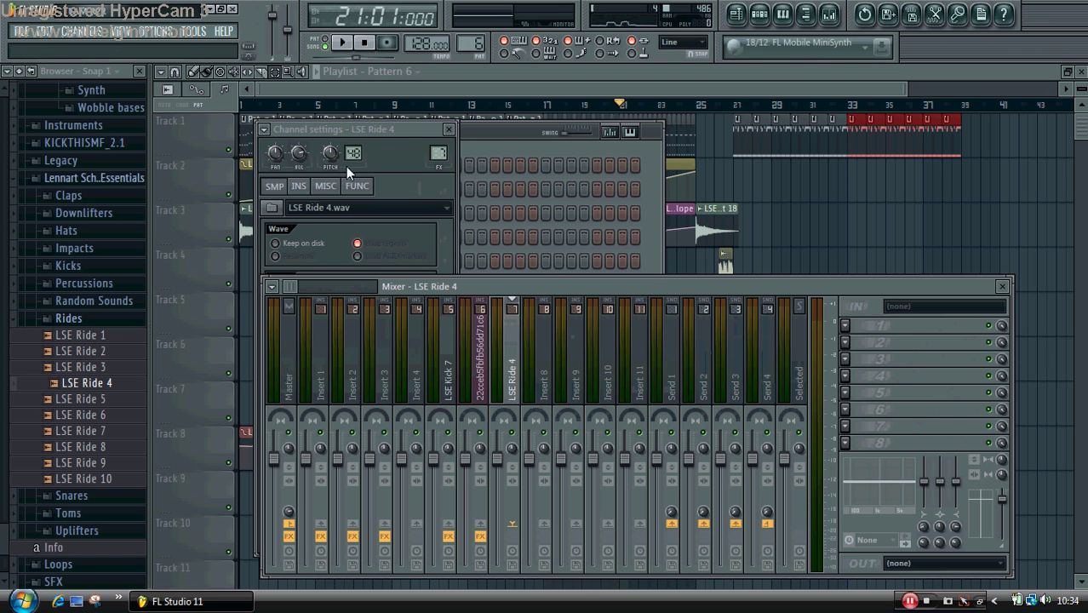
pyautogui.click(846, 330)
pyautogui.click(1032, 45)
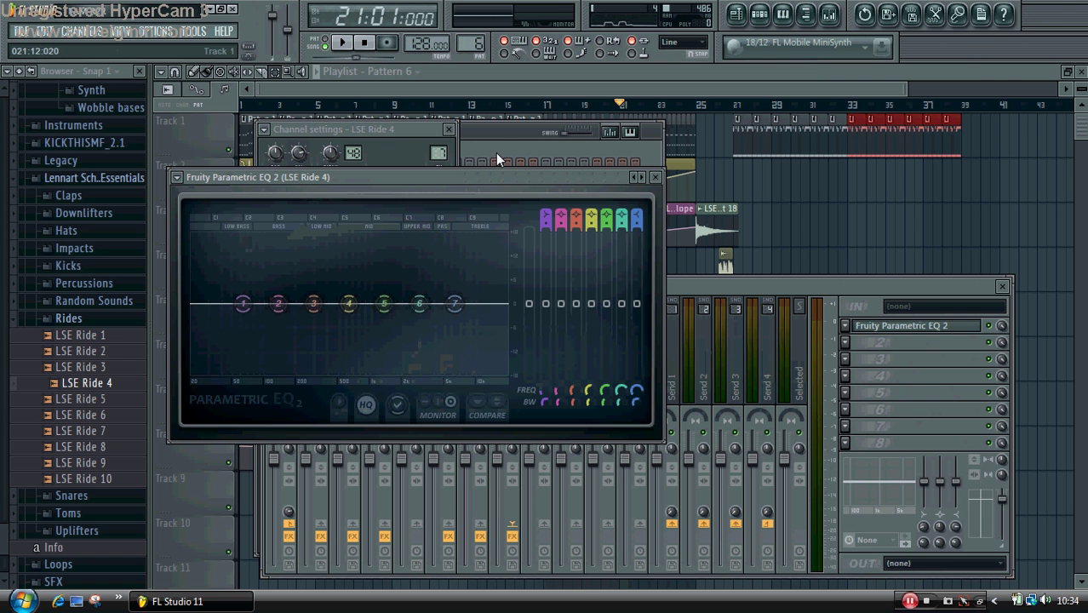
# - Cut the ride's lows with EQ band 1, boost bands 6 and 7 slightly with band 7 near 7.5 kHz, and audition the pattern
pyautogui.moveTo(239, 294); pyautogui.dragTo(420, 372)
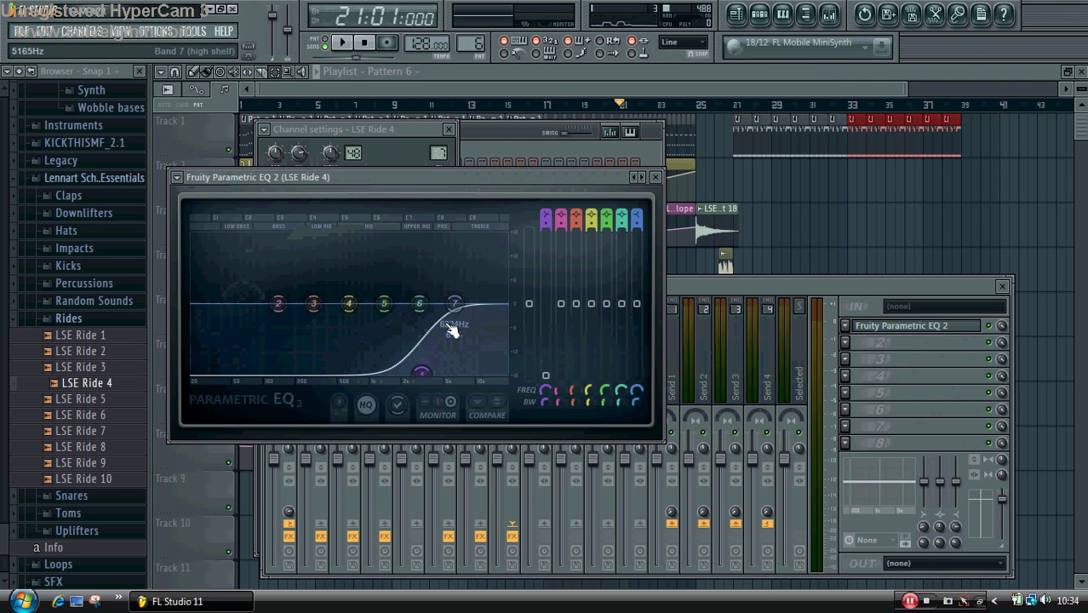
pyautogui.moveTo(454, 301); pyautogui.dragTo(414, 293)
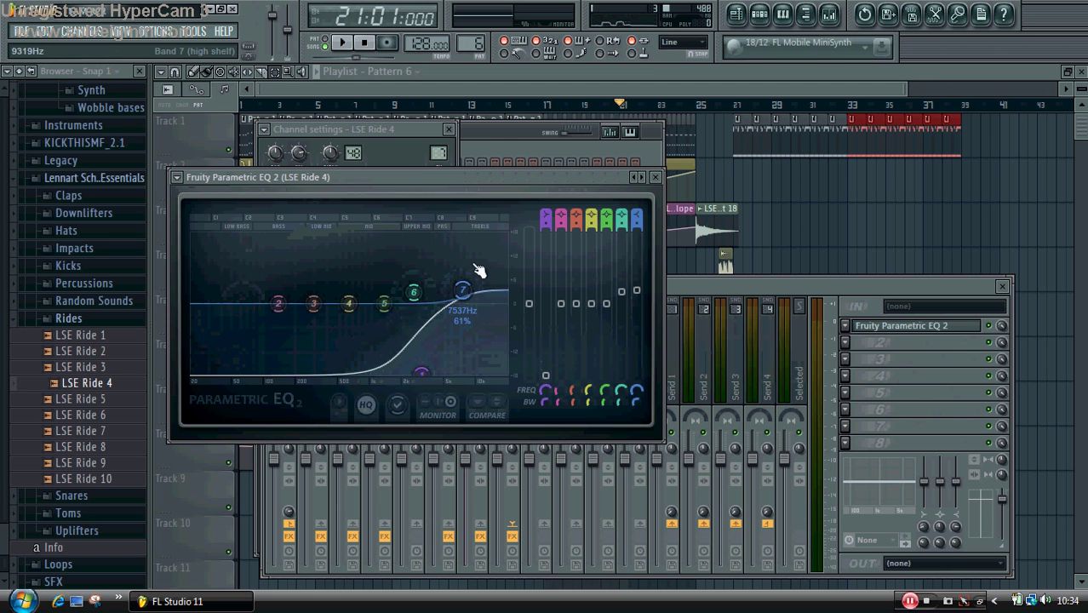
pyautogui.click(478, 135)
pyautogui.press('space')
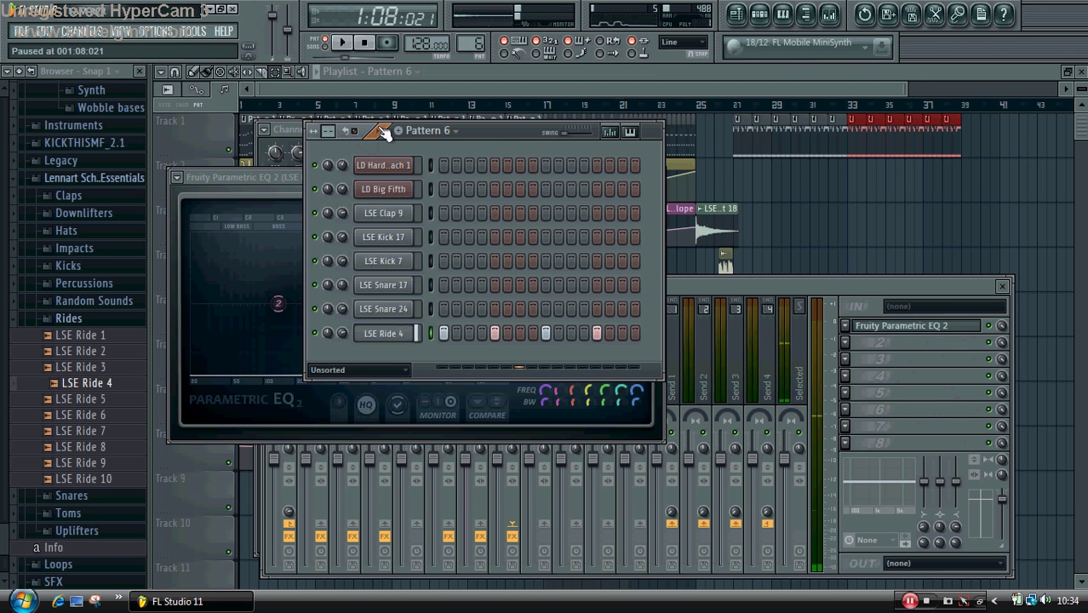
# - Clone the LSE Ride 4 channel, reverse the copy's sample and reduce its fade-out
pyautogui.rightClick(397, 337)
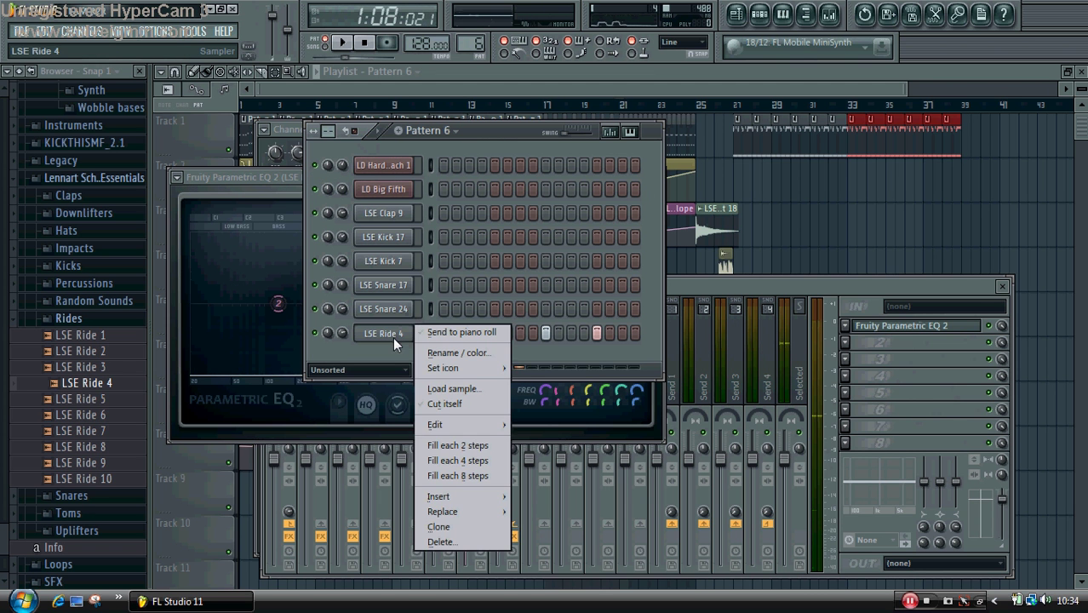
pyautogui.click(464, 527)
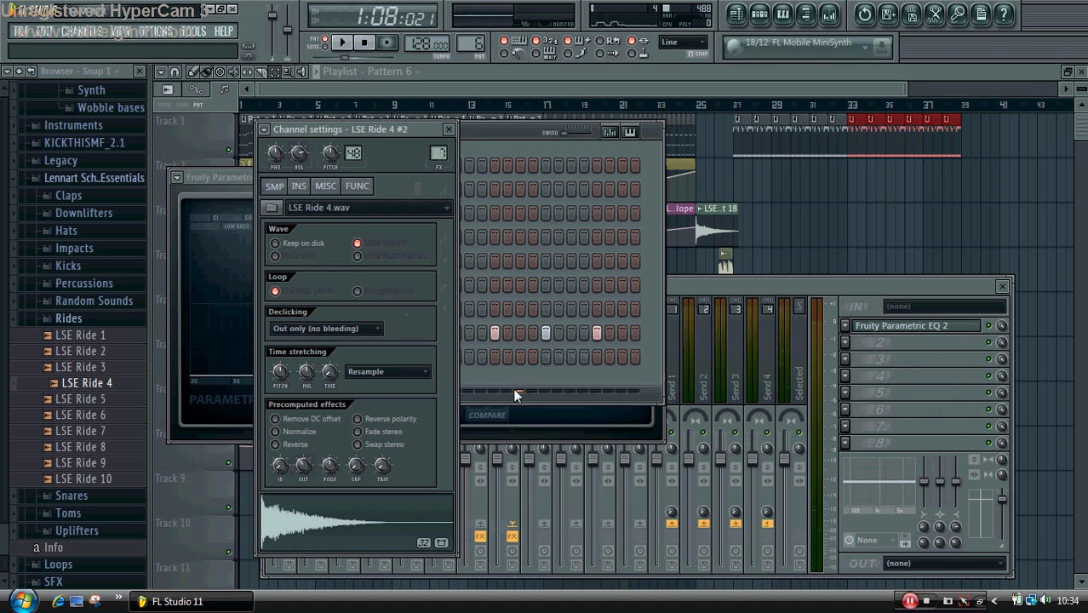
pyautogui.click(527, 378)
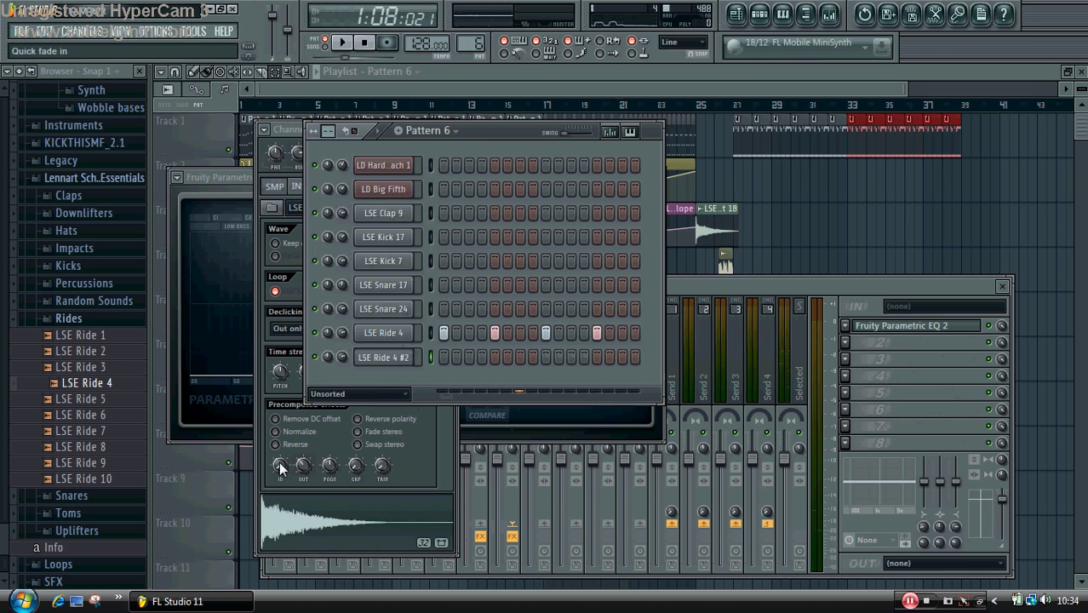
pyautogui.click(297, 449)
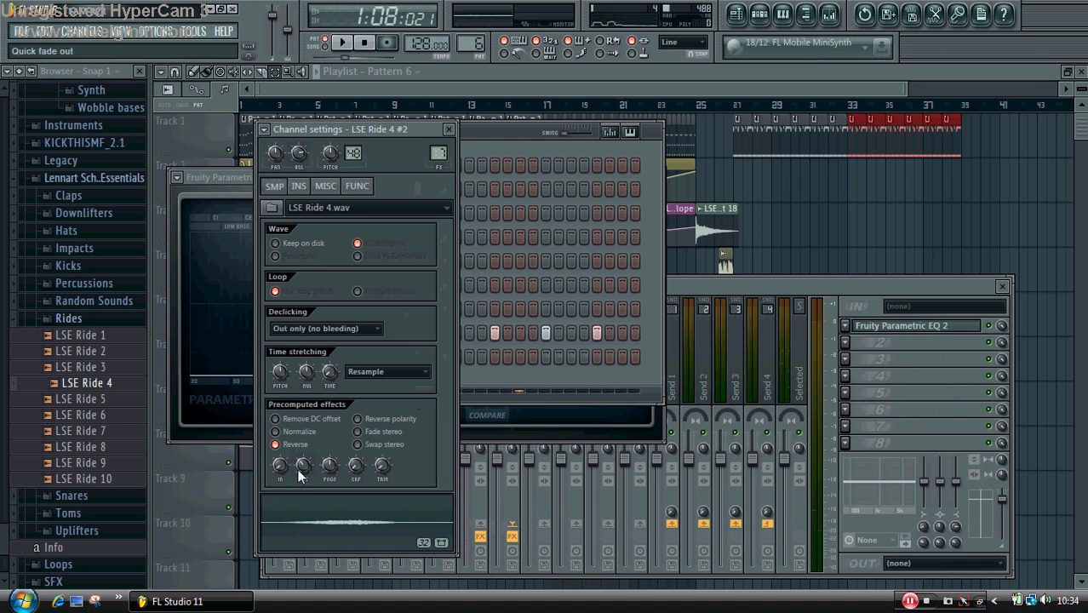
pyautogui.moveTo(299, 464); pyautogui.dragTo(284, 426)
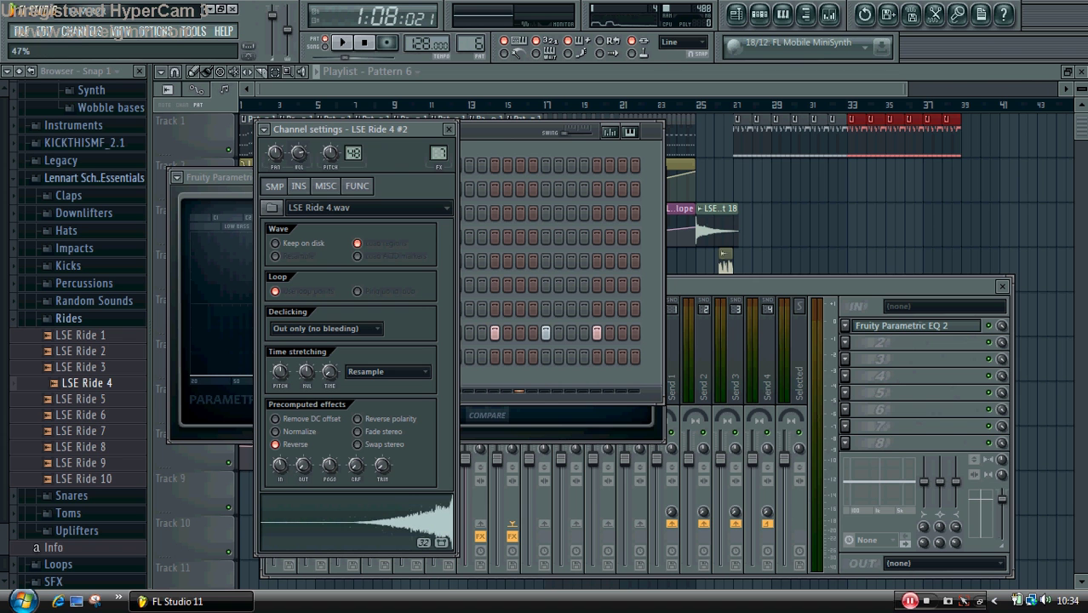
# - Place a reversed LSE Ride 4 #2 hit on step 12 of Pattern 6, soften its fade-in and audition the pattern
pyautogui.click(537, 387)
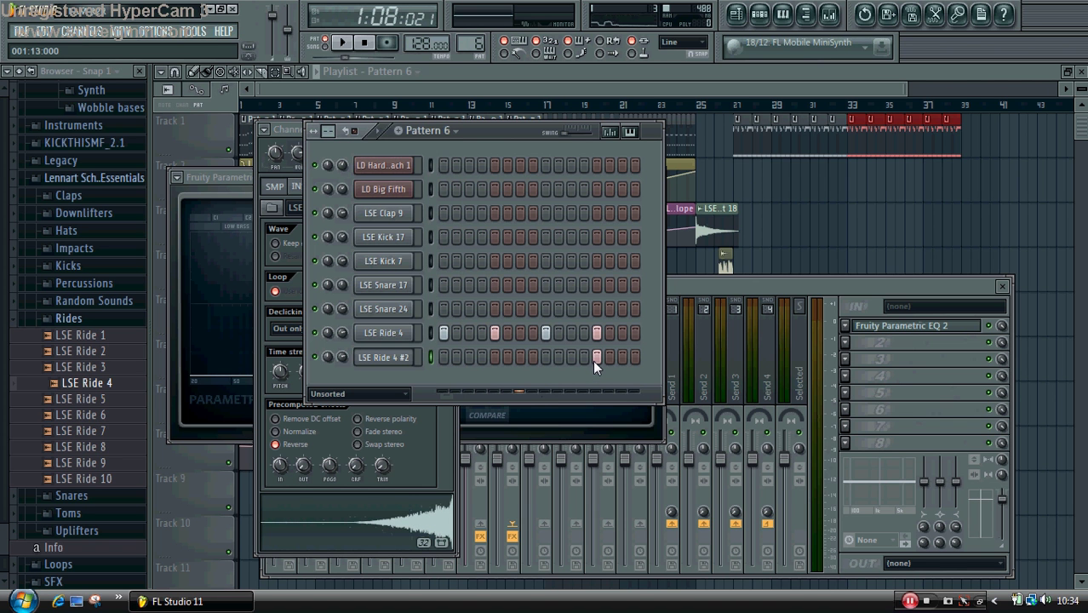
pyautogui.press('space')
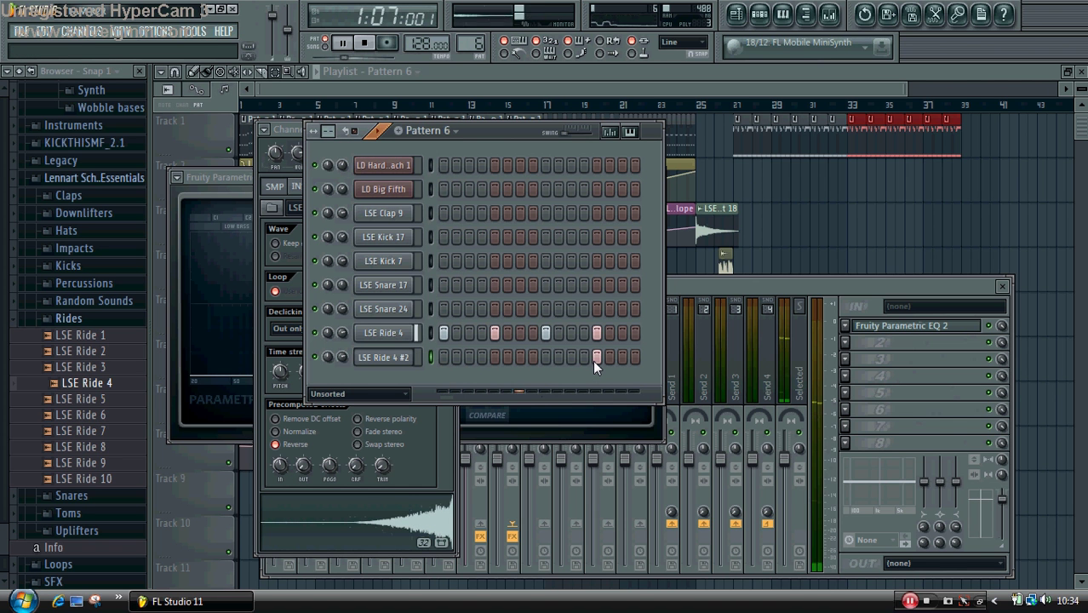
pyautogui.press('space')
pyautogui.click(596, 357)
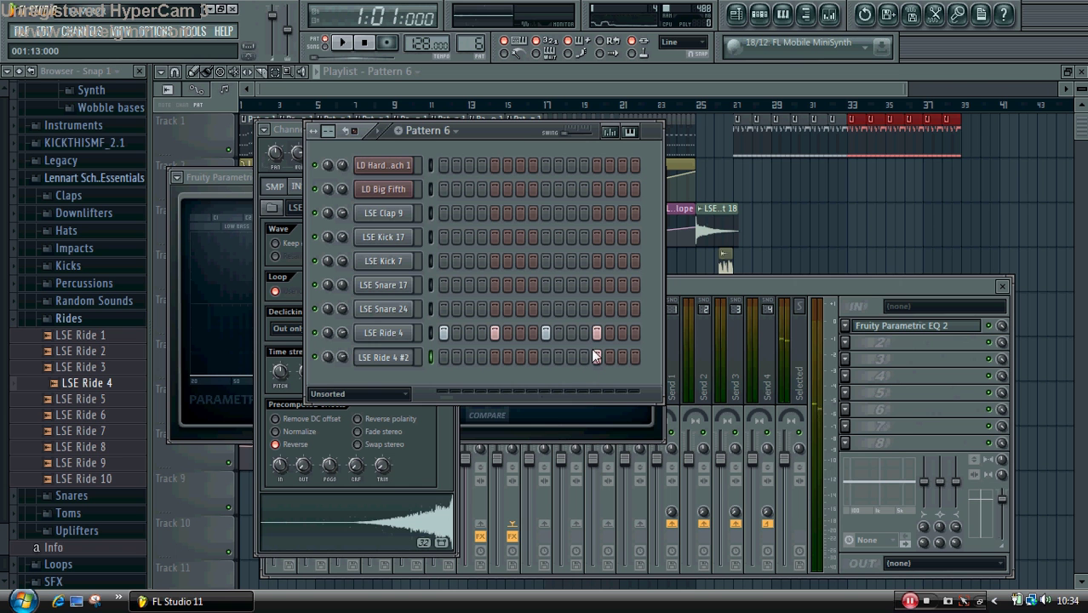
pyautogui.press('space')
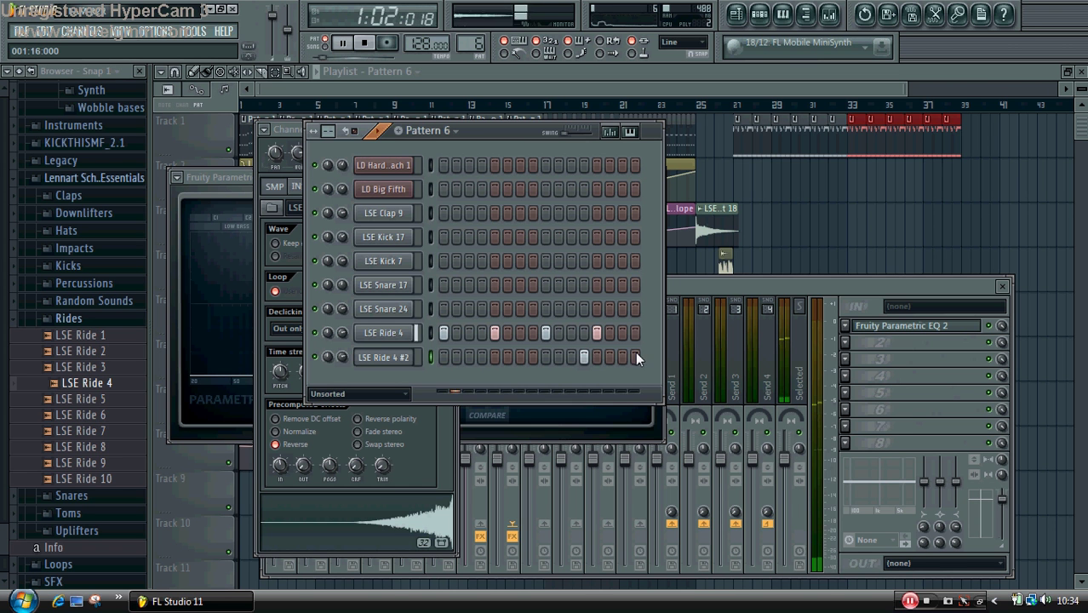
pyautogui.click(383, 357)
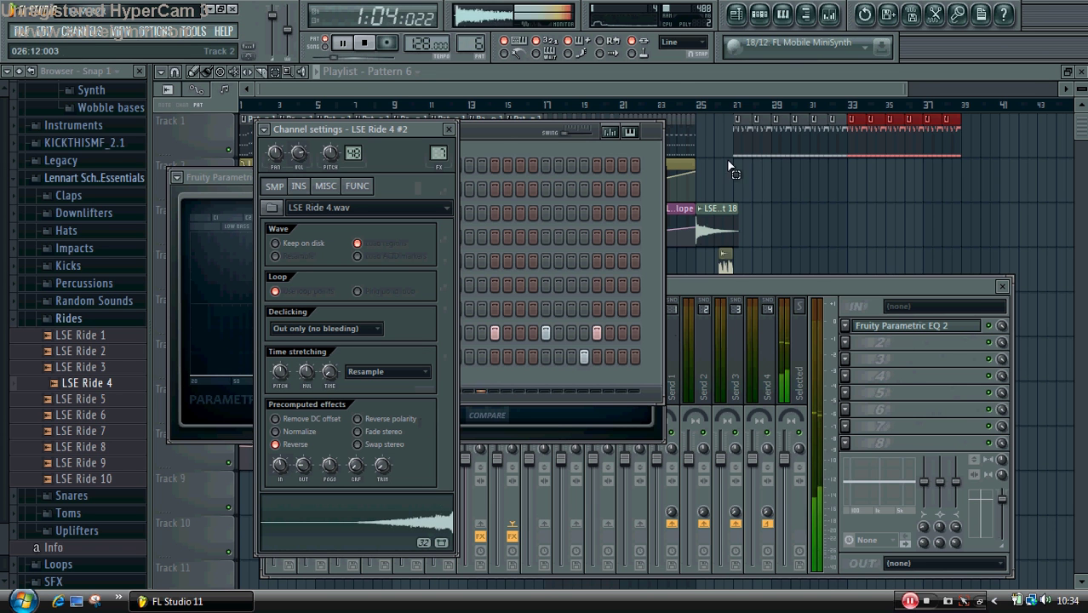
pyautogui.click(523, 131)
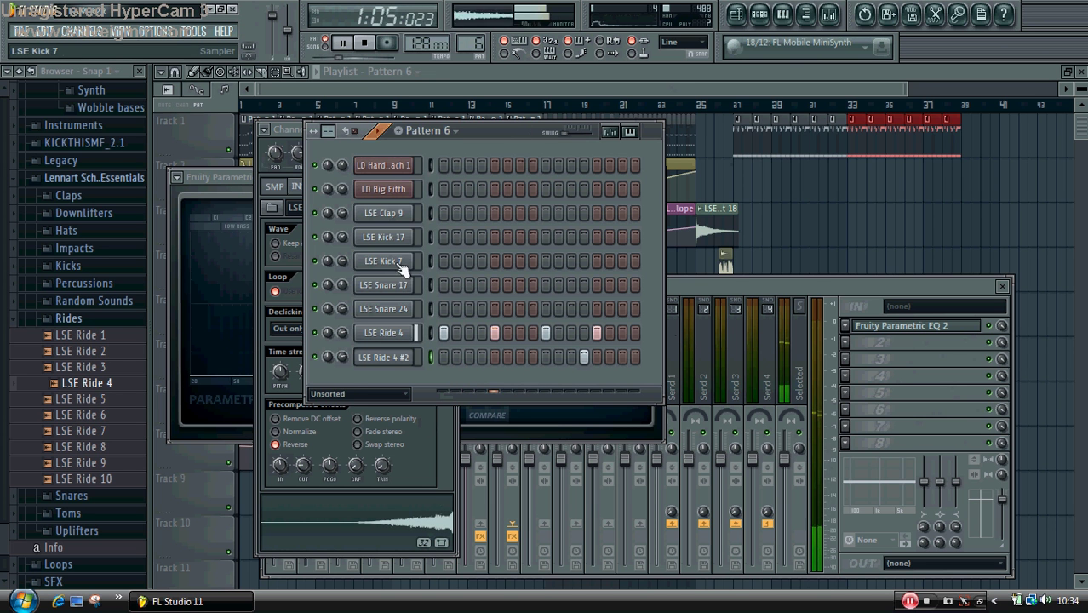
pyautogui.press('space')
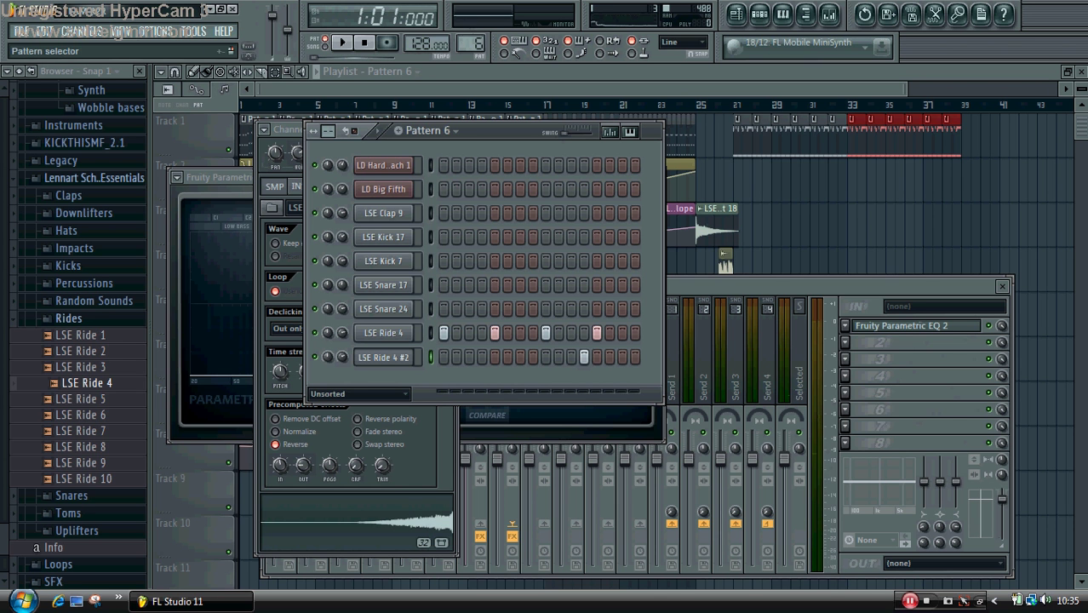
# - Switch to Pattern 7, add LSE Tom 5 from the Toms samples and place its hits on steps 4 and 7
pyautogui.moveTo(462, 43); pyautogui.dragTo(462, 36)
pyautogui.click(84, 319)
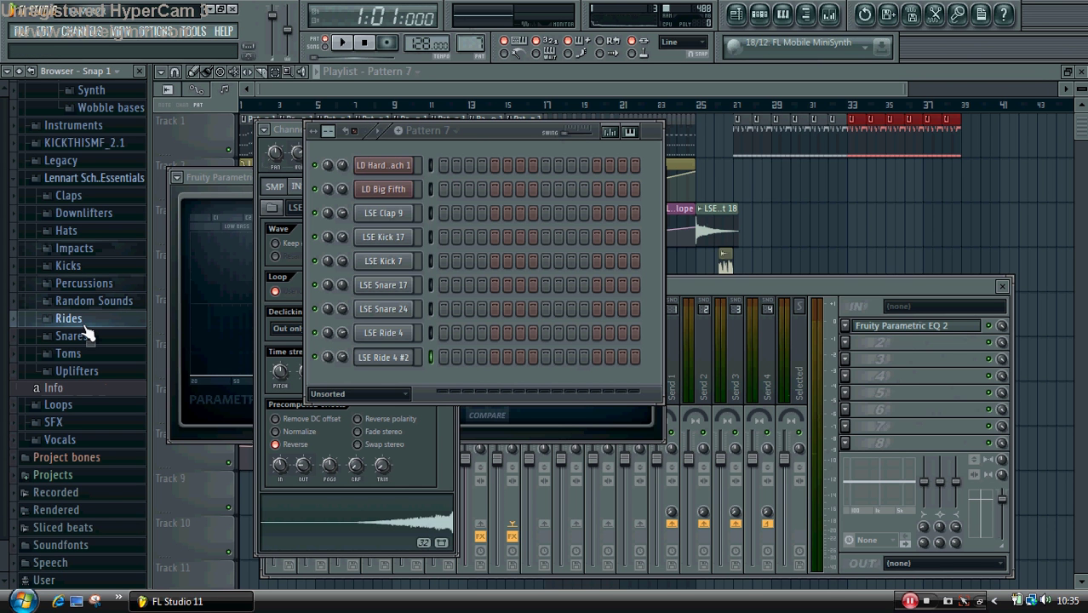
pyautogui.click(59, 353)
pyautogui.moveTo(114, 375); pyautogui.dragTo(395, 376)
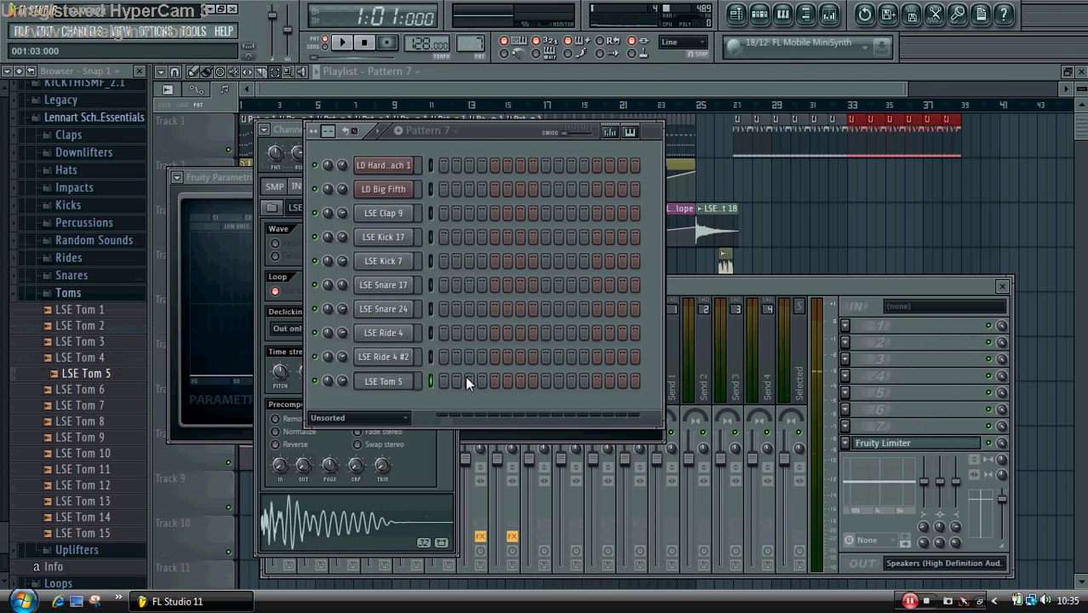
pyautogui.click(470, 381)
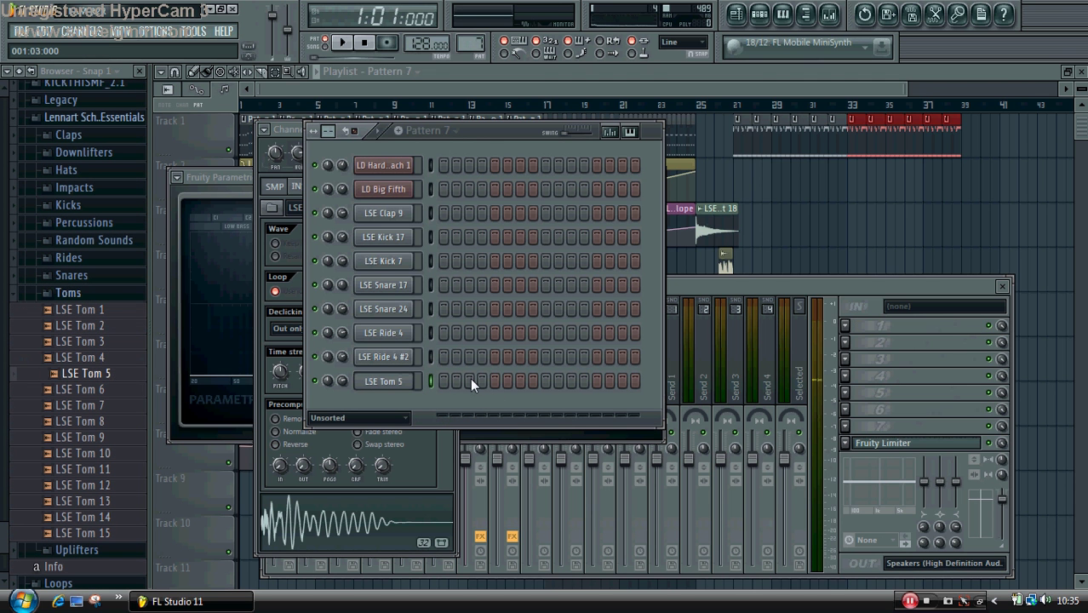
pyautogui.click(521, 381)
# - Add LSE Tom 10 to Pattern 7 and place its hit on step 12 during playback
pyautogui.moveTo(83, 453); pyautogui.dragTo(377, 405)
pyautogui.press('space')
pyautogui.click(588, 416)
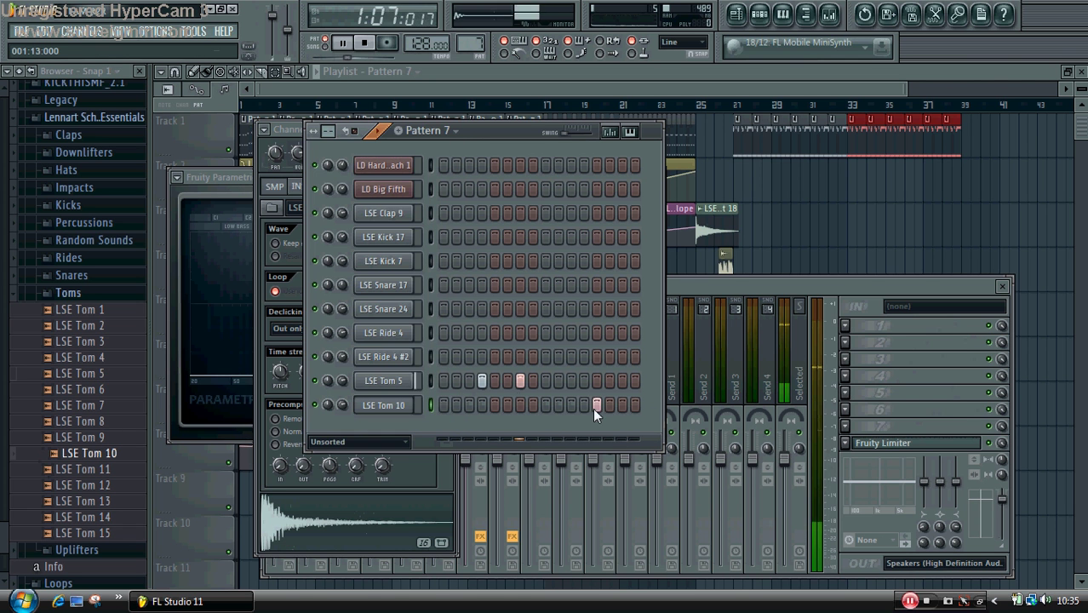
pyautogui.click(584, 405)
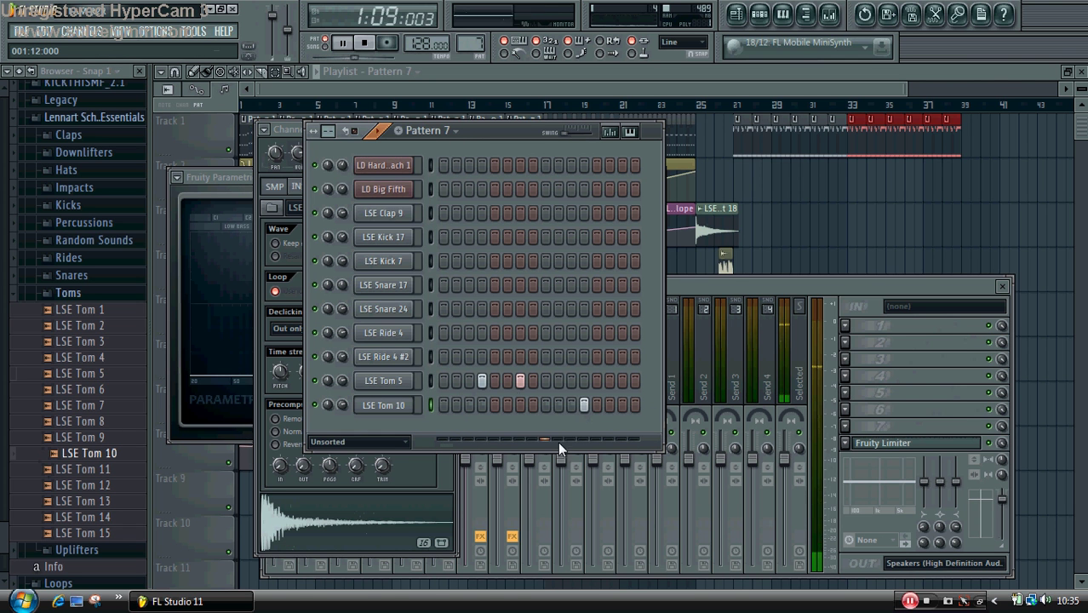
# - Add LSE Tom 13 with a hit on step 15 and shift the LSE Tom 10 hit to step 11
pyautogui.click(88, 503)
pyautogui.moveTo(94, 509); pyautogui.dragTo(393, 421)
pyautogui.click(625, 429)
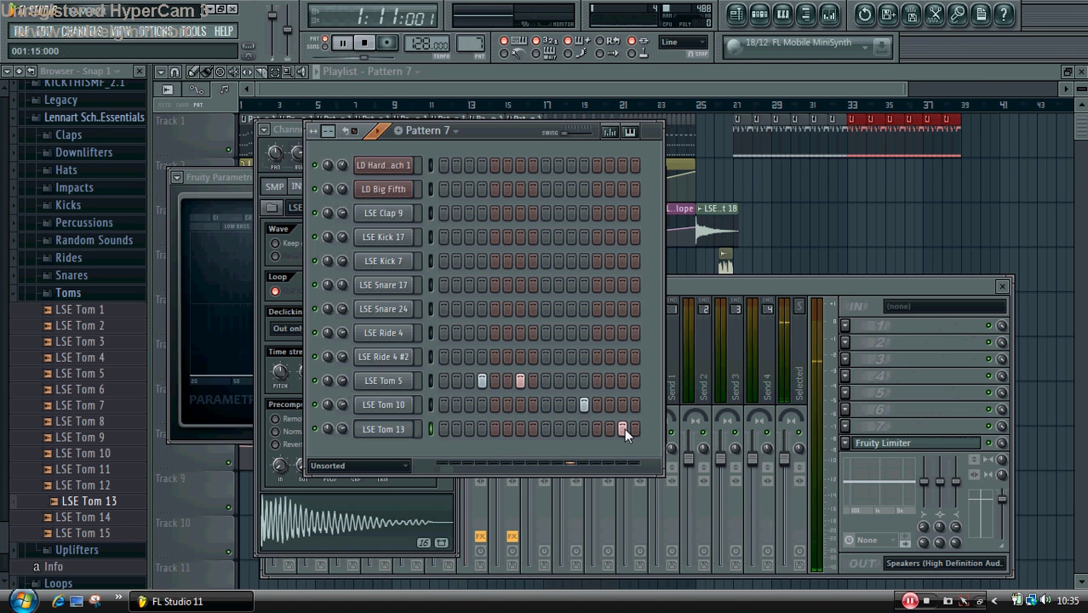
pyautogui.rightClick(585, 406)
pyautogui.click(569, 405)
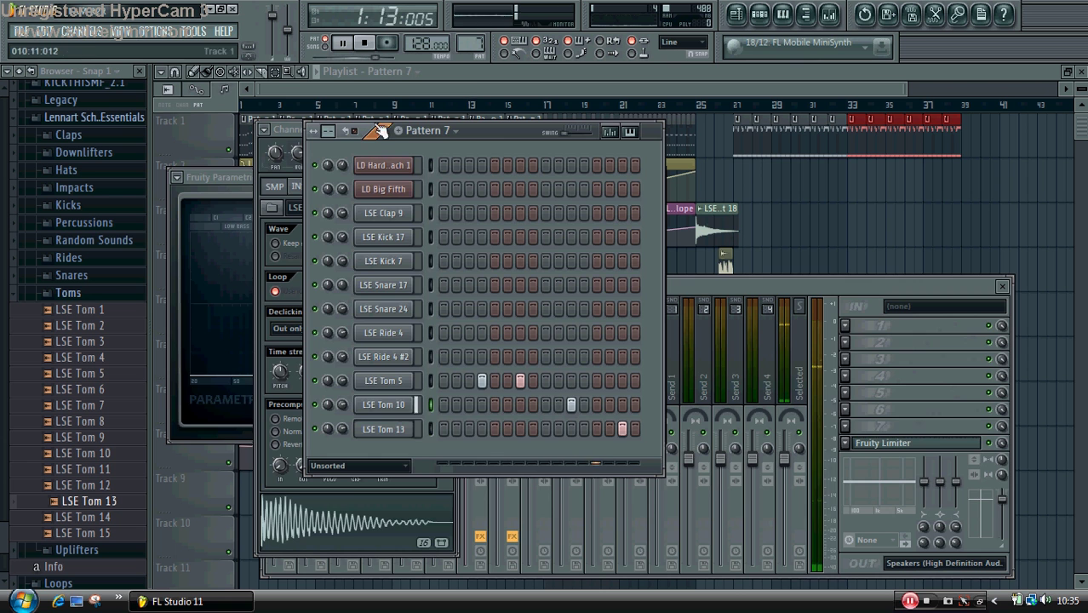
# - Place four Pattern 7 clips on playlist Track 2 from bar 35 to bar 38, auditioning from bar 34
pyautogui.click(185, 68)
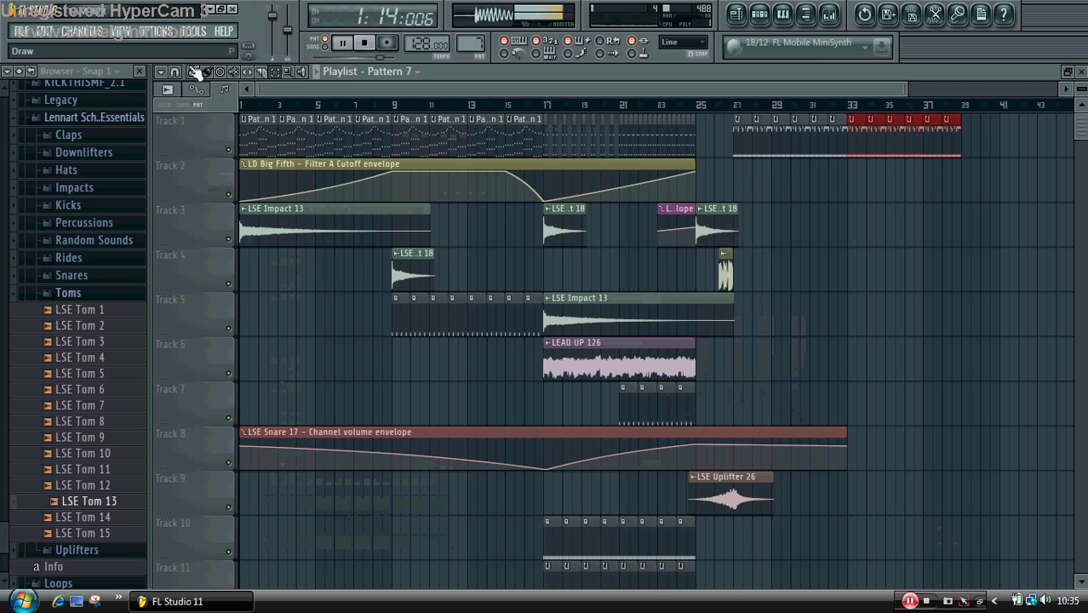
pyautogui.press('space')
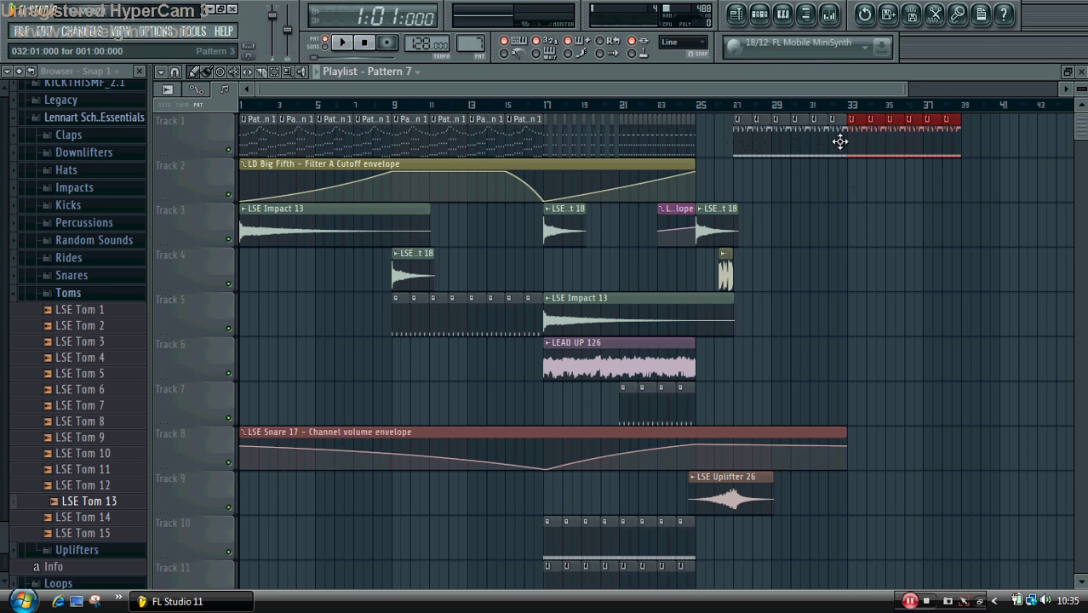
pyautogui.click(891, 186)
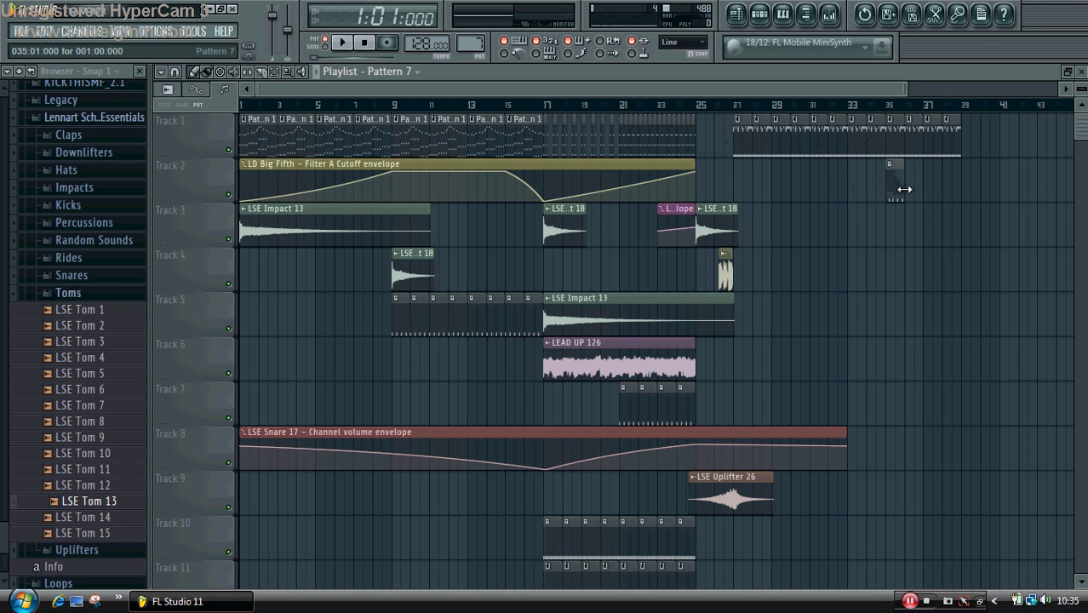
pyautogui.press('space')
pyautogui.click(884, 105)
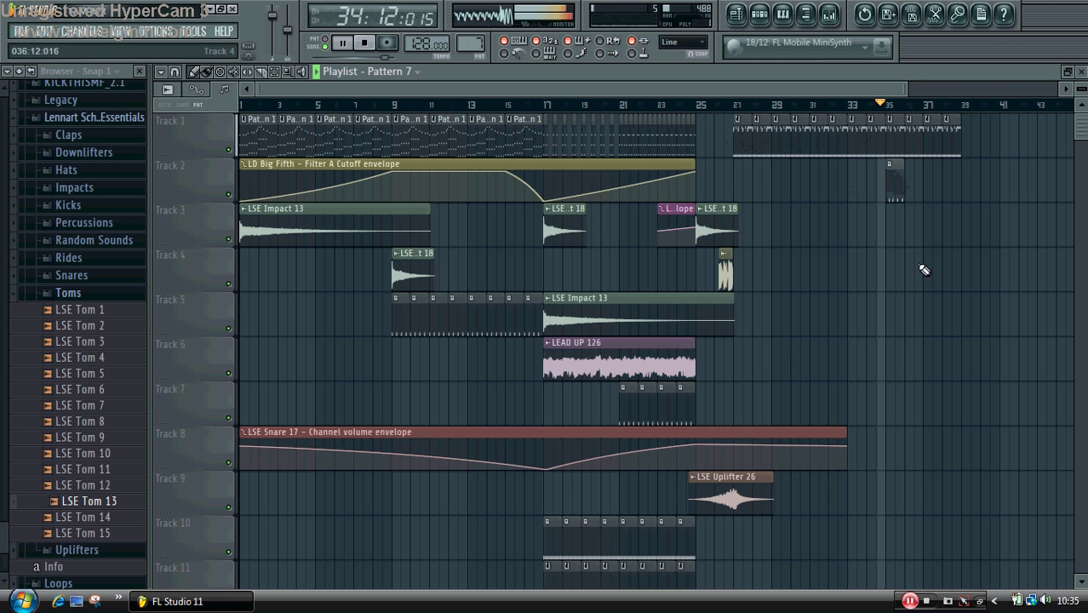
pyautogui.click(913, 193)
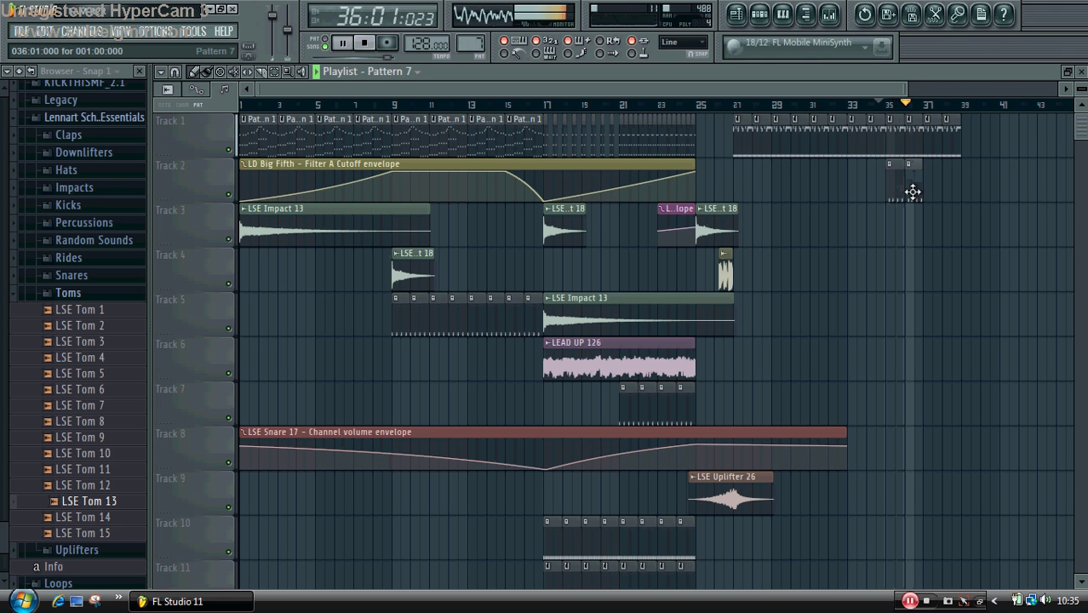
pyautogui.click(927, 182)
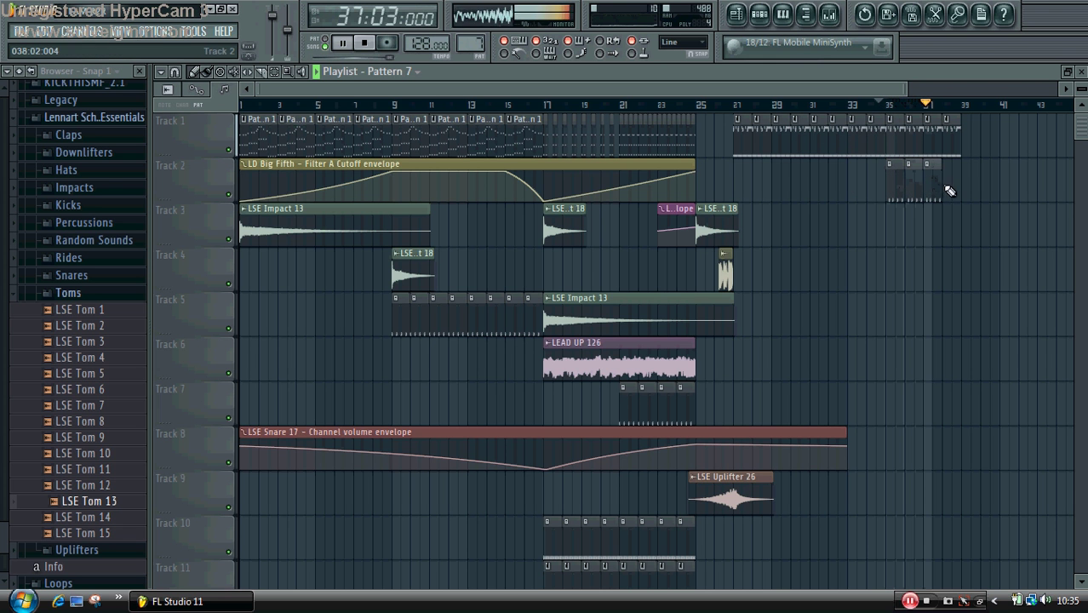
pyautogui.click(950, 191)
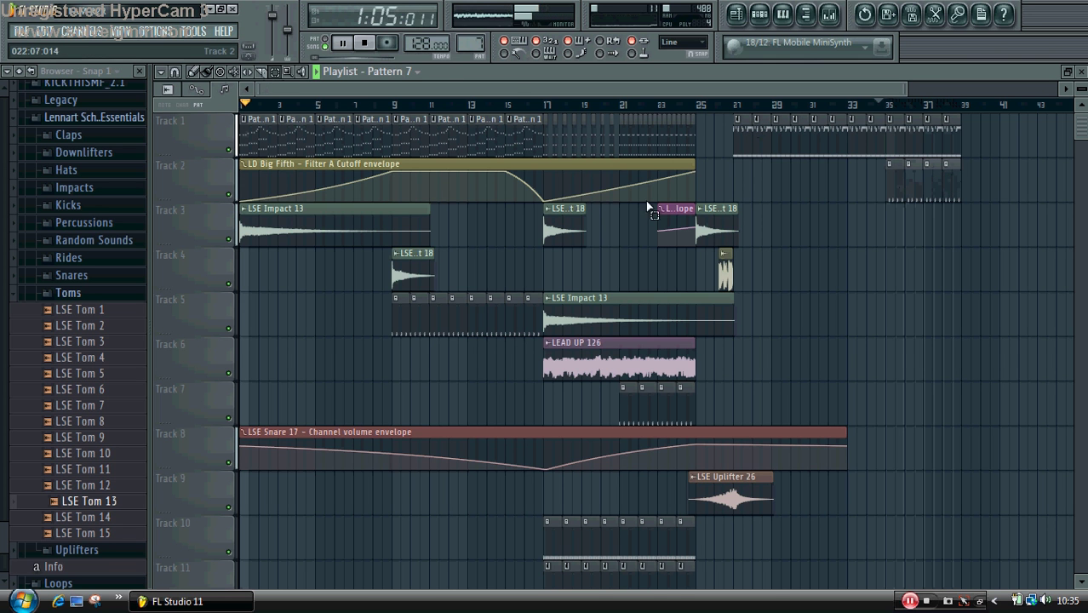
# - Duplicate the Track 1 and Track 2 clips of bars 35 to 38 directly after themselves, up to bar 42
pyautogui.moveTo(888, 189); pyautogui.dragTo(960, 135)
pyautogui.hotkey('ctrl', 'b')
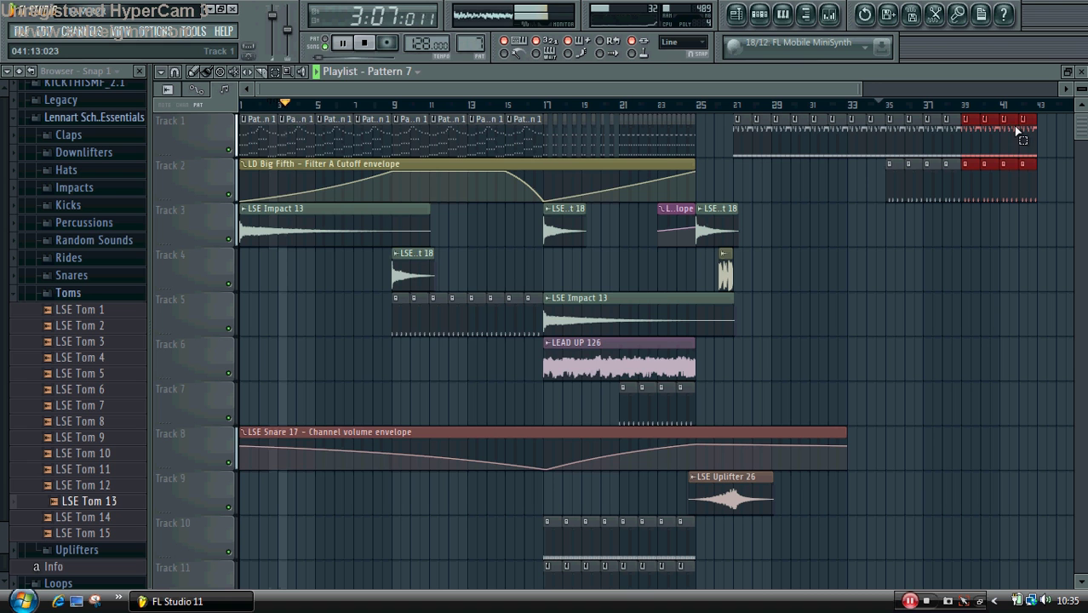
pyautogui.press('space')
# - Switch to Pattern 6 and paint it across Track 3 of the playlist from bar 35 to bar 42
pyautogui.click(759, 14)
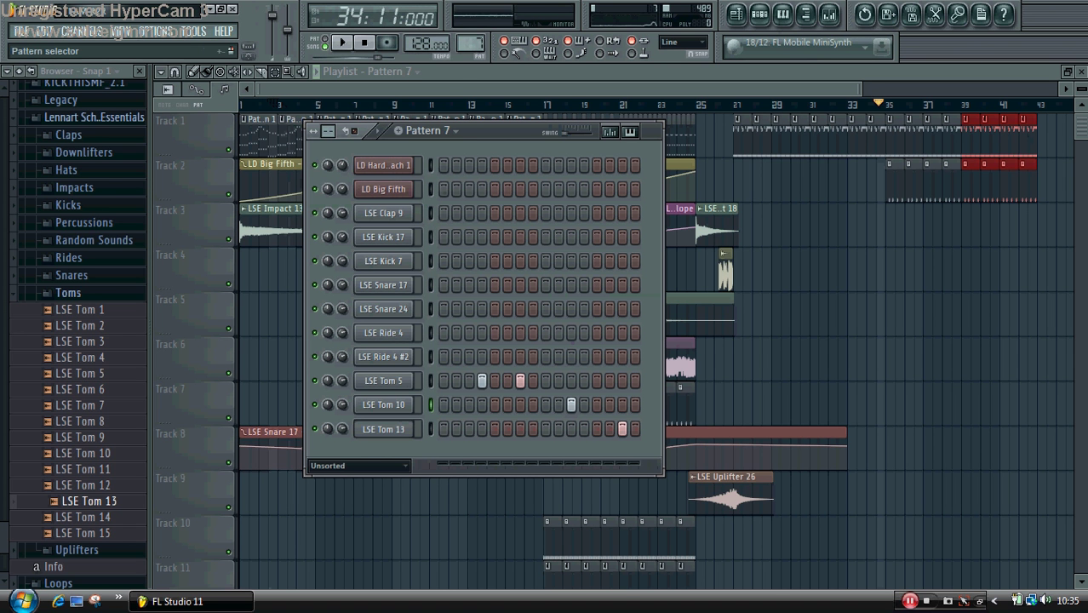
pyautogui.moveTo(473, 44); pyautogui.dragTo(474, 51)
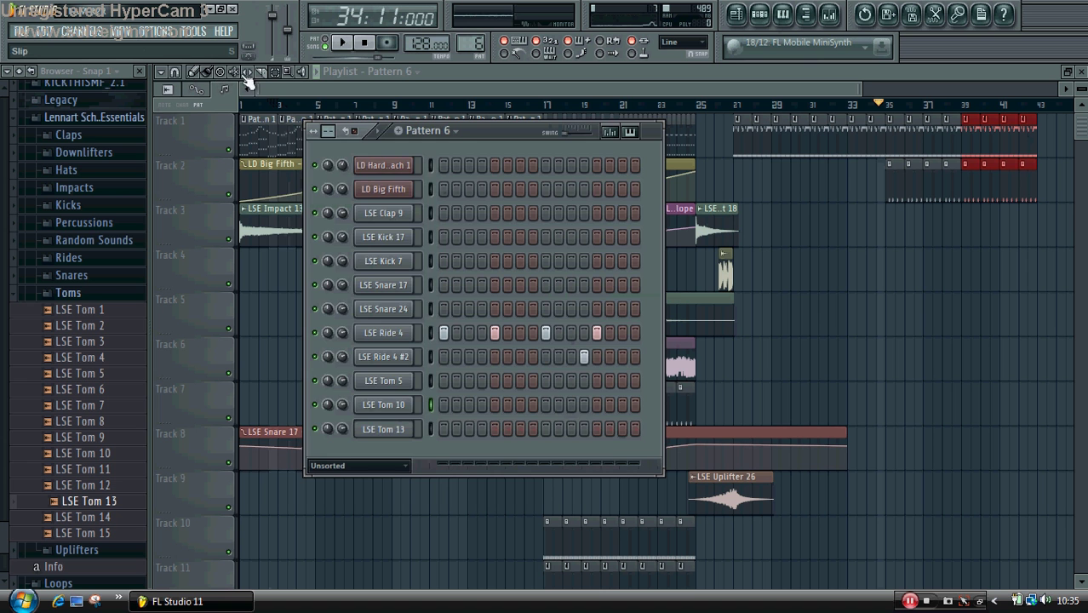
pyautogui.click(207, 75)
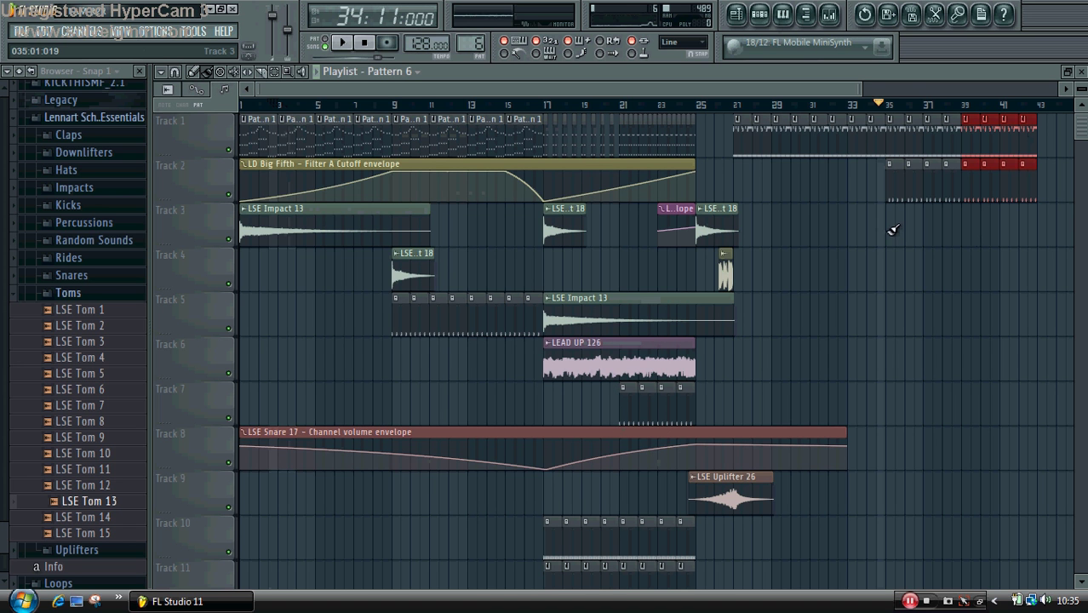
pyautogui.moveTo(893, 230); pyautogui.dragTo(1024, 221)
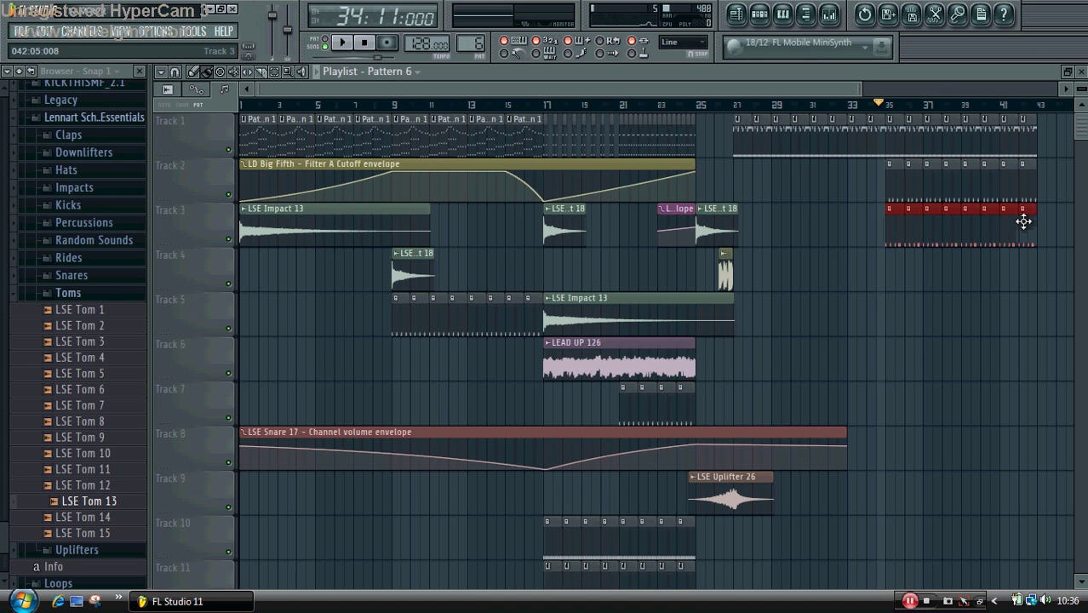
# - Audition the LSE Snare samples 1 to 8 in the Snares folder of the sample library
pyautogui.click(100, 293)
pyautogui.click(128, 334)
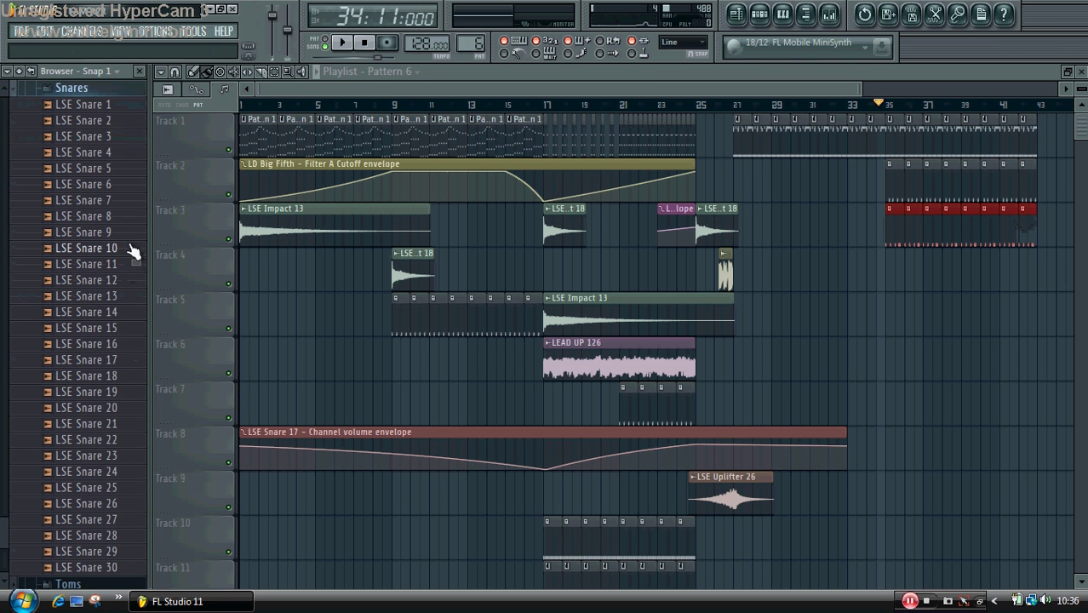
pyautogui.click(111, 136)
pyautogui.click(111, 152)
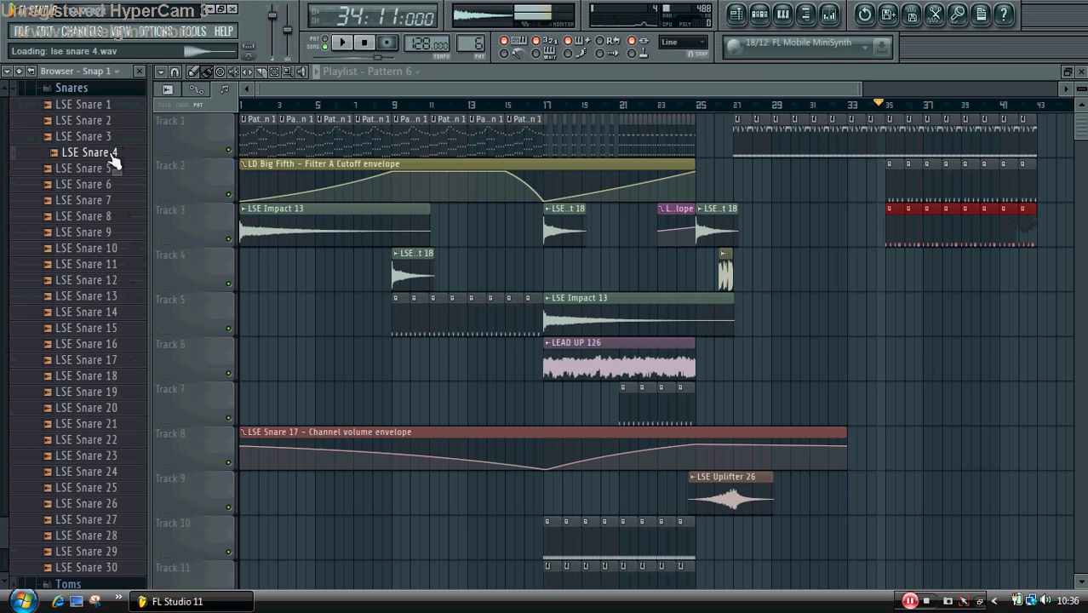
pyautogui.click(107, 121)
pyautogui.click(110, 104)
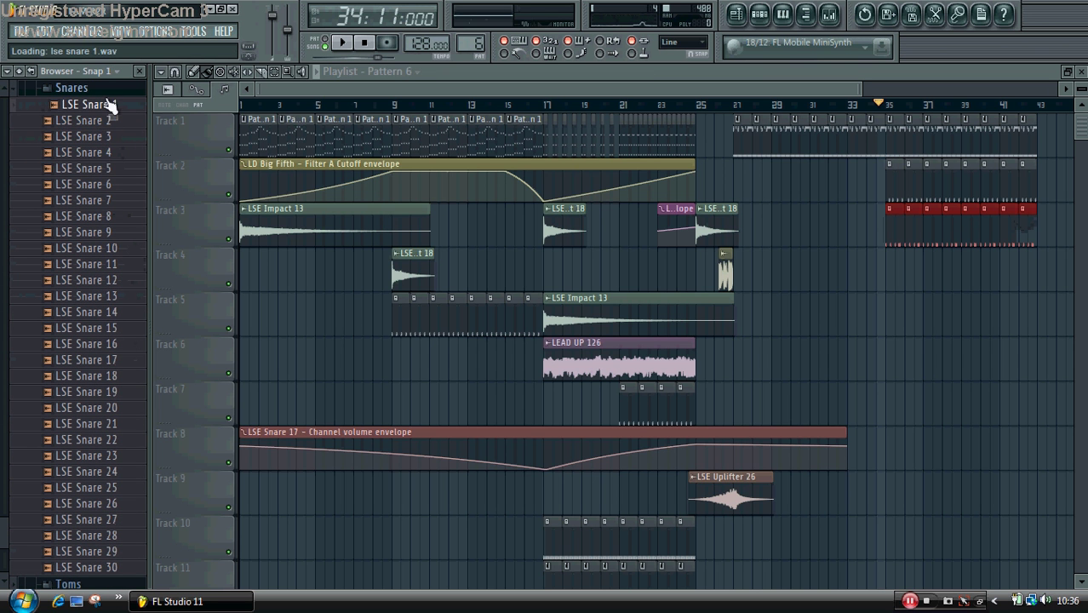
pyautogui.click(107, 169)
pyautogui.click(104, 184)
pyautogui.click(106, 200)
pyautogui.click(107, 216)
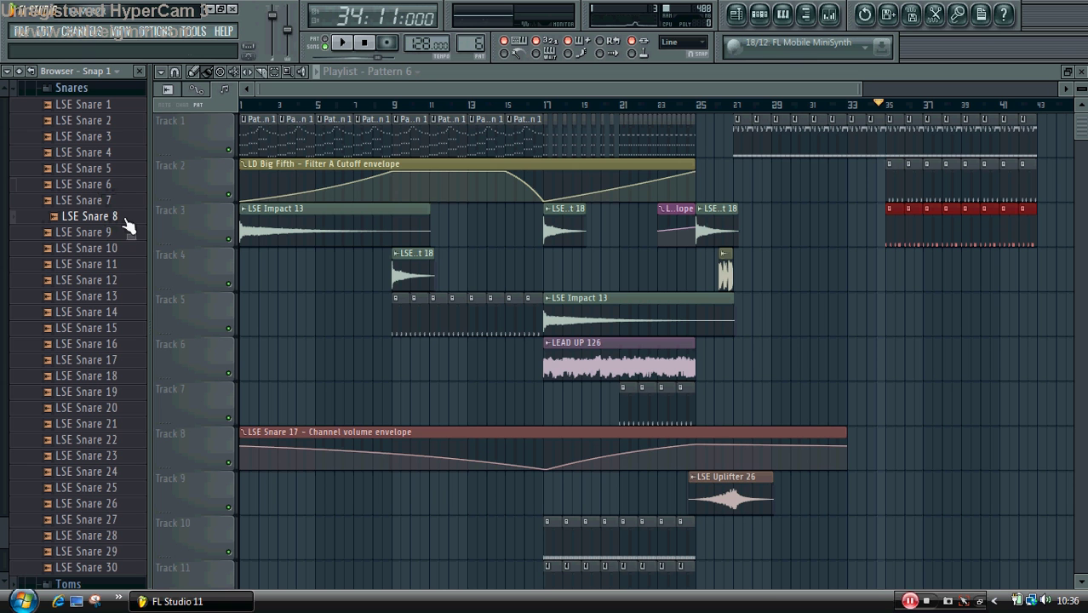
# - Place LSE Snare 8 clips just before bars 31 and 35 on Track 3, and just before bars 39 and 43 on Track 4
pyautogui.click(125, 220)
pyautogui.moveTo(128, 226); pyautogui.dragTo(791, 232)
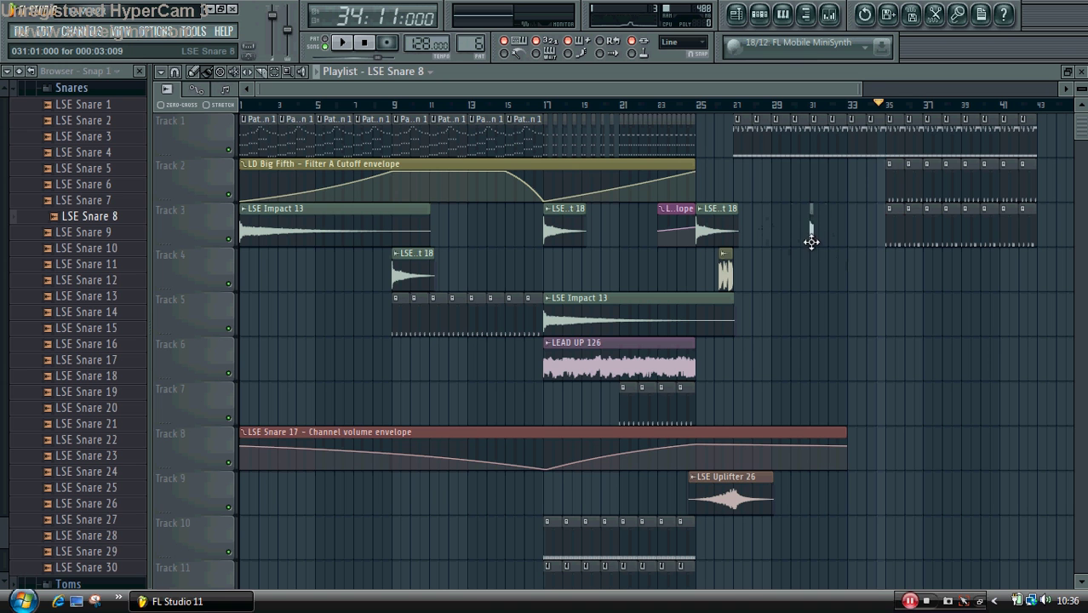
pyautogui.click(881, 273)
pyautogui.moveTo(880, 277); pyautogui.dragTo(885, 228)
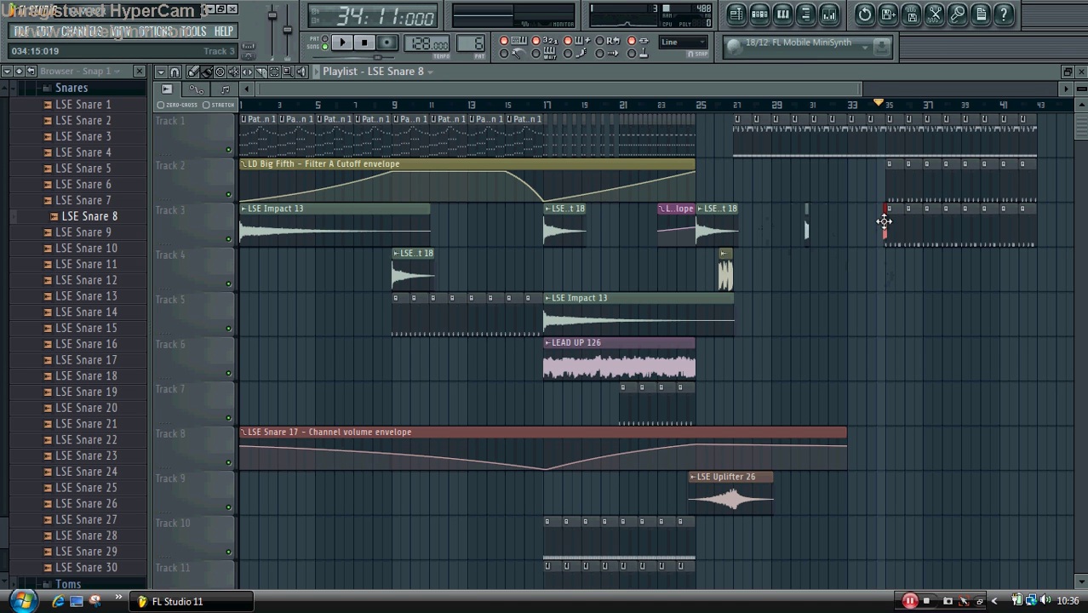
pyautogui.click(961, 274)
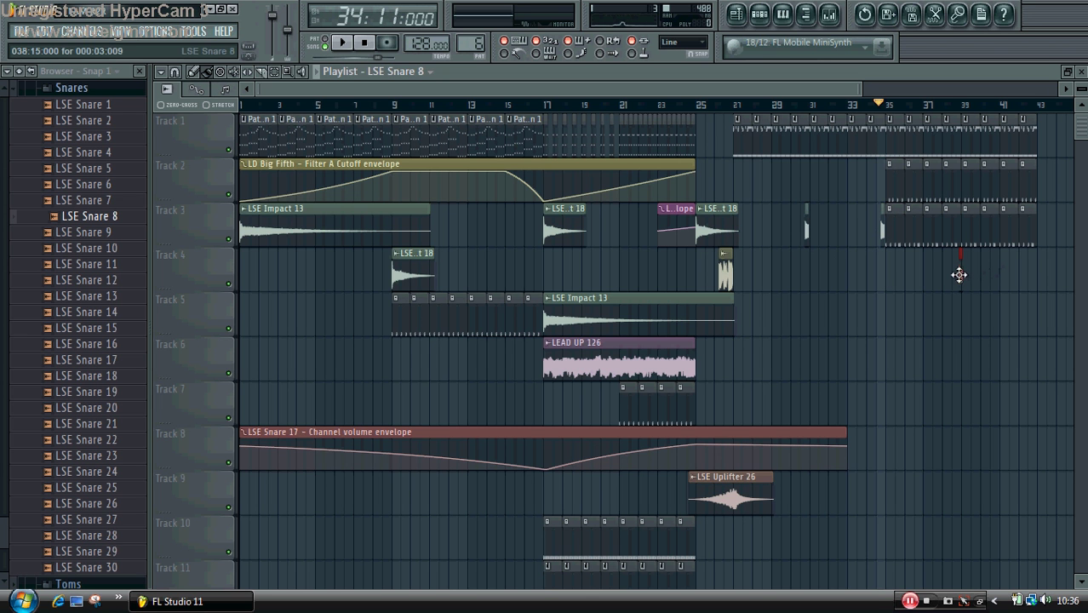
pyautogui.click(1039, 264)
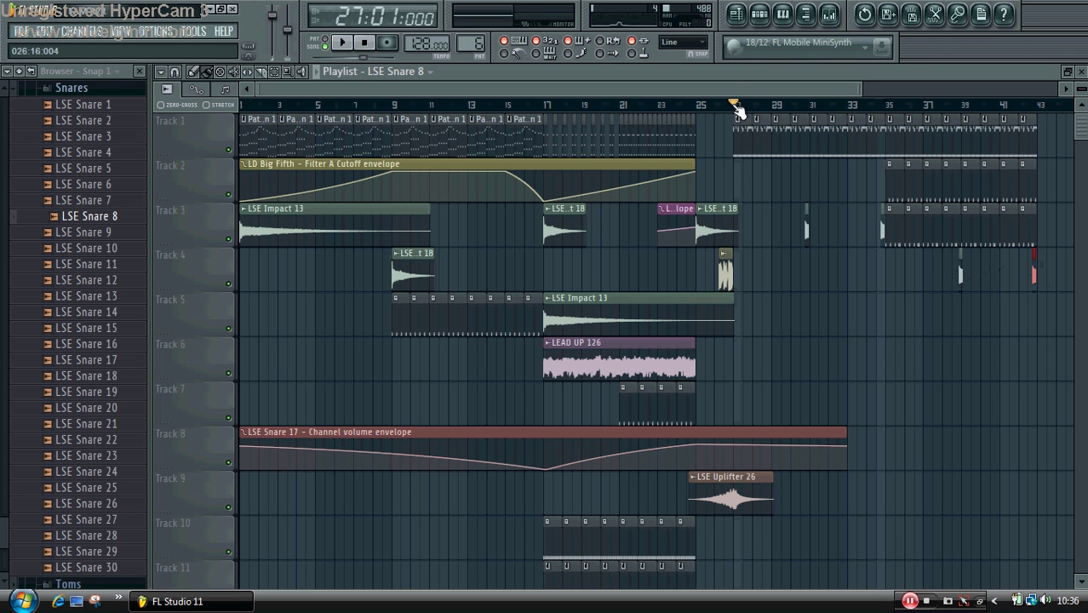
# - Audition the arrangement from bar 27 and set LSE Snare 8's time stretching to Pro transient
pyautogui.press('space')
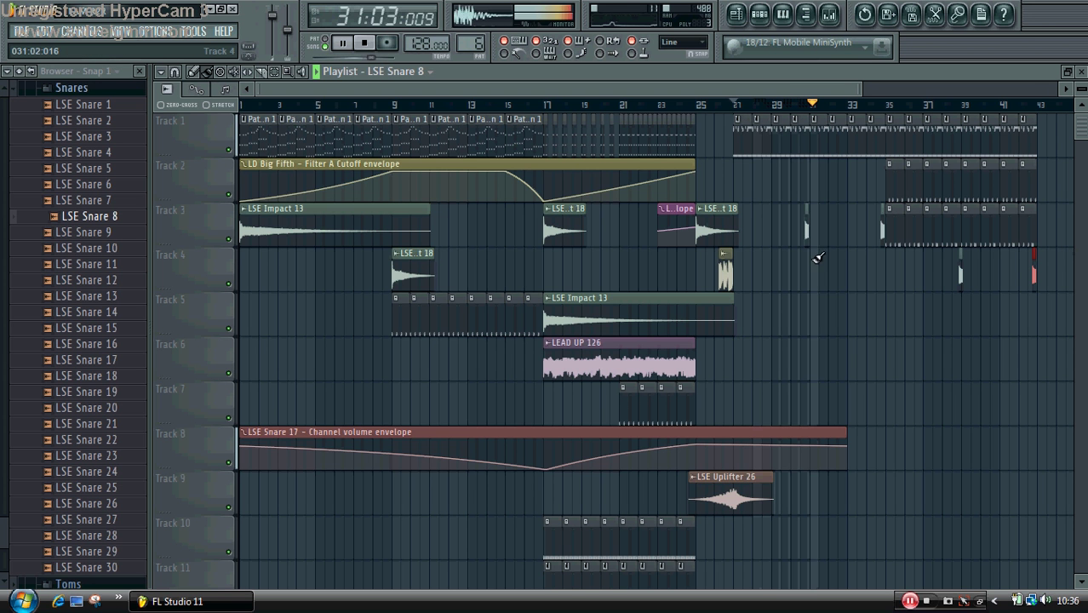
pyautogui.doubleClick(806, 230)
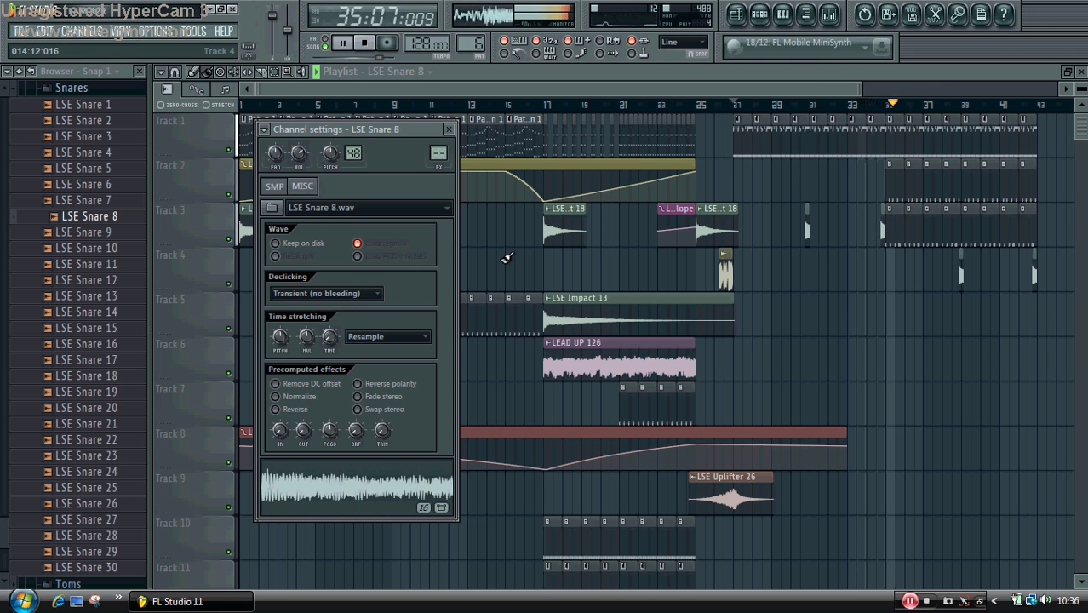
pyautogui.press('F6')
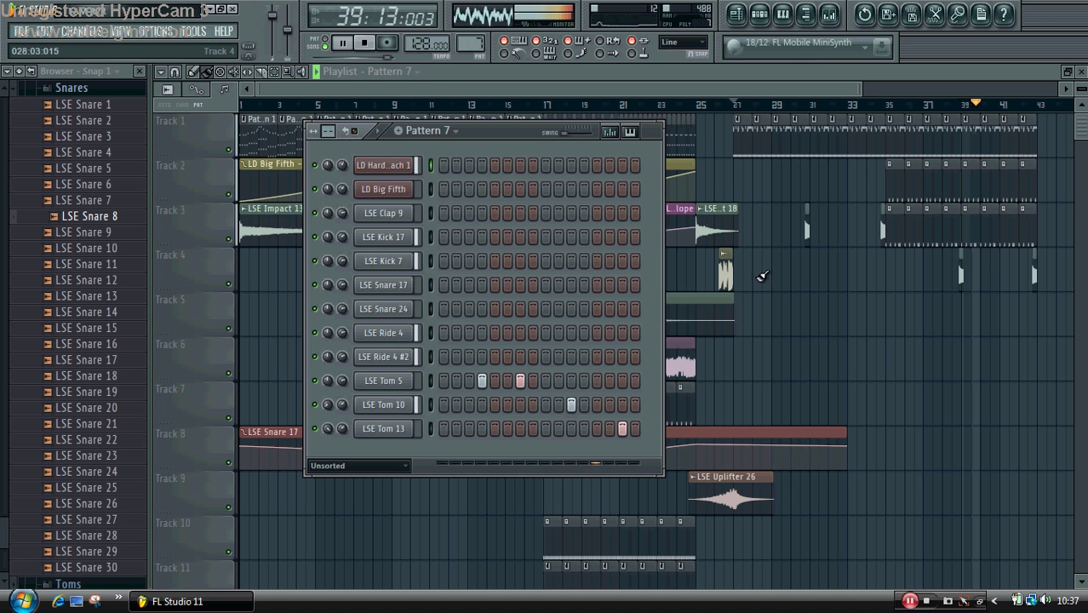
pyautogui.doubleClick(962, 285)
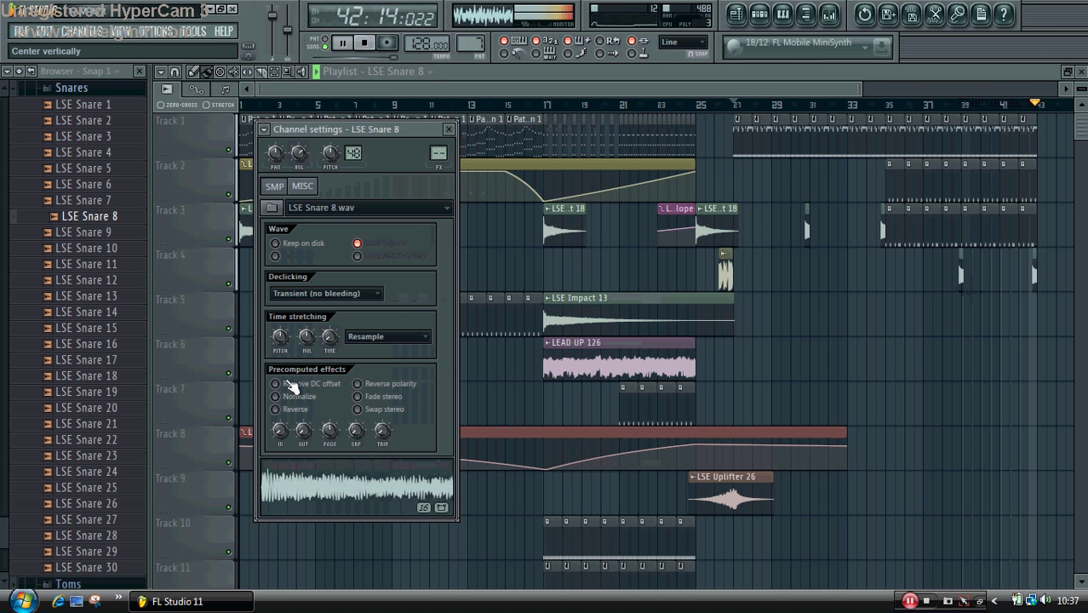
pyautogui.click(417, 338)
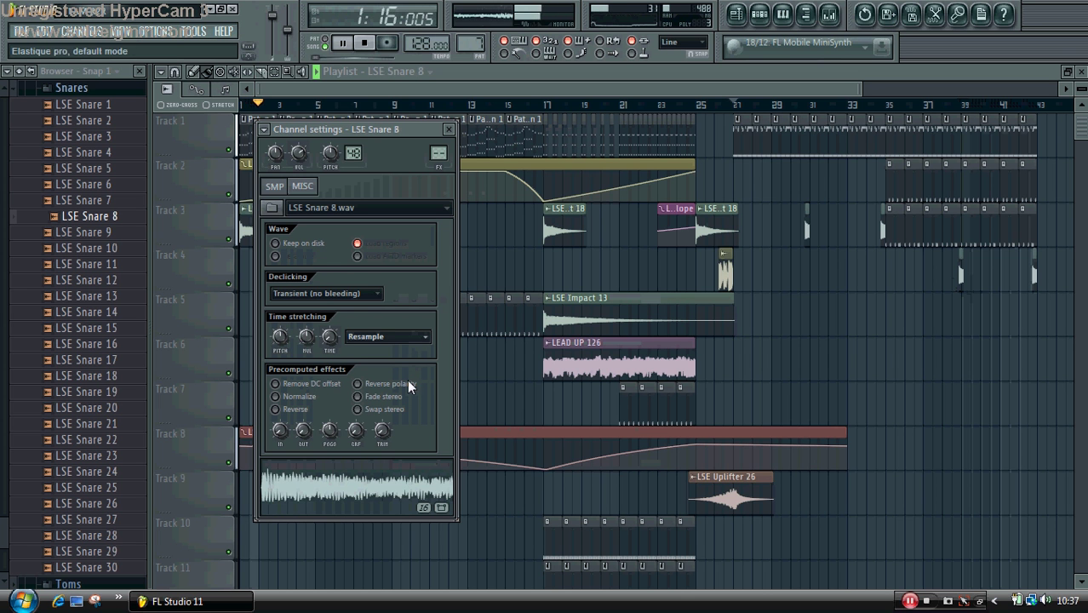
pyautogui.click(411, 386)
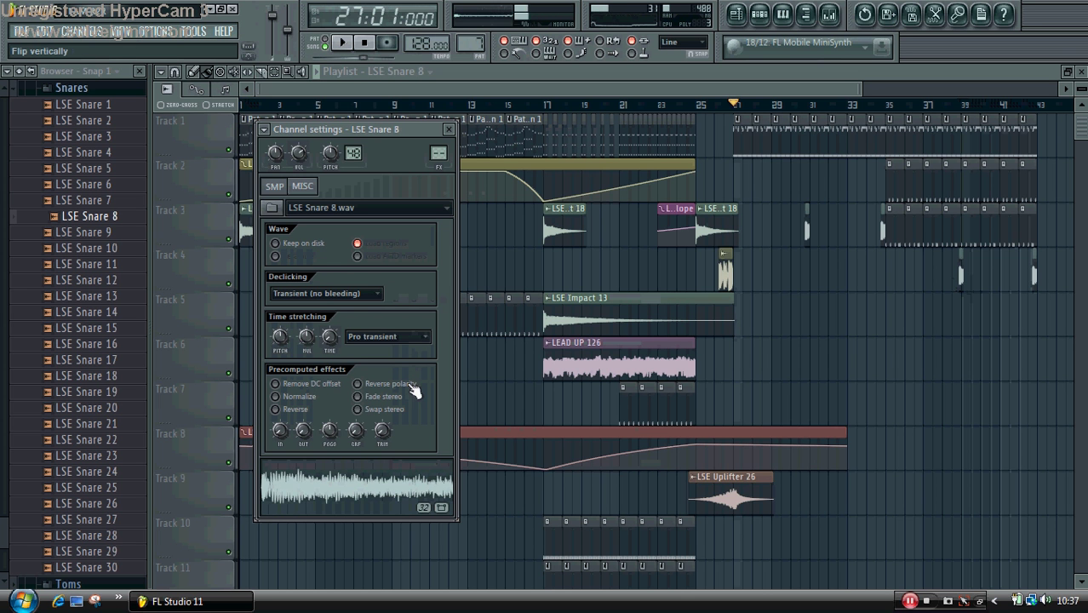
# - Add a precomputed fade-out to the LSE Snare 8 sample, auditioning it from bar 30 before and after
pyautogui.click(796, 105)
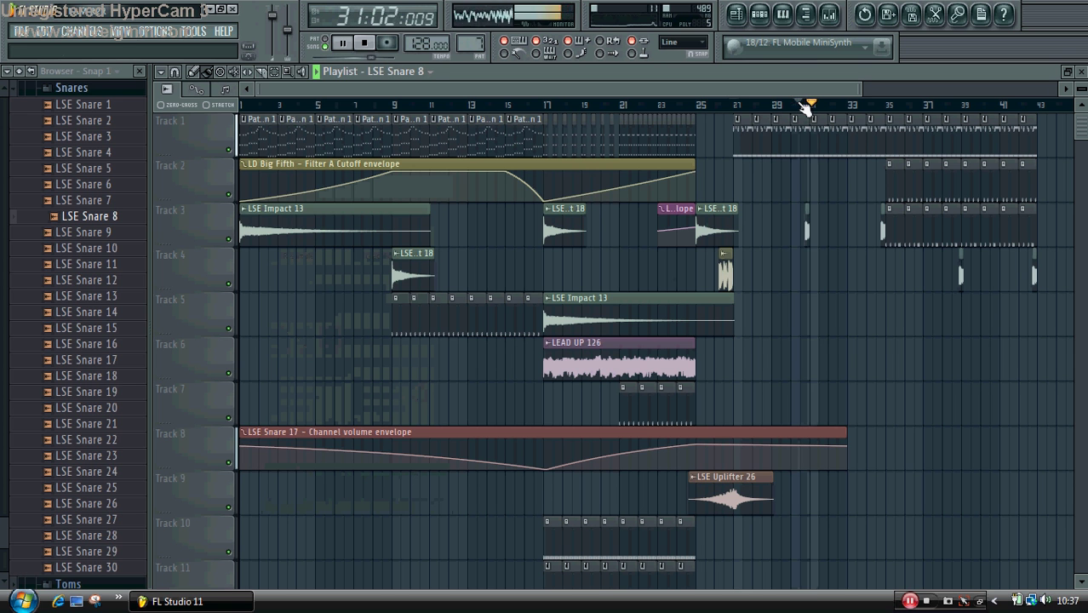
pyautogui.press('space')
pyautogui.click(132, 86)
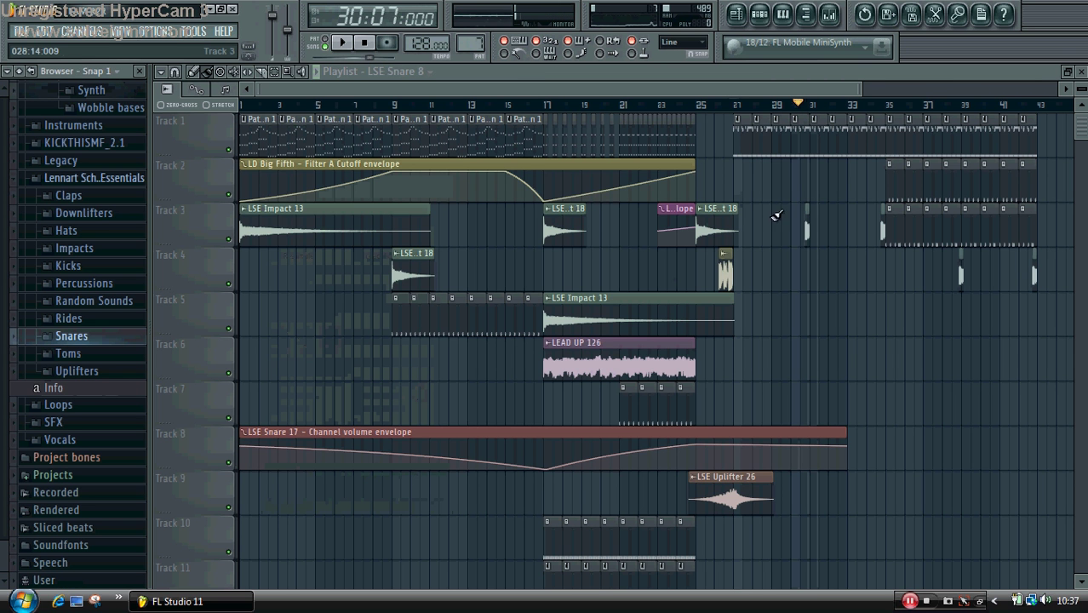
pyautogui.doubleClick(805, 230)
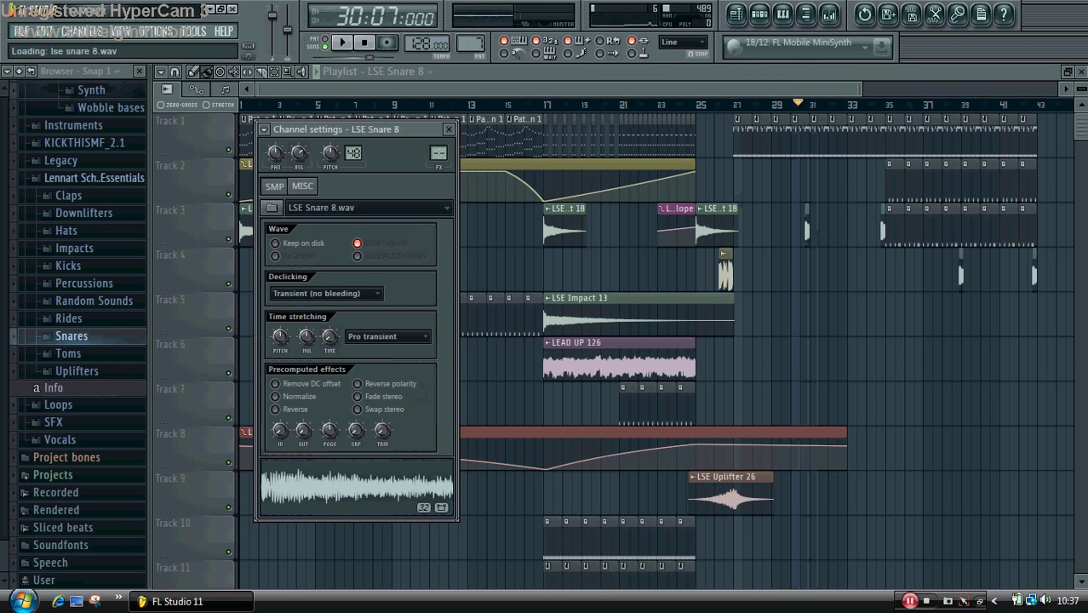
pyautogui.press('space')
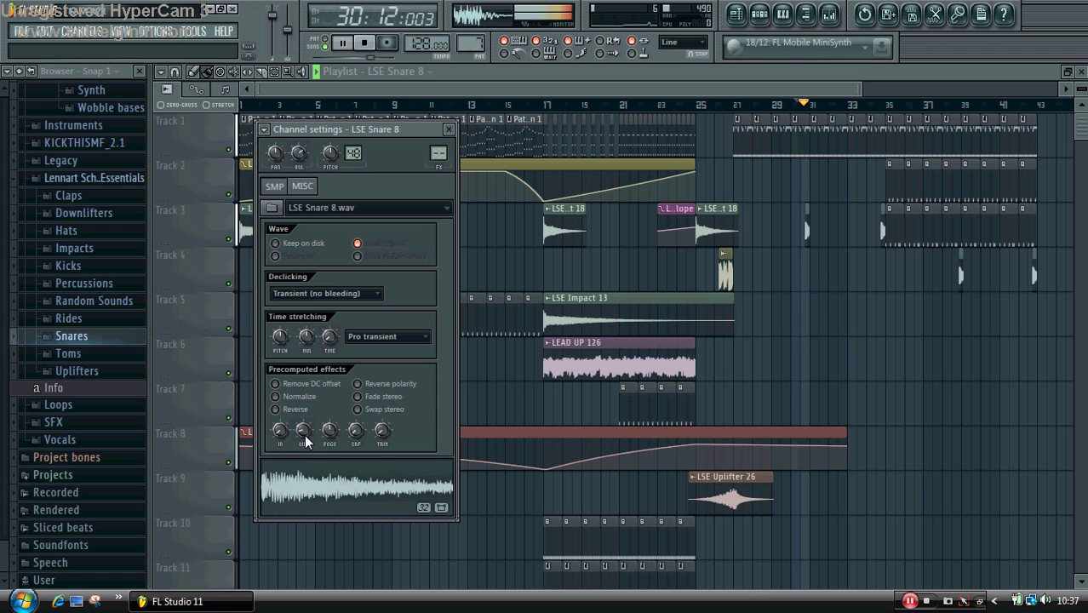
pyautogui.press('space')
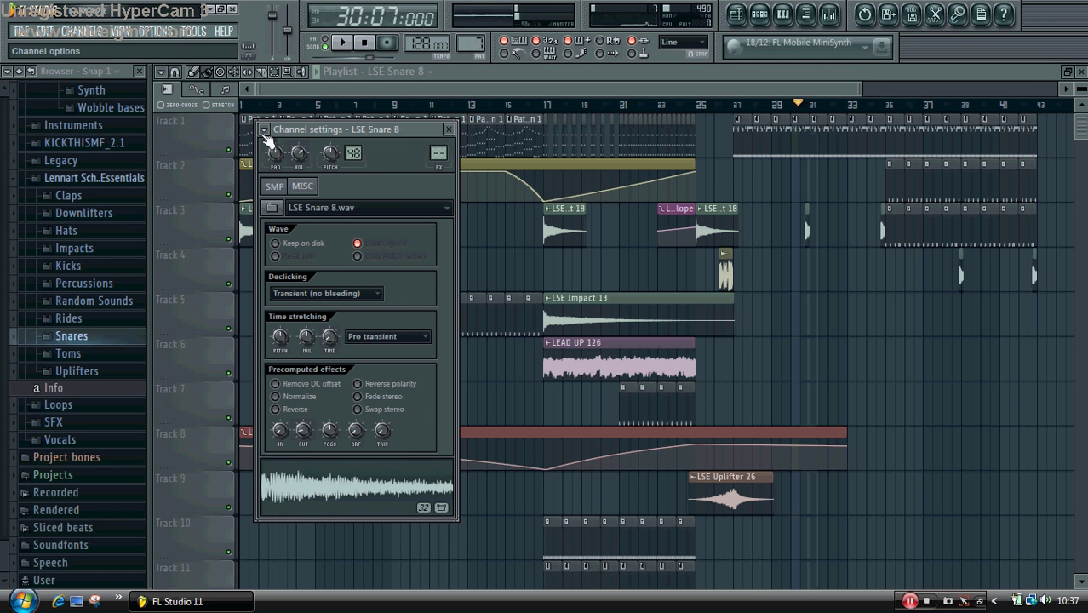
# - Route the LSE Snare 8 channel to mixer track 8 and load Fruity Reeverb 2 in its first effect slot
pyautogui.click(264, 130)
pyautogui.click(302, 167)
pyautogui.click(859, 329)
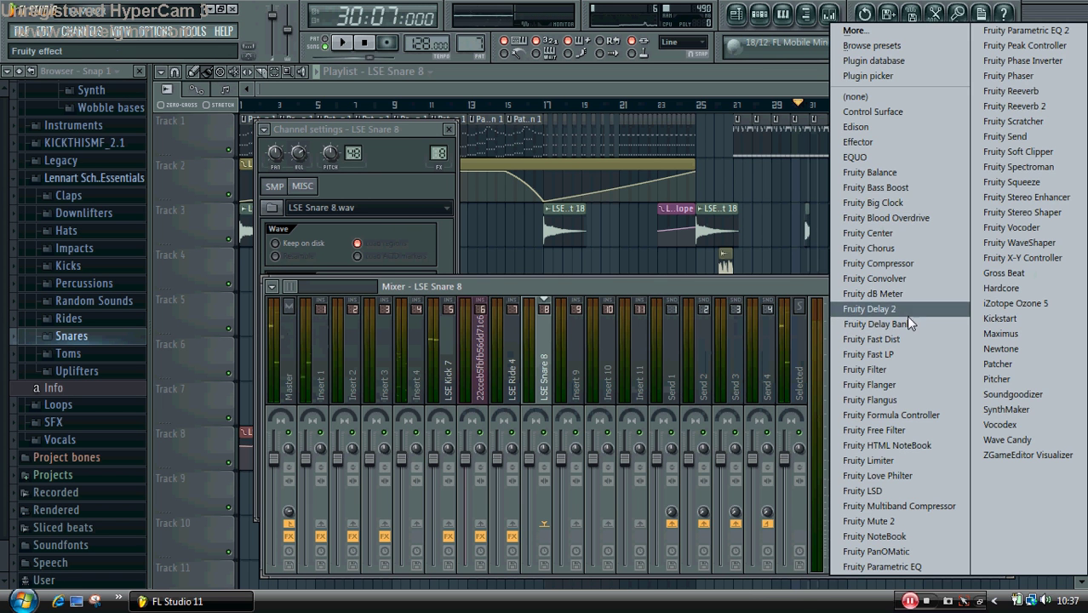
pyautogui.click(1044, 108)
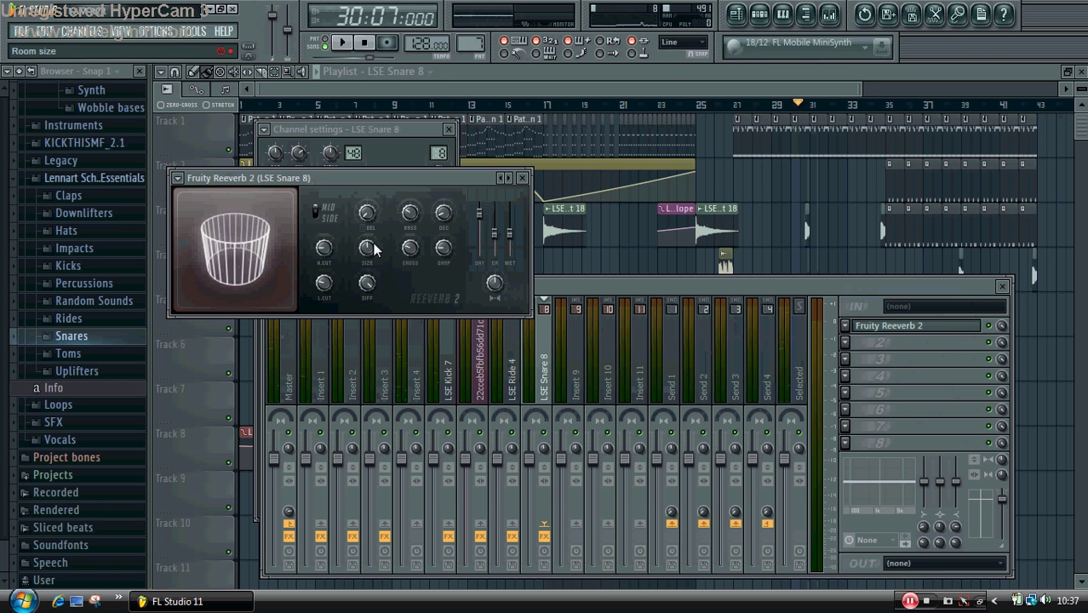
# - Reduce the snare reverb's room size and diffusion, set its delay to 203 ms, and audition it
pyautogui.moveTo(374, 249); pyautogui.dragTo(372, 306)
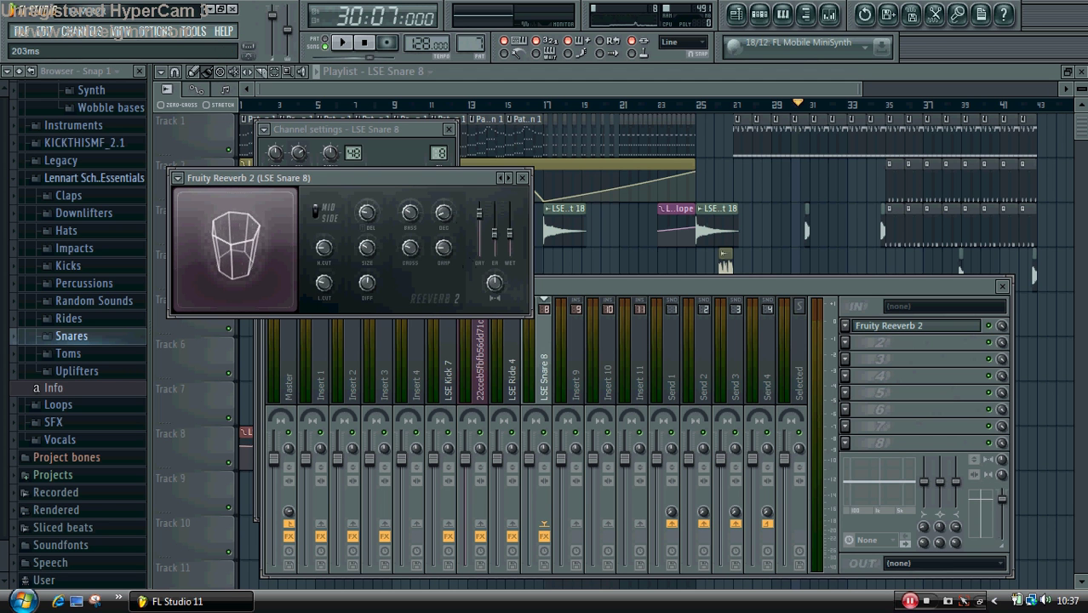
pyautogui.press('space')
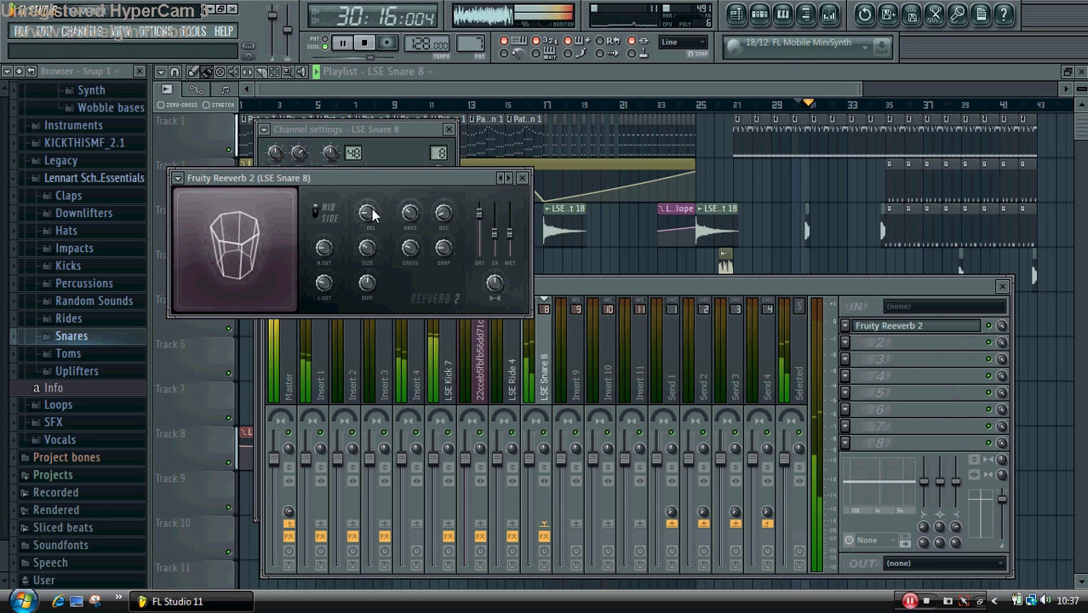
pyautogui.press('space')
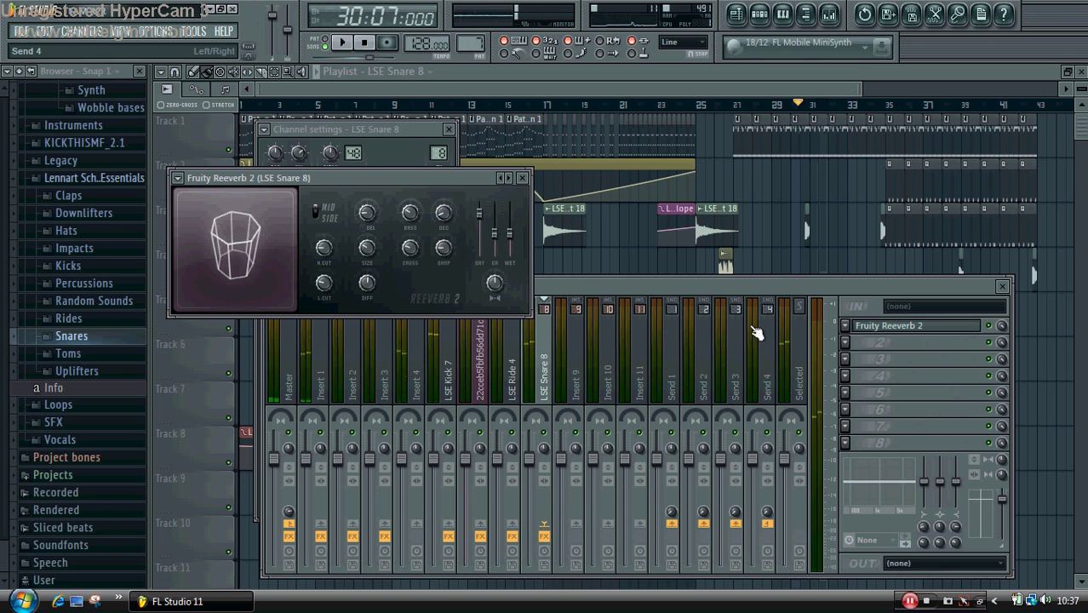
pyautogui.click(778, 285)
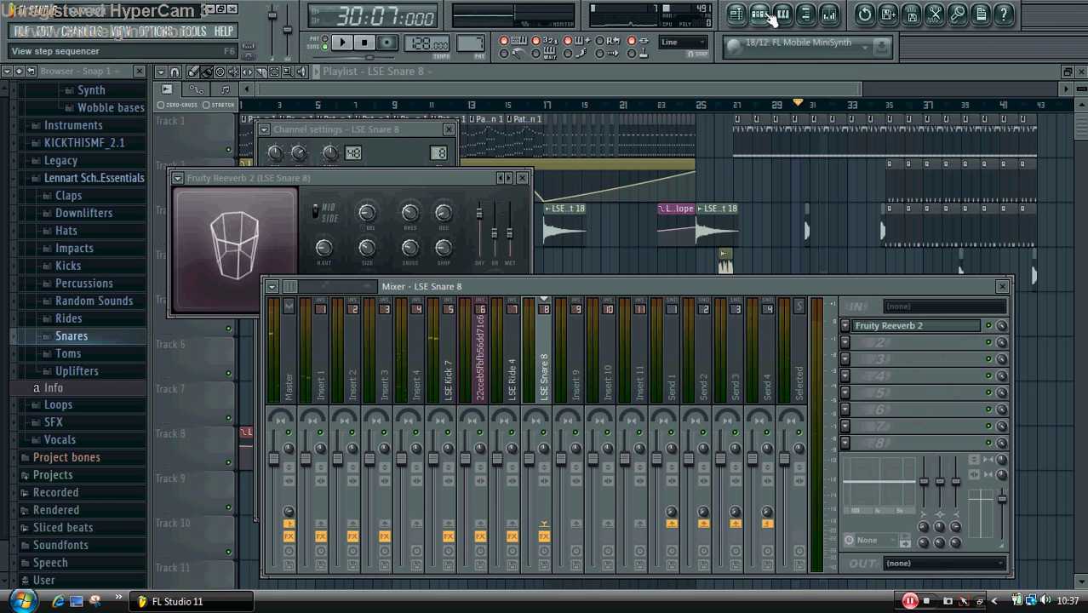
pyautogui.click(371, 216)
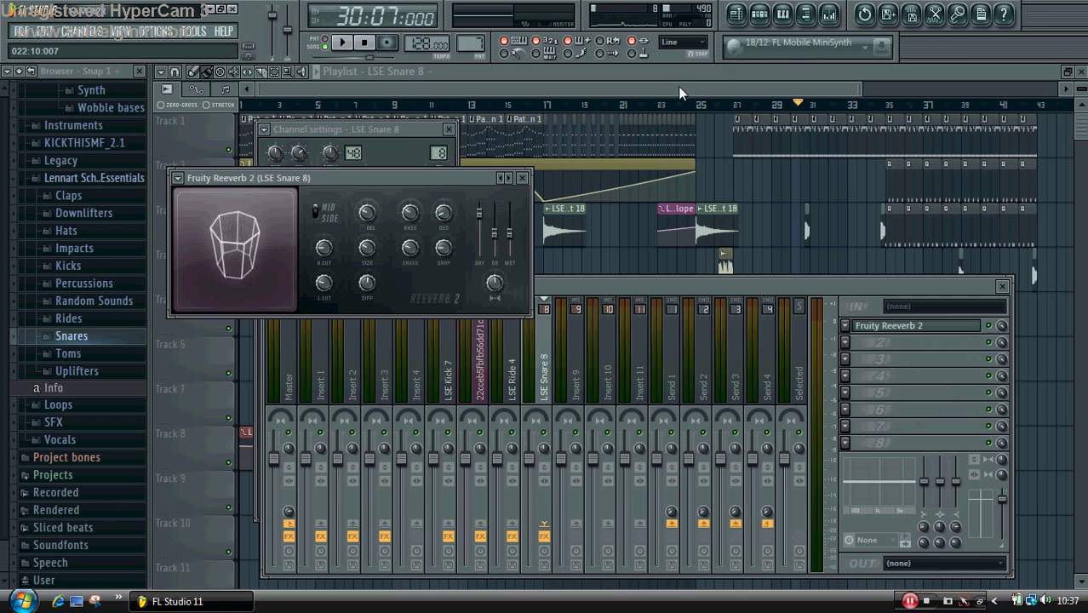
# - Place a Pattern 1 clip shortened to about half a bar on Track 4 just before bar 35, and audition from bar 34
pyautogui.moveTo(678, 86); pyautogui.dragTo(818, 86)
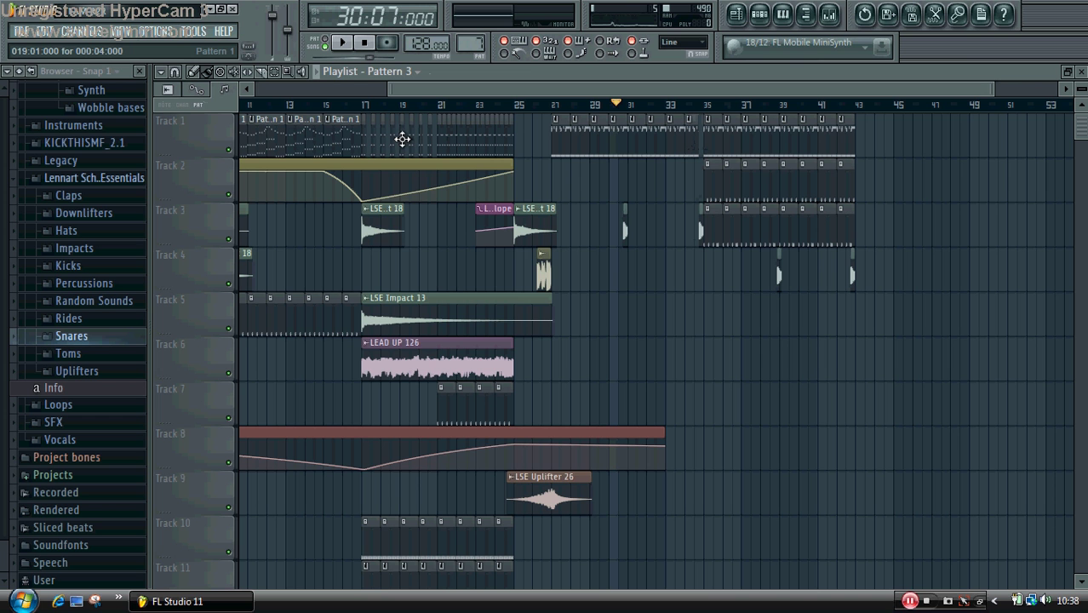
pyautogui.click(669, 358)
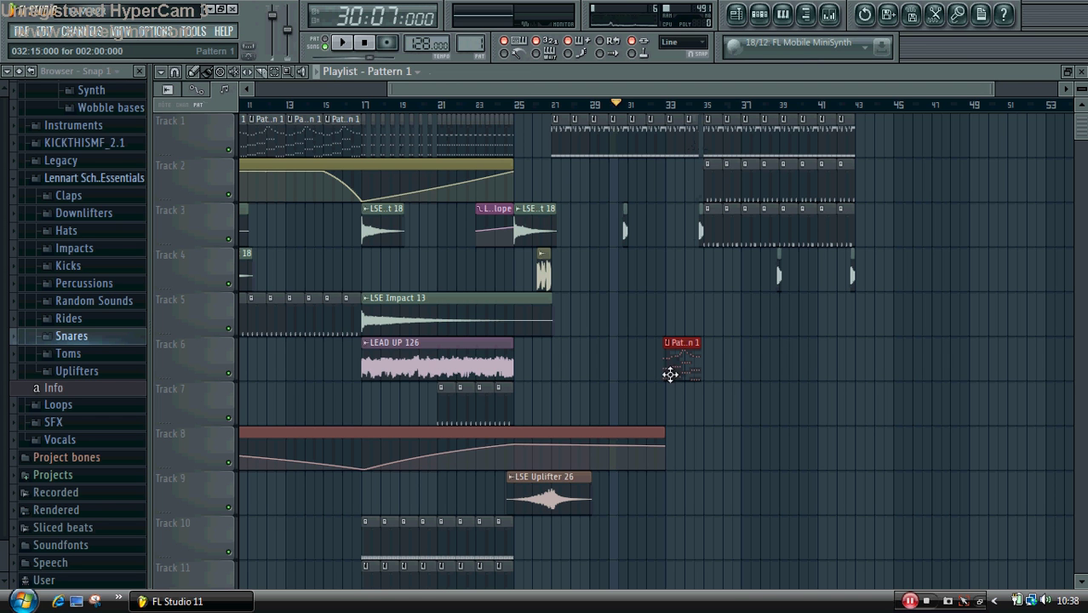
pyautogui.moveTo(670, 373); pyautogui.dragTo(706, 356)
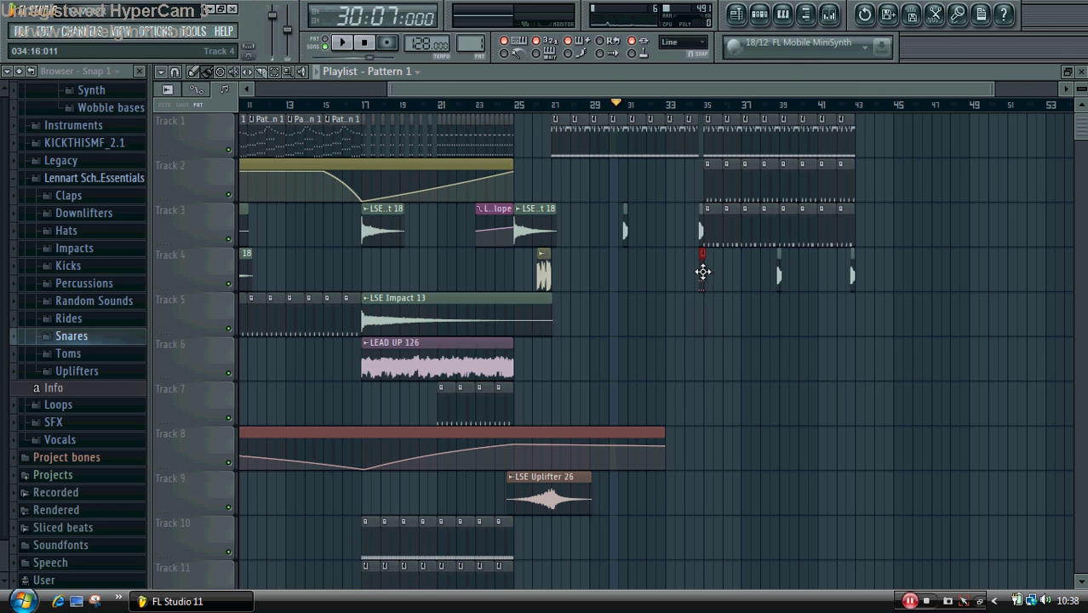
pyautogui.moveTo(703, 272); pyautogui.dragTo(699, 272)
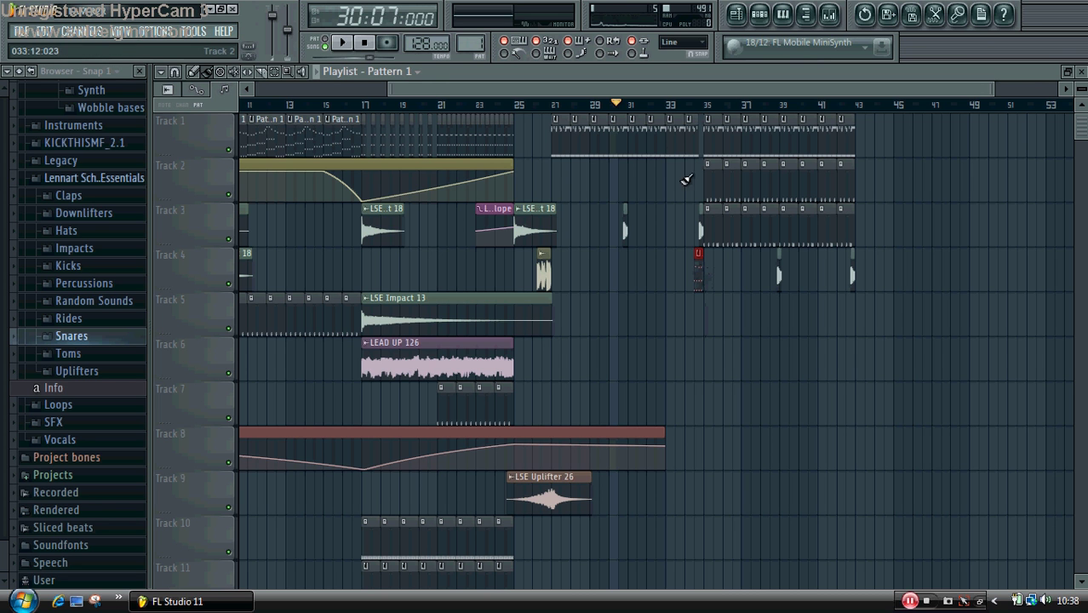
pyautogui.click(692, 105)
pyautogui.press('space')
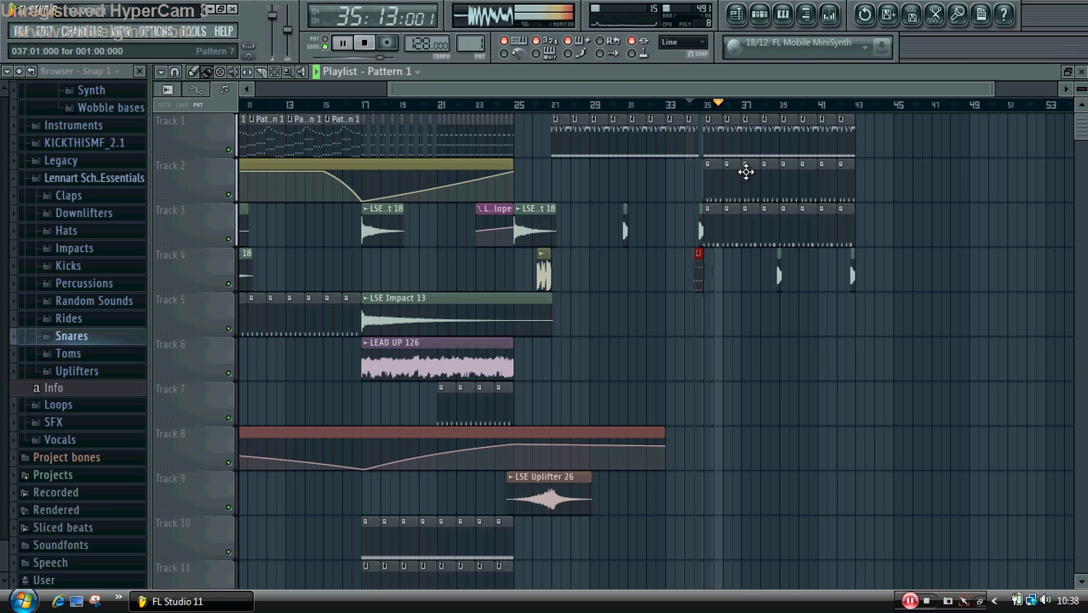
pyautogui.press('space')
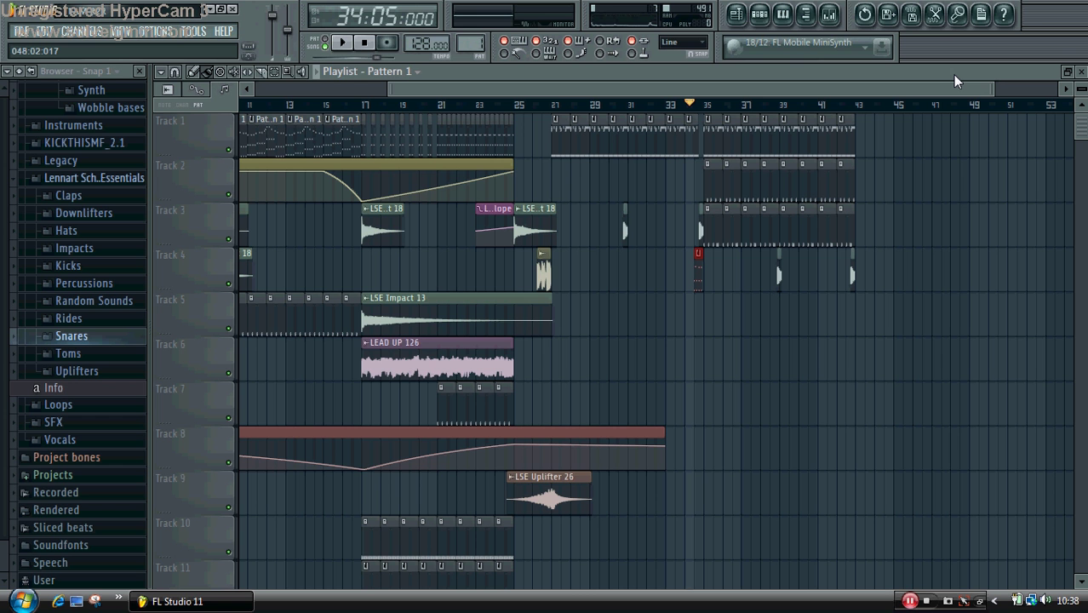
pyautogui.press('space')
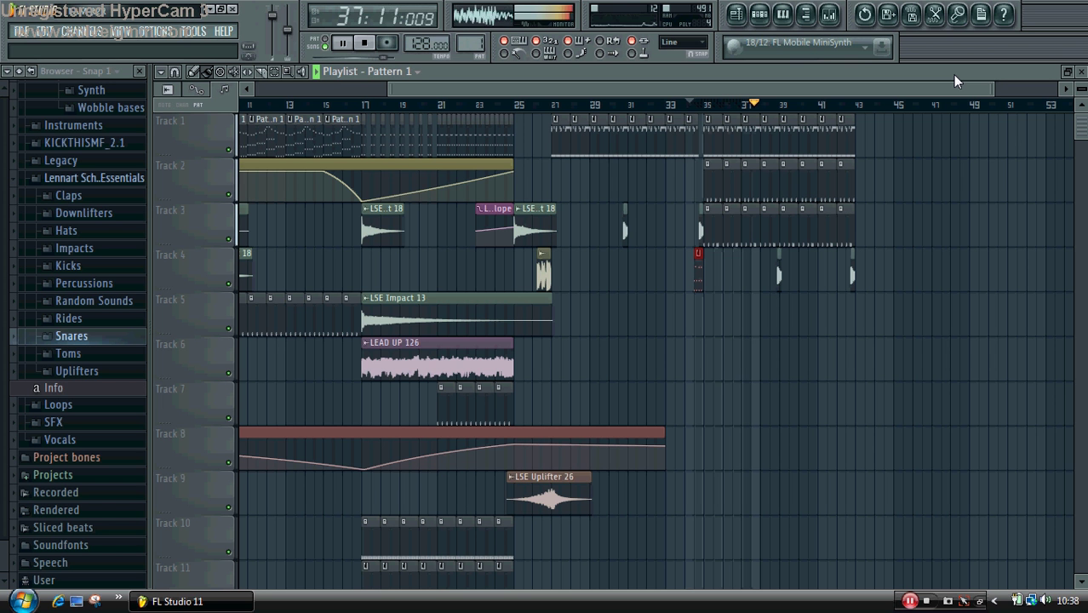
pyautogui.press('space')
# - Lower the Master track's volume slightly in the mixer, auditioning the drop from bar 34
pyautogui.moveTo(393, 88); pyautogui.dragTo(242, 94)
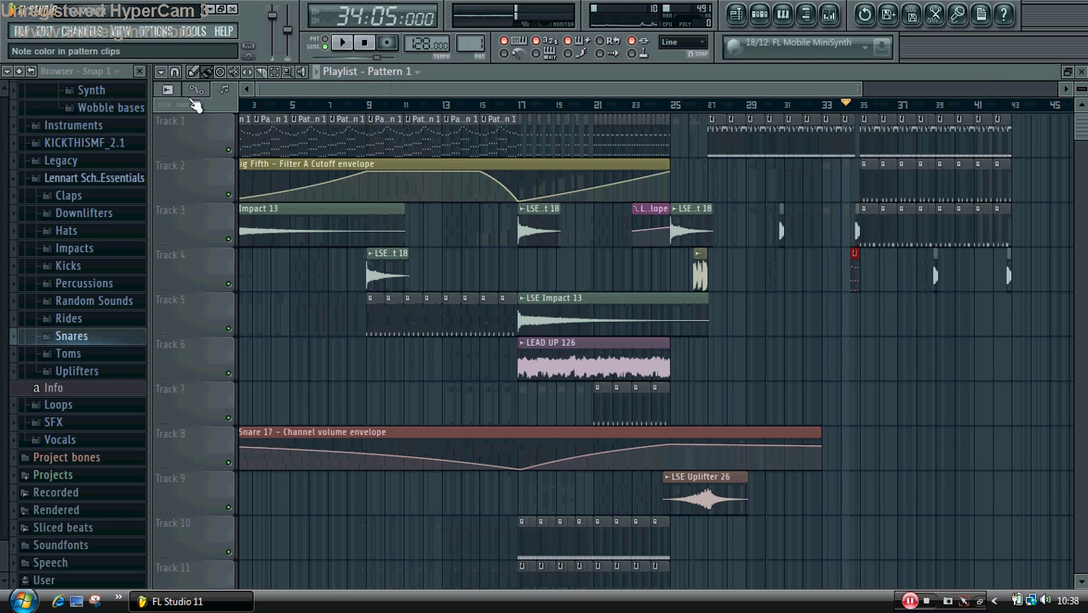
pyautogui.click(829, 15)
pyautogui.click(289, 356)
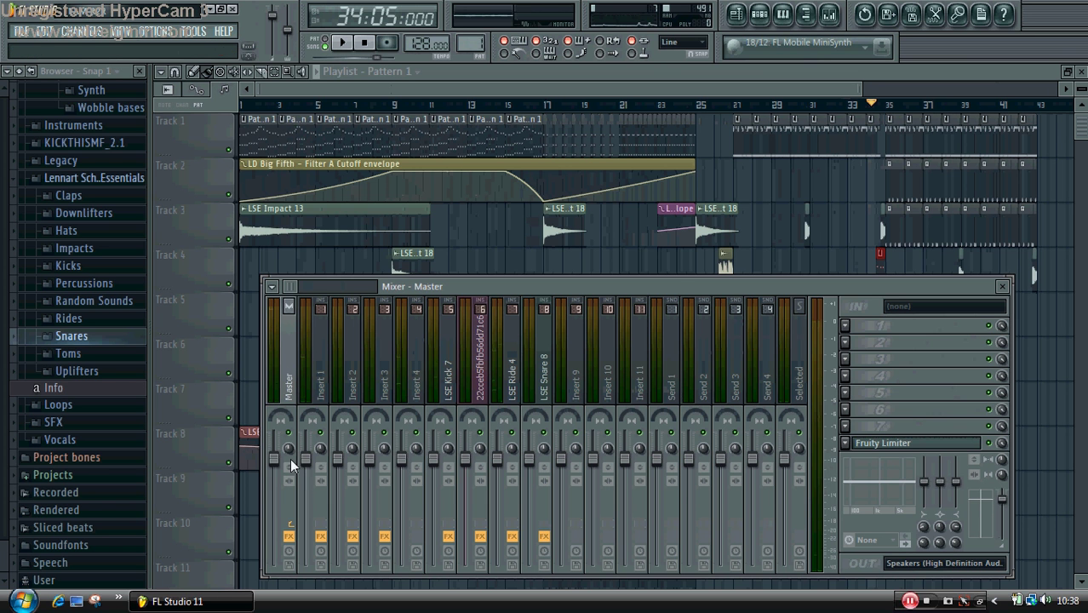
pyautogui.press('space')
pyautogui.press('space')
pyautogui.moveTo(274, 459); pyautogui.dragTo(274, 466)
pyautogui.press('space')
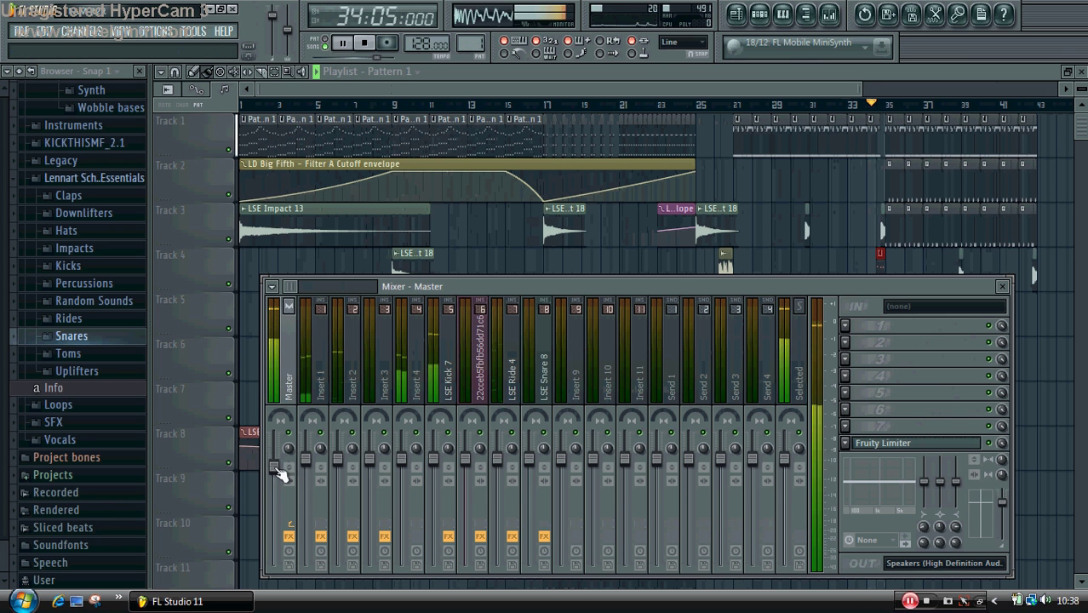
pyautogui.press('space')
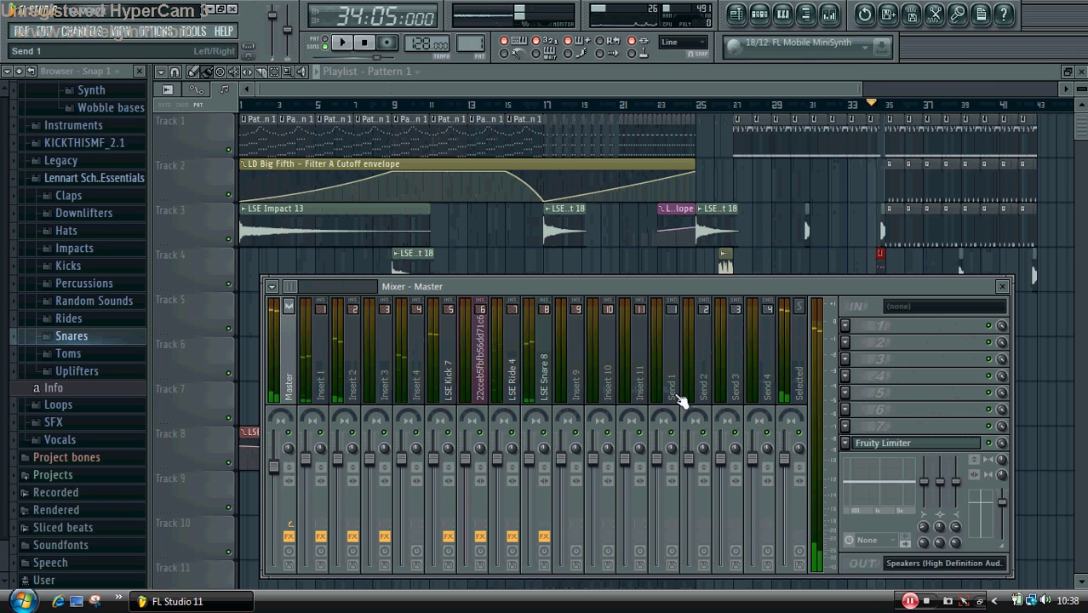
# - Load Fruity Parametric EQ 2 in the first effect slot of the Master track
pyautogui.click(846, 326)
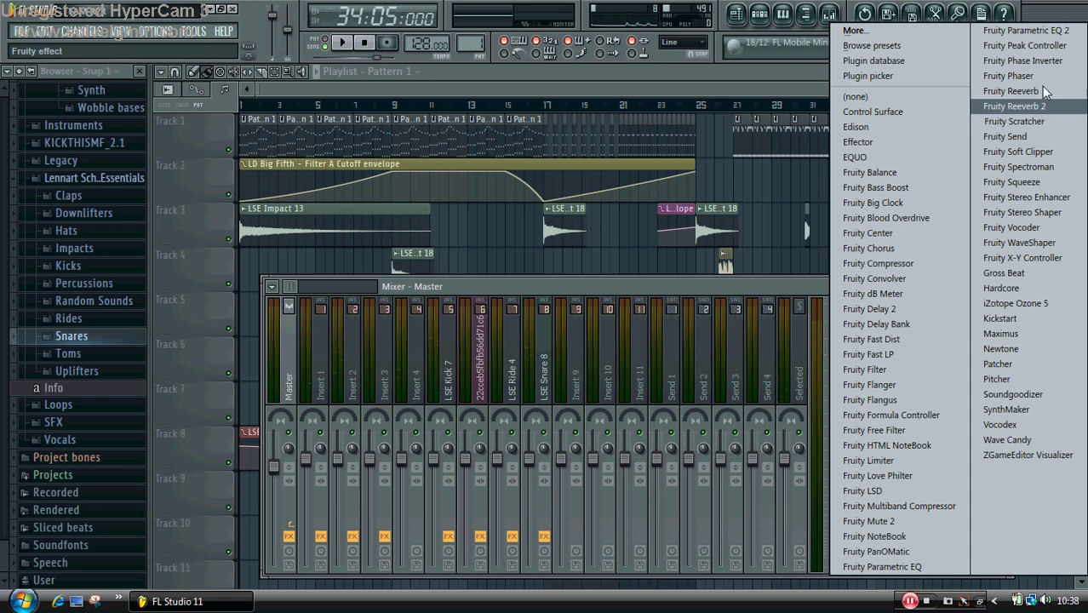
pyautogui.click(1049, 32)
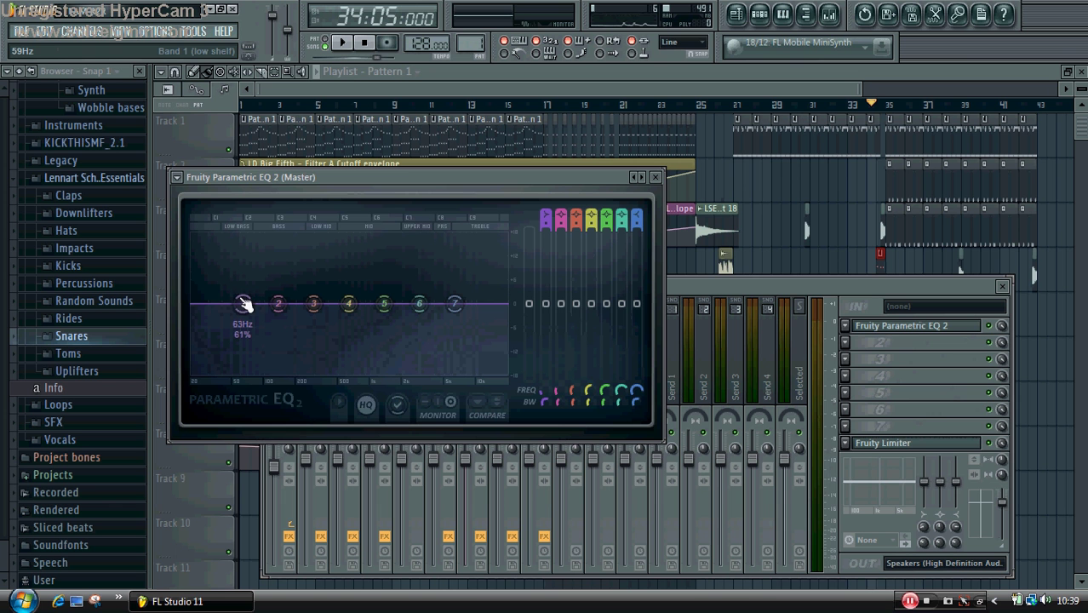
# - Roll off the lowest and highest frequencies with Master EQ bands 1 and 7, boost bands 2 and 6, and dip band 4 near 677 Hz
pyautogui.moveTo(243, 305); pyautogui.dragTo(194, 375)
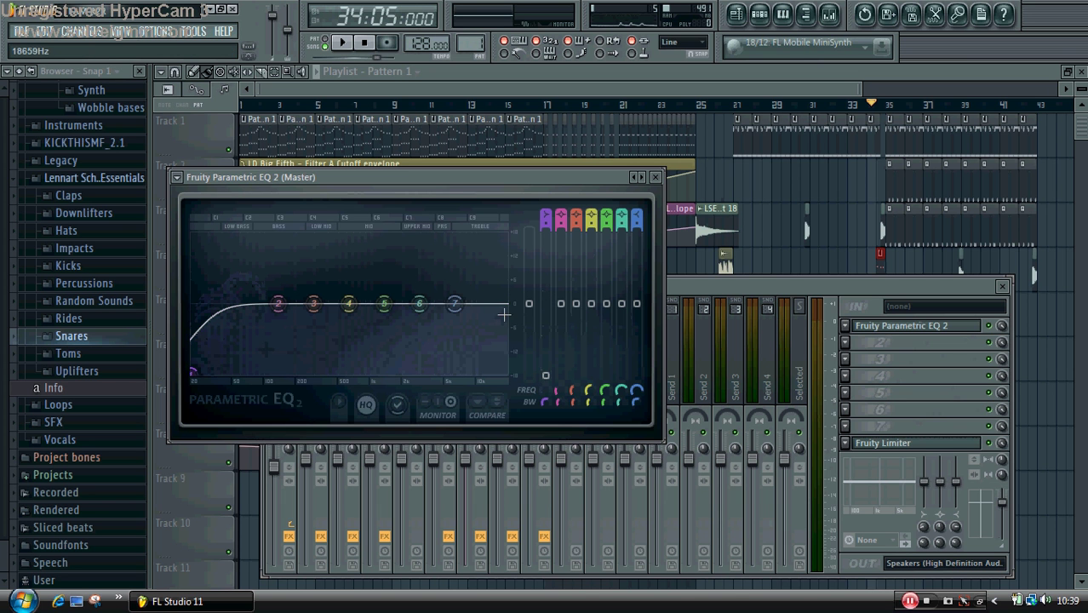
pyautogui.moveTo(454, 303); pyautogui.dragTo(504, 372)
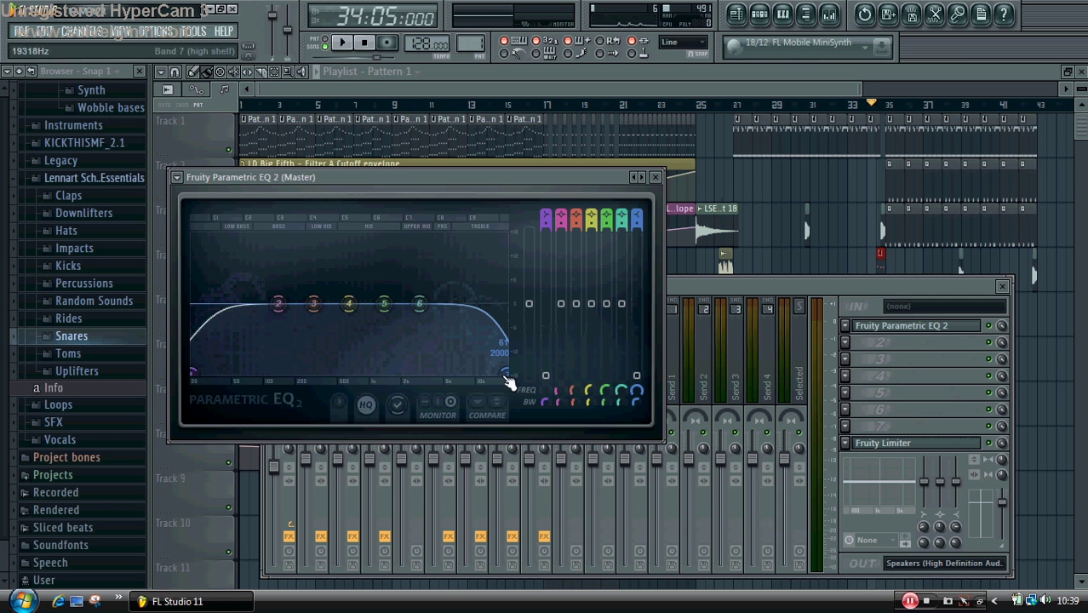
pyautogui.moveTo(278, 304); pyautogui.dragTo(269, 289)
pyautogui.moveTo(348, 305); pyautogui.dragTo(352, 310)
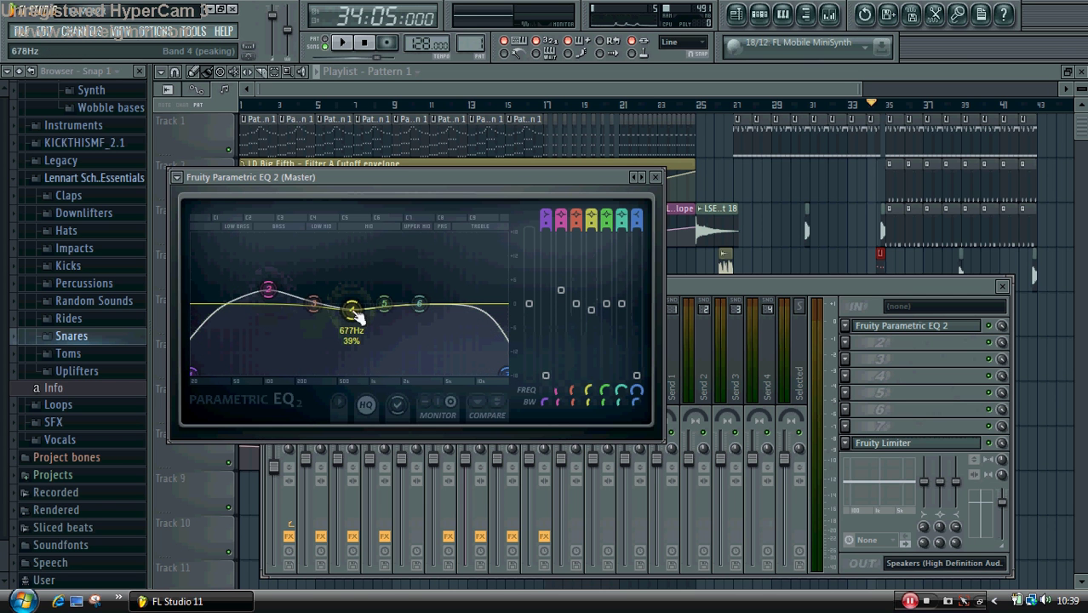
pyautogui.moveTo(419, 304); pyautogui.dragTo(421, 293)
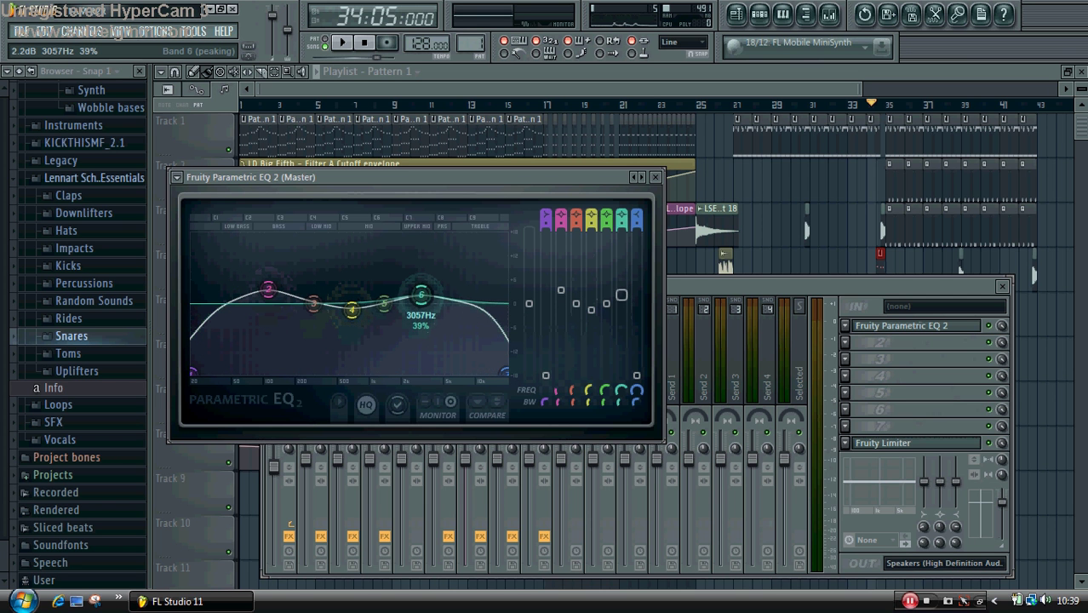
# - Audition the drop through the Master EQ, and fine-tune it by shifting bands 6 and 4 slightly higher in frequency
pyautogui.press('space')
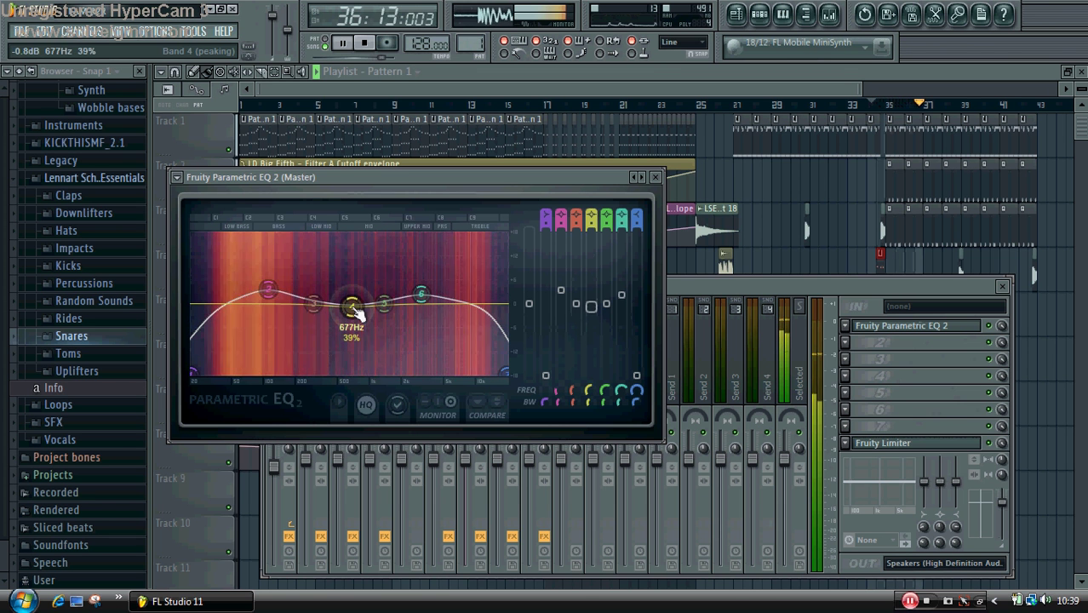
pyautogui.press('space')
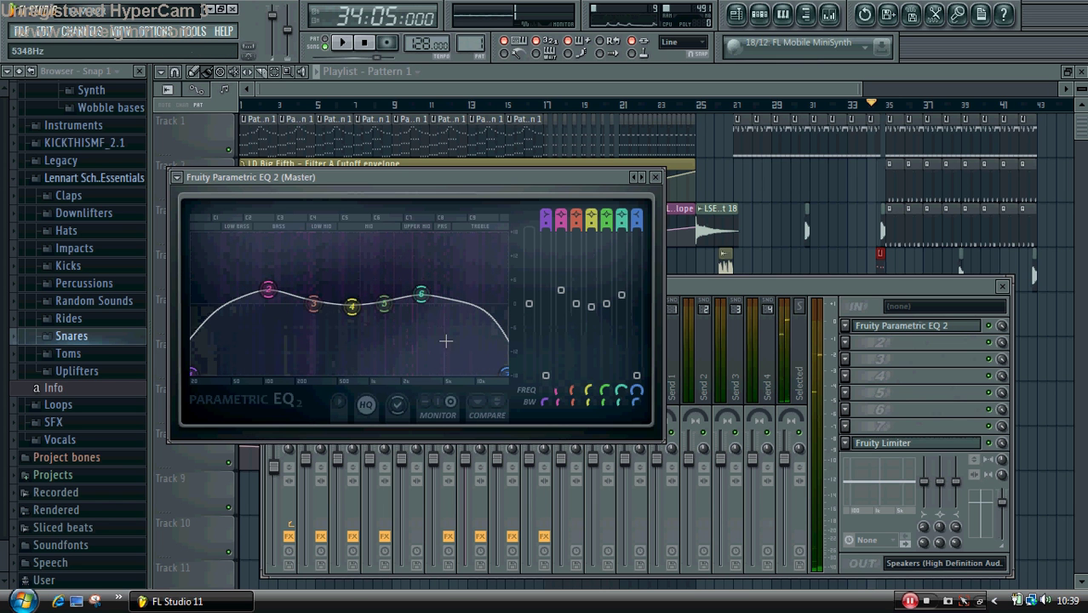
pyautogui.moveTo(421, 295); pyautogui.dragTo(432, 298)
pyautogui.moveTo(352, 307)
pyautogui.mouseDown()
pyautogui.moveTo(366, 306)
pyautogui.moveTo(357, 309)
pyautogui.mouseUp()
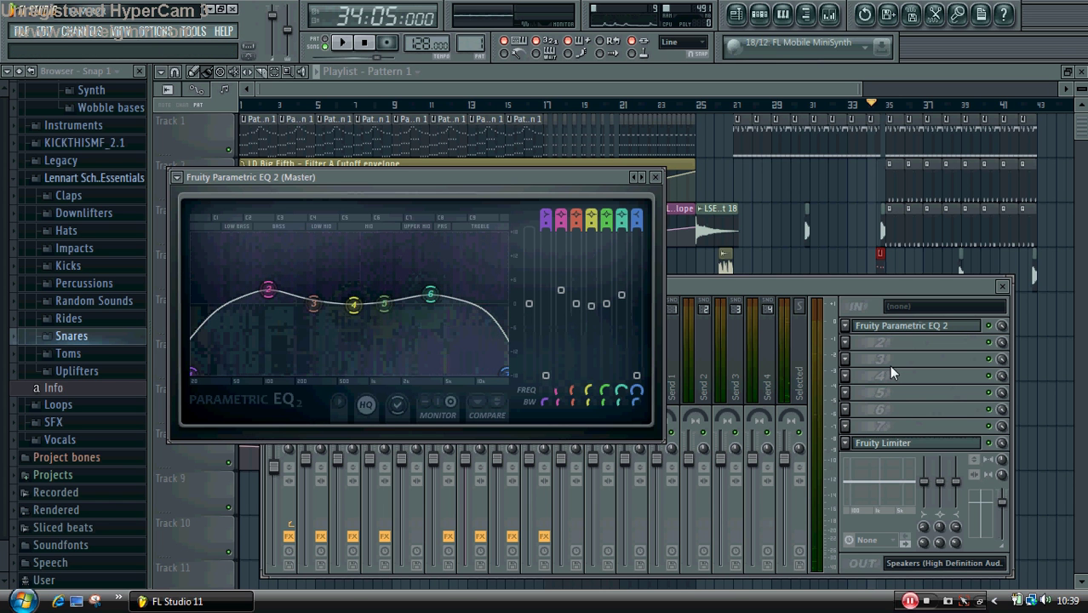
# - Load Fruity Multiband Compressor in the Master track's second effect slot and apply its Mastering 2.4dB preset
pyautogui.click(934, 361)
pyautogui.click(846, 343)
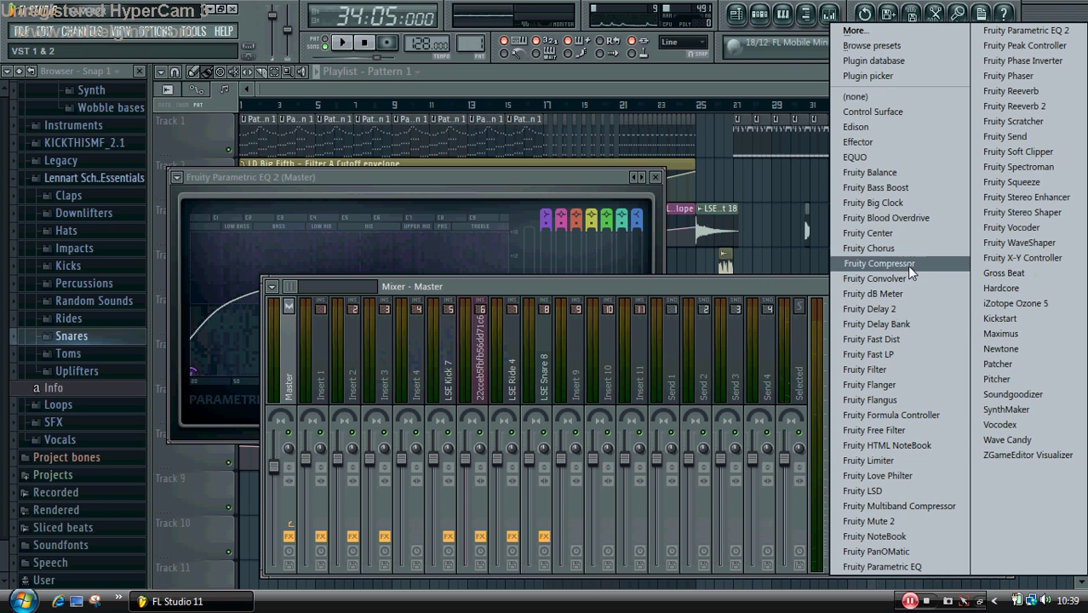
pyautogui.click(920, 509)
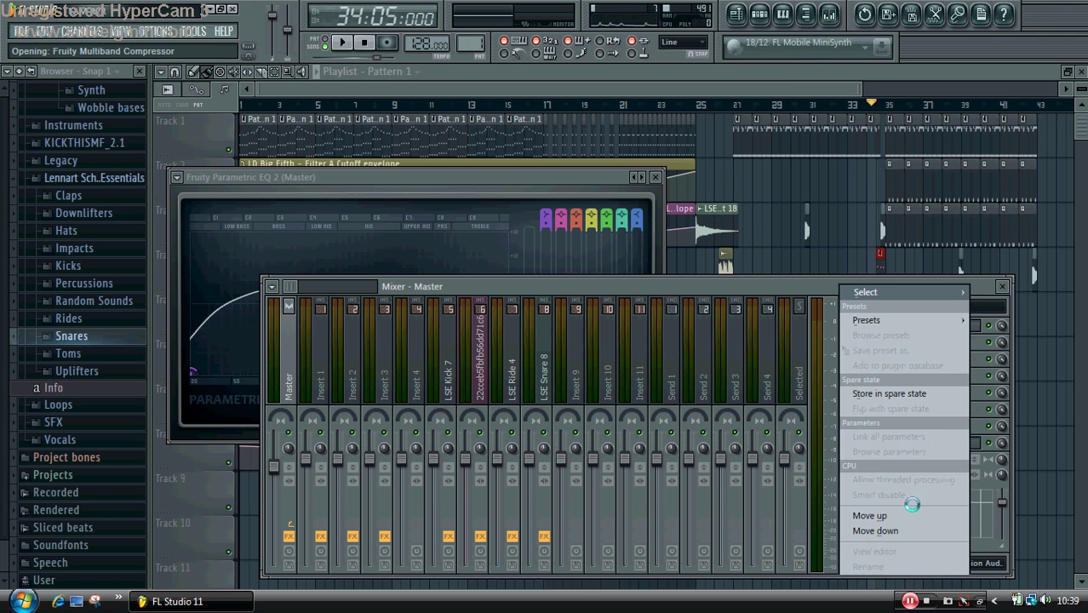
pyautogui.click(216, 217)
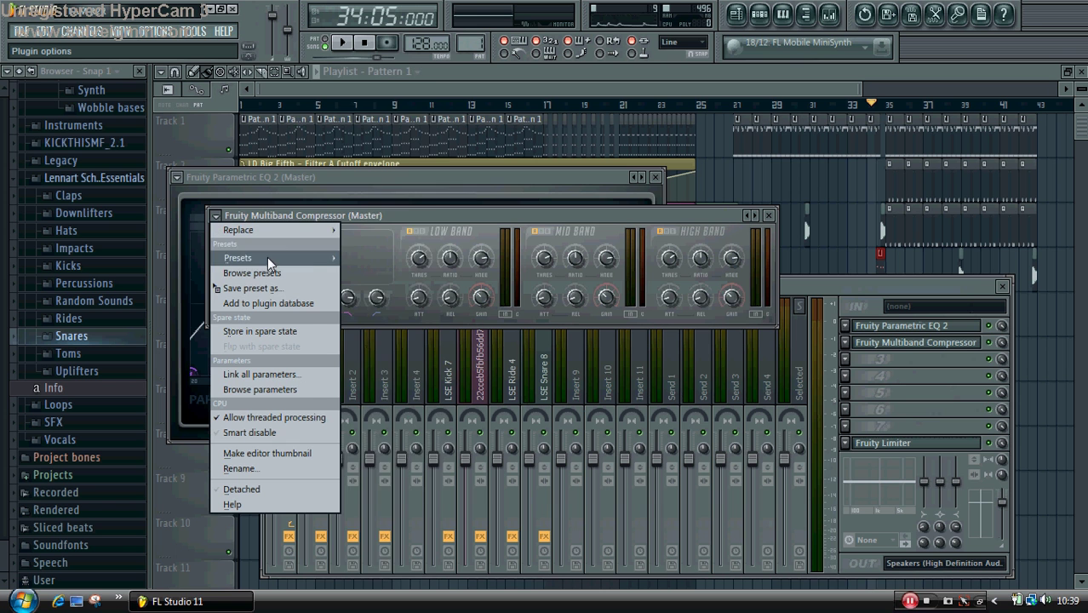
pyautogui.moveTo(267, 257)
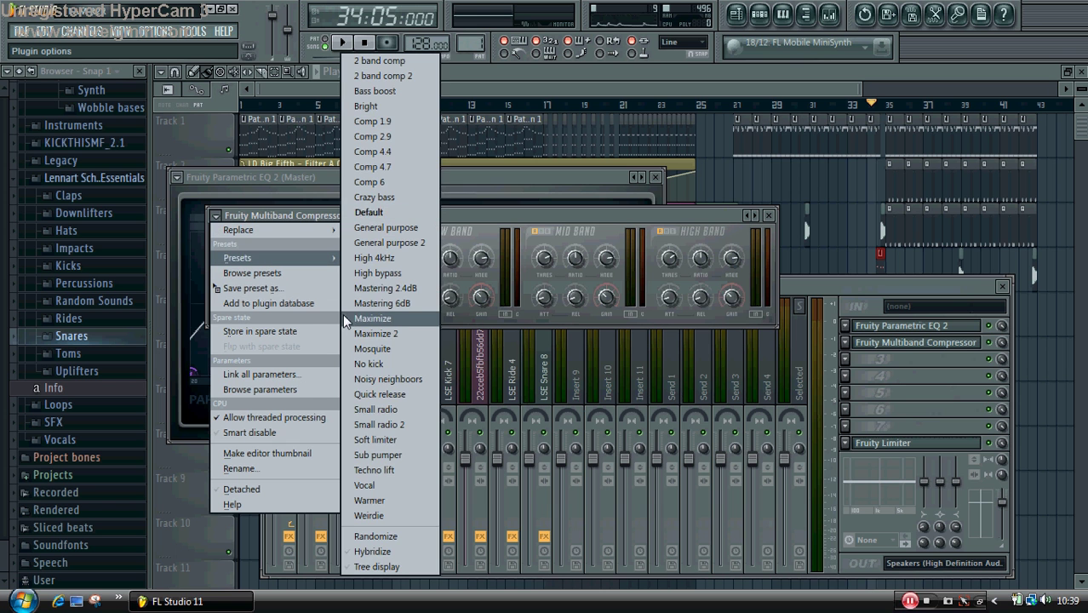
pyautogui.click(419, 288)
pyautogui.click(763, 418)
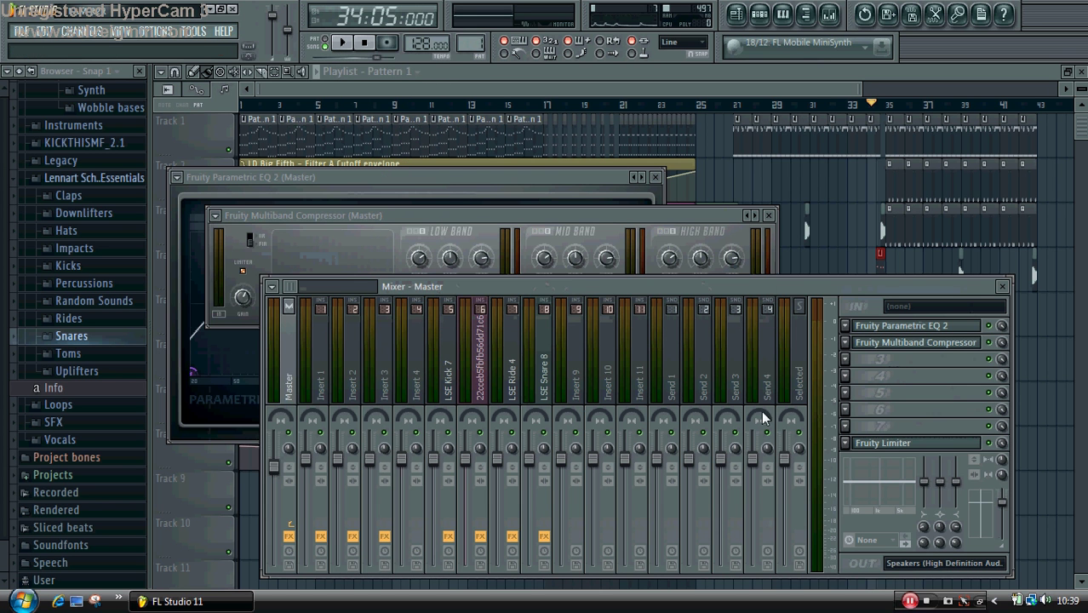
# - Lower the Master track's volume slightly, audition the drop from bar 34, and return the playback position to the song start
pyautogui.moveTo(278, 465); pyautogui.dragTo(278, 476)
pyautogui.press('space')
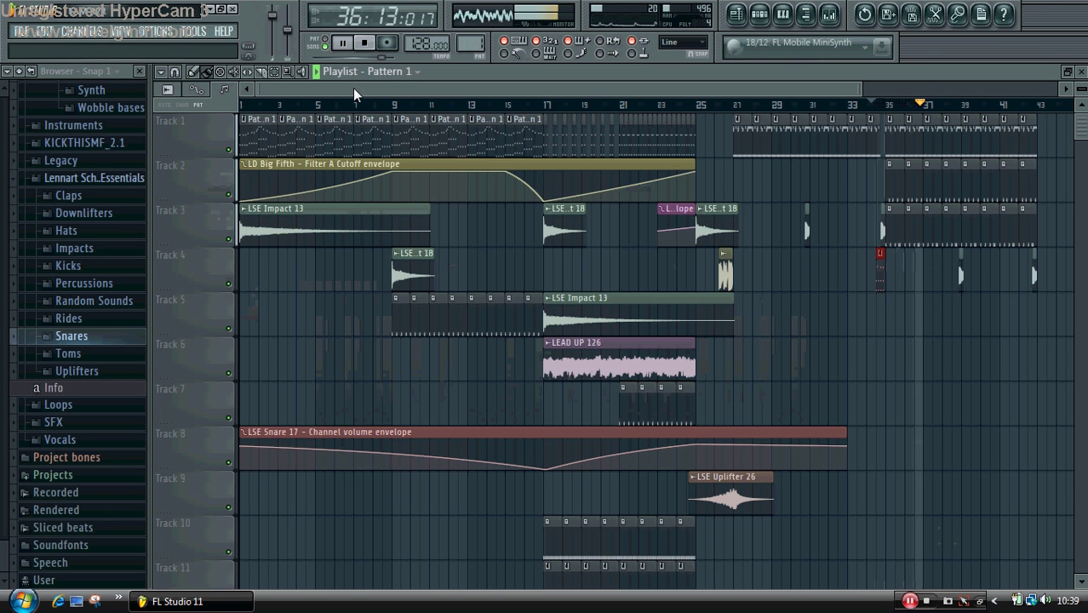
pyautogui.click(357, 74)
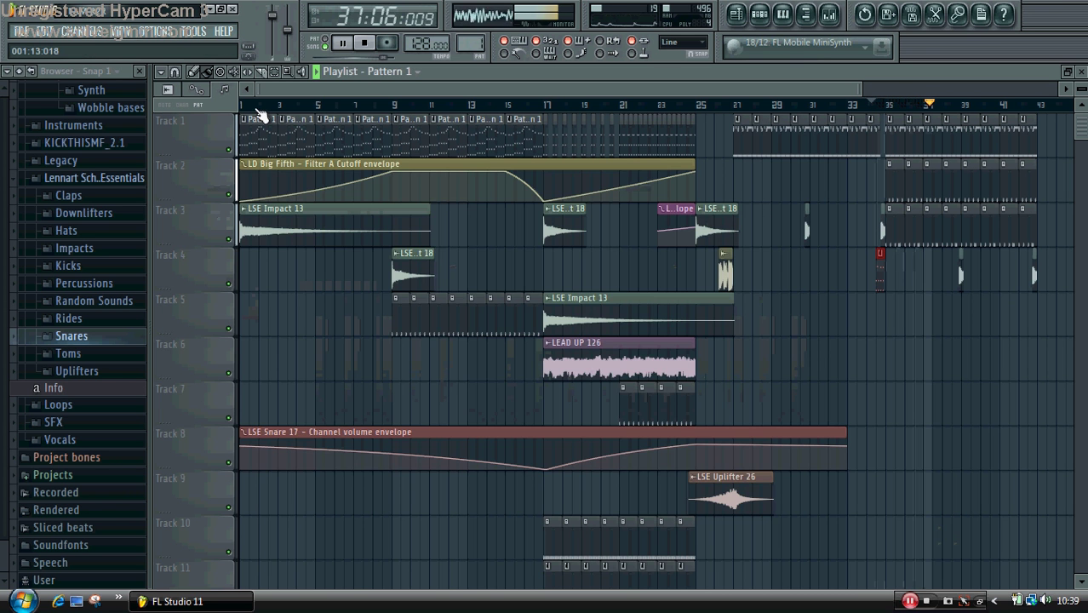
pyautogui.press('space')
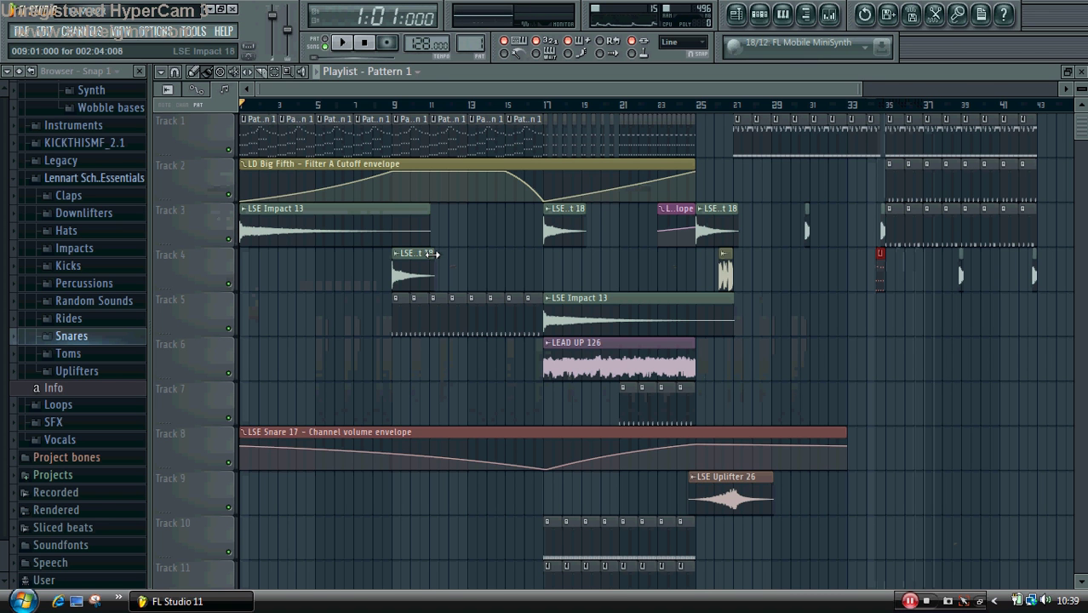
# - Open the LD Big Fifth melody in the piano roll, raise the top note at the start of bar 2 to C#7, and audition it
pyautogui.doubleClick(410, 150)
pyautogui.moveTo(507, 163); pyautogui.dragTo(508, 138)
pyautogui.press('space')
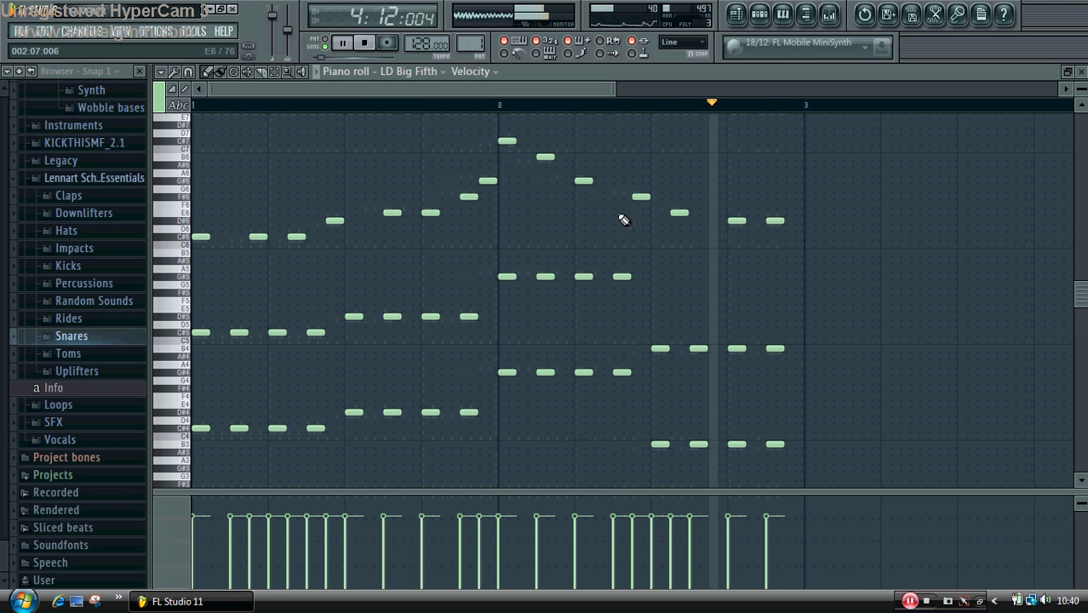
pyautogui.press('space')
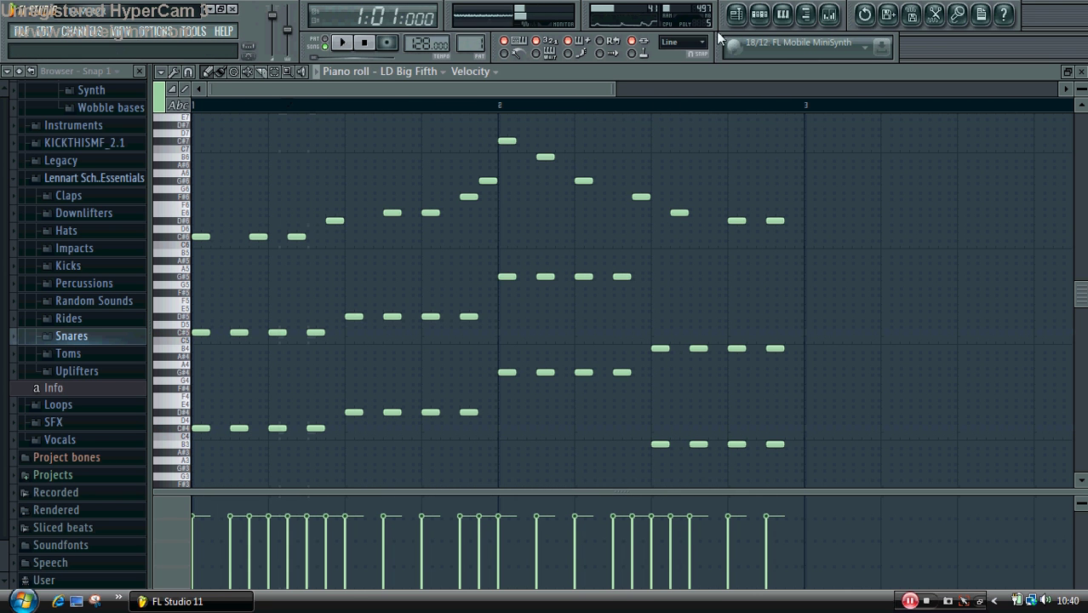
# - Return to the playlist and play the whole arrangement from bar 1 to the end of the drop
pyautogui.press('F5')
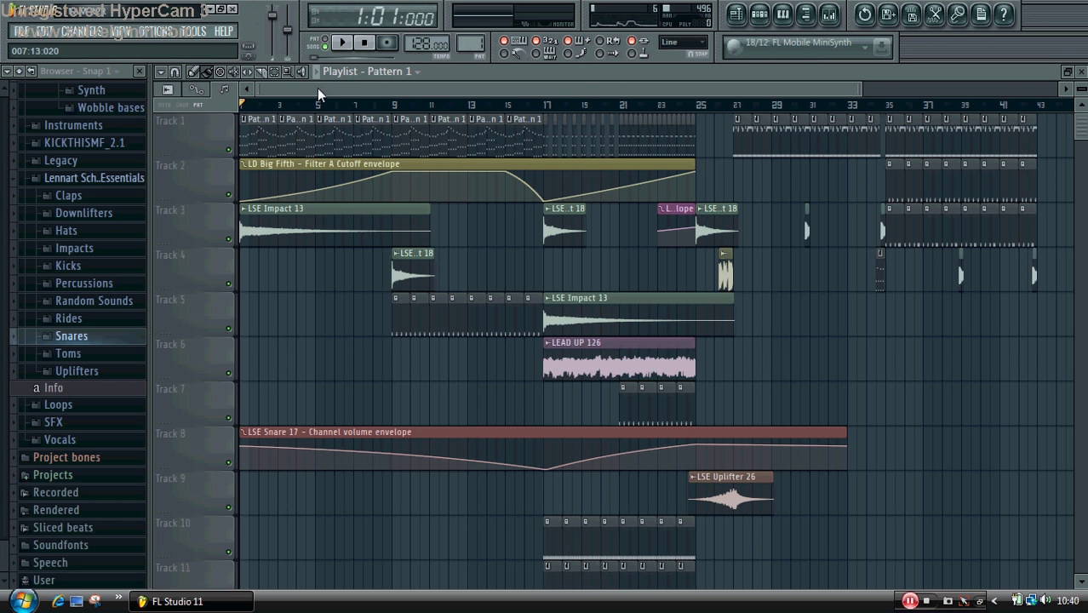
pyautogui.press('space')
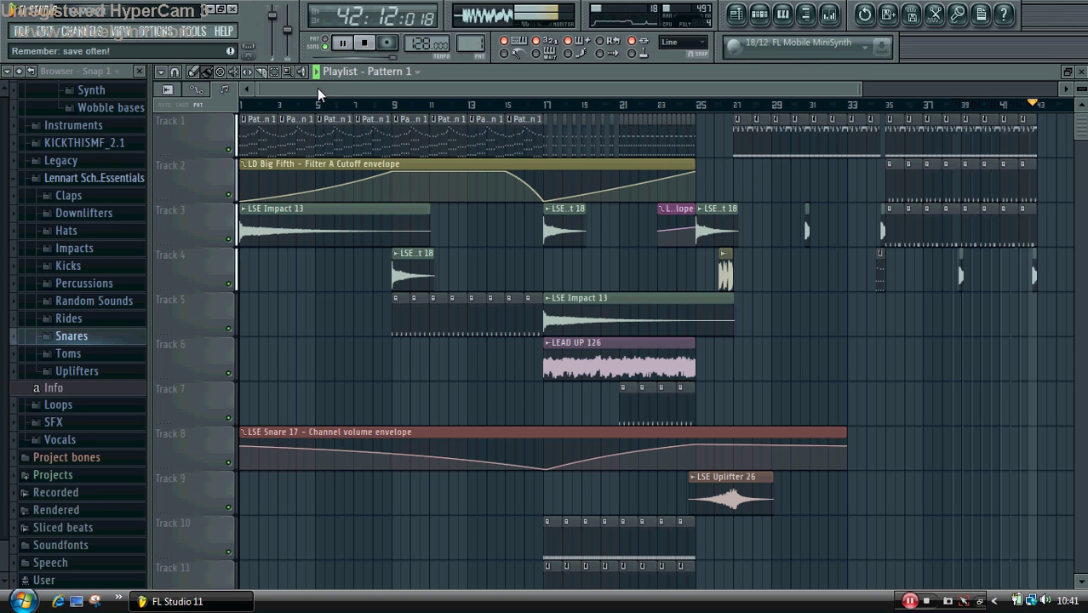
pyautogui.press('space')
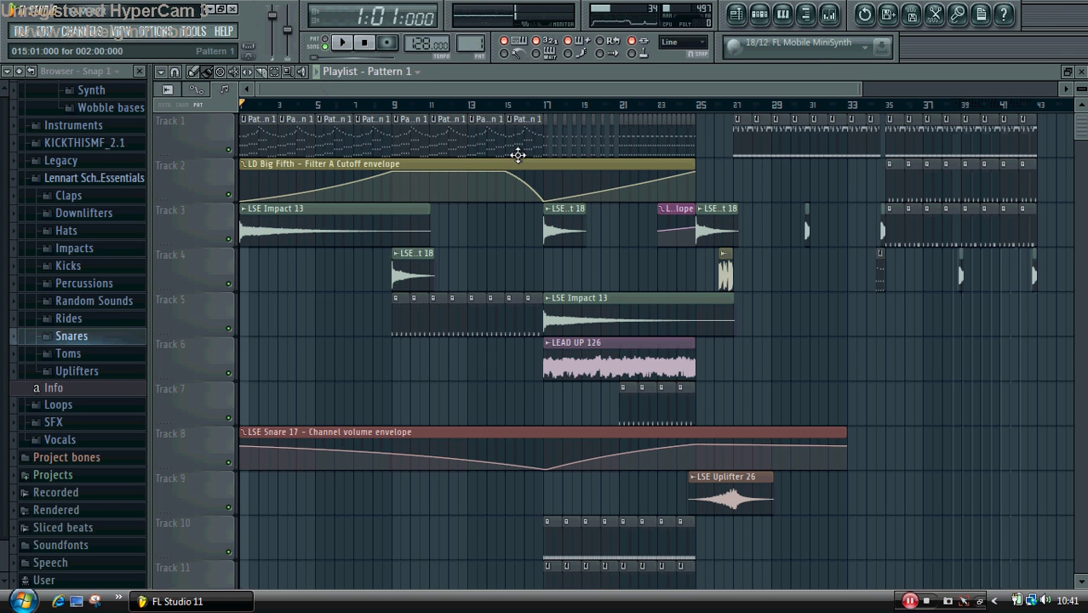